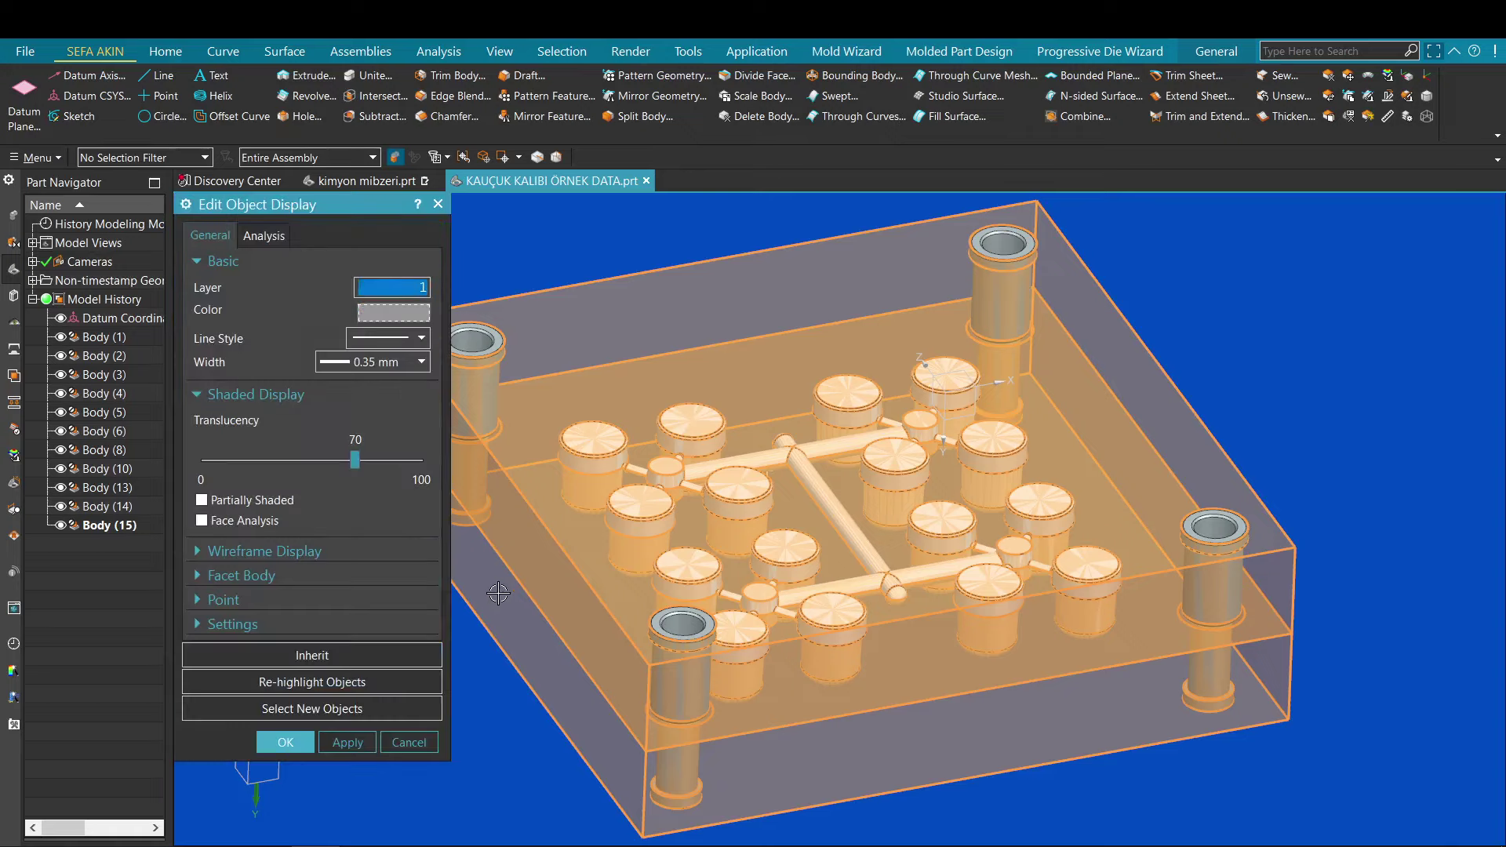
# Step: Set the translucency of all selected mold bodies to 0 so they display opaque
pyautogui.moveTo(357, 462); pyautogui.dragTo(201, 459)
pyautogui.middleClick(771, 460)
pyautogui.scroll(4, 750, 521)
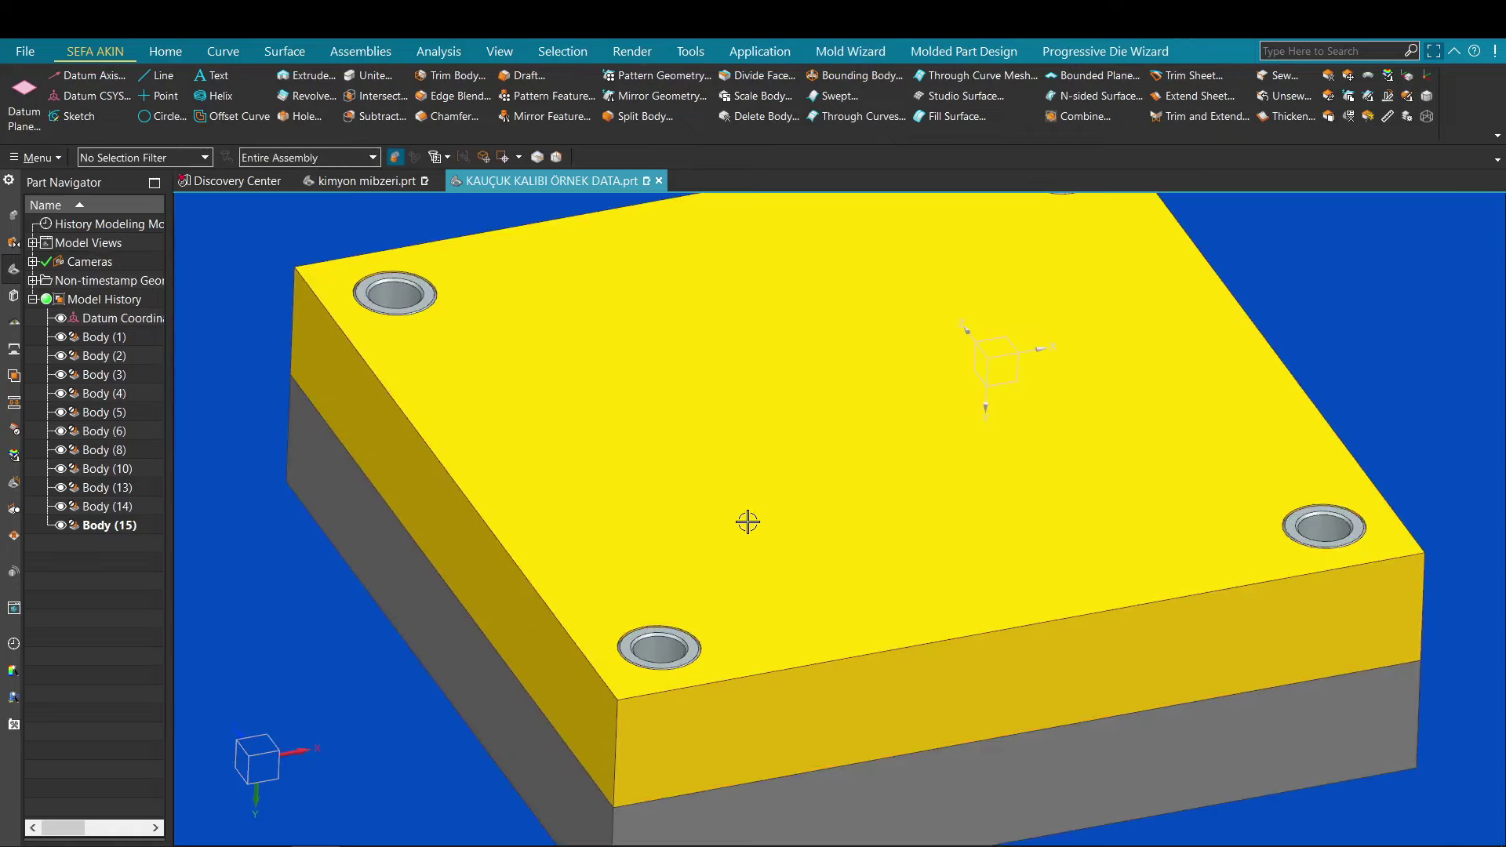
# Step: Hide the yellow upper mold plate
pyautogui.scroll(-7, 802, 474)
pyautogui.moveTo(1145, 337); pyautogui.dragTo(1194, 427, button='middle')
pyautogui.press('F8')
pyautogui.click(843, 534)
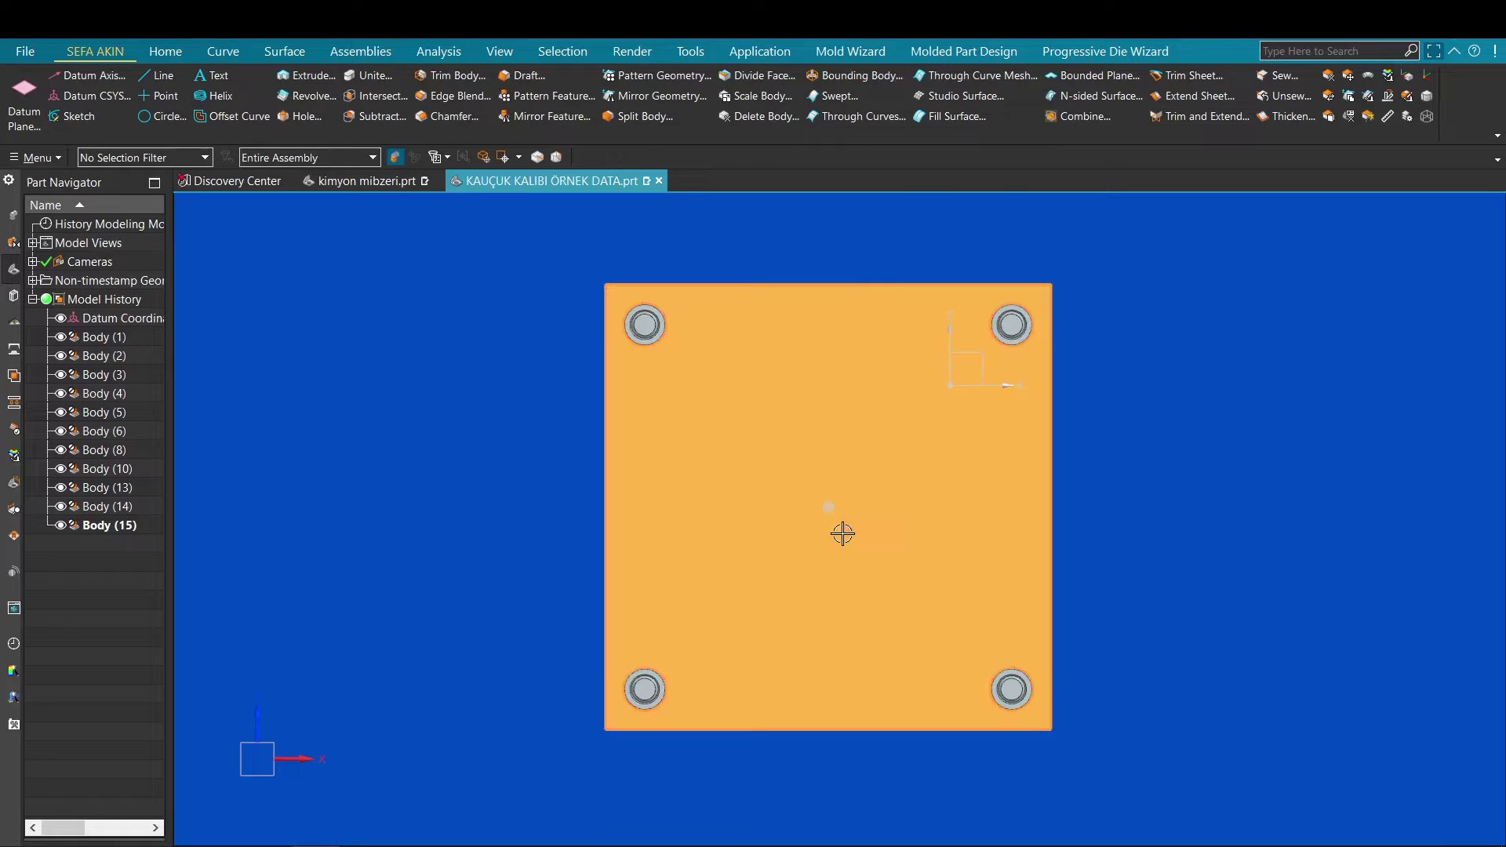
pyautogui.hotkey('ctrl', 'b')
# Step: Examine the round part bodies and the connecting runners on the lower plate from several angles
pyautogui.scroll(-1, 830, 534)
pyautogui.moveTo(831, 531); pyautogui.dragTo(860, 510, button='middle')
pyautogui.scroll(3, 817, 455)
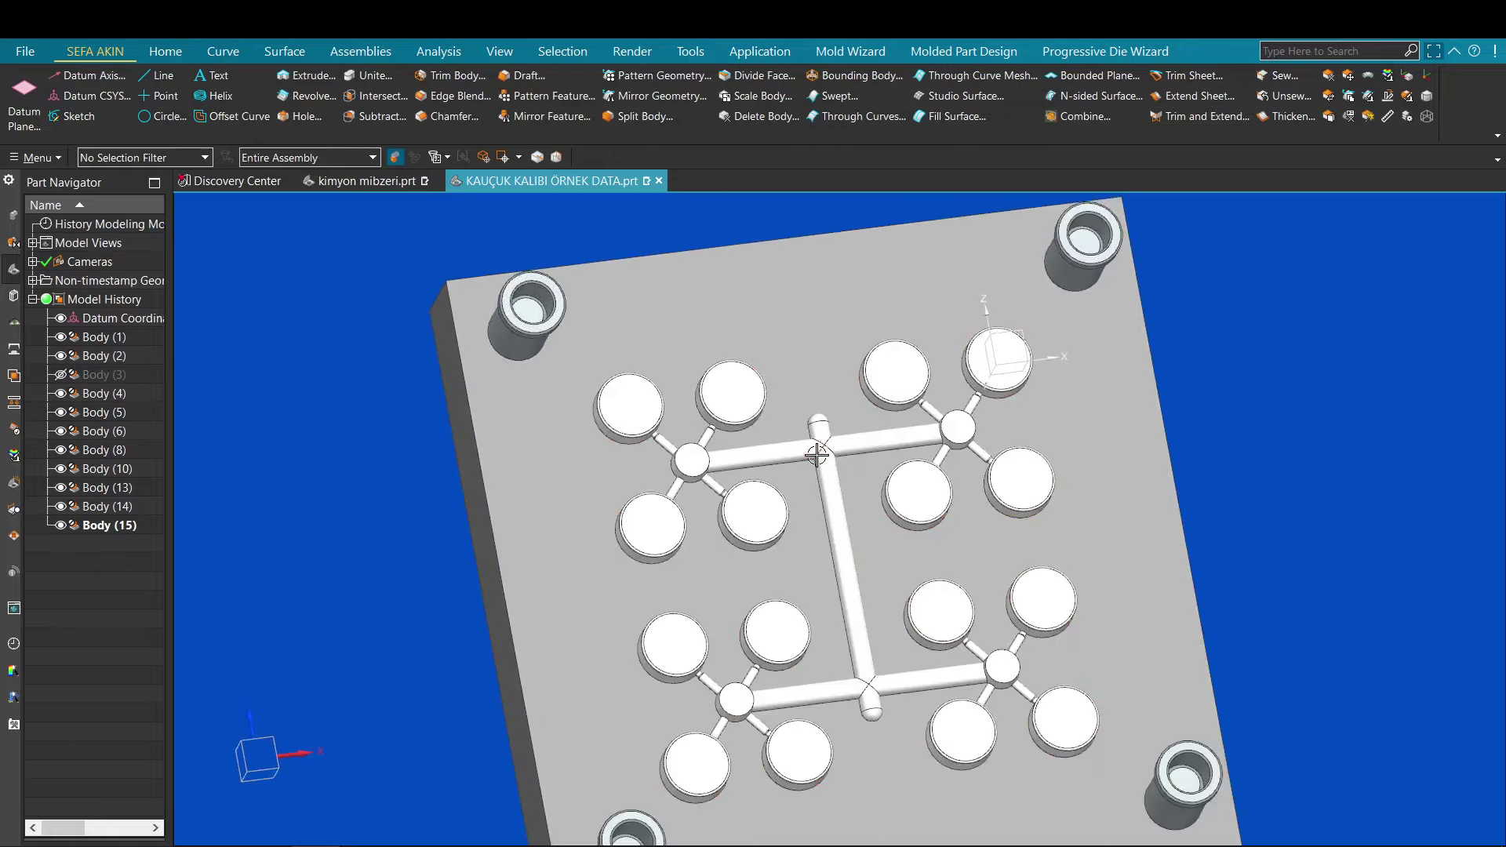
pyautogui.scroll(5, 742, 418)
pyautogui.scroll(-2, 742, 419)
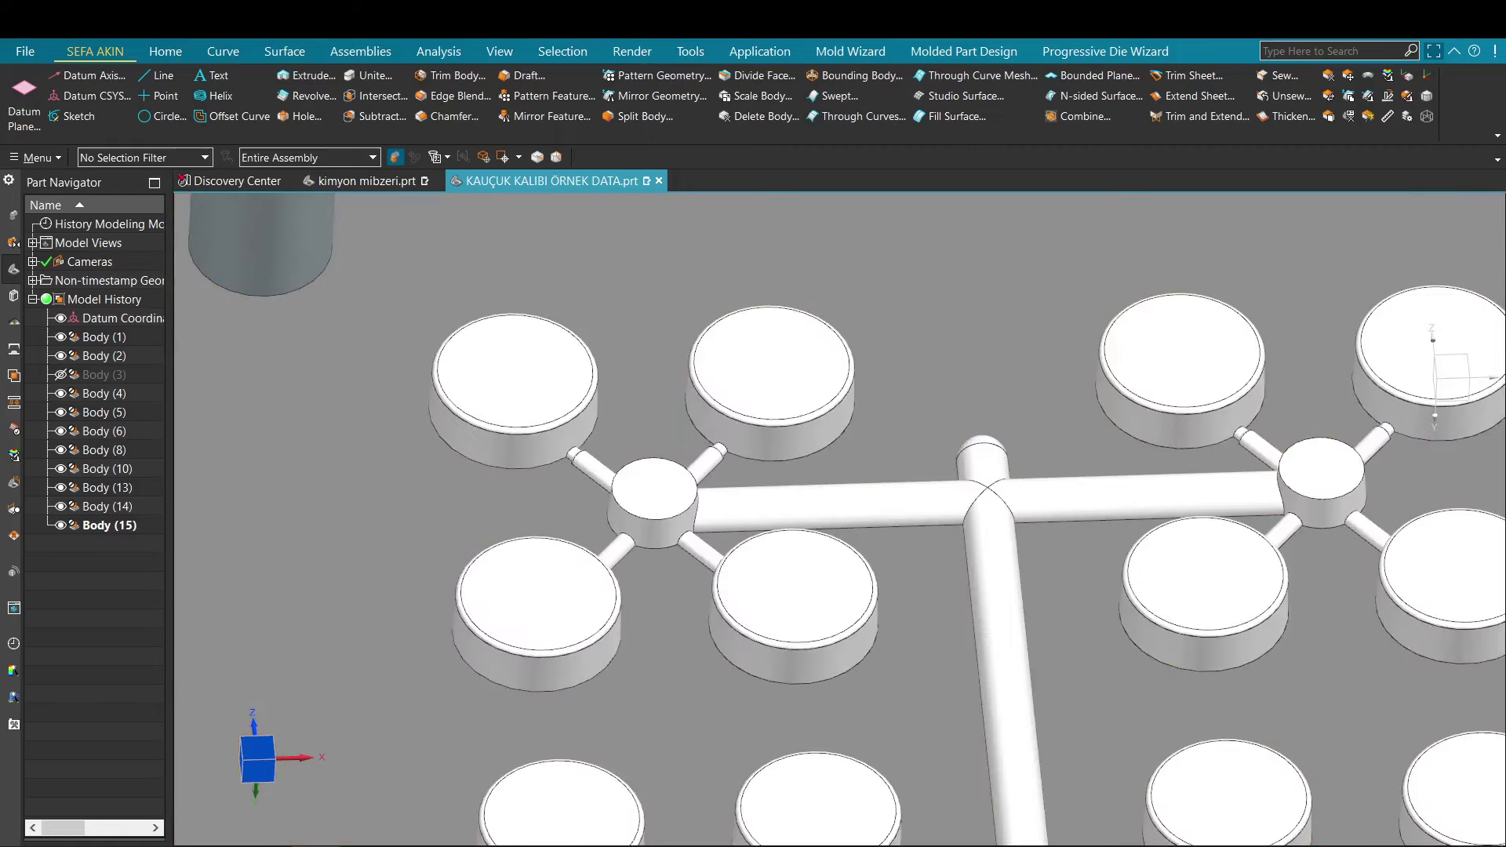
pyautogui.scroll(-2, 925, 567)
pyautogui.scroll(-2, 924, 566)
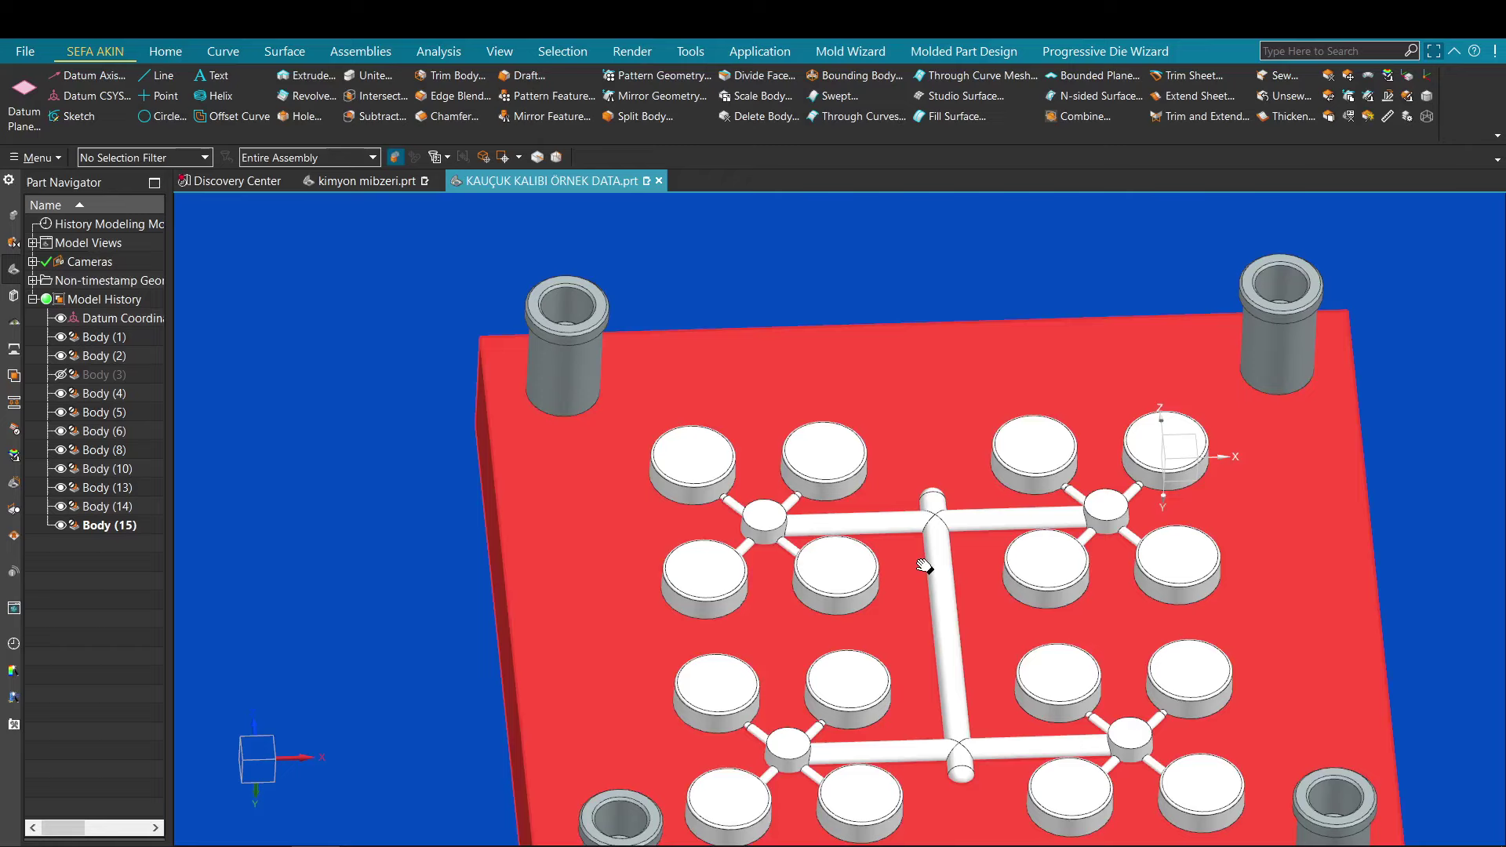
pyautogui.moveTo(924, 566); pyautogui.dragTo(916, 543, button='middle')
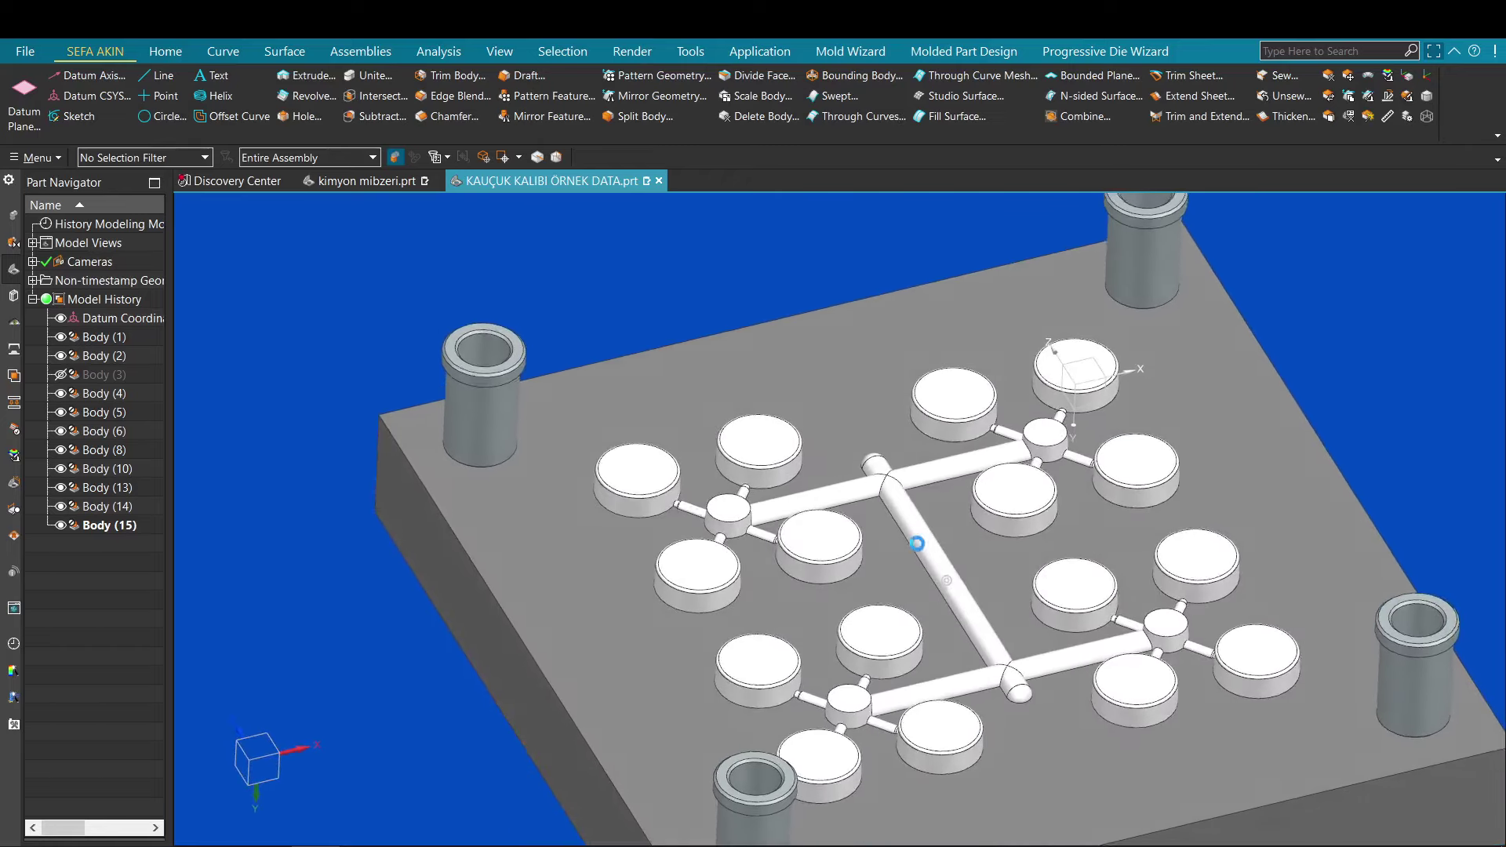
pyautogui.scroll(3, 495, 390)
# Step: Hide one corner guide bushing on the lower plate and undo the hiding
pyautogui.click(481, 458)
pyautogui.hotkey('ctrl', 'b')
pyautogui.scroll(-5, 538, 447)
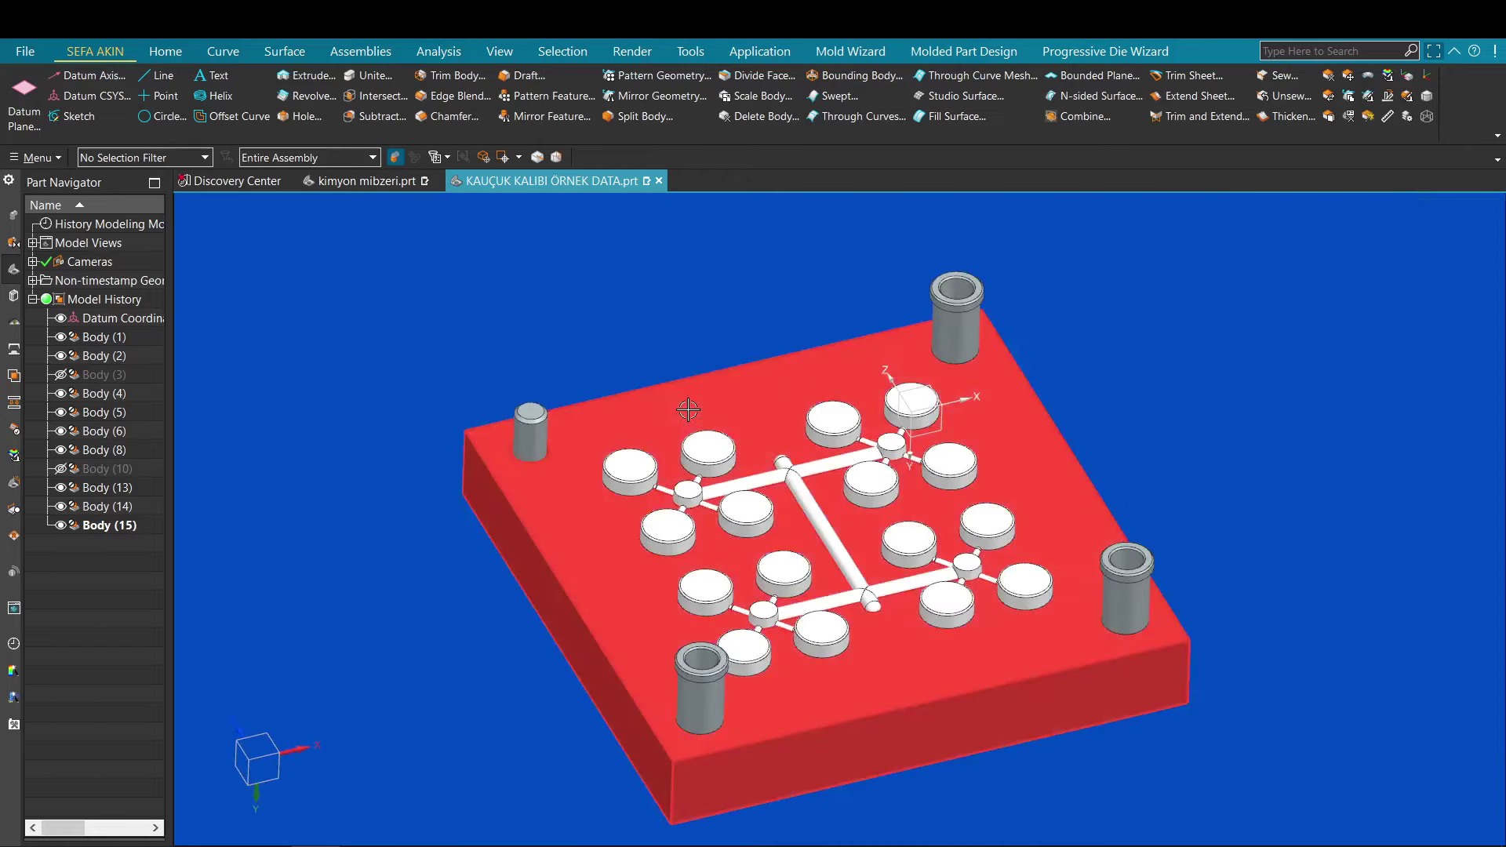
pyautogui.hotkey('ctrl', 'z')
# Step: Invert the visibility to isolate the yellow upper plate in a straight side view, and show all bodies again
pyautogui.moveTo(776, 517); pyautogui.dragTo(773, 580, button='middle')
pyautogui.scroll(-3, 769, 573)
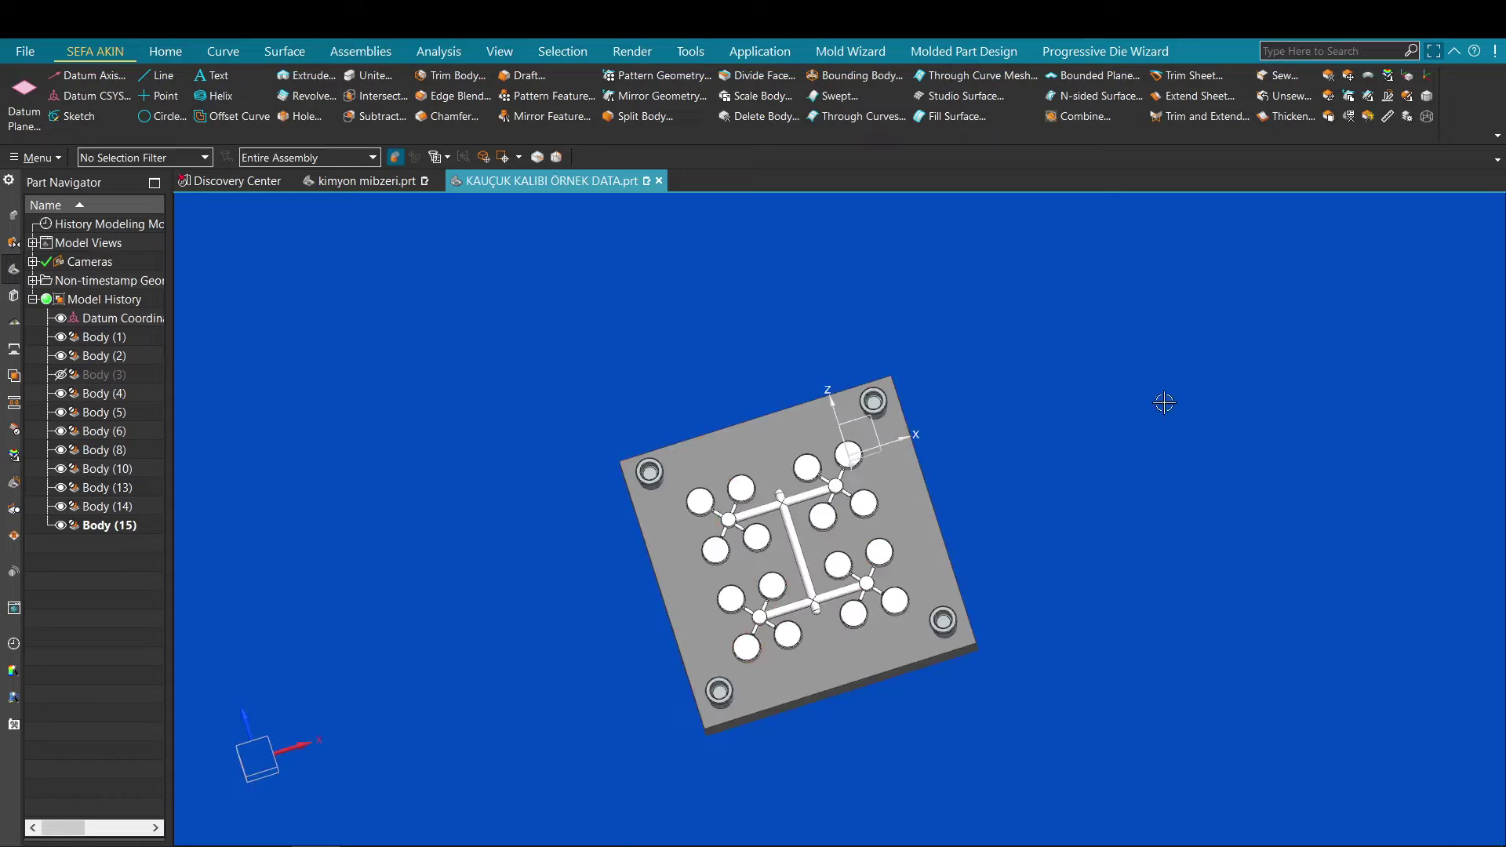
pyautogui.press('F8')
pyautogui.moveTo(861, 520); pyautogui.dragTo(628, 346, button='middle')
pyautogui.hotkey('ctrl', 'shift', 'b')
pyautogui.press('F8')
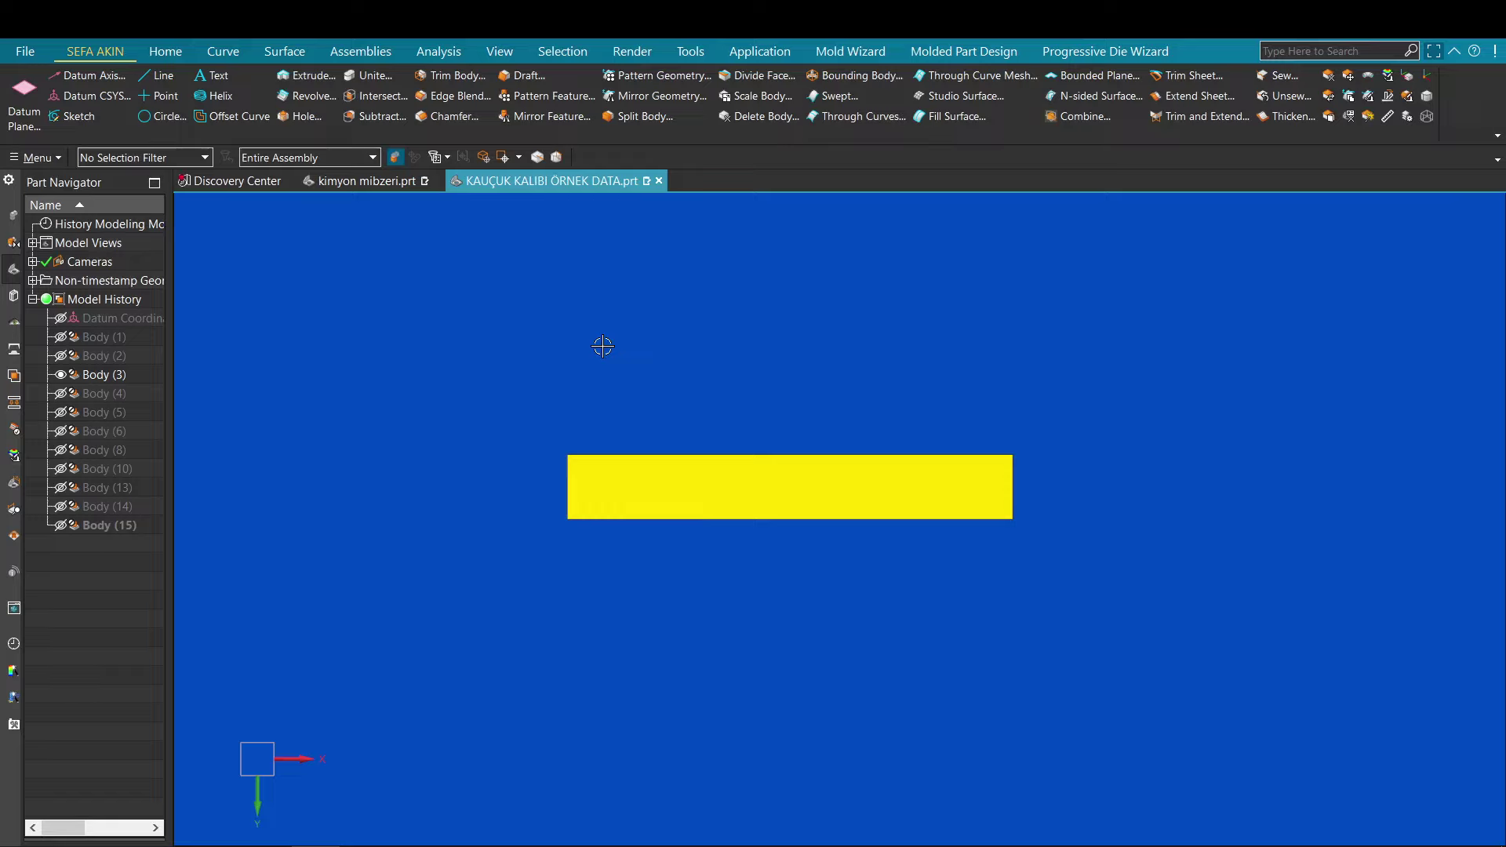
pyautogui.hotkey('ctrl', 'shift', 'u')
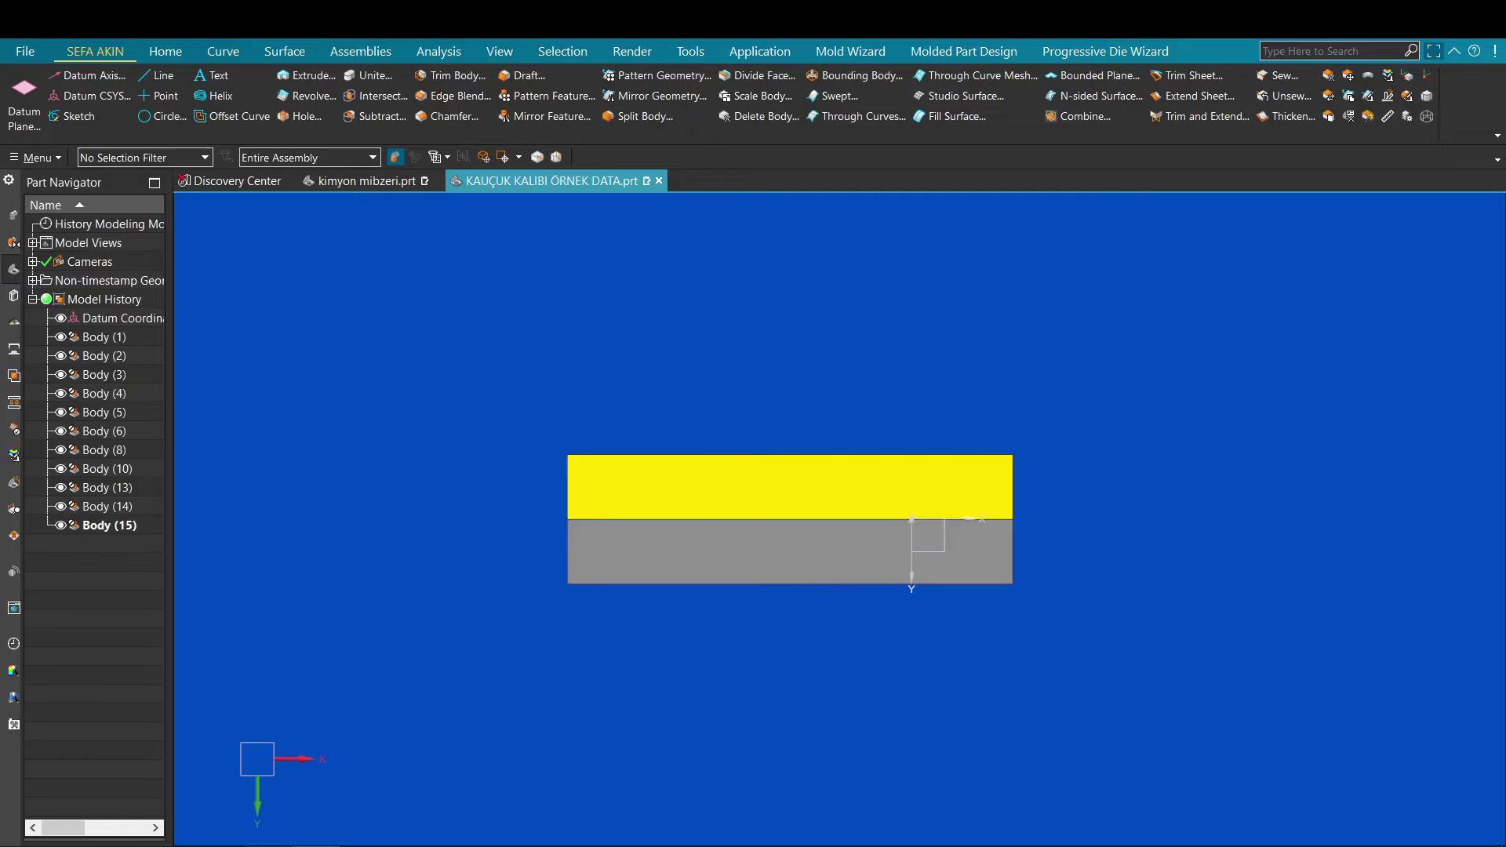
pyautogui.click(272, 846)
pyautogui.click(390, 58)
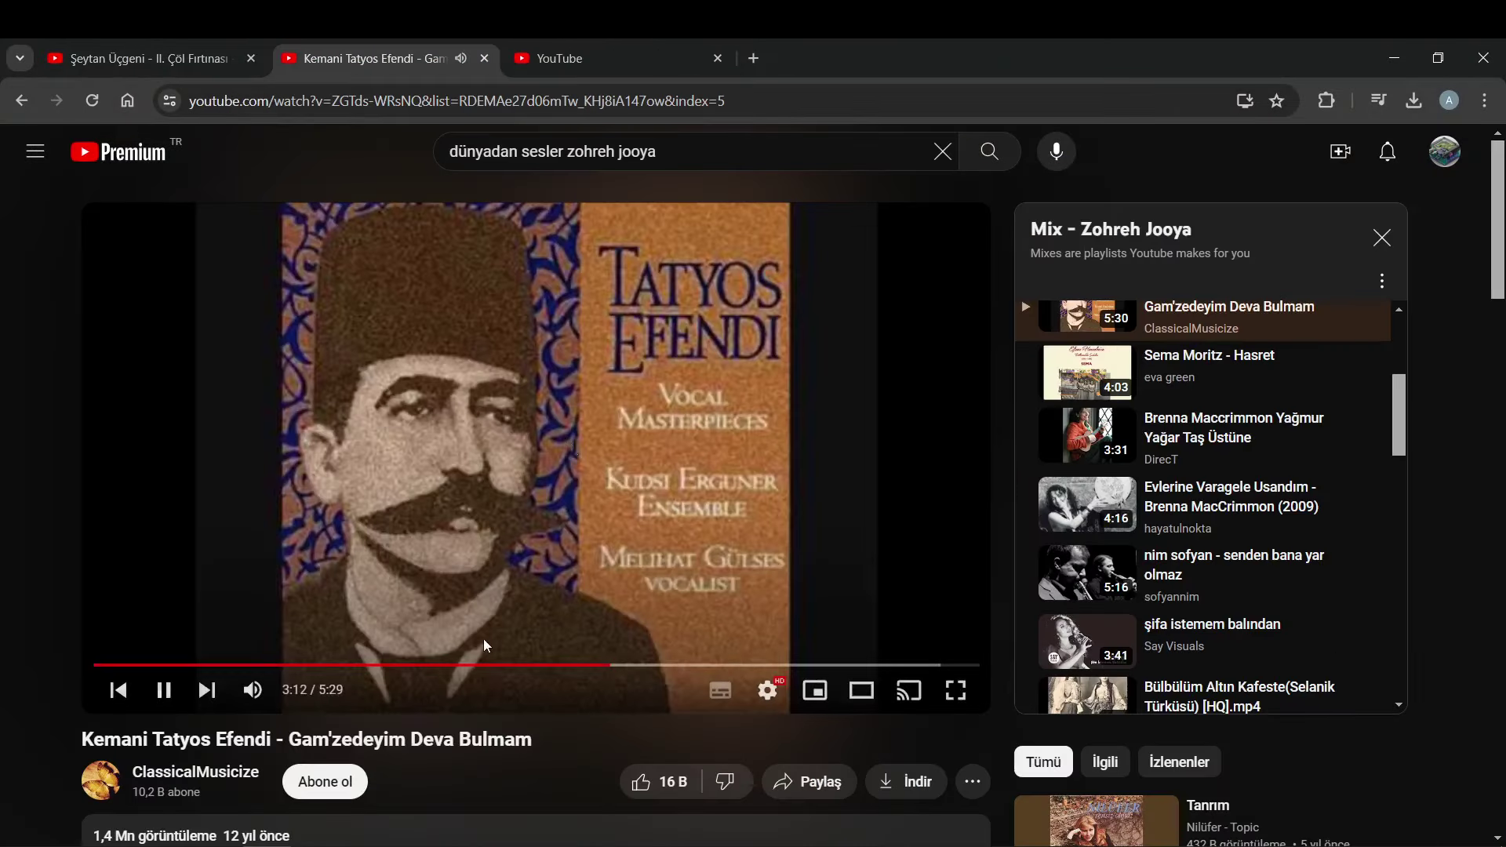
pyautogui.hotkey('alt', 'Tab')
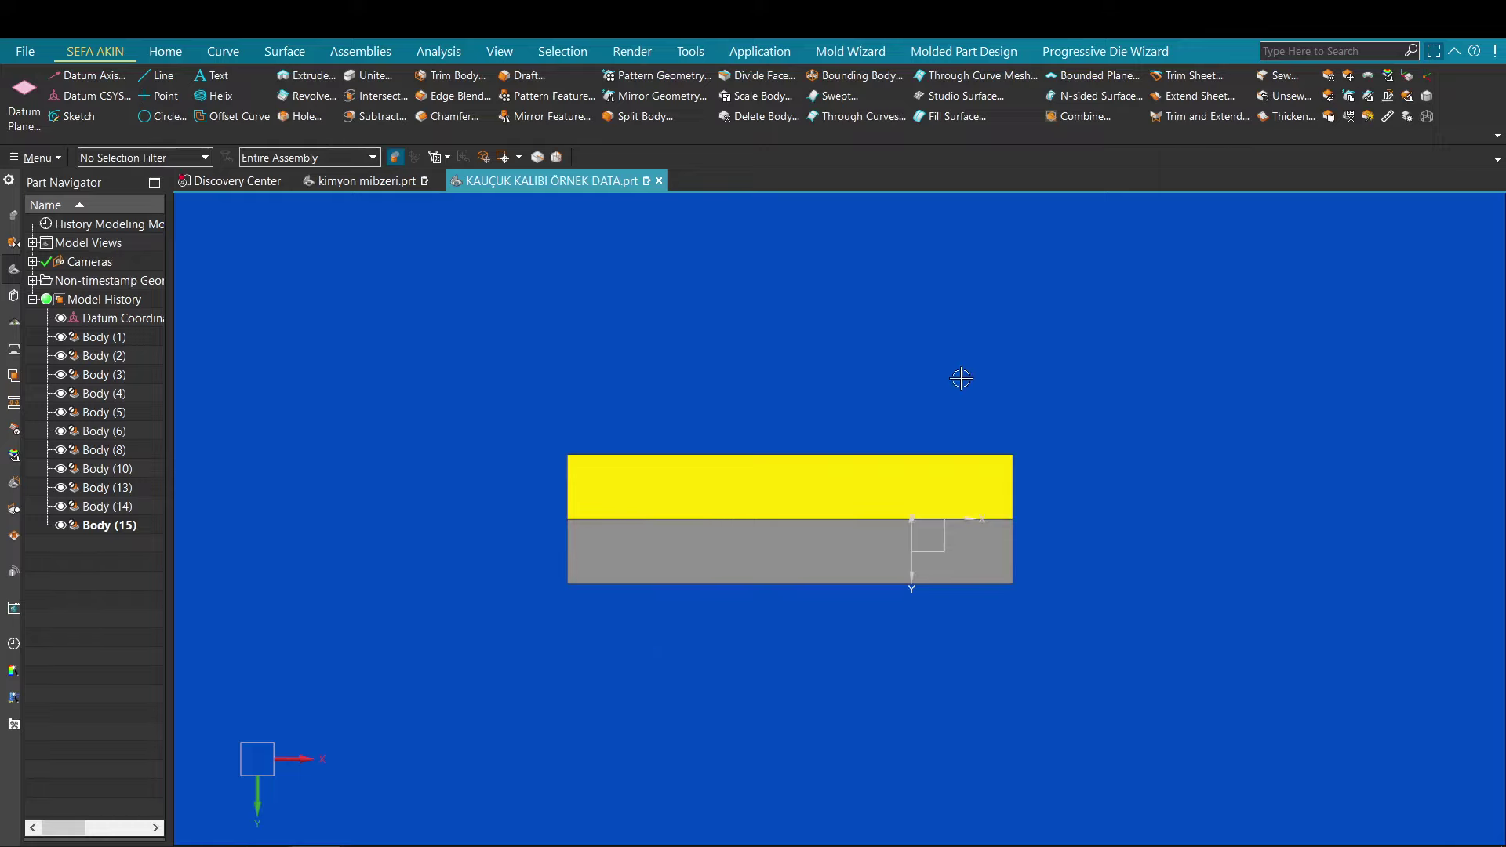
# Step: Hide the yellow upper plate again to expose the runners and guide bushings on the lower plate
pyautogui.scroll(3, 645, 481)
pyautogui.moveTo(696, 498); pyautogui.dragTo(690, 496, button='middle')
pyautogui.scroll(-2, 690, 496)
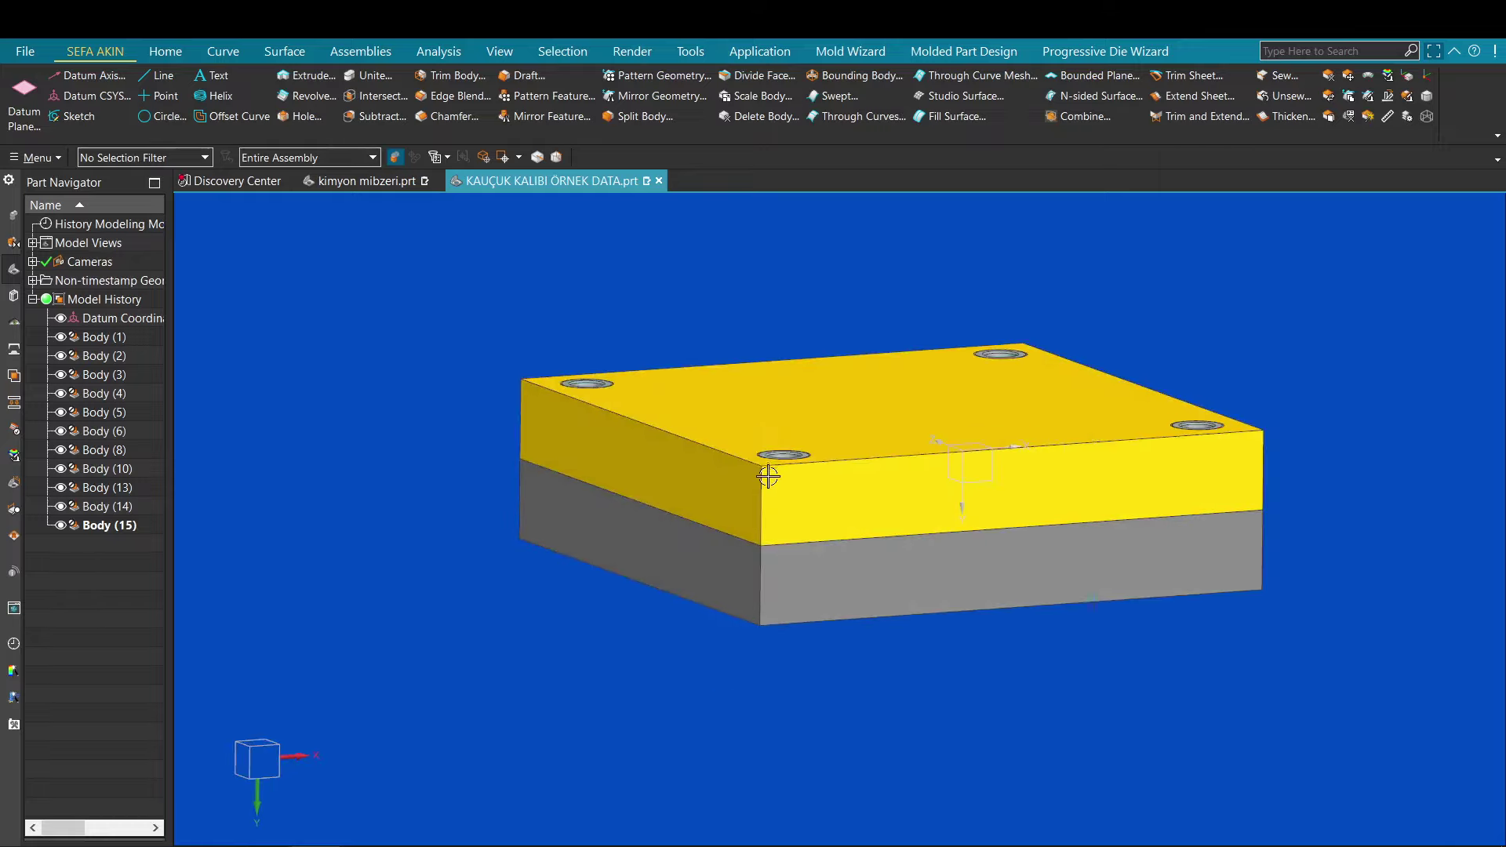
pyautogui.click(766, 477)
pyautogui.hotkey('ctrl', 'b')
pyautogui.moveTo(792, 377); pyautogui.dragTo(857, 441, button='middle')
pyautogui.scroll(3, 808, 424)
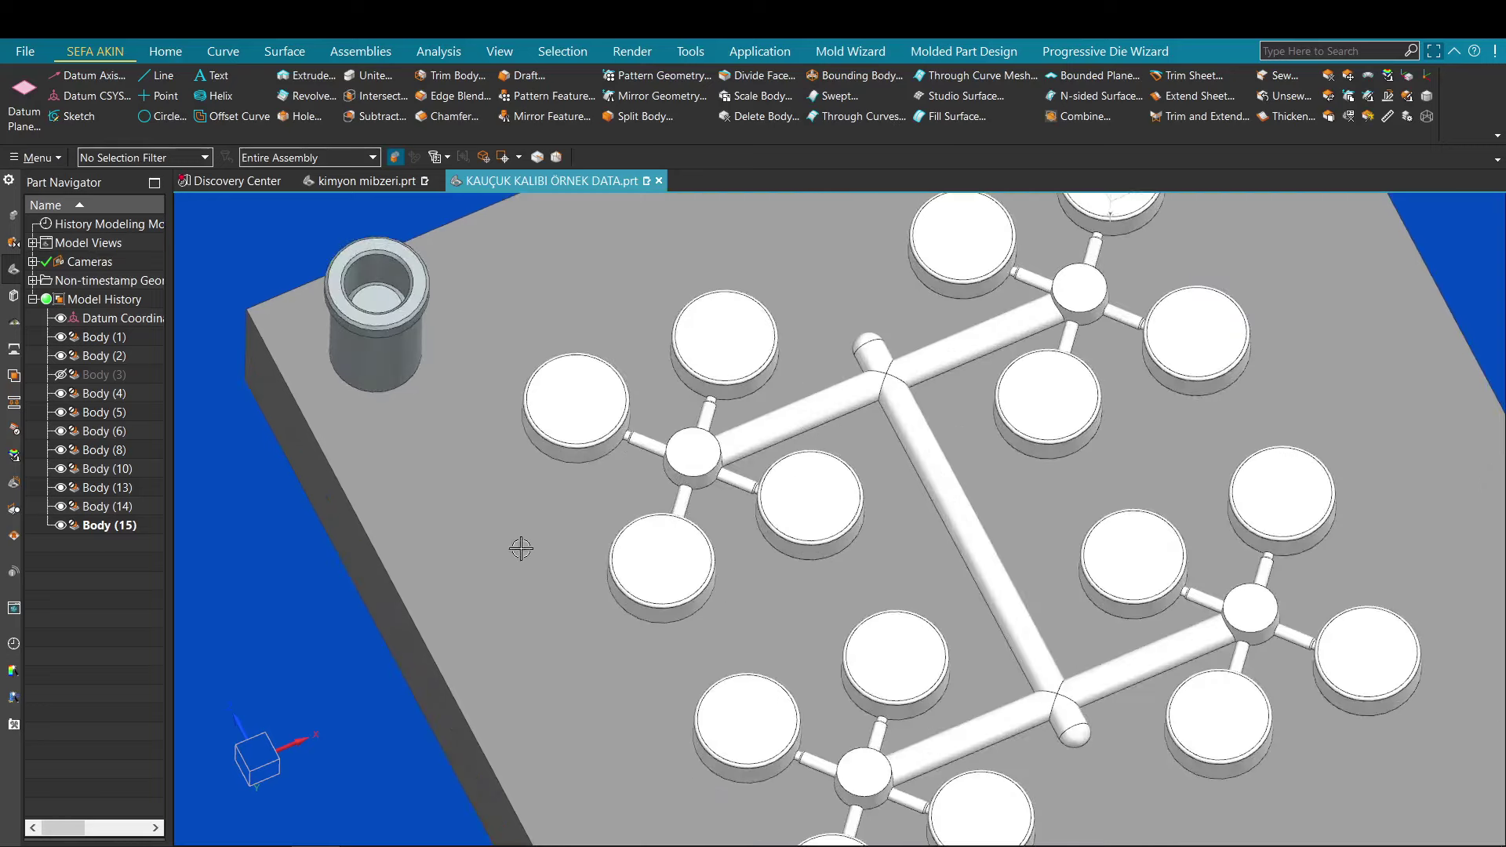
pyautogui.scroll(-3, 1147, 434)
pyautogui.keyDown('shift'); pyautogui.moveTo(1238, 395); pyautogui.dragTo(986, 395, button='middle'); pyautogui.keyUp('shift')
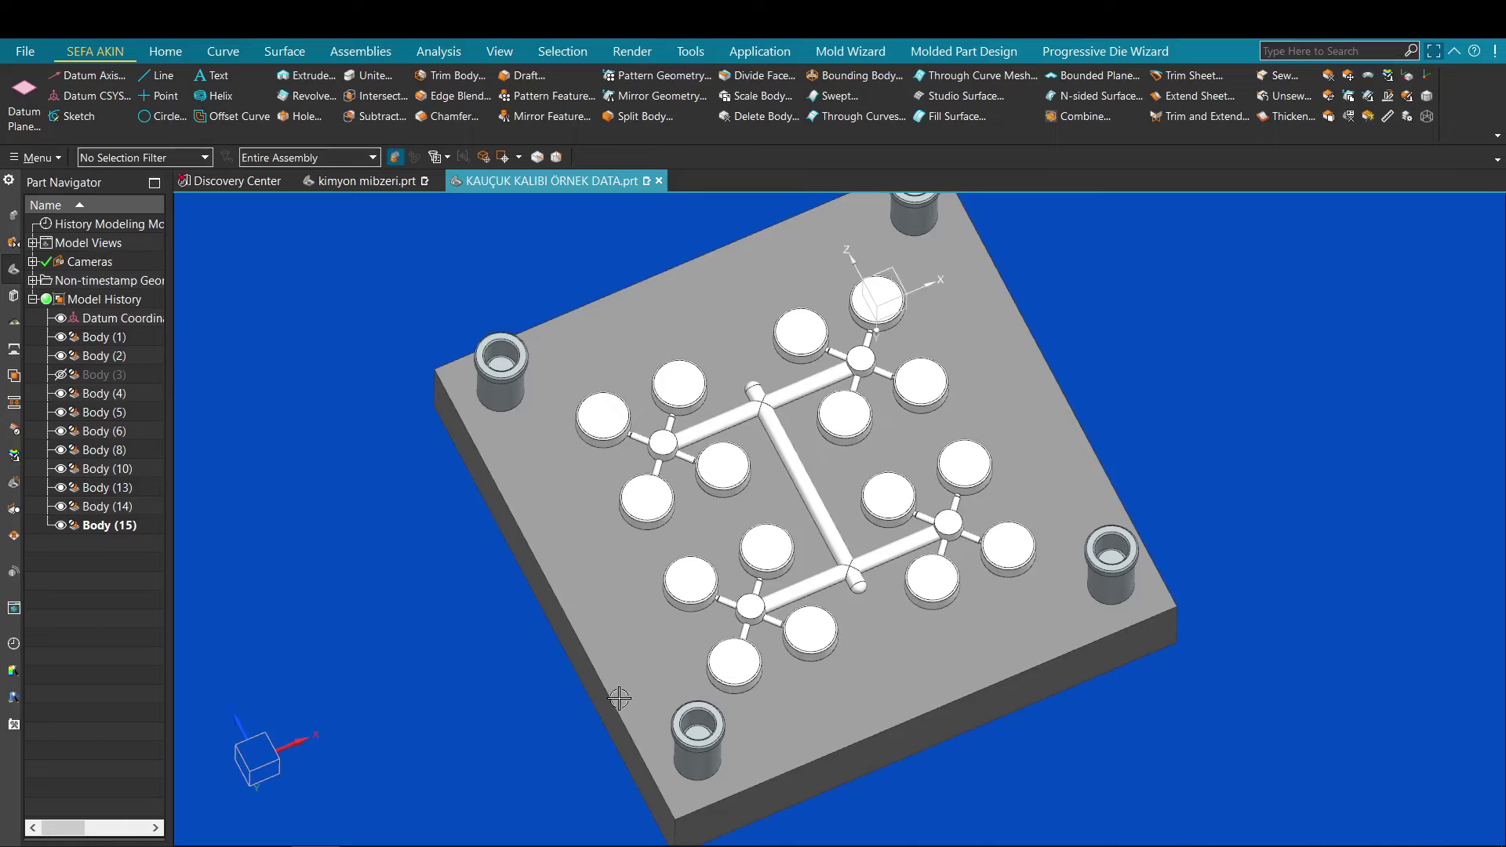
pyautogui.click(364, 845)
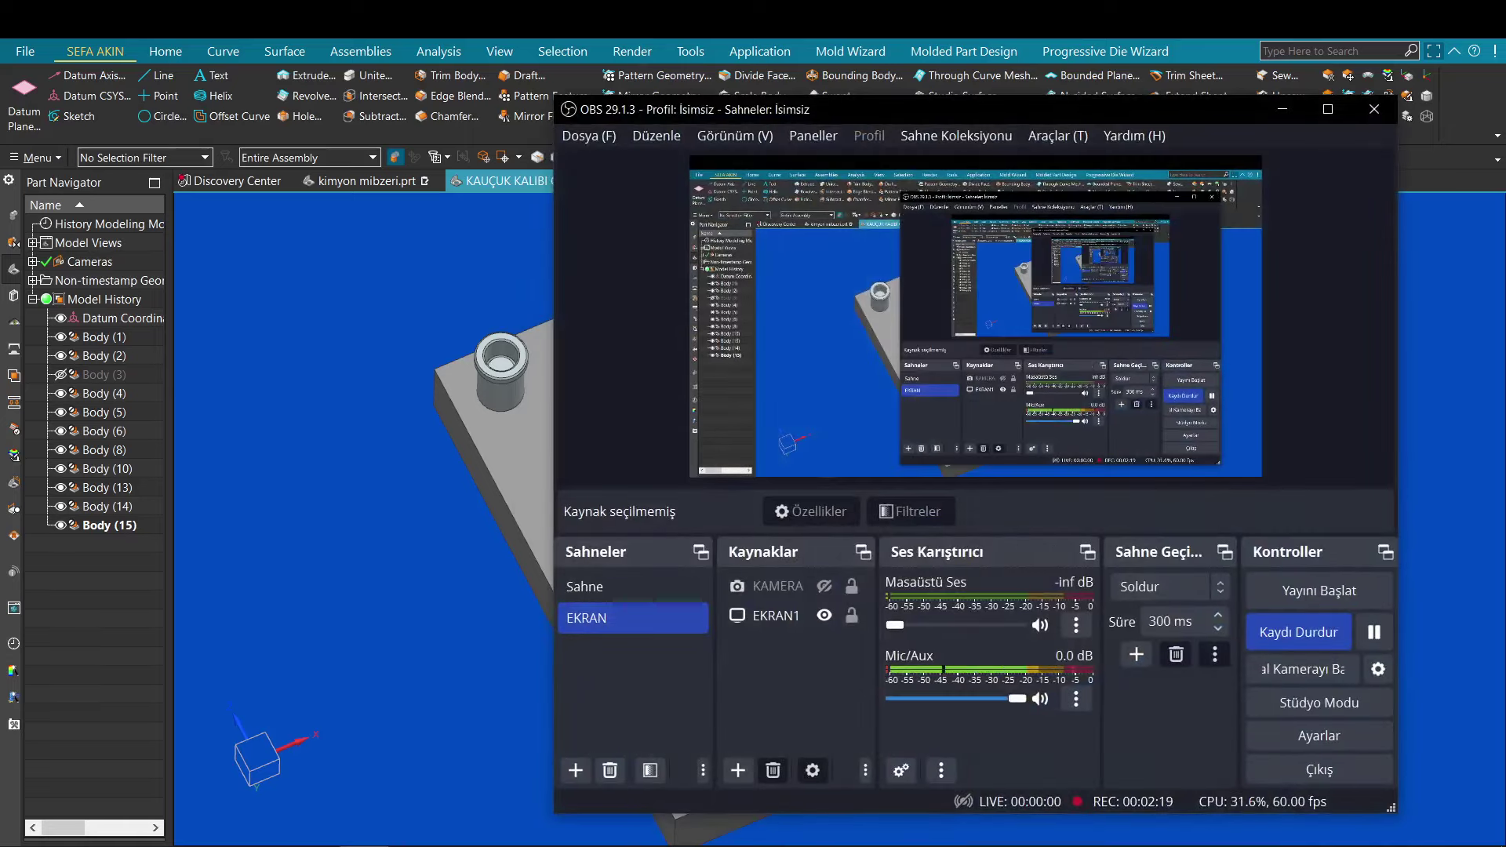
pyautogui.click(364, 846)
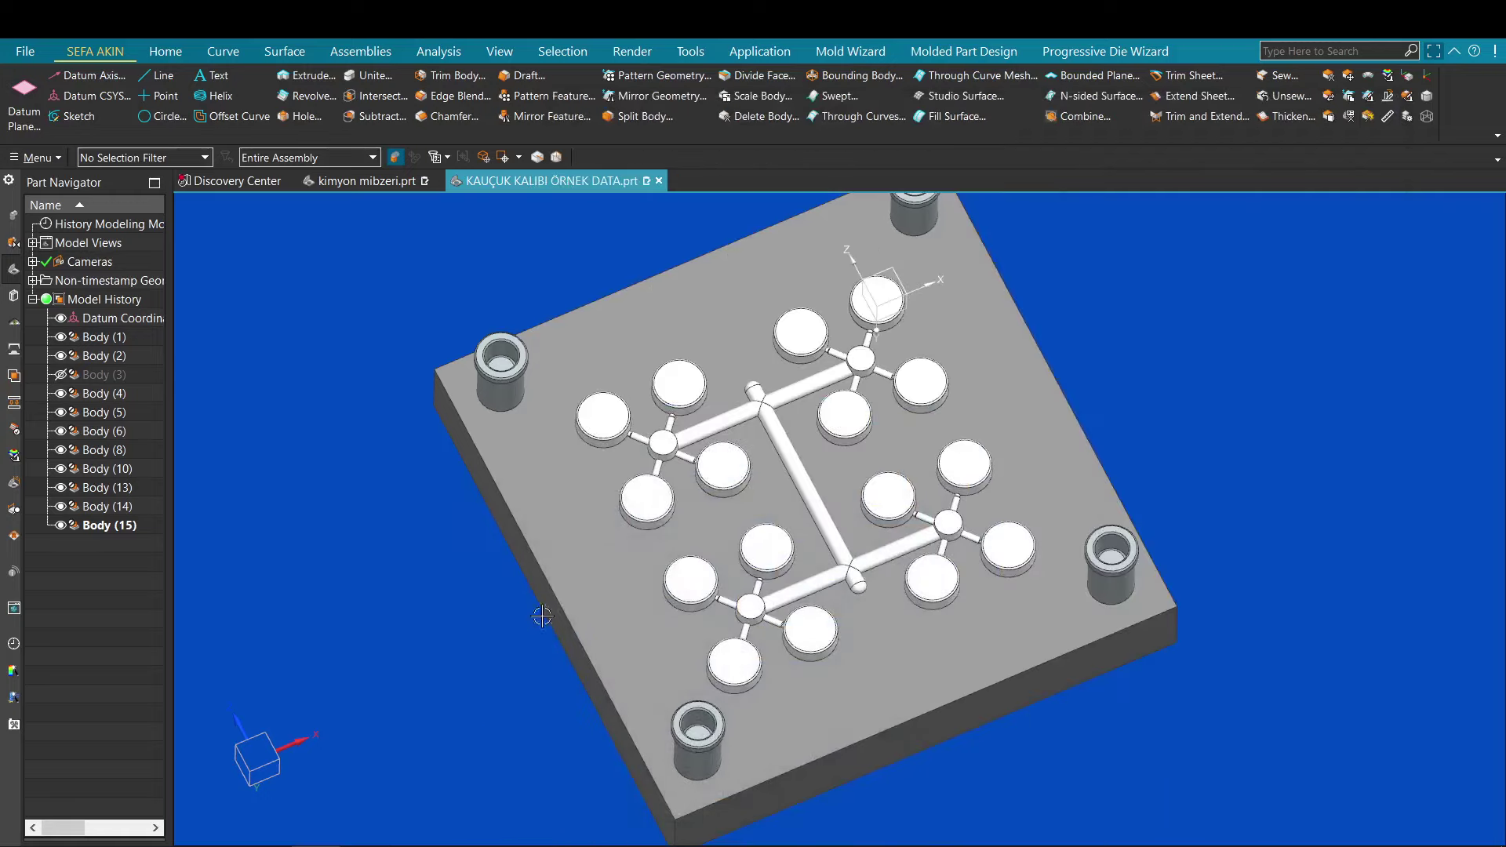
# Step: Examine how the guide bushings and part bodies stand on the lower plate, in side and tilted views
pyautogui.moveTo(541, 614); pyautogui.dragTo(604, 507, button='middle')
pyautogui.press('F8')
pyautogui.scroll(5, 596, 533)
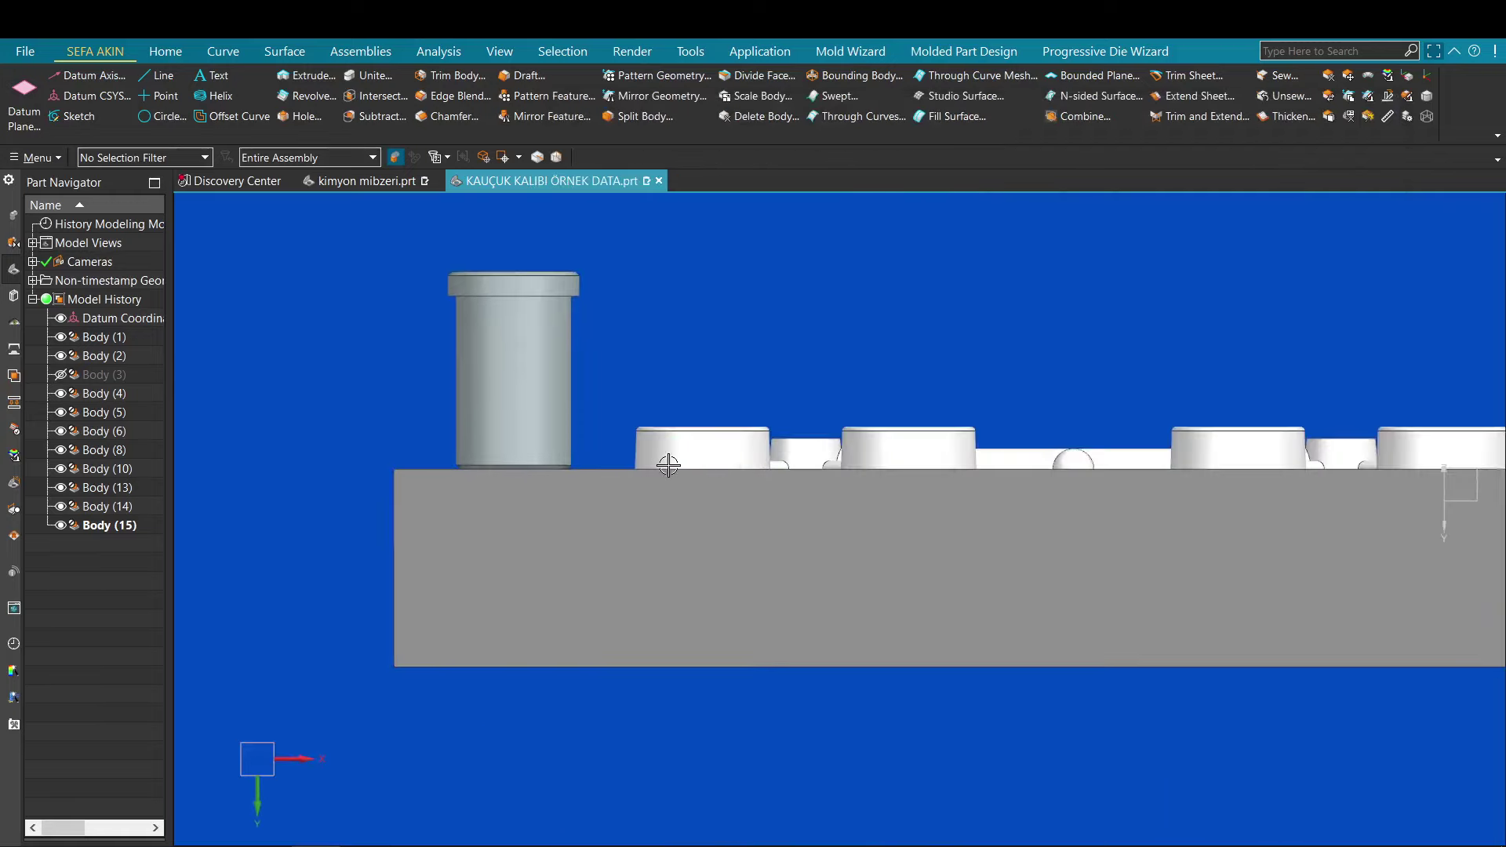
pyautogui.scroll(-3, 669, 468)
pyautogui.moveTo(669, 471); pyautogui.dragTo(730, 588, button='middle')
pyautogui.scroll(-1, 852, 461)
pyautogui.moveTo(852, 461); pyautogui.dragTo(929, 415, button='middle')
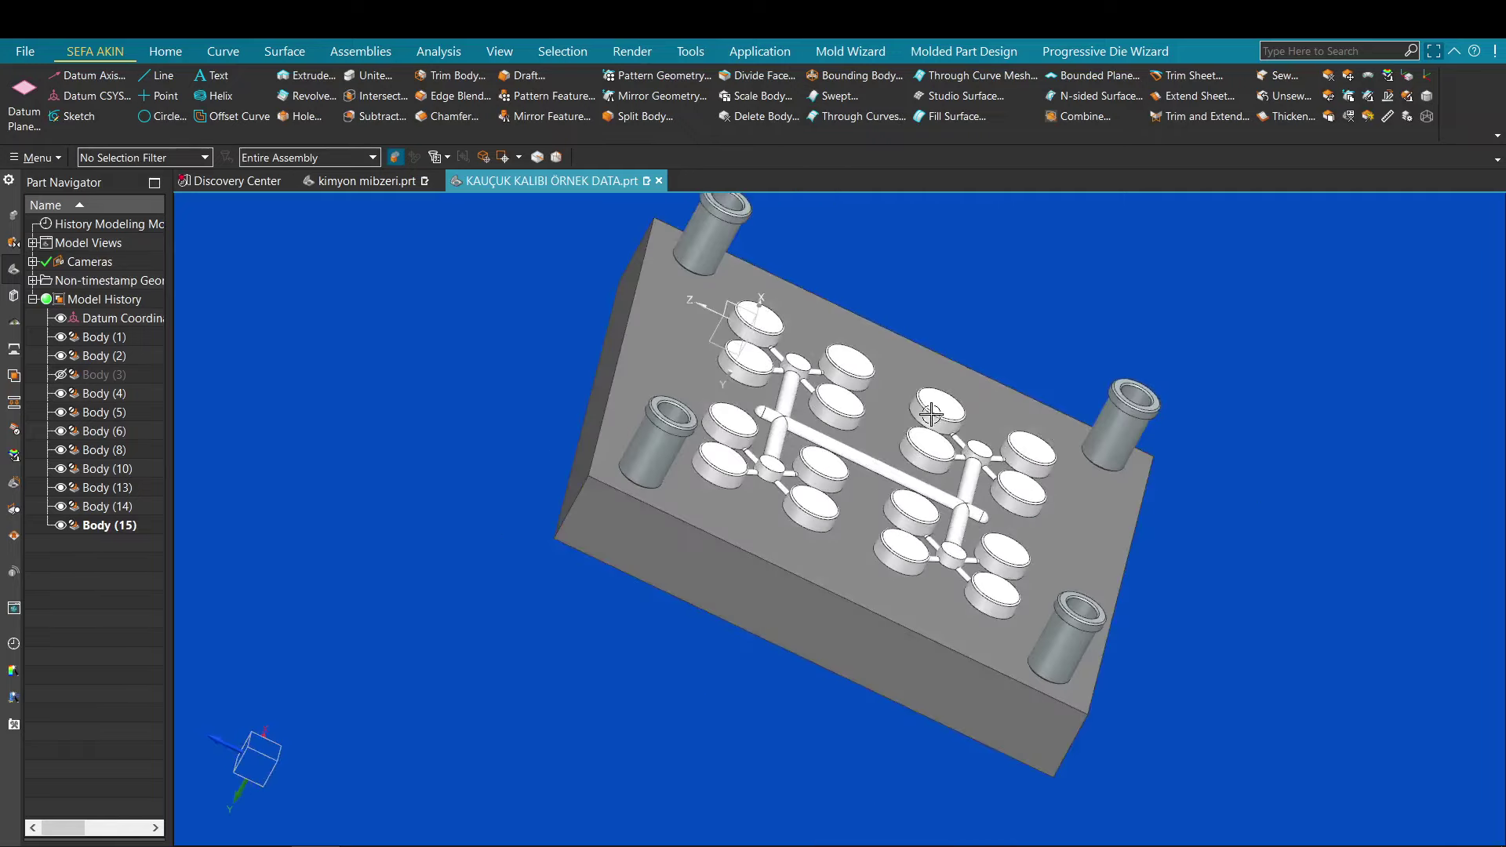
pyautogui.moveTo(1096, 266); pyautogui.dragTo(905, 249, button='middle')
pyautogui.press('F8')
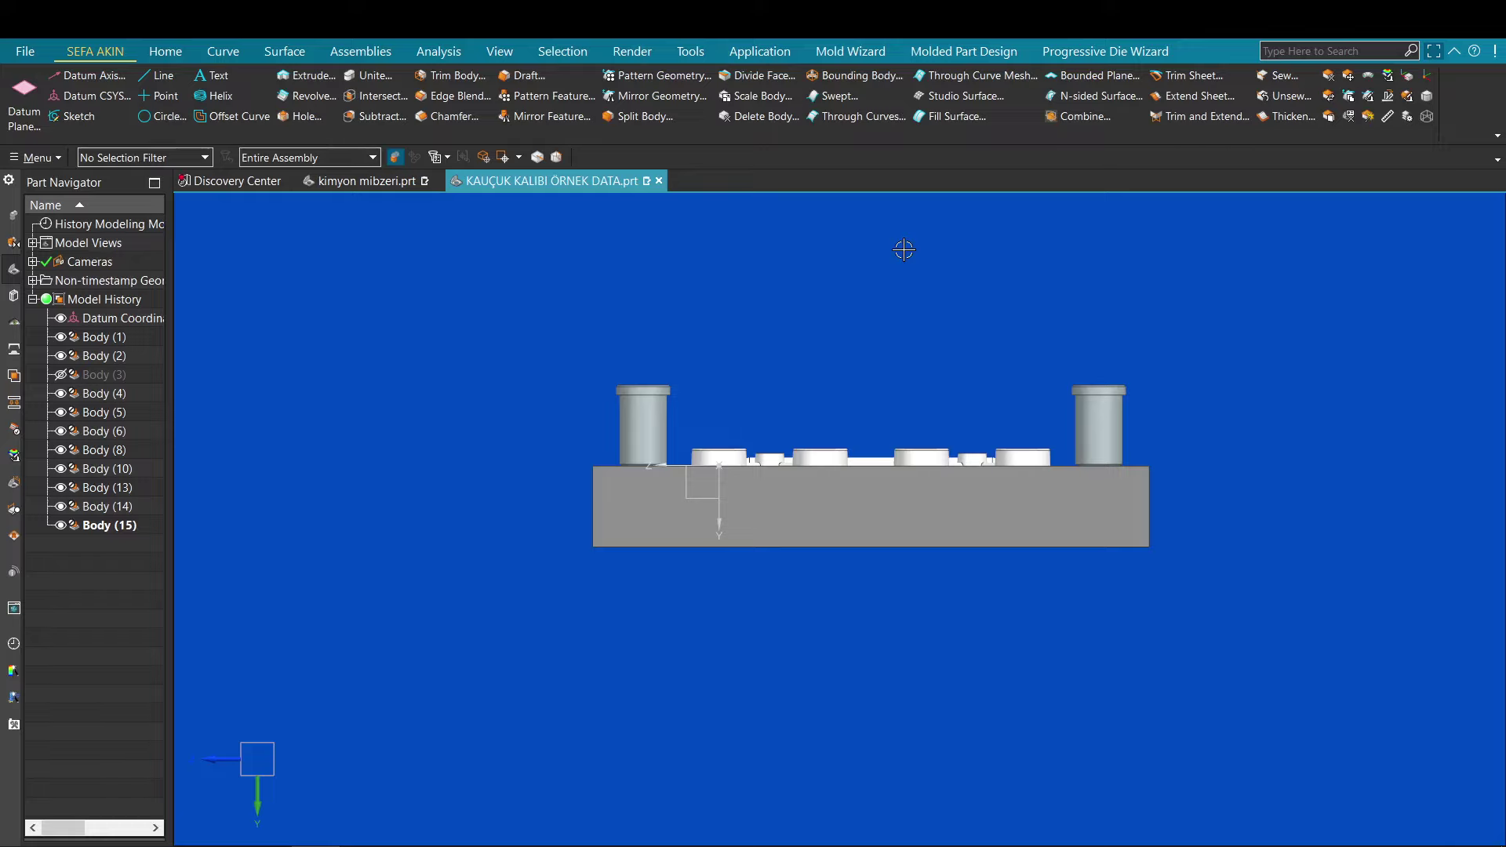
# Step: Inspect the lower plate's parting face up close from the side, and the part and runner layout from above
pyautogui.scroll(3, 938, 427)
pyautogui.moveTo(810, 416); pyautogui.dragTo(764, 307, button='middle')
pyautogui.press('F8')
pyautogui.scroll(4, 442, 518)
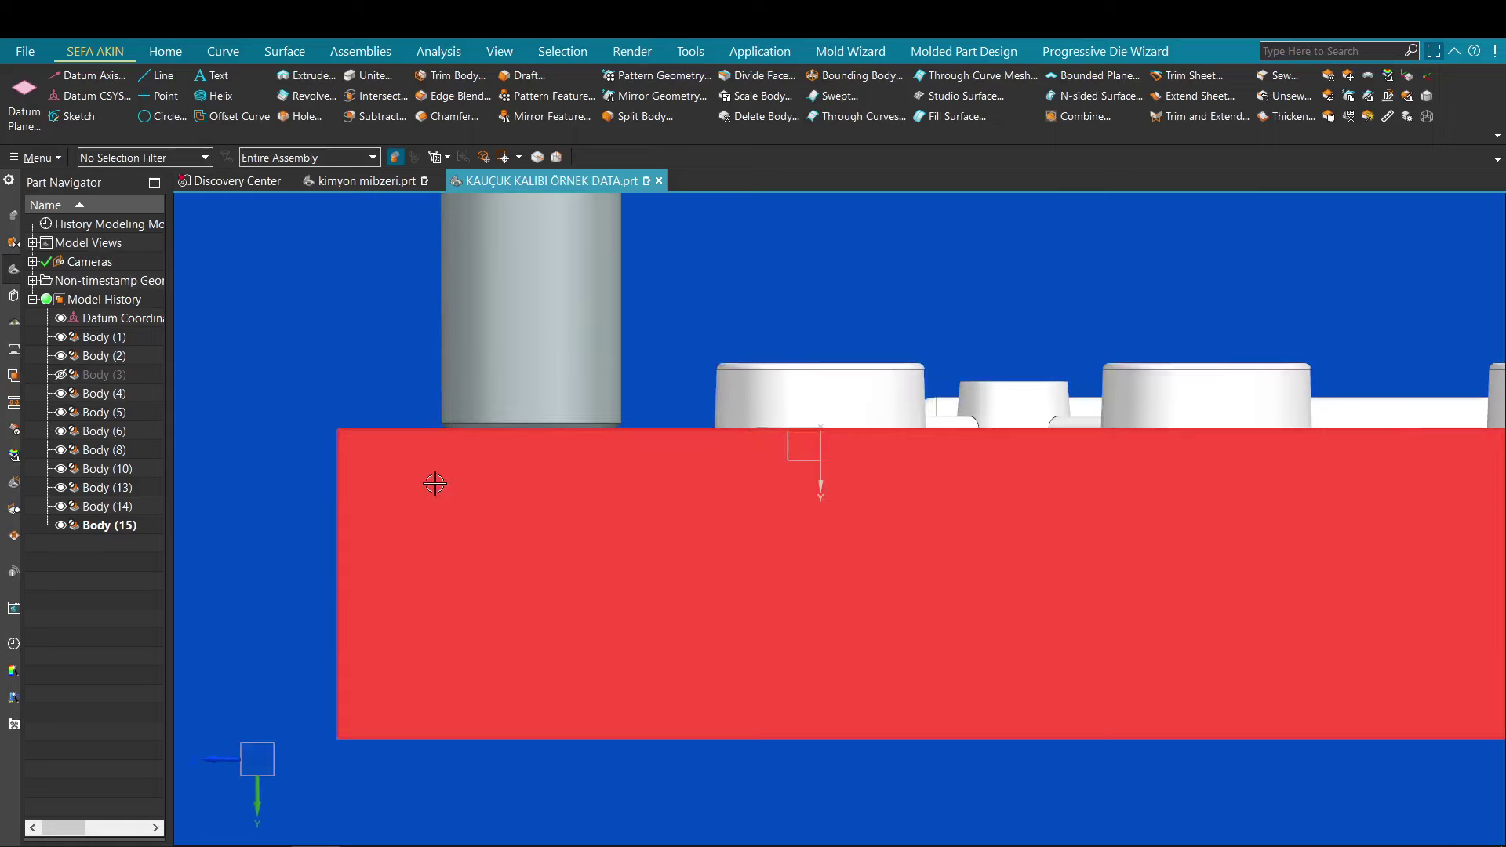
pyautogui.scroll(-3, 632, 344)
pyautogui.moveTo(637, 345); pyautogui.dragTo(710, 395, button='middle')
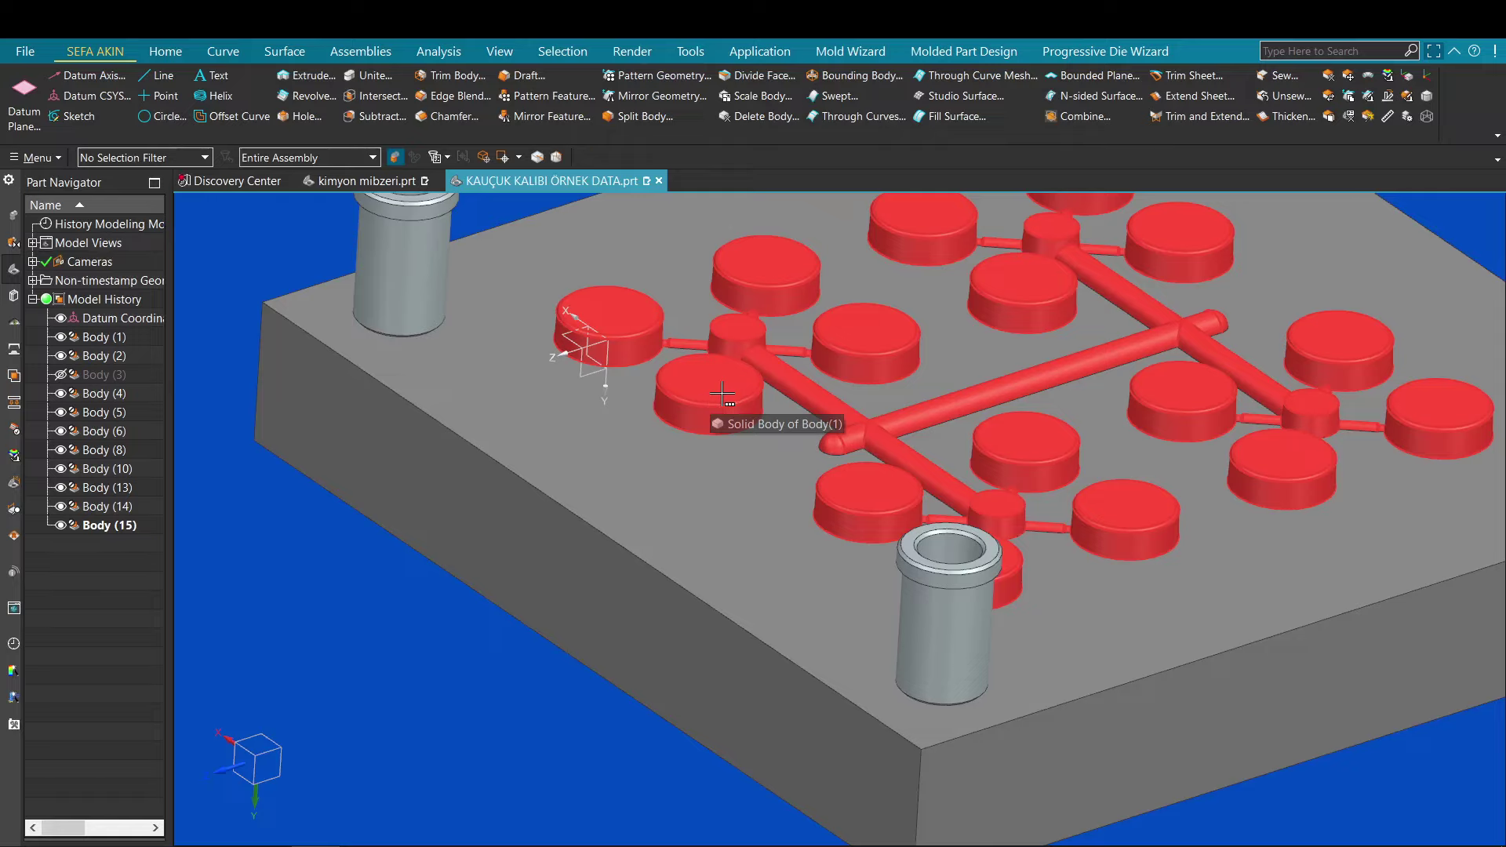
pyautogui.scroll(-2, 718, 395)
pyautogui.keyDown('shift'); pyautogui.moveTo(959, 349); pyautogui.dragTo(839, 431, button='middle'); pyautogui.keyUp('shift')
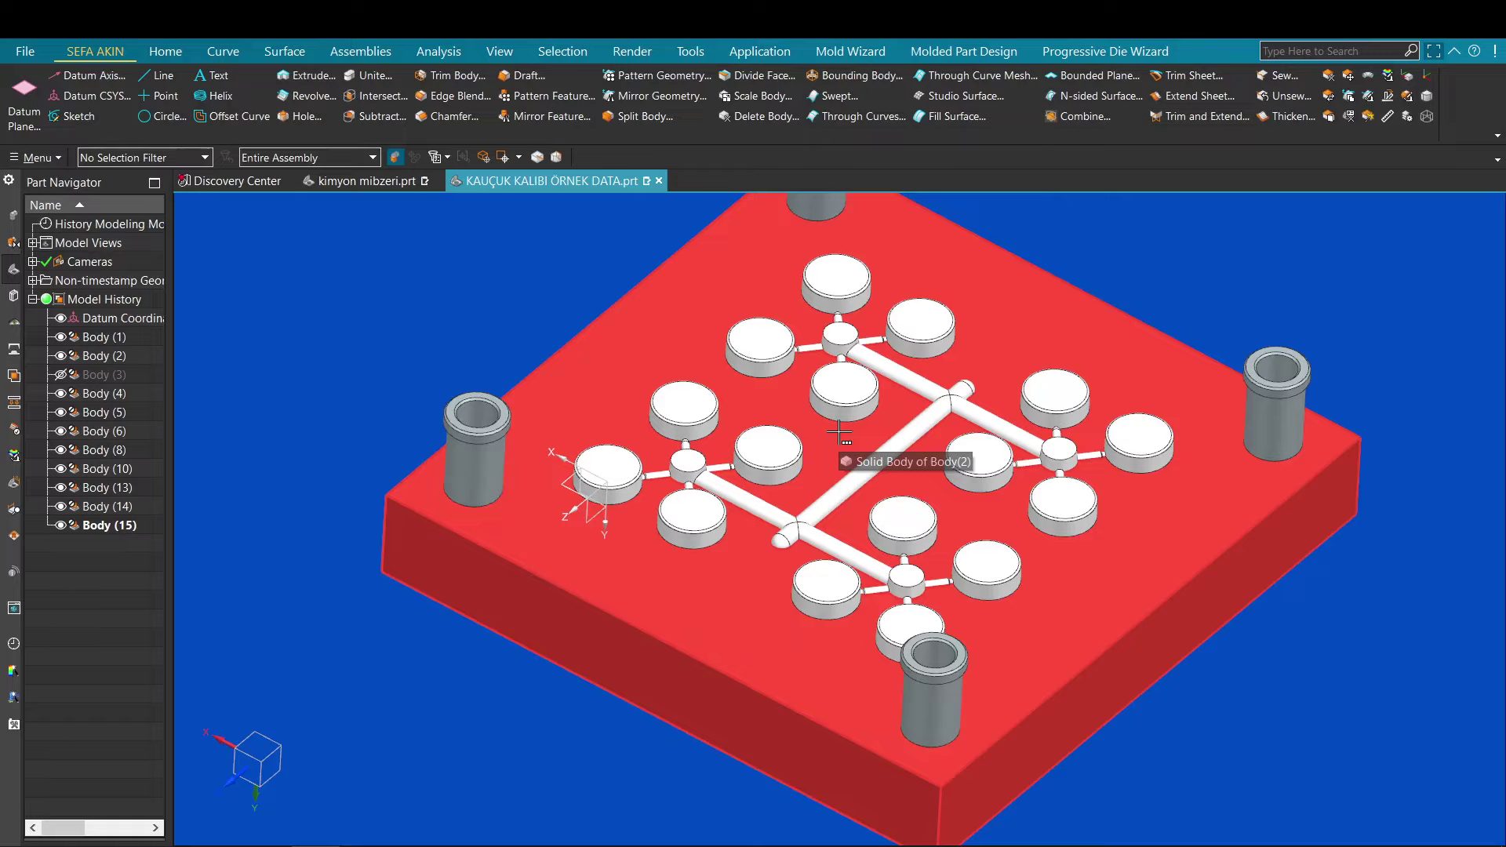
pyautogui.scroll(-2, 839, 432)
pyautogui.keyDown('shift'); pyautogui.moveTo(838, 432); pyautogui.dragTo(796, 478, button='middle'); pyautogui.keyUp('shift')
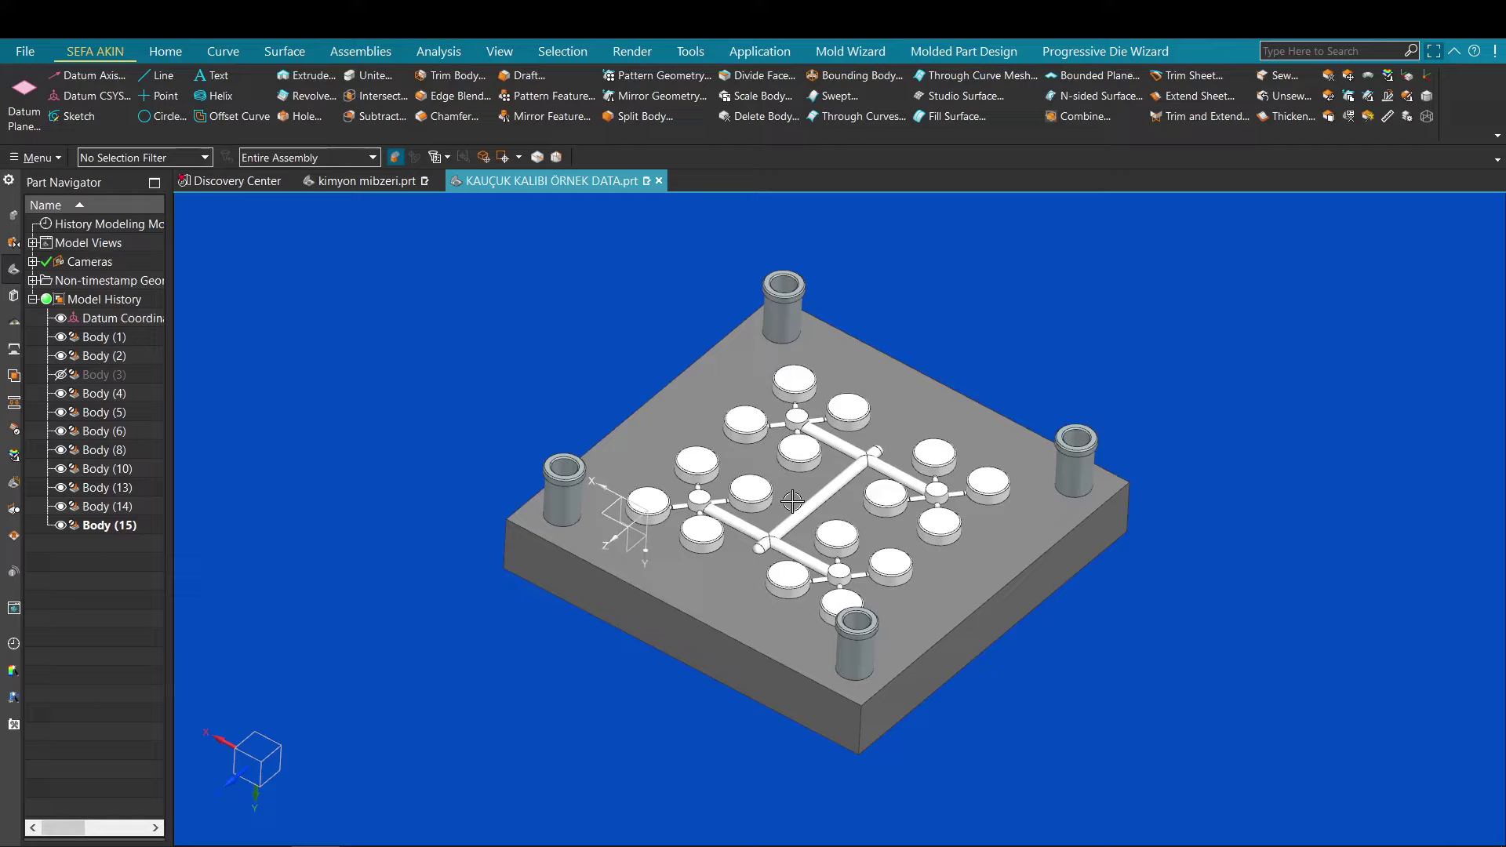
# Step: Show all hidden bodies and view the closed mold straight from the side
pyautogui.hotkey('ctrl', 'shift', 'u')
pyautogui.hotkey('ctrl', 'alt', 'f')
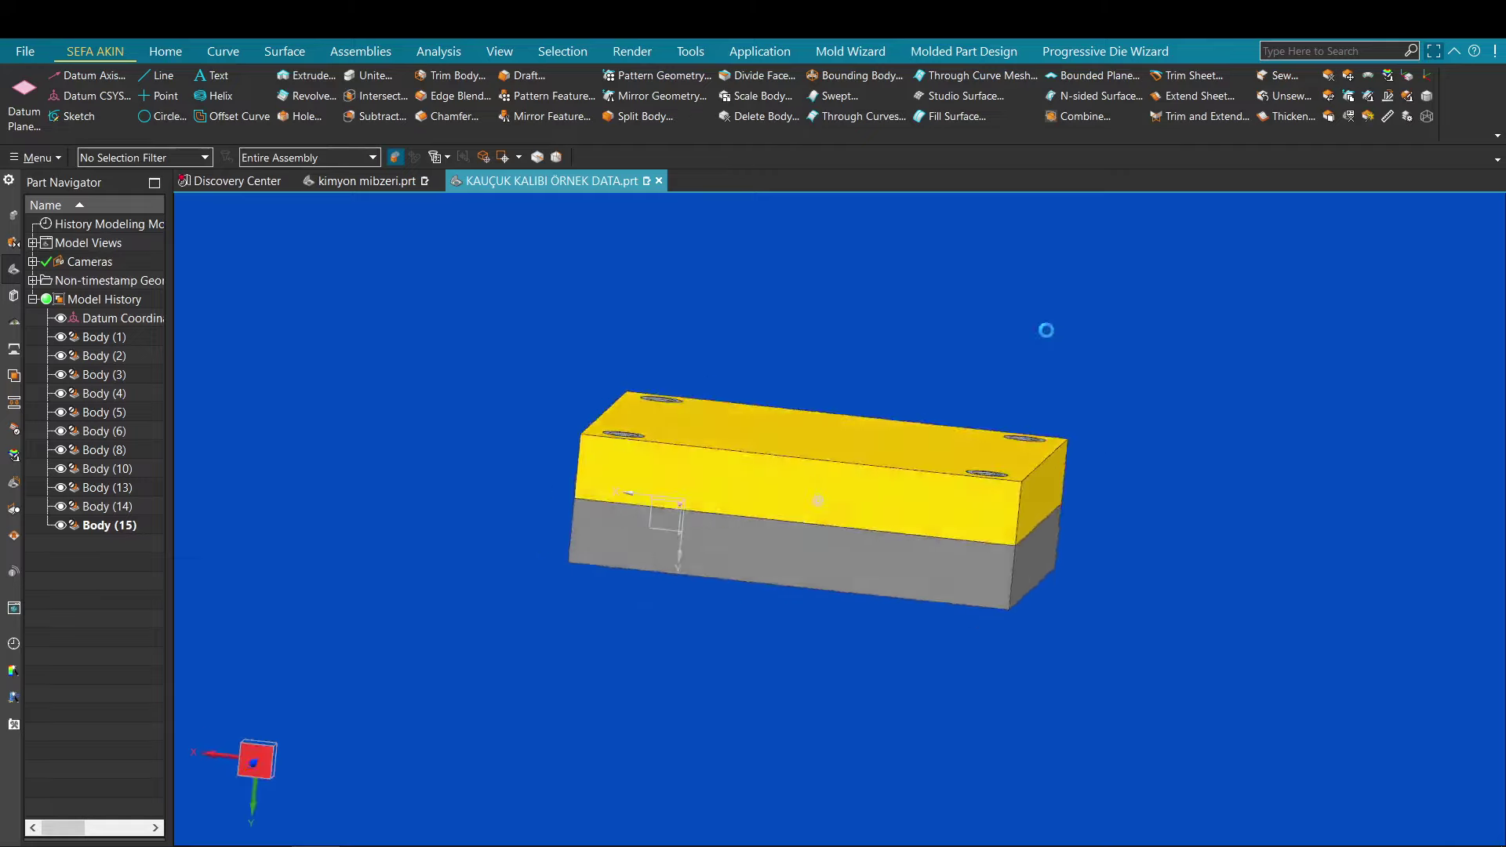
pyautogui.scroll(4, 796, 507)
pyautogui.scroll(-1, 561, 384)
pyautogui.keyDown('shift'); pyautogui.moveTo(561, 384); pyautogui.dragTo(698, 384, button='middle'); pyautogui.keyUp('shift')
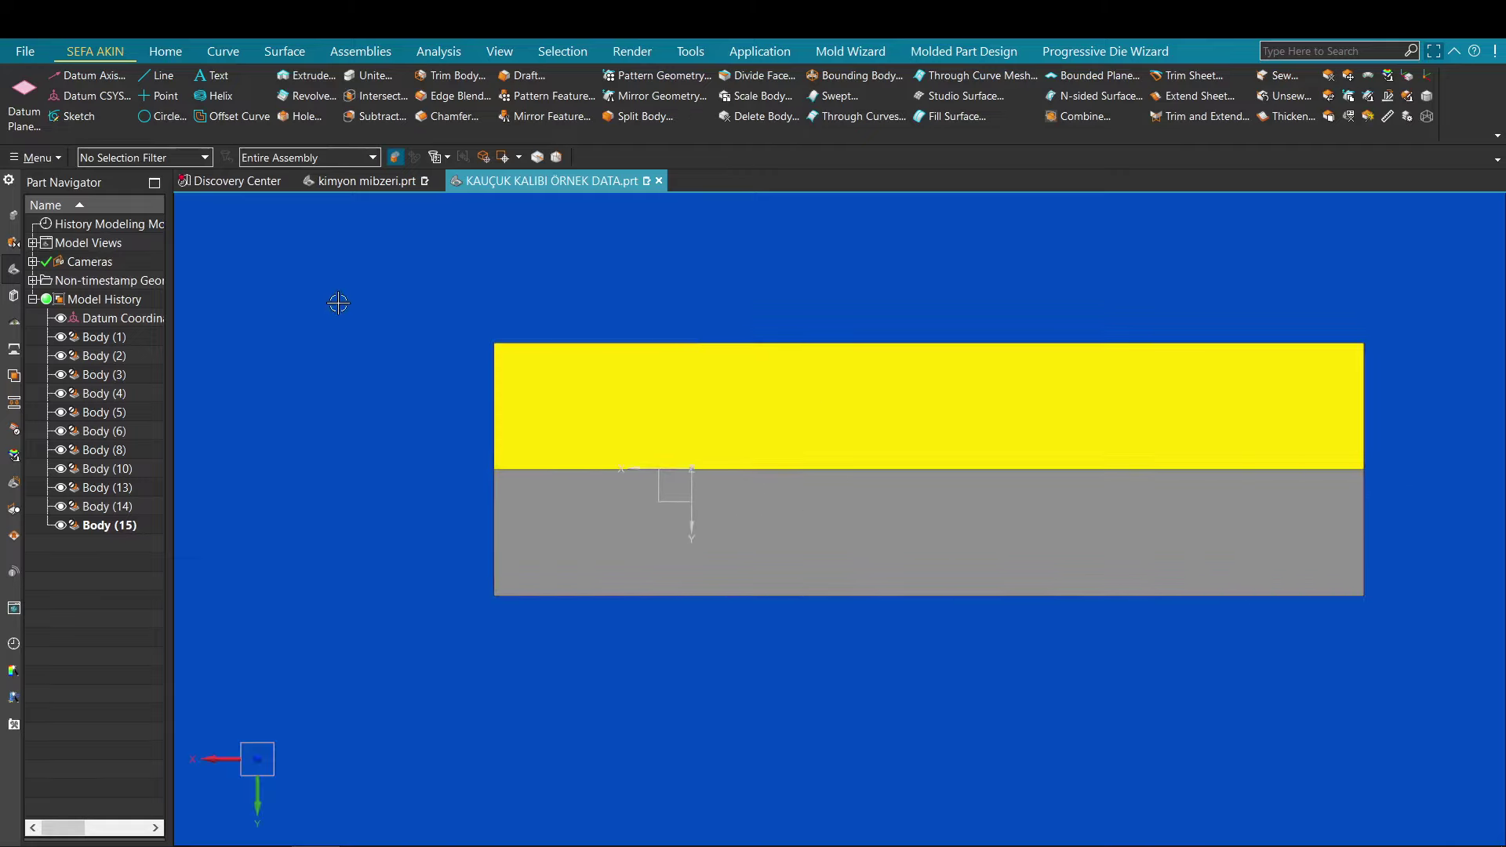
# Step: Outline the closed mold and the zones above and below it with temporary selection rectangles
pyautogui.moveTo(338, 295); pyautogui.dragTo(1415, 715)
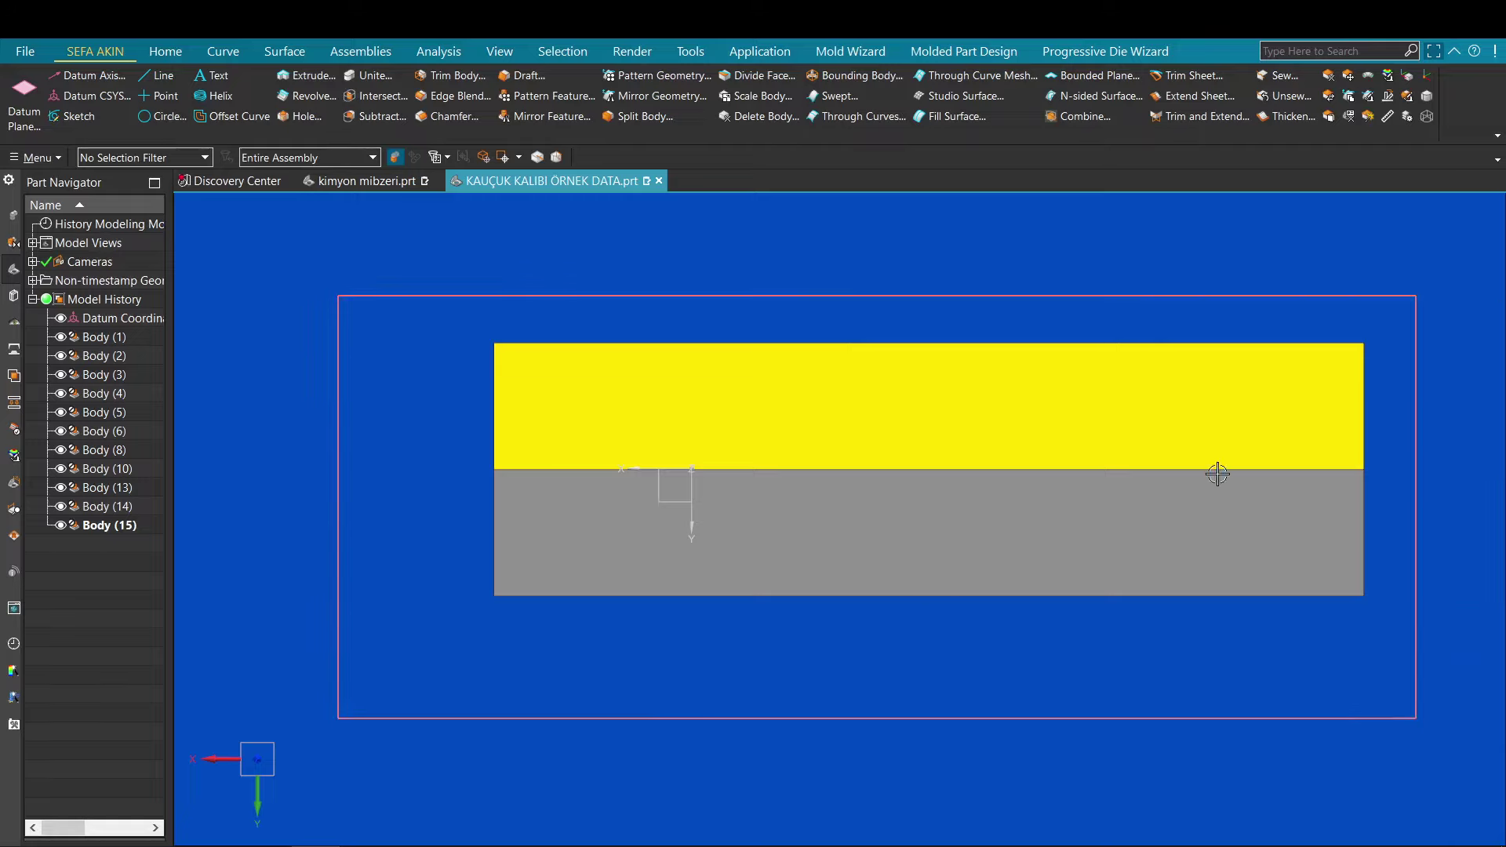
pyautogui.press('Escape')
pyautogui.scroll(-3, 628, 425)
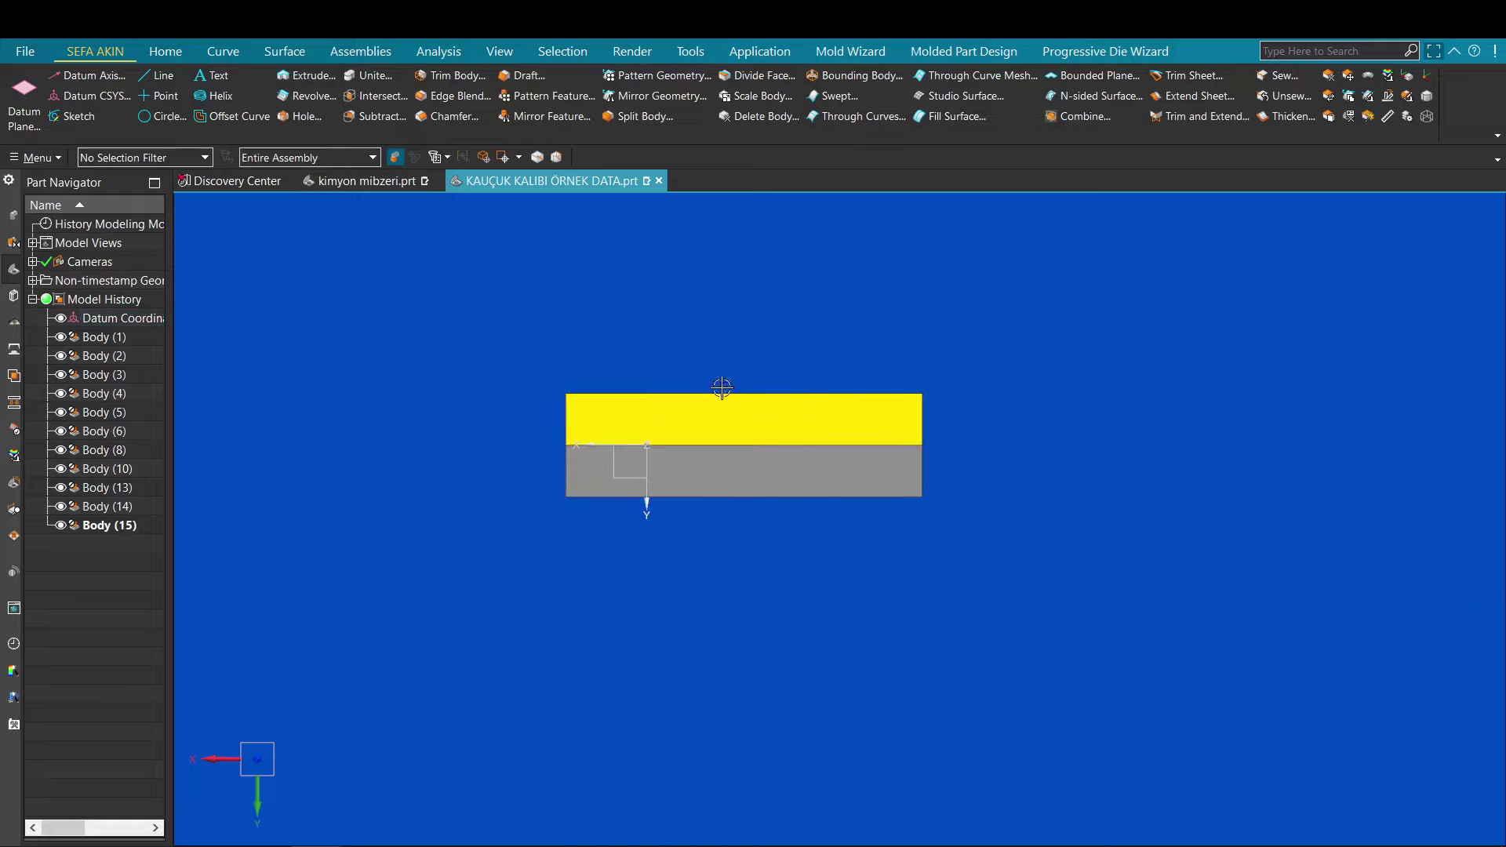
pyautogui.keyDown('shift'); pyautogui.moveTo(684, 408); pyautogui.dragTo(696, 417, button='middle'); pyautogui.keyUp('shift')
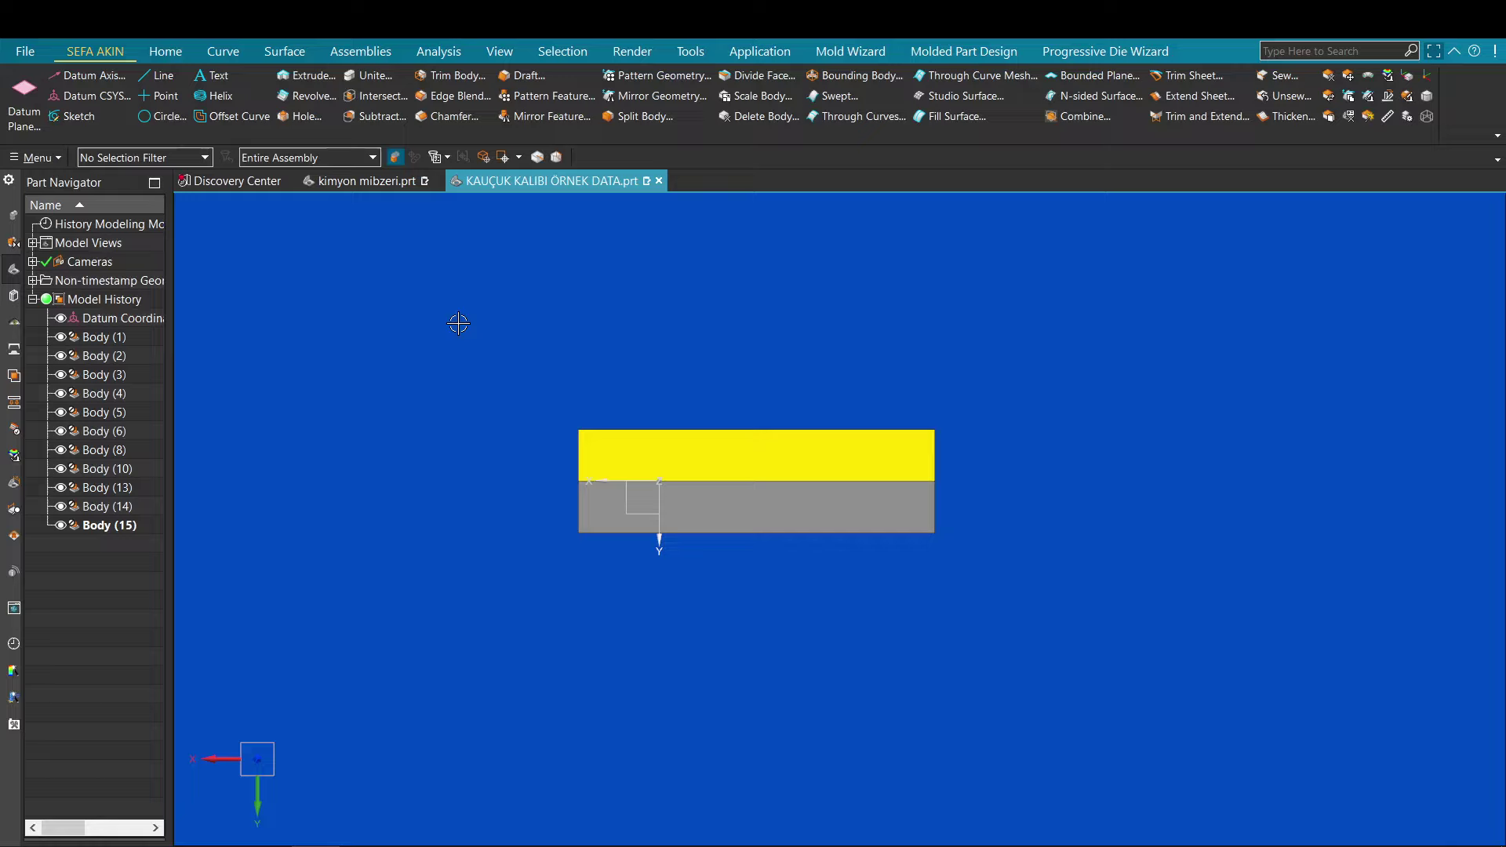
pyautogui.moveTo(354, 267); pyautogui.dragTo(1277, 425)
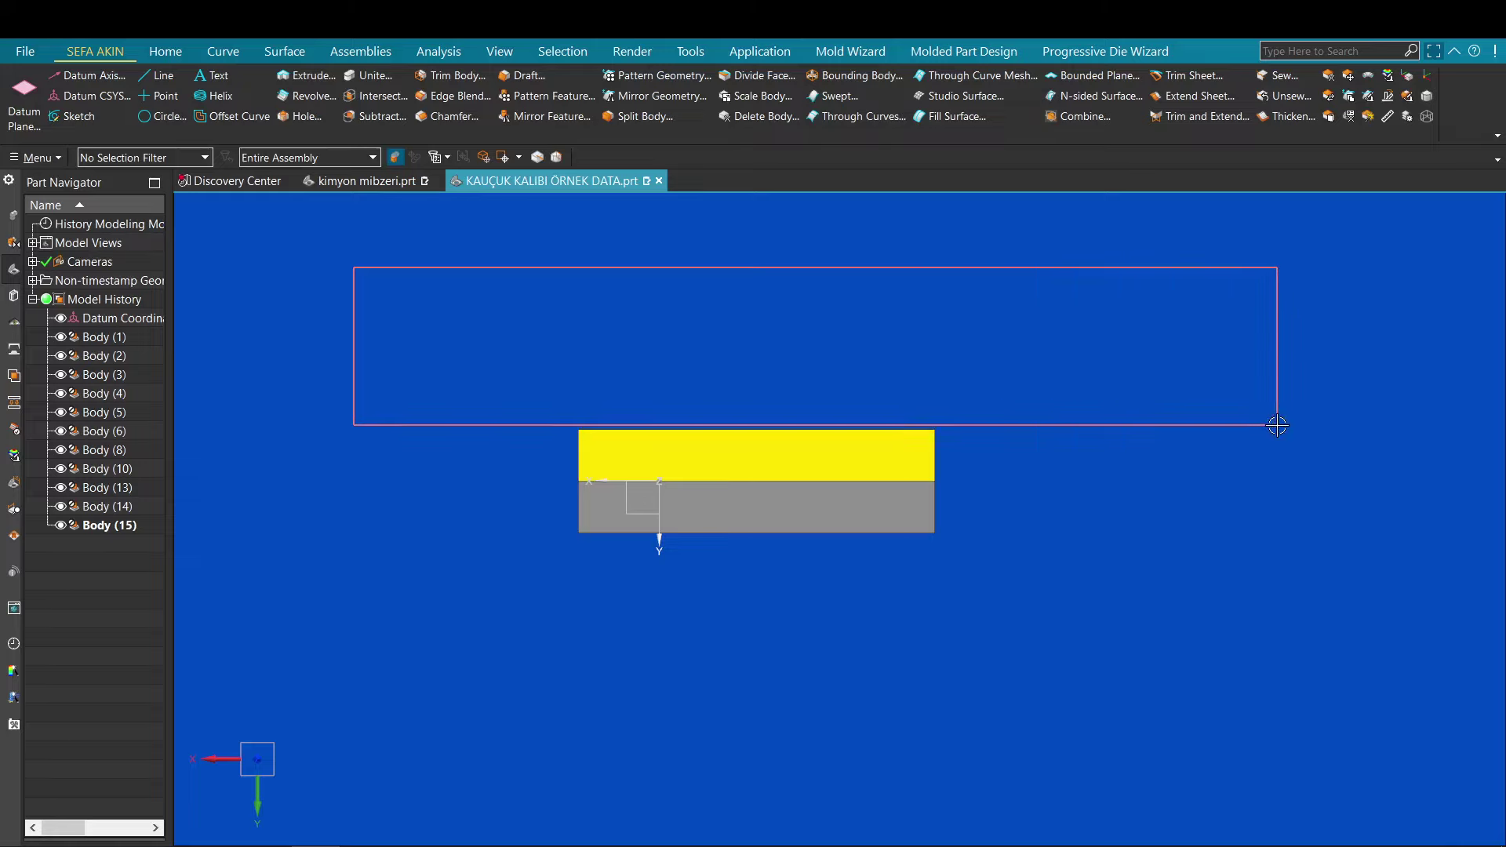
pyautogui.moveTo(327, 572); pyautogui.dragTo(1365, 659)
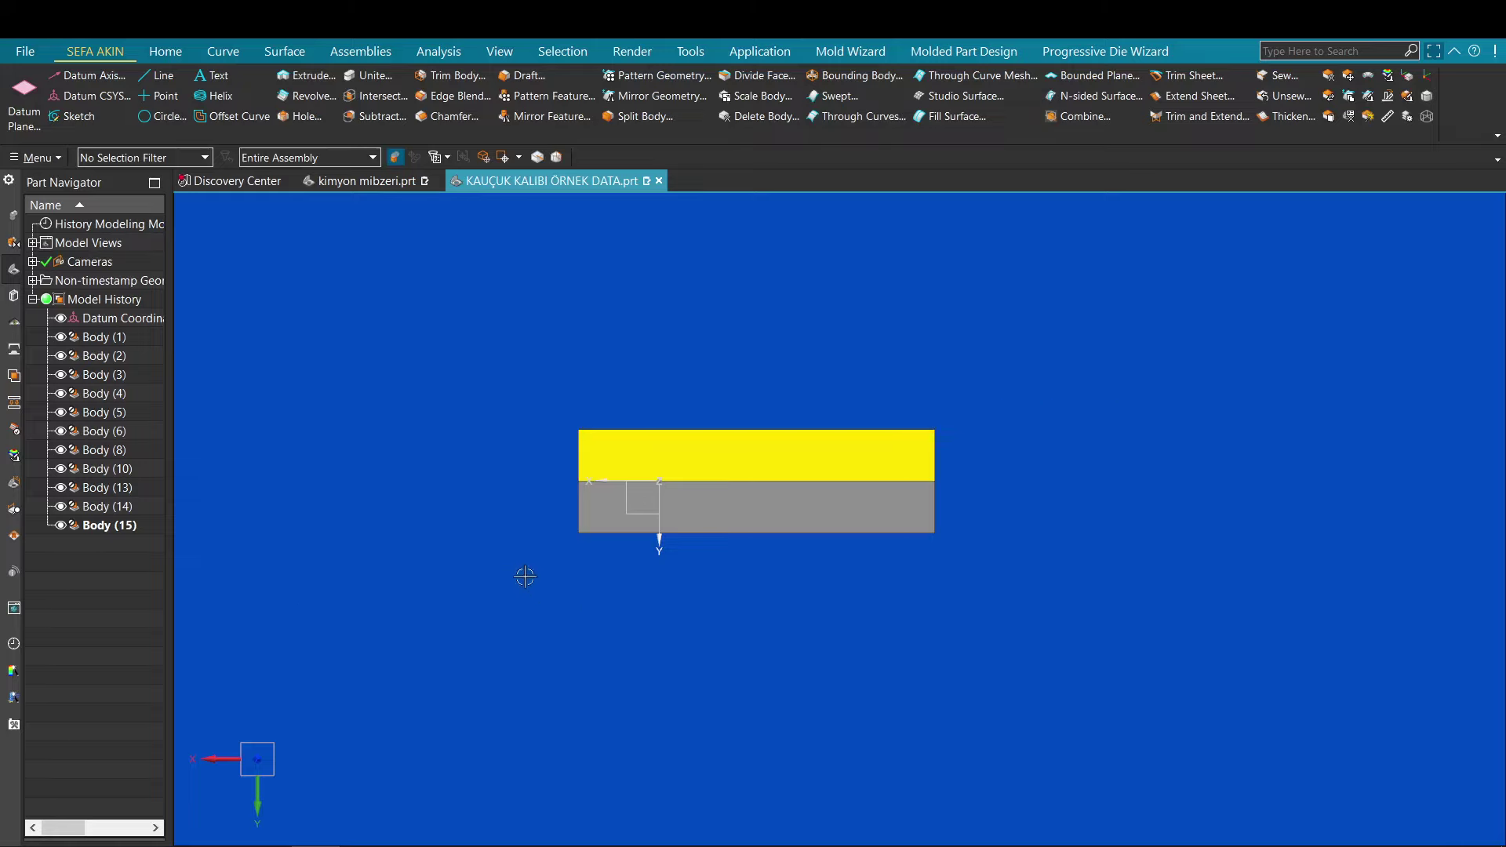
pyautogui.moveTo(262, 520); pyautogui.dragTo(1183, 706)
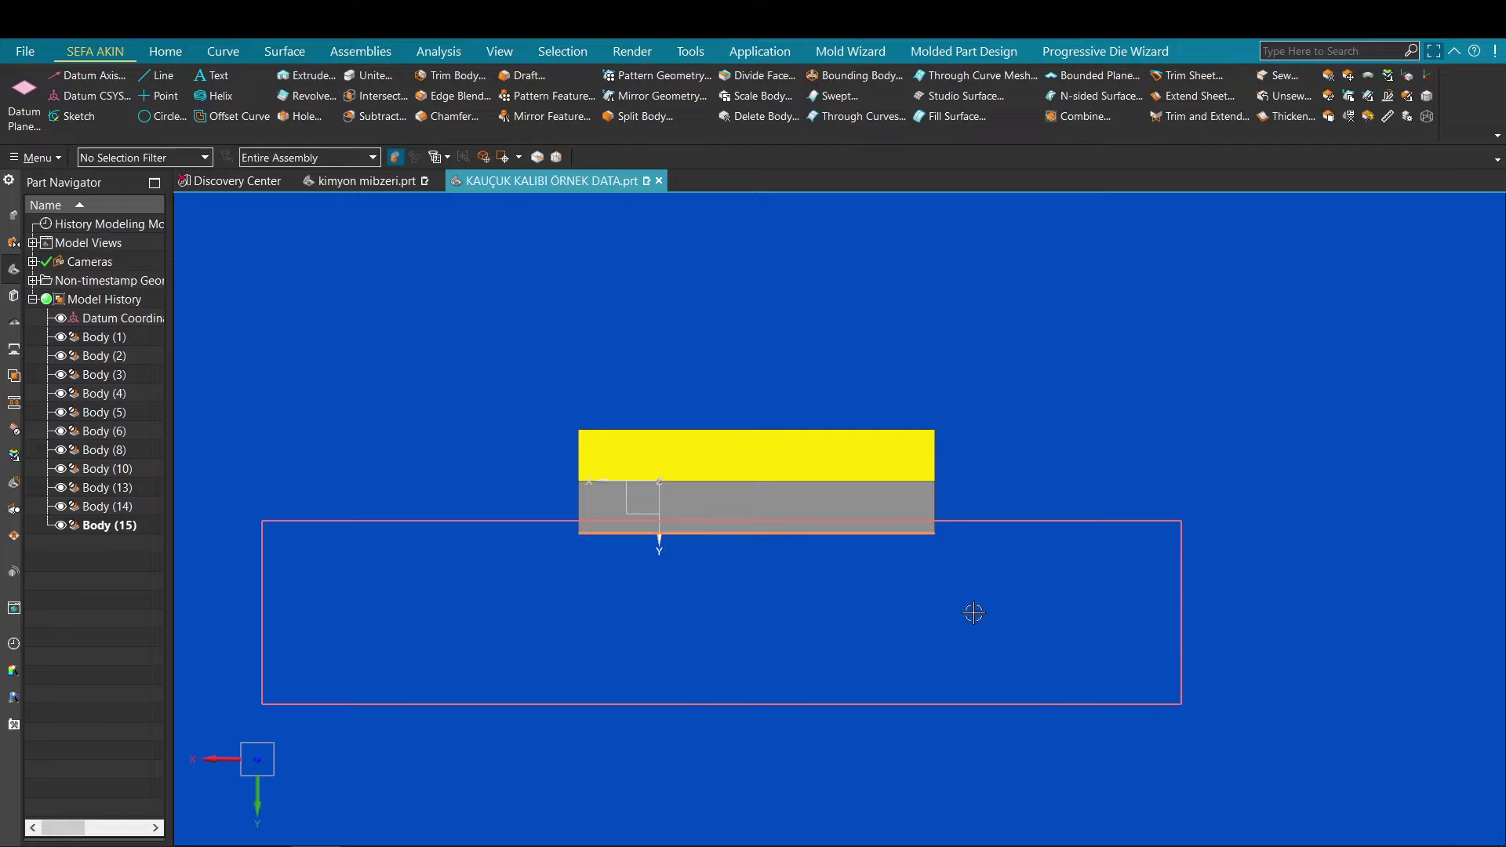
# Step: Examine the closed two-plate mold from angled and straight side views
pyautogui.moveTo(710, 542); pyautogui.dragTo(743, 572, button='middle')
pyautogui.scroll(3, 694, 574)
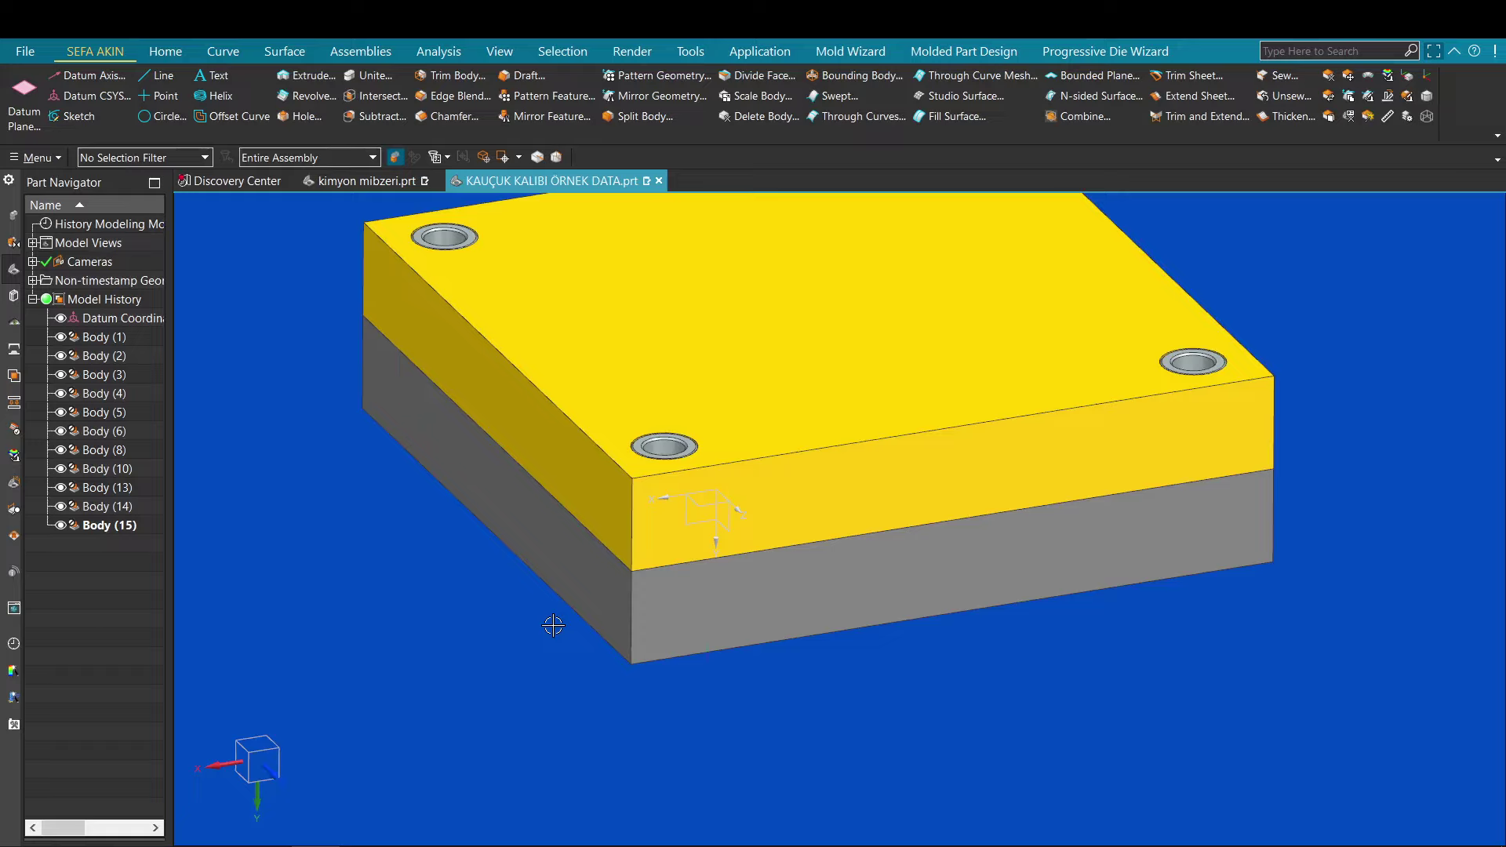
pyautogui.scroll(-3, 553, 625)
pyautogui.moveTo(553, 600); pyautogui.dragTo(550, 553, button='middle')
pyautogui.rightClick(615, 373)
pyautogui.keyDown('shift'); pyautogui.moveTo(653, 395); pyautogui.dragTo(687, 396, button='middle'); pyautogui.keyUp('shift')
pyautogui.moveTo(687, 396); pyautogui.dragTo(630, 384, button='middle')
pyautogui.press('F8')
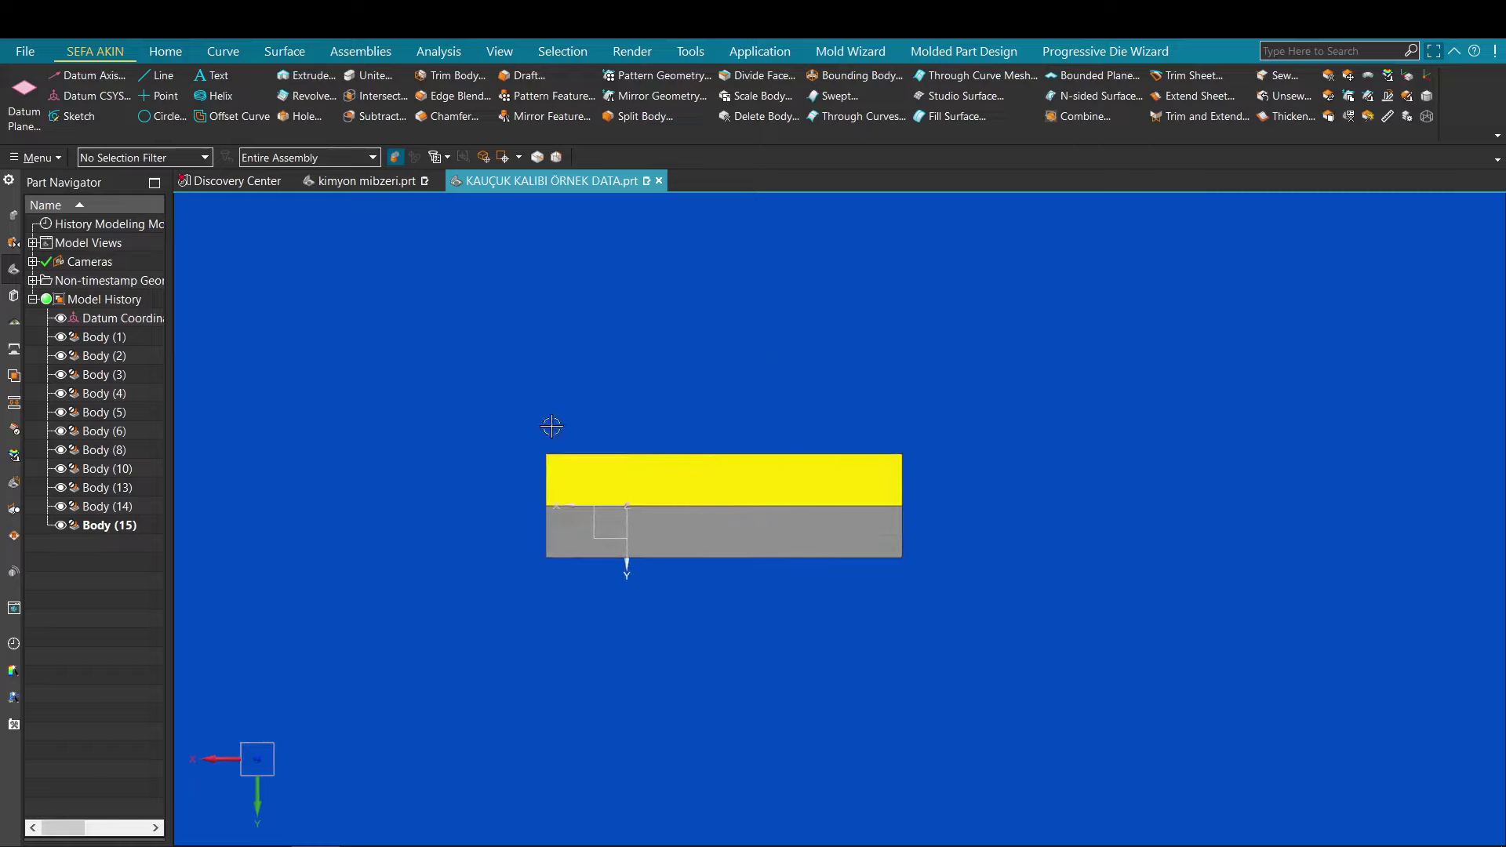
pyautogui.scroll(2, 581, 461)
pyautogui.keyDown('shift'); pyautogui.moveTo(581, 461); pyautogui.dragTo(612, 437, button='middle'); pyautogui.keyUp('shift')
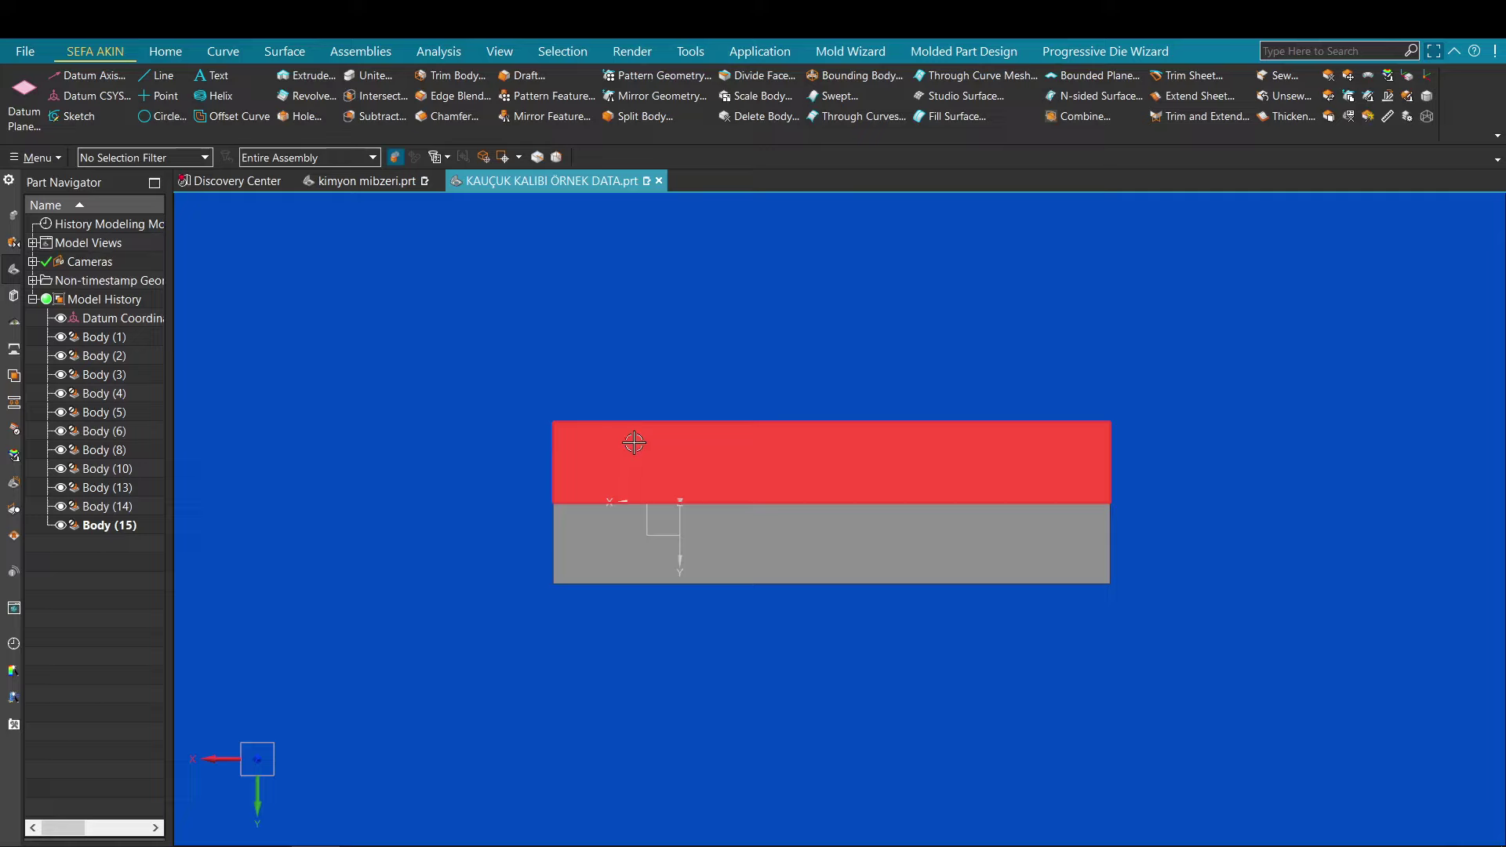
# Step: Start Move Object on the closed mold's upper plate with Associative on and Move Parents off
pyautogui.click(633, 443)
pyautogui.scroll(-1, 639, 293)
pyautogui.keyDown('shift'); pyautogui.moveTo(639, 292); pyautogui.dragTo(604, 423, button='middle'); pyautogui.keyUp('shift')
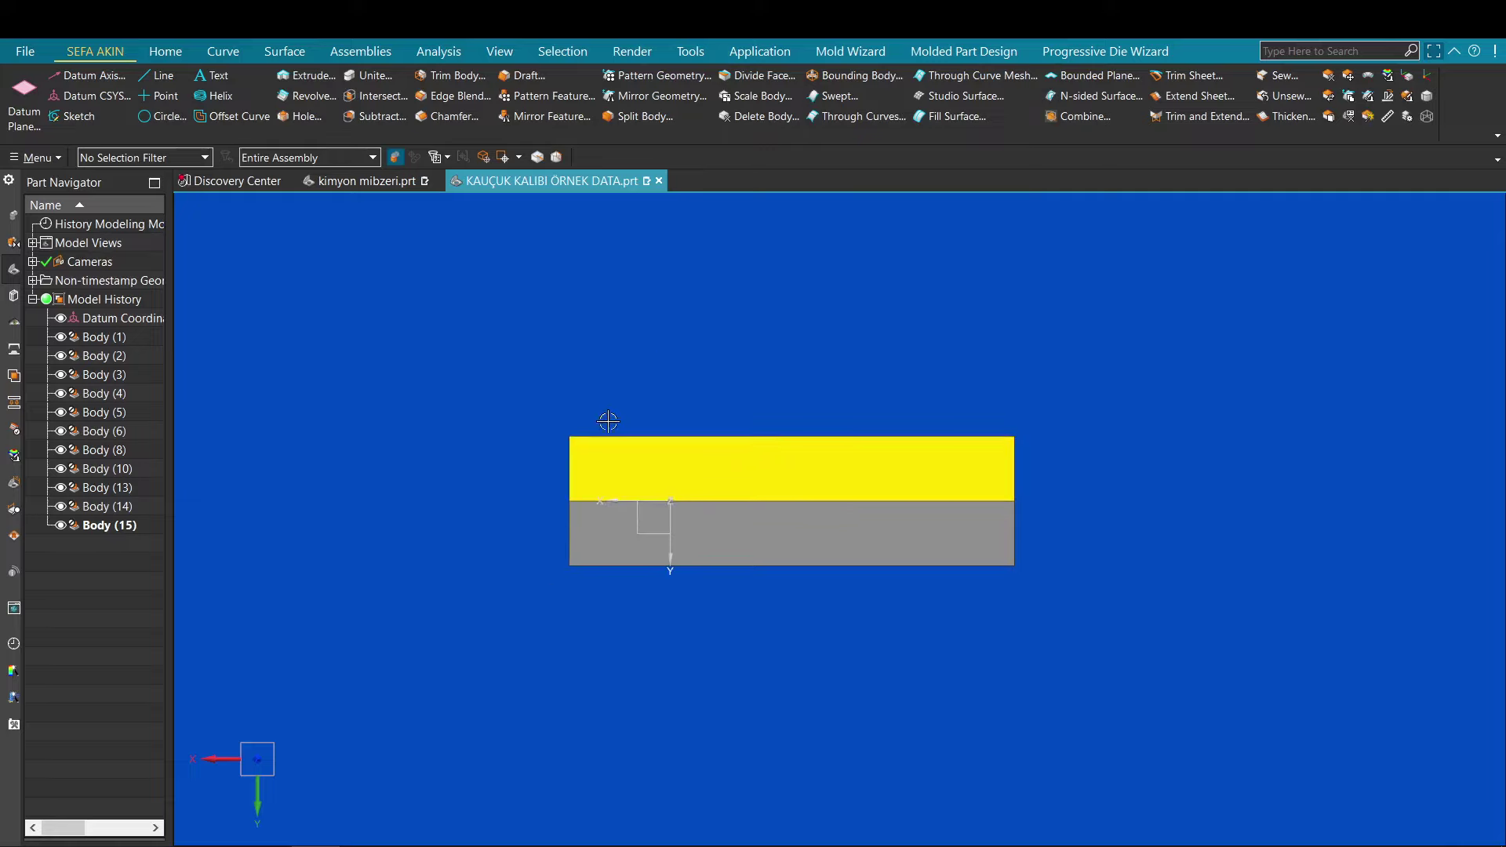
pyautogui.click(613, 477)
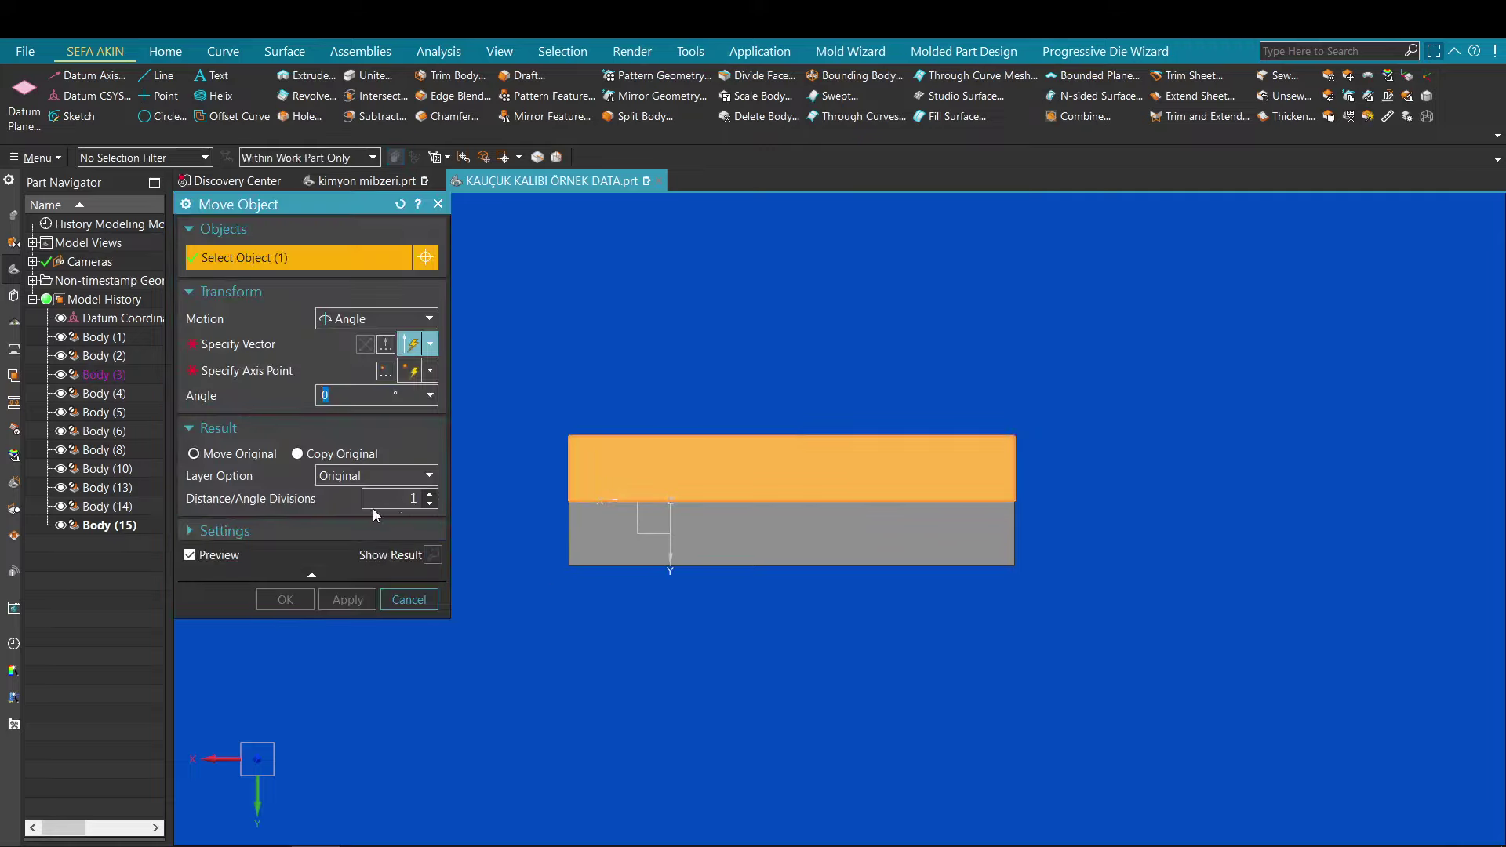
pyautogui.click(295, 569)
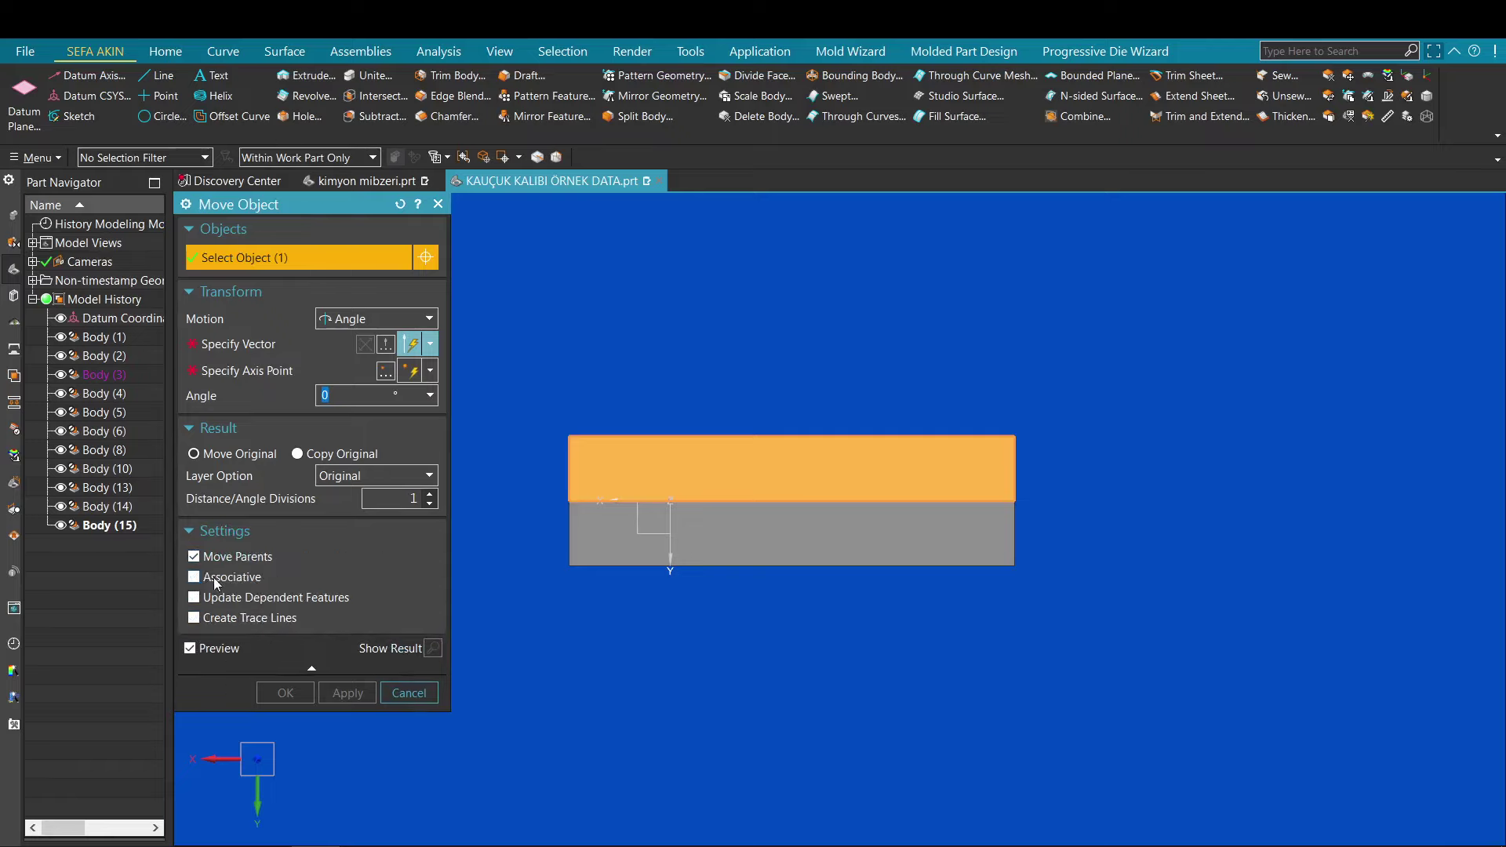
pyautogui.click(213, 578)
pyautogui.click(233, 557)
# Step: Move the upper plate straight up from the lower plate by a distance of 250 mm
pyautogui.click(362, 317)
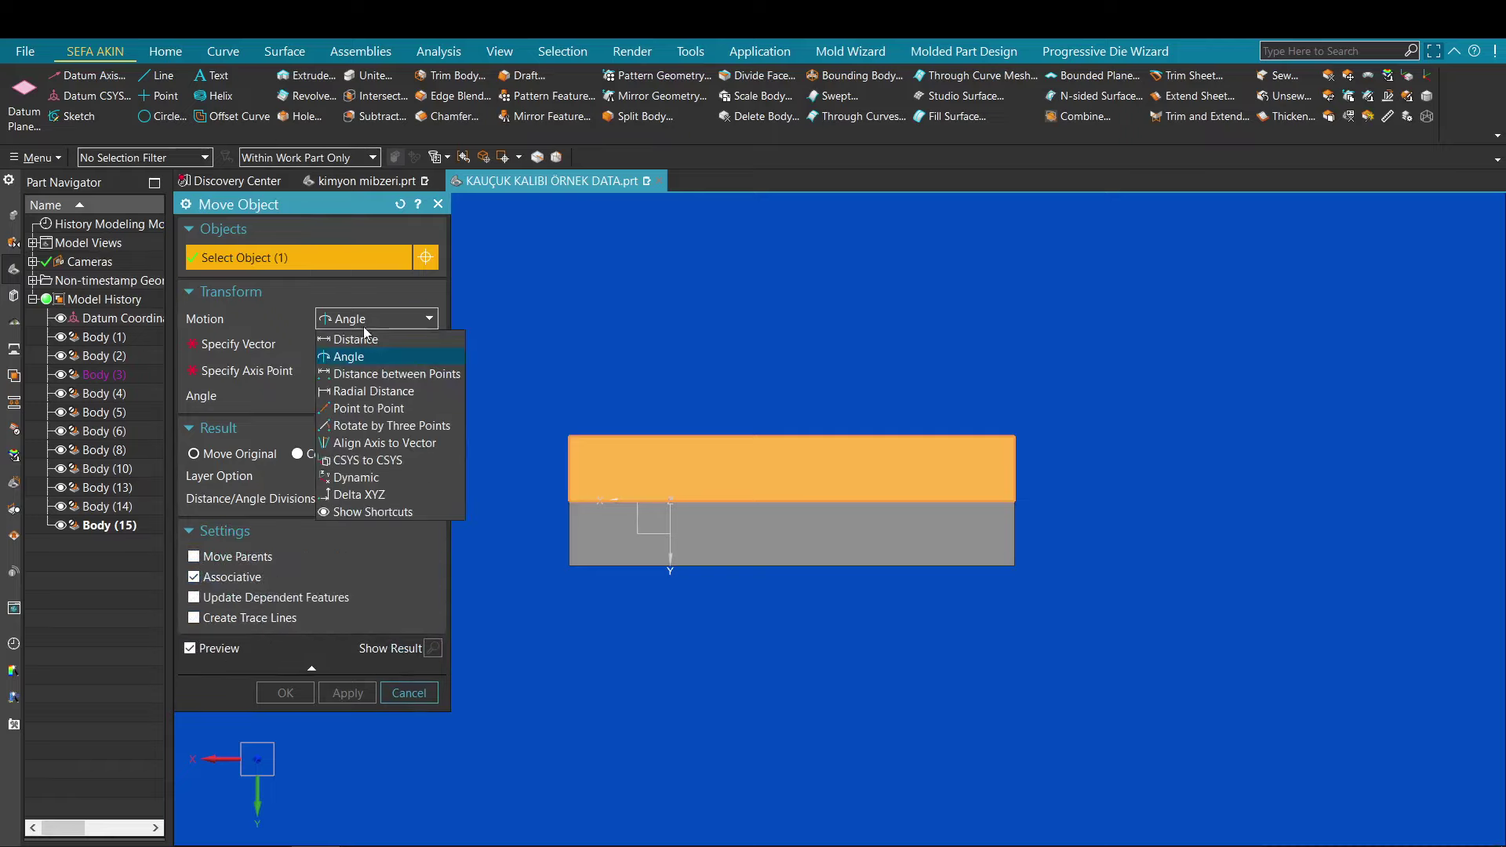
pyautogui.click(360, 325)
pyautogui.click(361, 319)
pyautogui.click(353, 339)
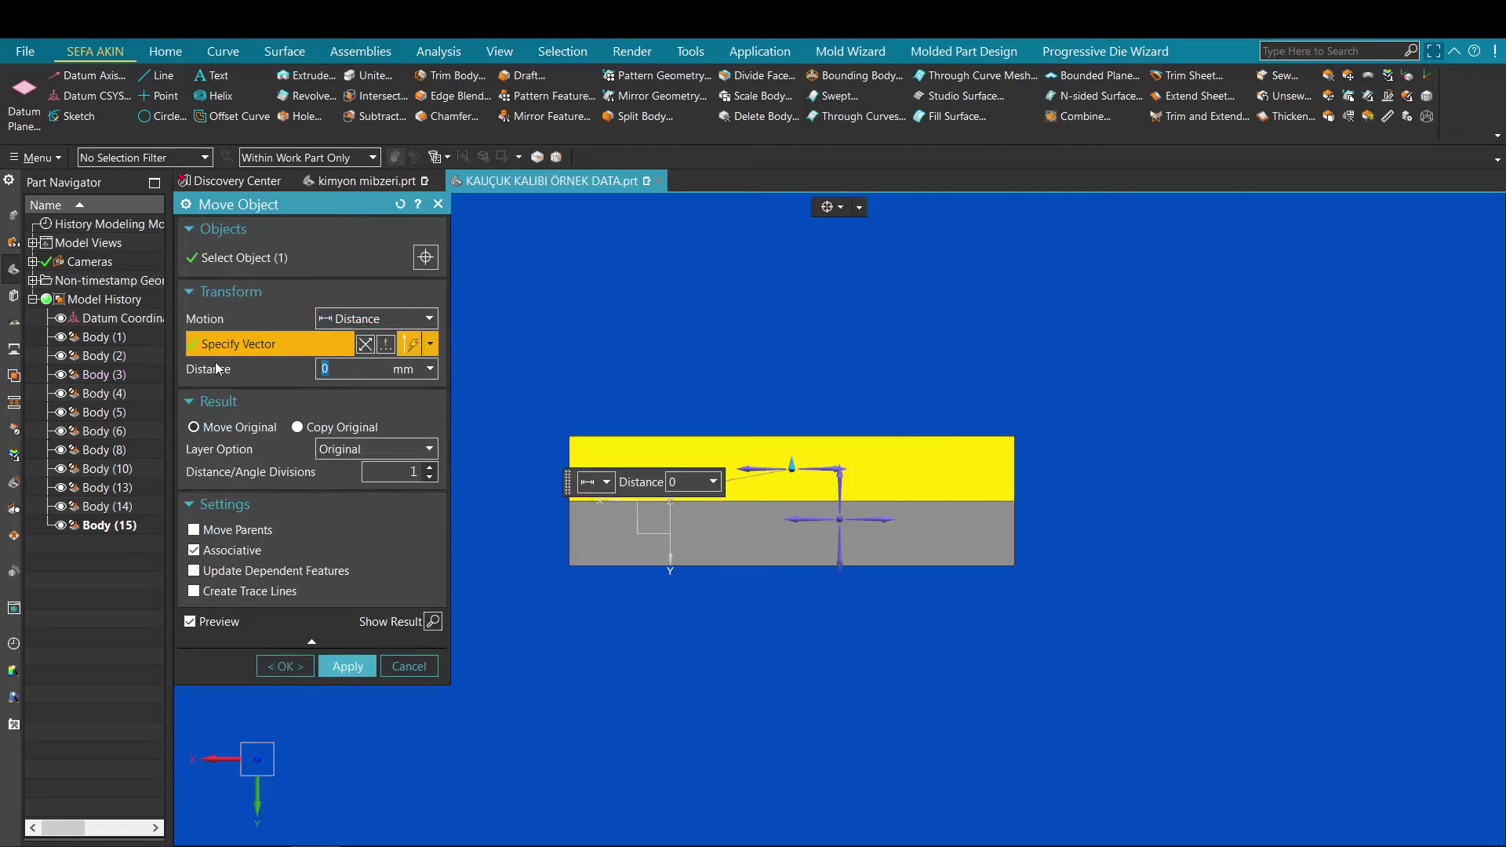
pyautogui.write('50')
pyautogui.press('Return')
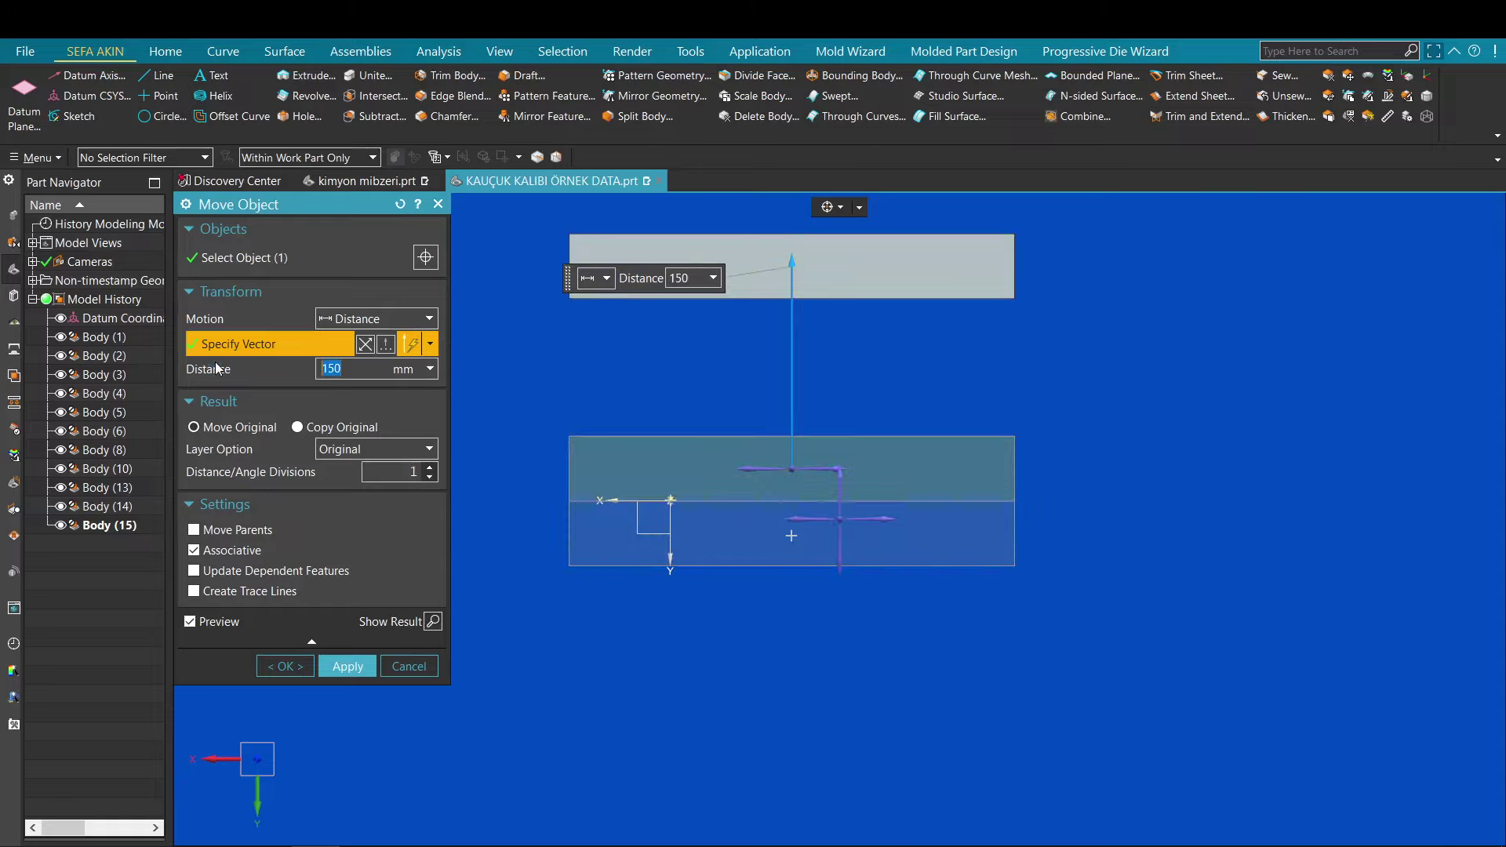
pyautogui.press('BackSpace')
pyautogui.press('BackSpace')
pyautogui.press('BackSpace')
pyautogui.write('2')
pyautogui.press('Return')
pyautogui.scroll(-3, 733, 271)
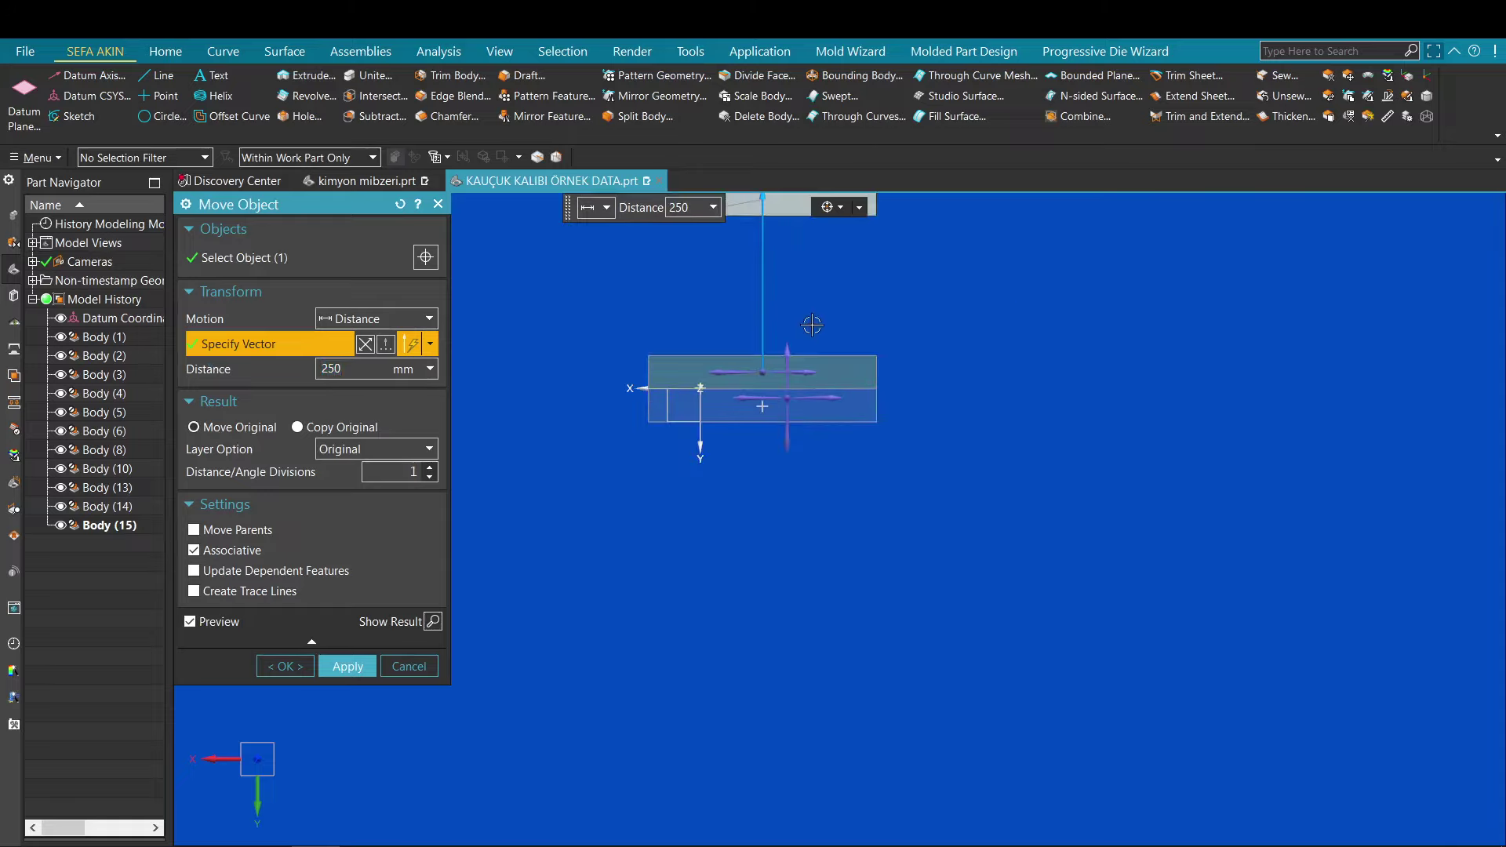
pyautogui.keyDown('shift'); pyautogui.moveTo(792, 421); pyautogui.dragTo(798, 587, button='middle'); pyautogui.keyUp('shift')
pyautogui.middleClick(798, 587)
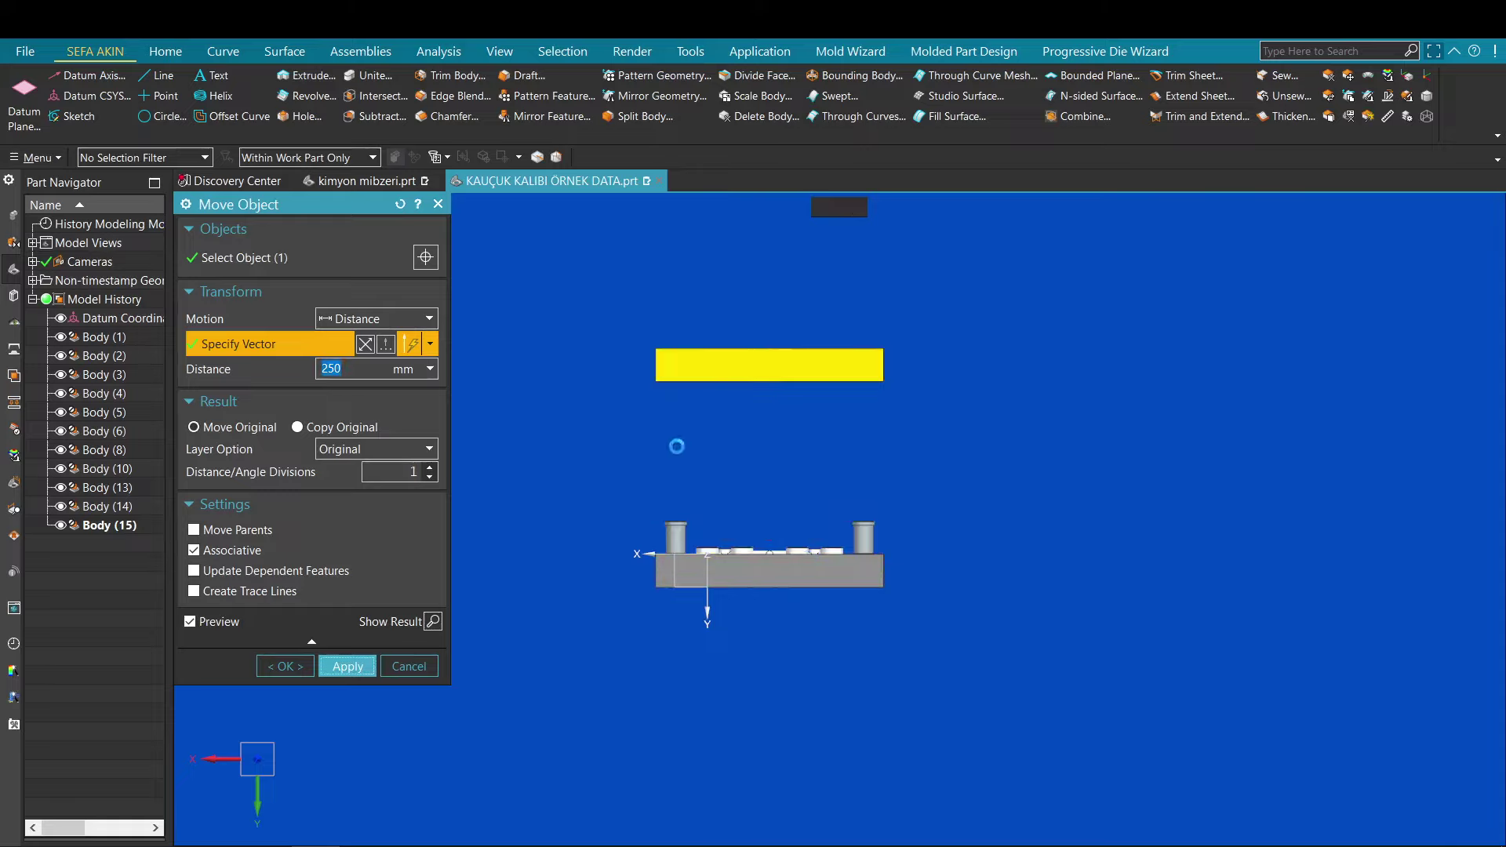
pyautogui.moveTo(722, 470); pyautogui.dragTo(731, 472, button='middle')
pyautogui.press('Escape')
# Step: Hide the far guide bushing and the neighbouring one on the X-negative side of the opened mold's lower plate
pyautogui.moveTo(722, 420); pyautogui.dragTo(736, 429, button='middle')
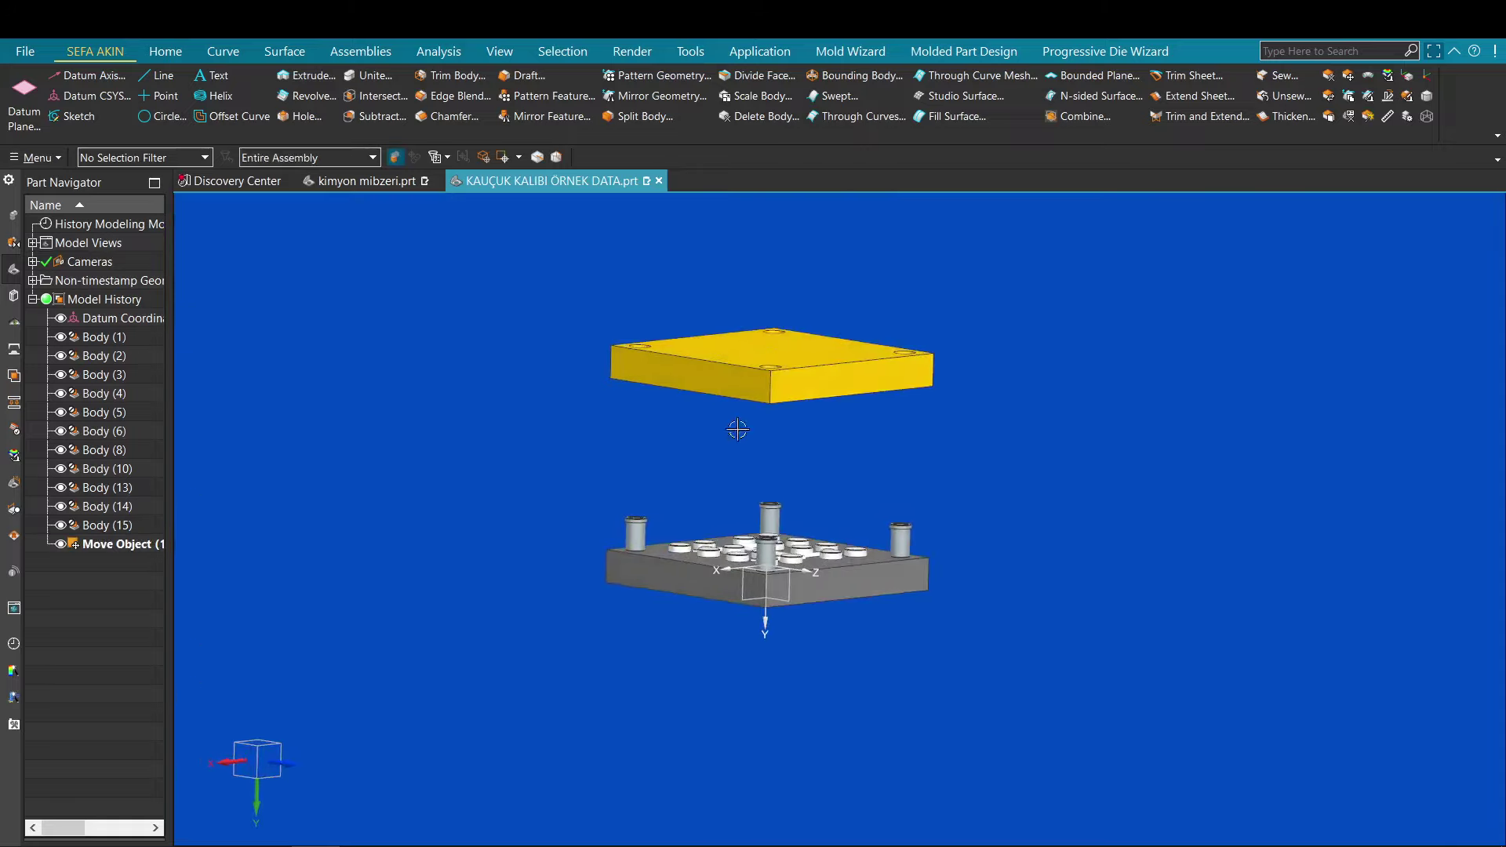
pyautogui.moveTo(843, 439); pyautogui.dragTo(850, 447, button='middle')
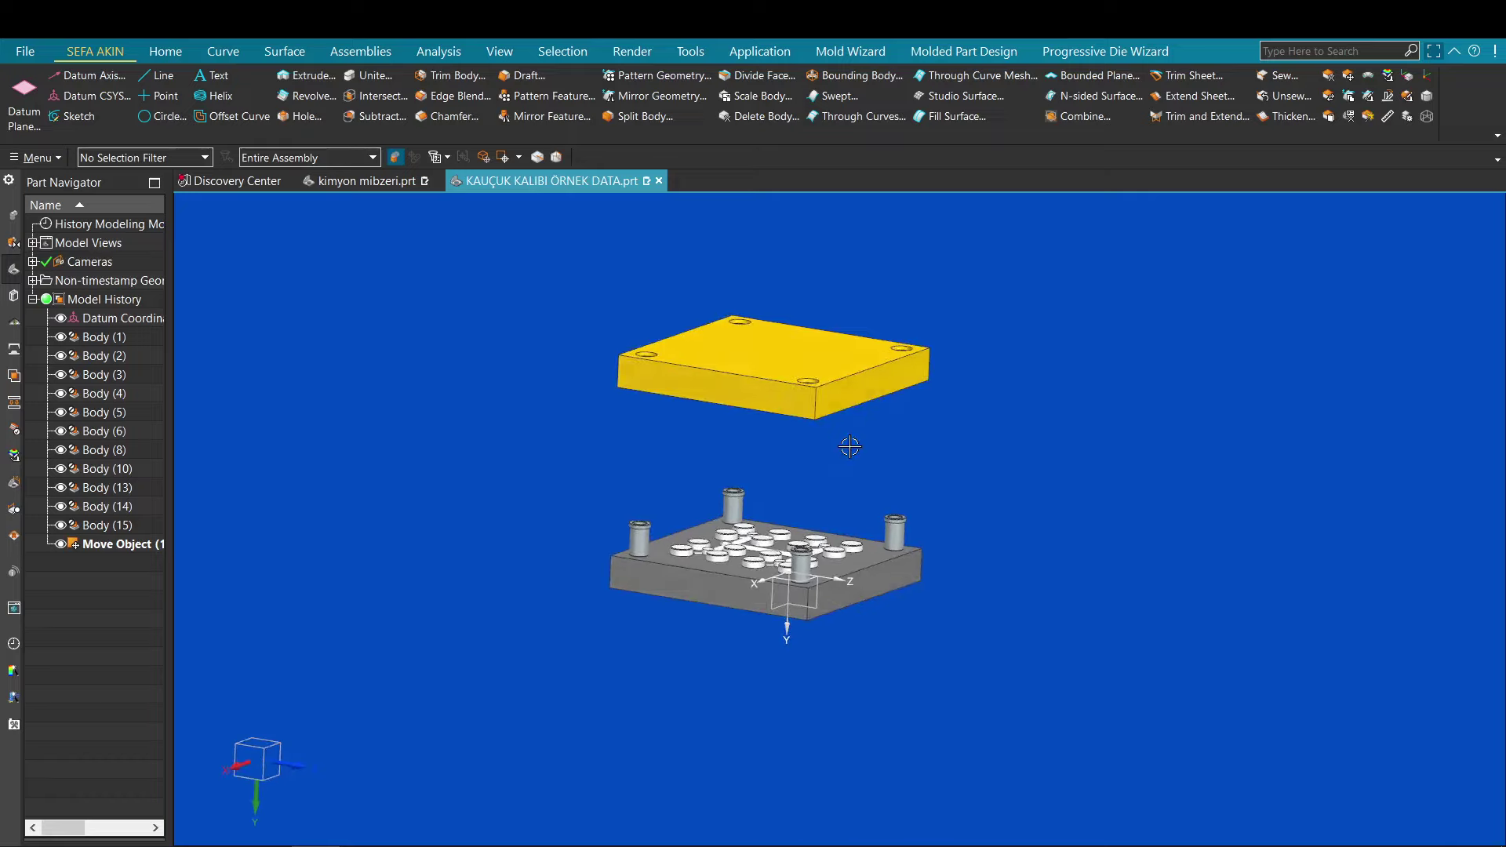
pyautogui.moveTo(694, 414); pyautogui.dragTo(649, 468, button='middle')
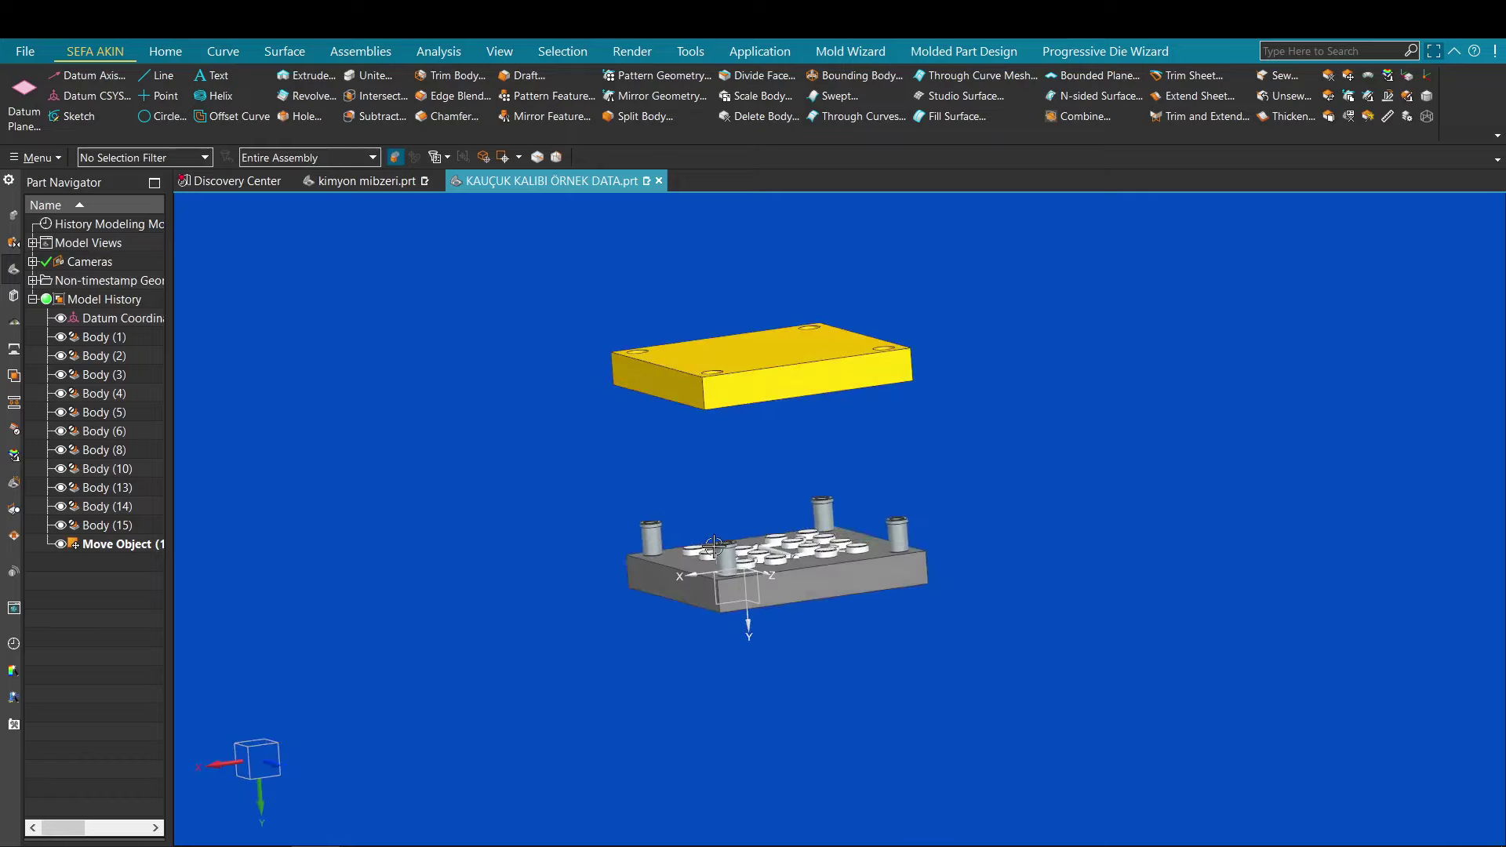
pyautogui.scroll(2, 732, 568)
pyautogui.scroll(3, 881, 494)
pyautogui.click(881, 510)
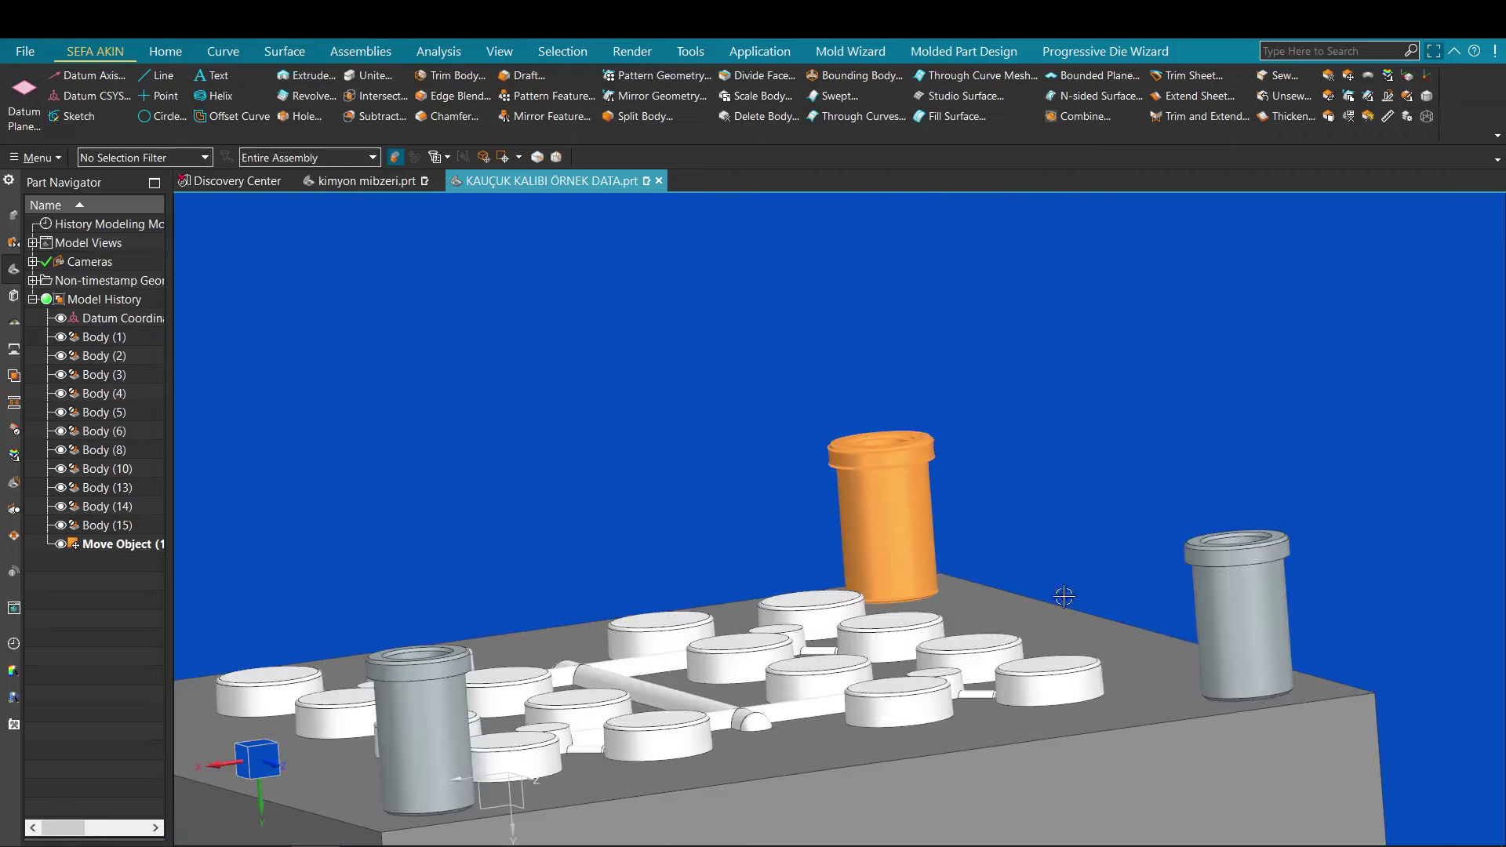
pyautogui.hotkey('ctrl', 'b')
pyautogui.click(1243, 649)
pyautogui.hotkey('ctrl', 'b')
# Step: Hide the remaining two guide bushings over the lower plate's pins
pyautogui.scroll(-2, 1074, 530)
pyautogui.scroll(3, 430, 651)
pyautogui.click(478, 541)
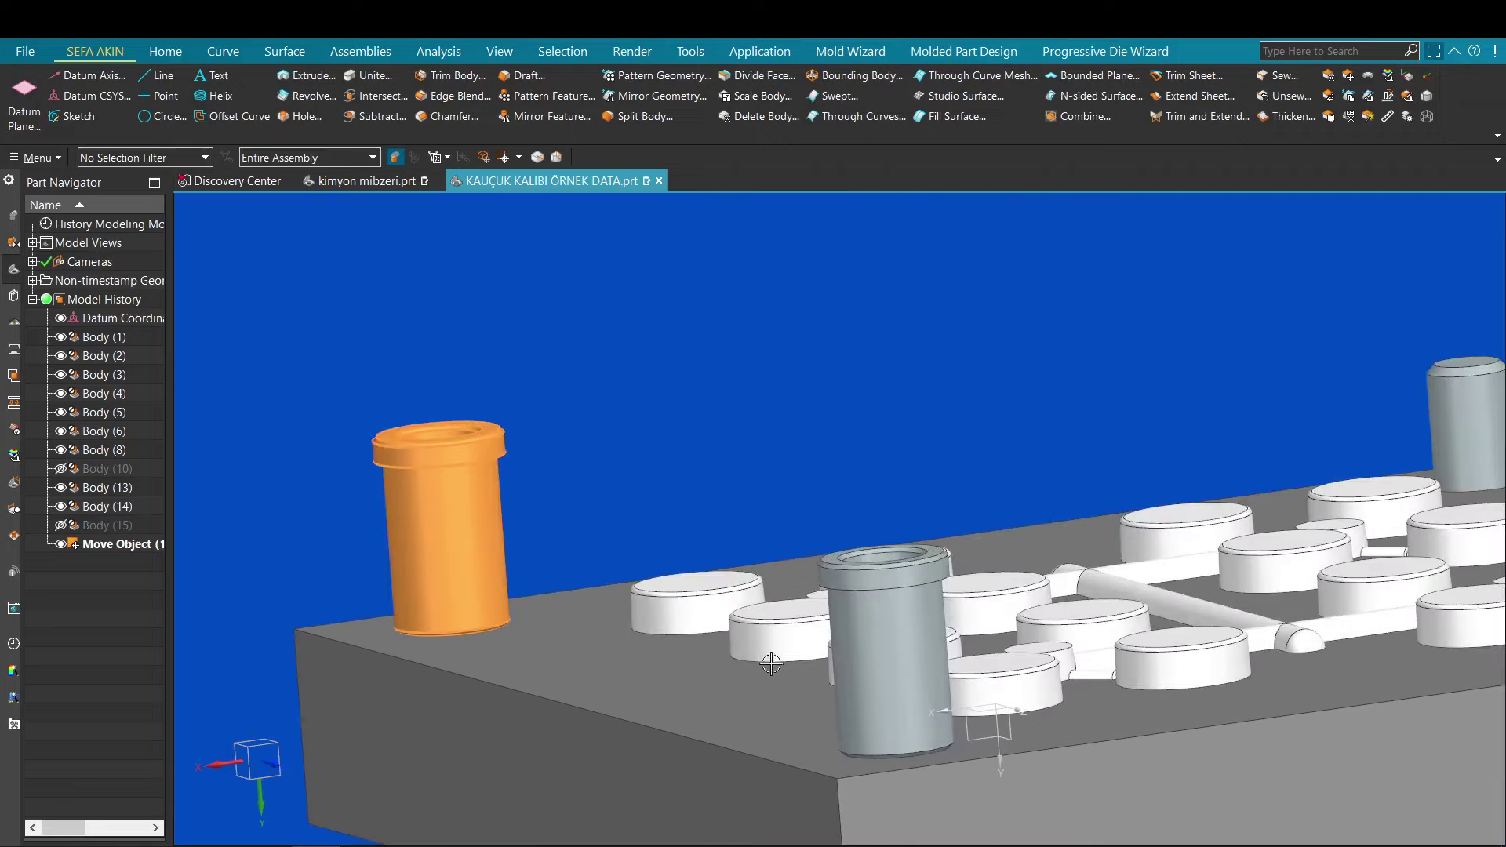
pyautogui.hotkey('ctrl', 'b')
pyautogui.click(854, 666)
pyautogui.hotkey('ctrl', 'b')
pyautogui.scroll(-8, 1052, 460)
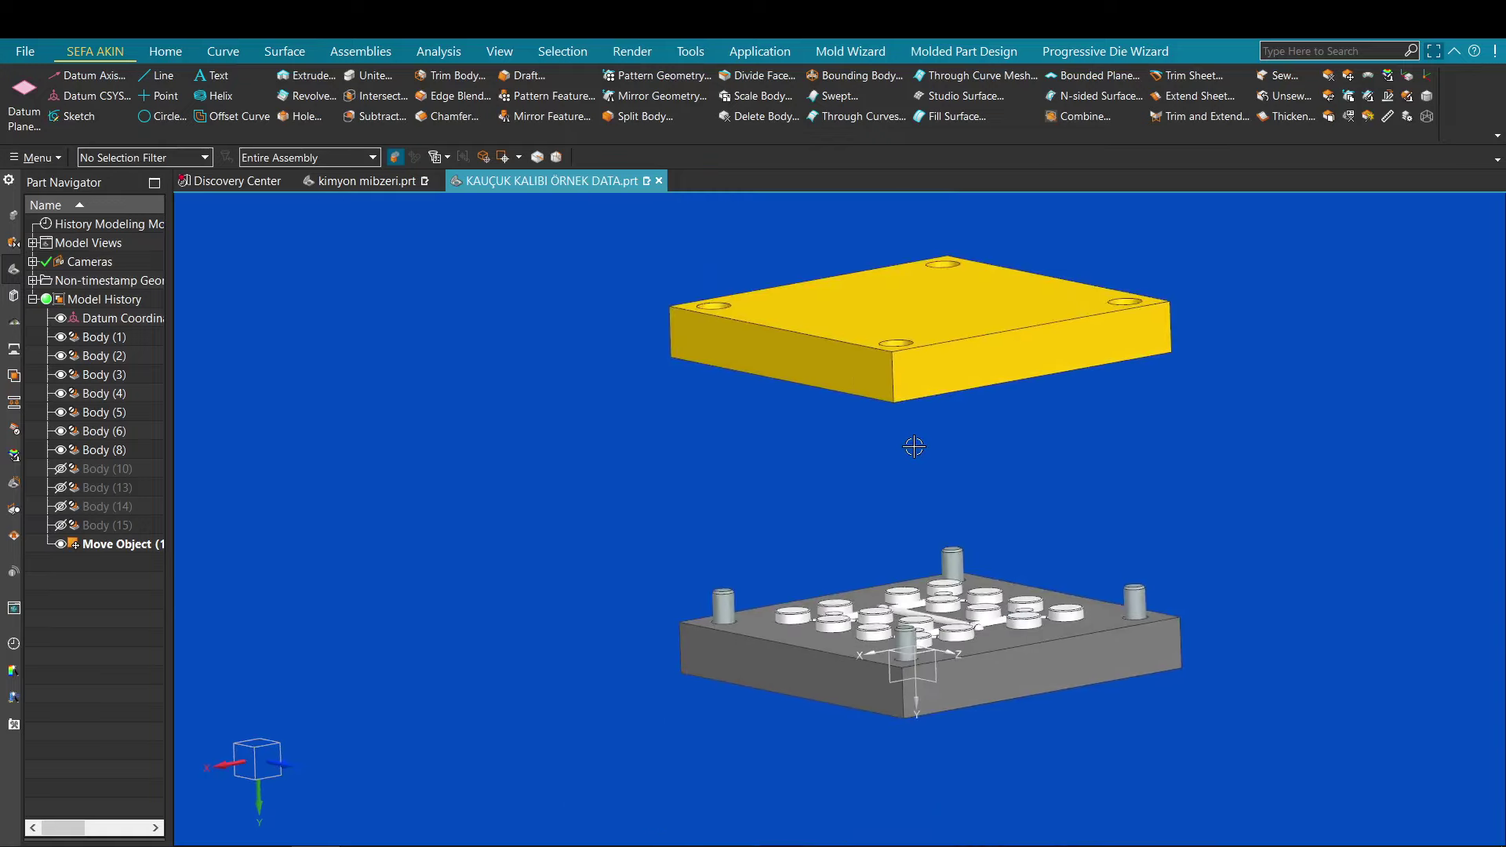
# Step: Rotate the raised upper plate 45° about an X-direction axis through its lower corner so its cavity face shows
pyautogui.click(732, 329)
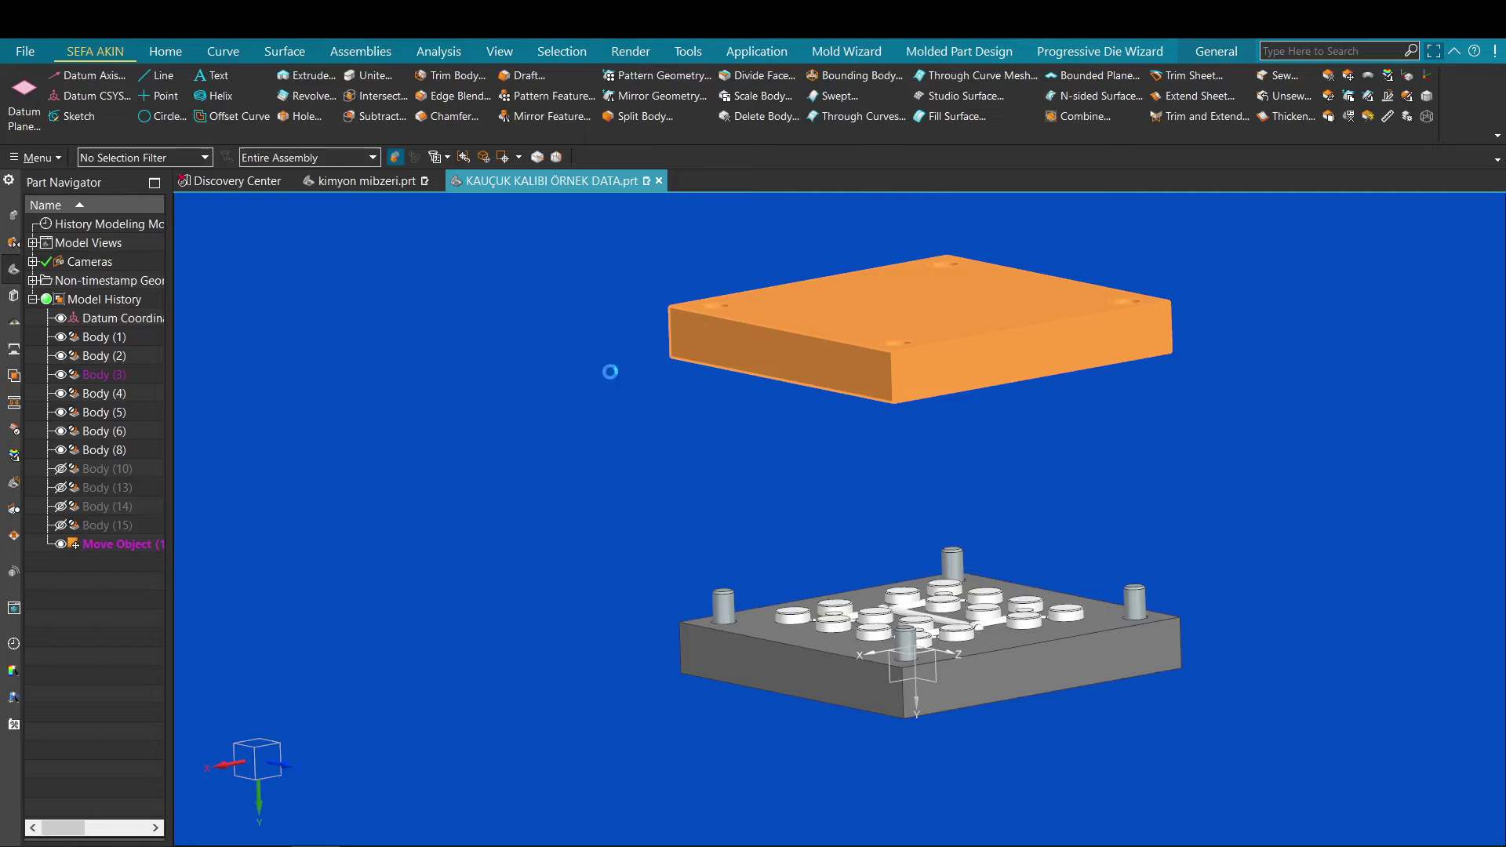
pyautogui.click(376, 319)
pyautogui.click(429, 347)
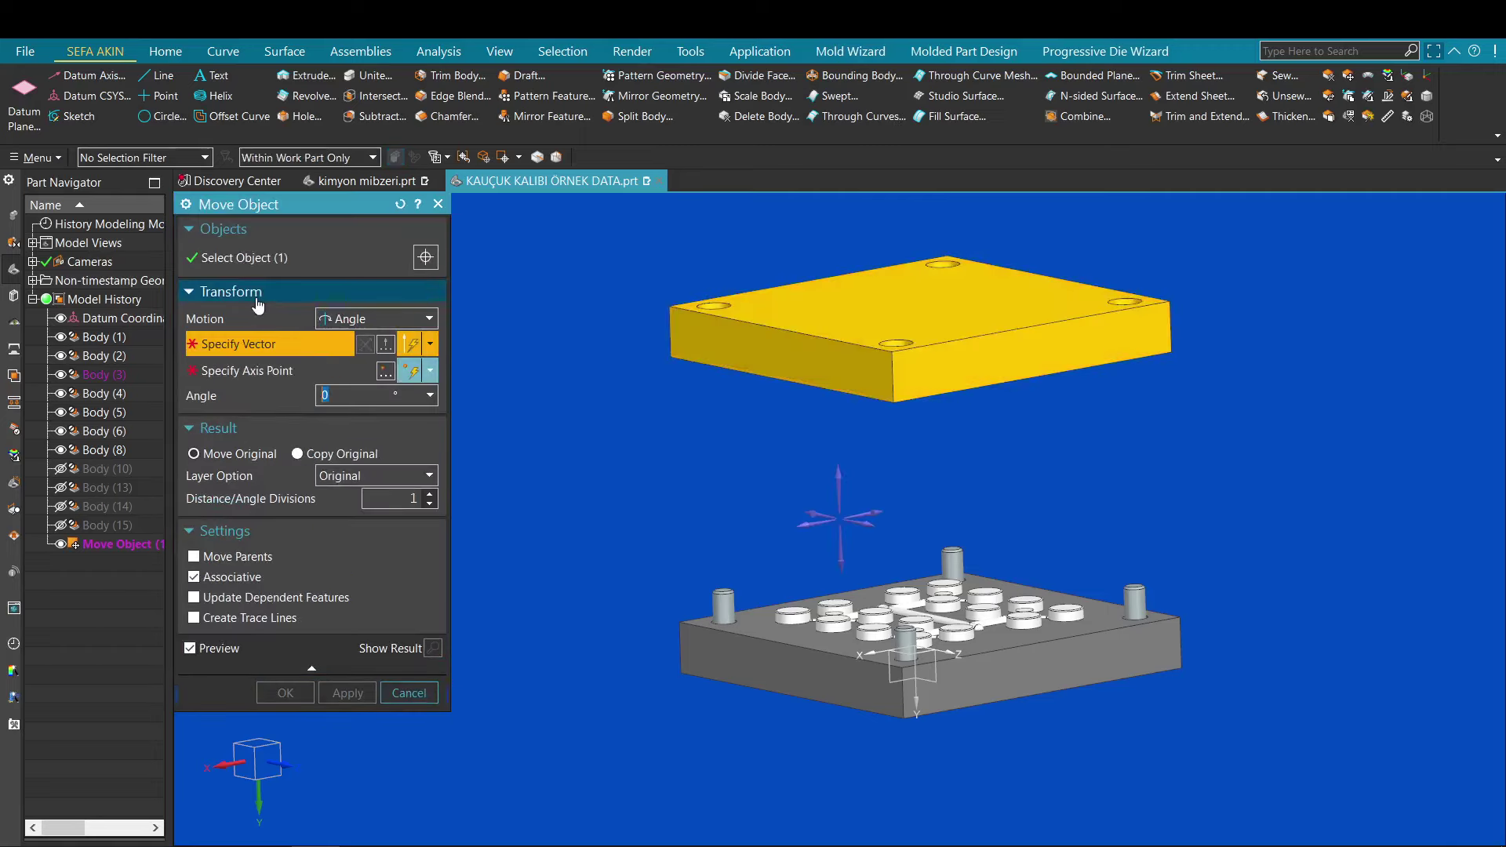
pyautogui.click(812, 528)
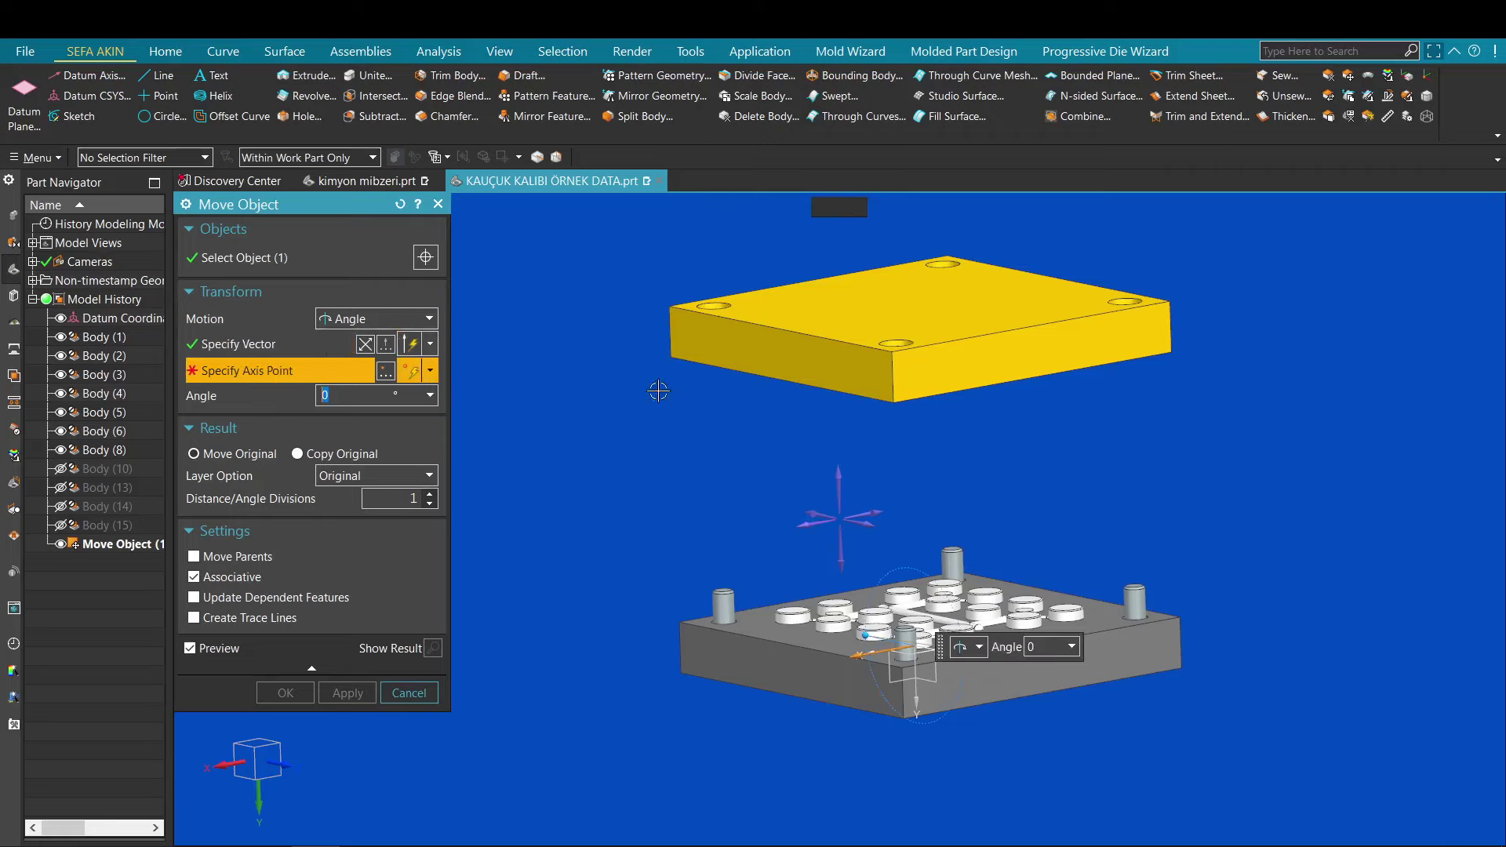
pyautogui.scroll(5, 693, 378)
pyautogui.click(688, 380)
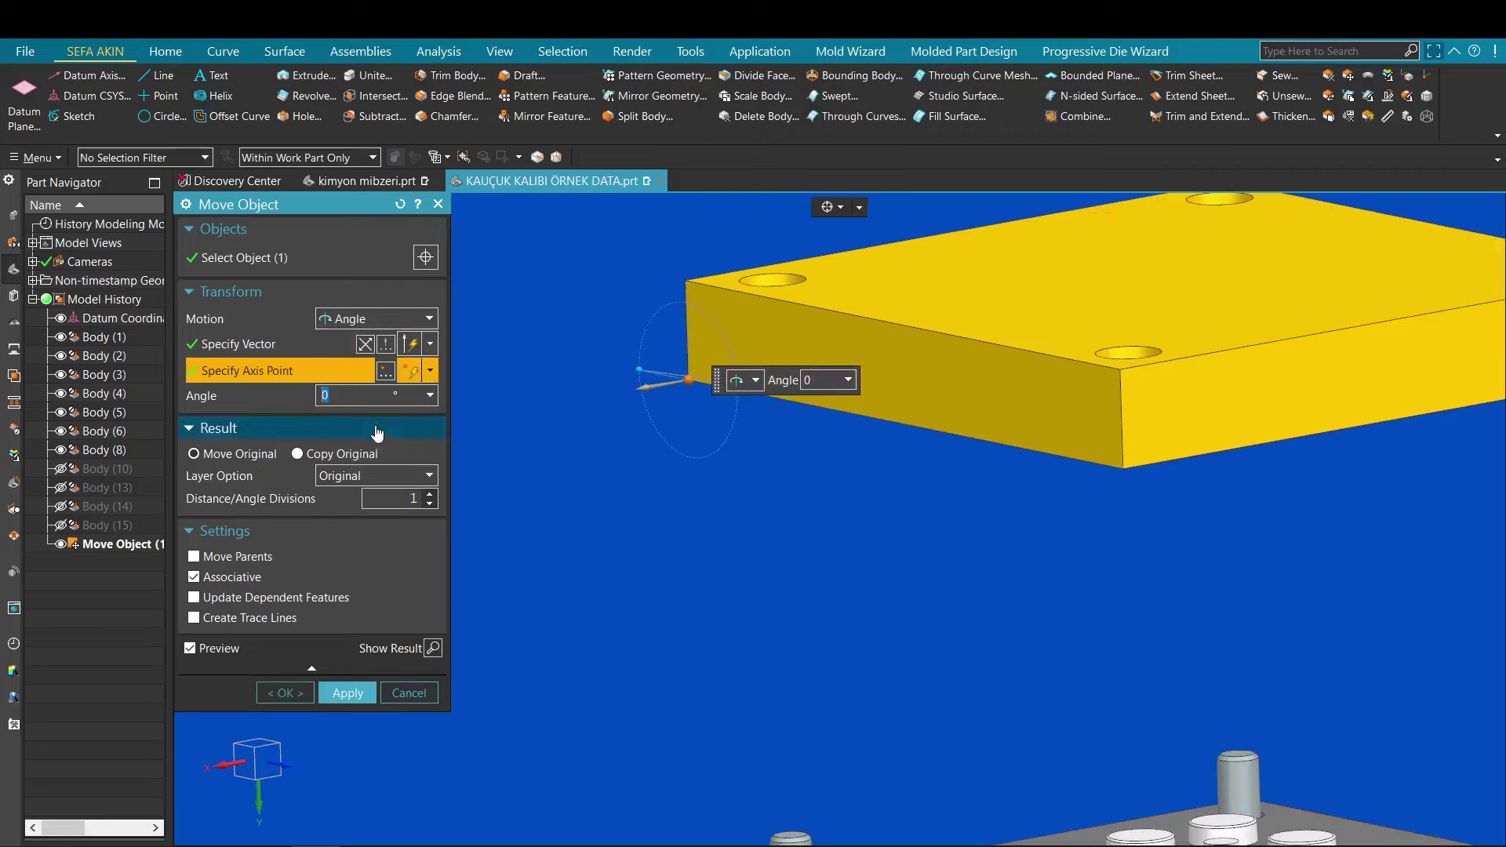
pyautogui.write('45')
pyautogui.press('Return')
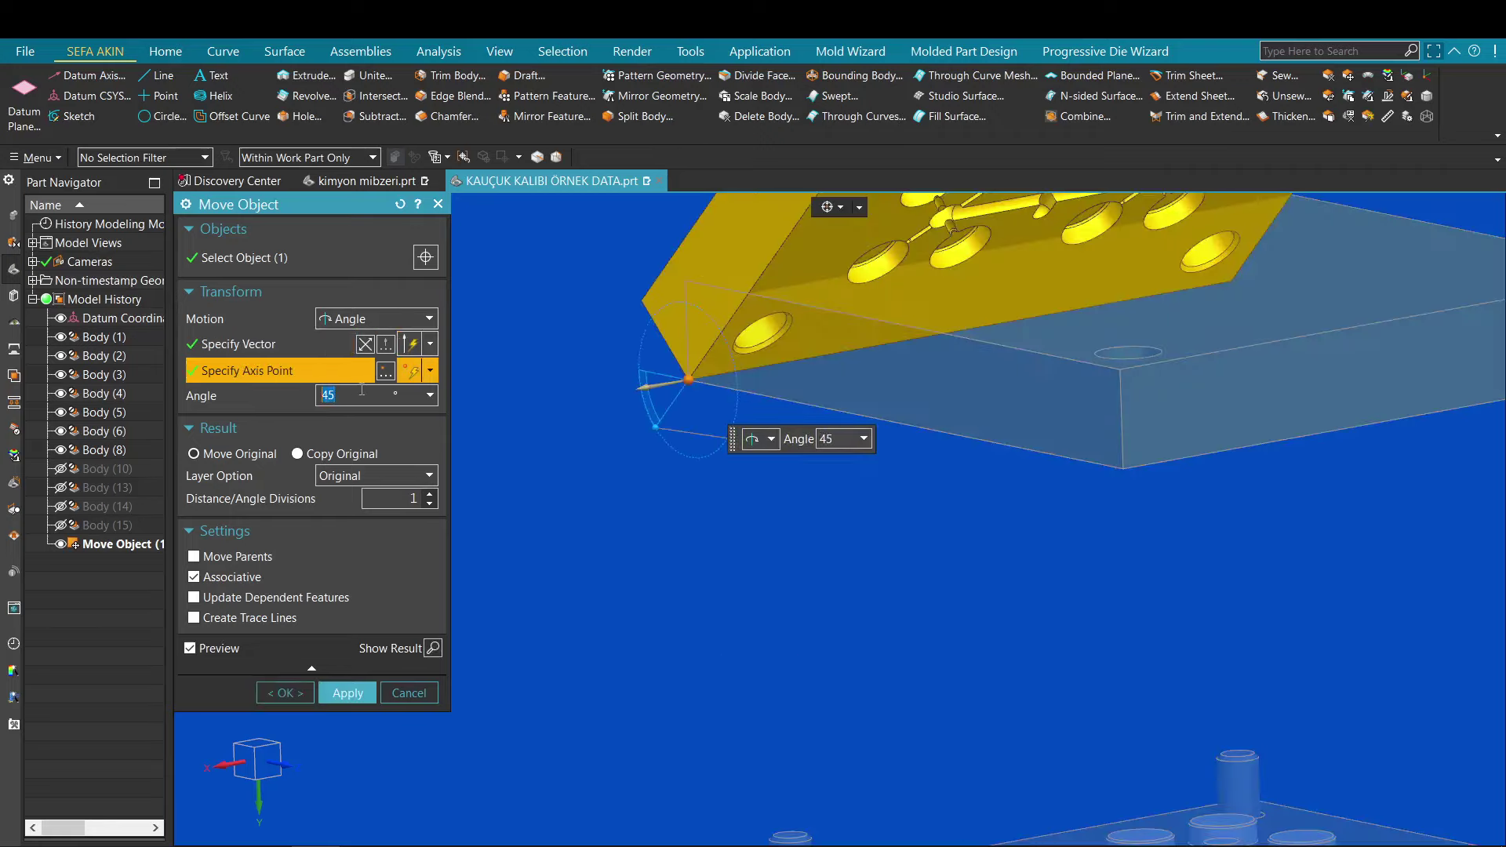
pyautogui.middleClick(781, 492)
pyautogui.middleClick(866, 471)
pyautogui.scroll(-5, 858, 472)
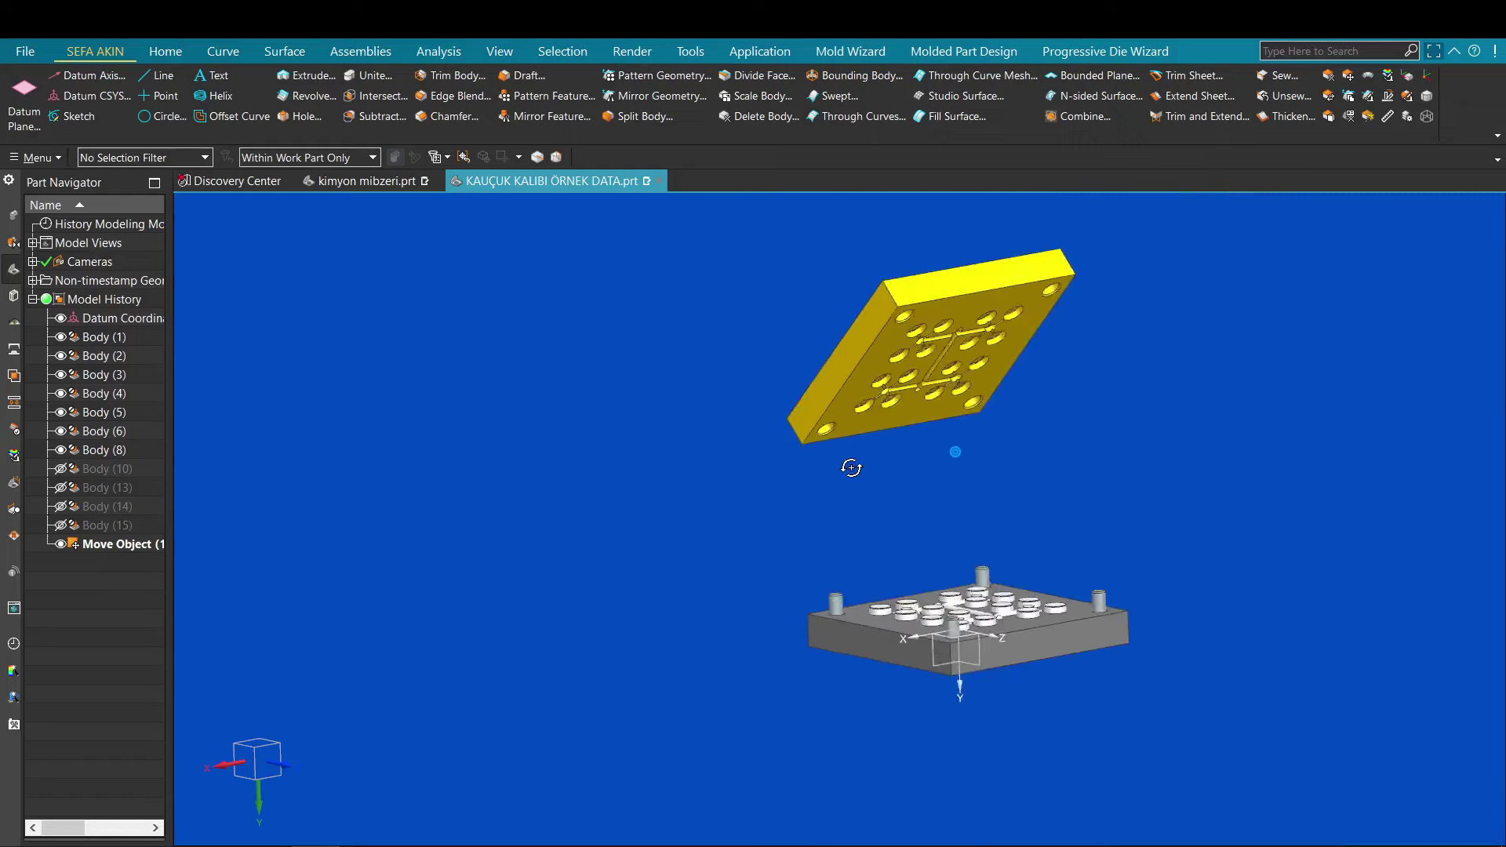
# Step: Examine the cavities, runner channels and guide holes on the tilted upper plate straight from the front
pyautogui.moveTo(851, 468); pyautogui.dragTo(1180, 467, button='middle')
pyautogui.press('F8')
pyautogui.scroll(3, 1039, 466)
pyautogui.keyDown('shift'); pyautogui.moveTo(1045, 478); pyautogui.dragTo(1029, 505, button='middle'); pyautogui.keyUp('shift')
pyautogui.scroll(-1, 1029, 504)
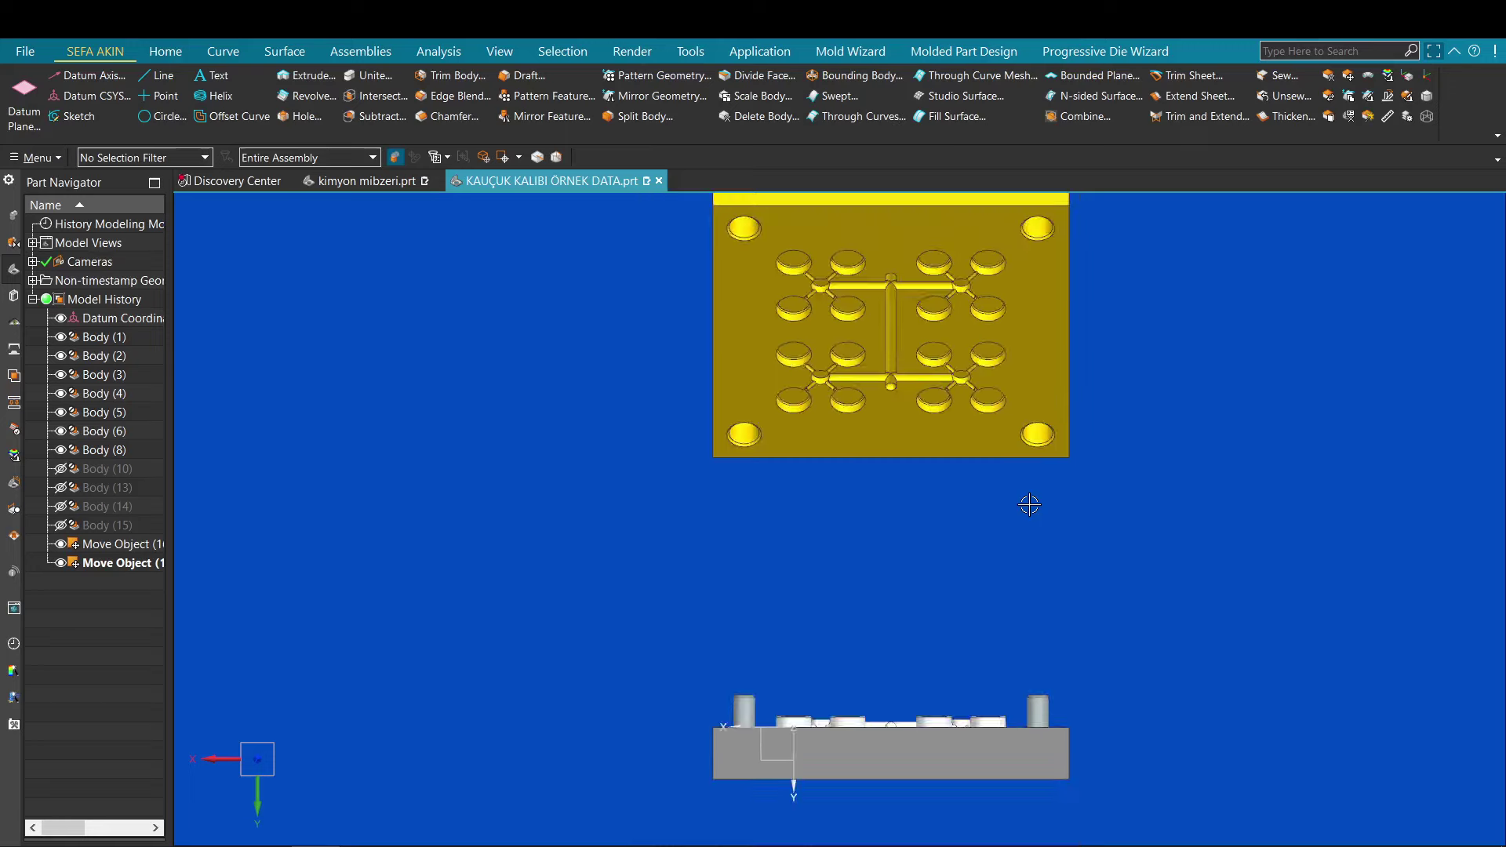
pyautogui.keyDown('shift'); pyautogui.moveTo(1154, 489); pyautogui.dragTo(1132, 533, button='middle'); pyautogui.keyUp('shift')
pyautogui.scroll(5, 717, 300)
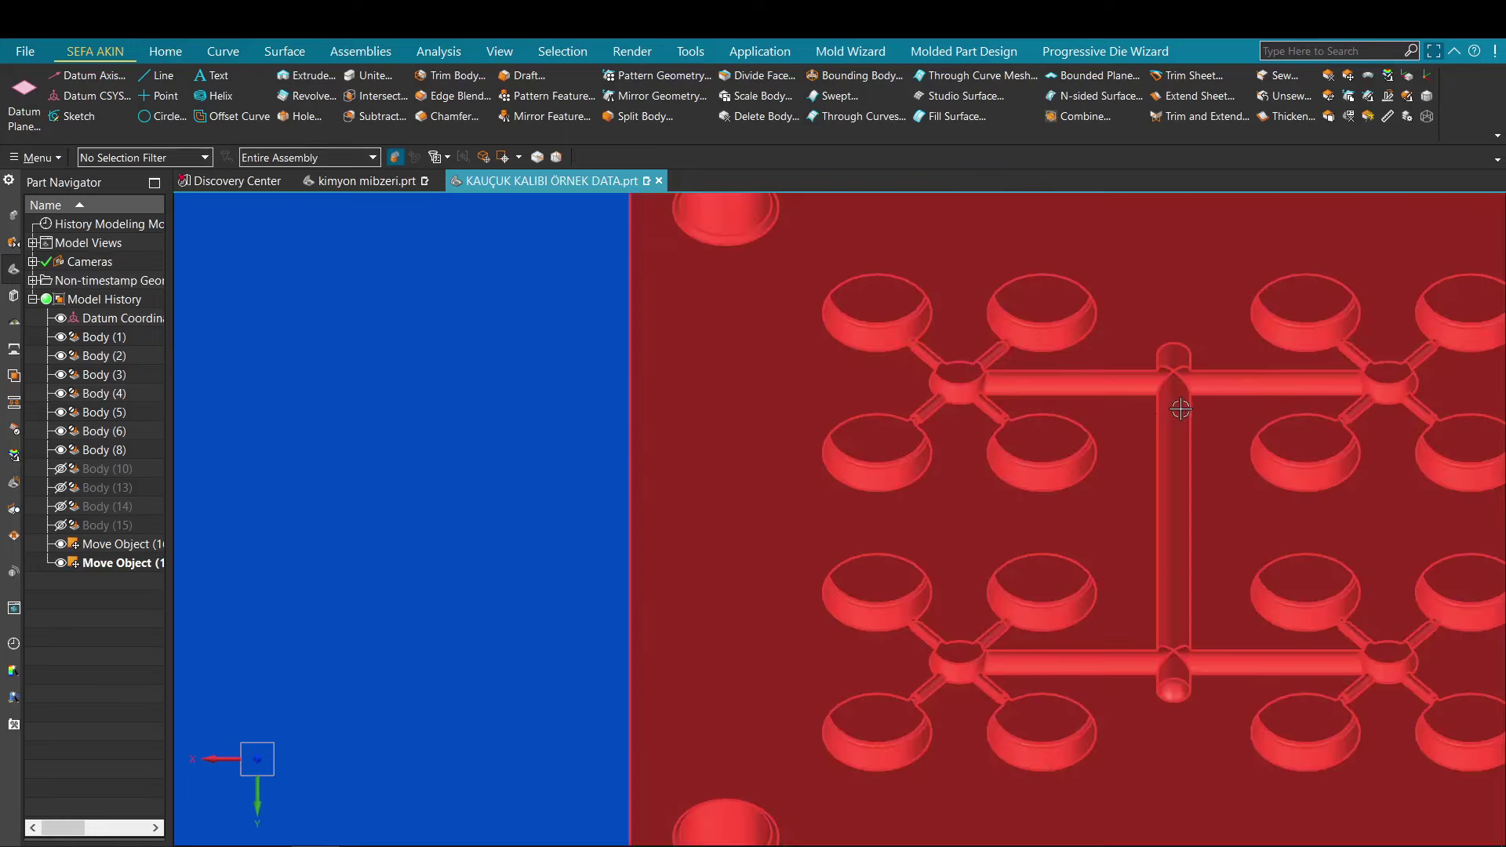
pyautogui.keyDown('shift'); pyautogui.moveTo(1181, 409); pyautogui.dragTo(884, 329, button='middle'); pyautogui.keyUp('shift')
pyautogui.scroll(-3, 884, 447)
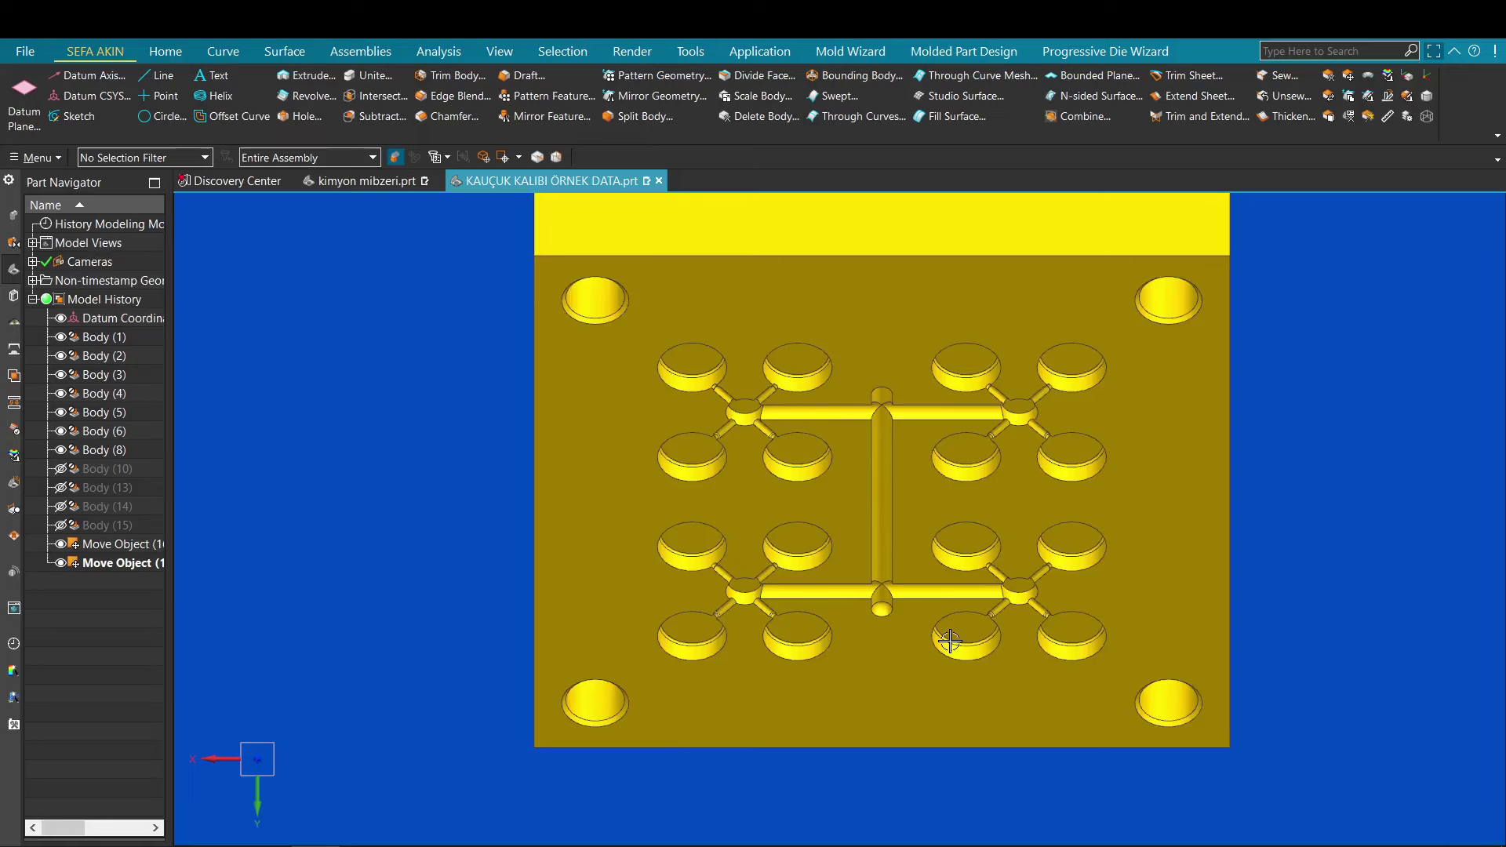
# Step: Examine the molded parts, runners and guide pins on the lower plate from angled views
pyautogui.scroll(-5, 949, 640)
pyautogui.moveTo(868, 578); pyautogui.dragTo(912, 697, button='middle')
pyautogui.scroll(5, 873, 627)
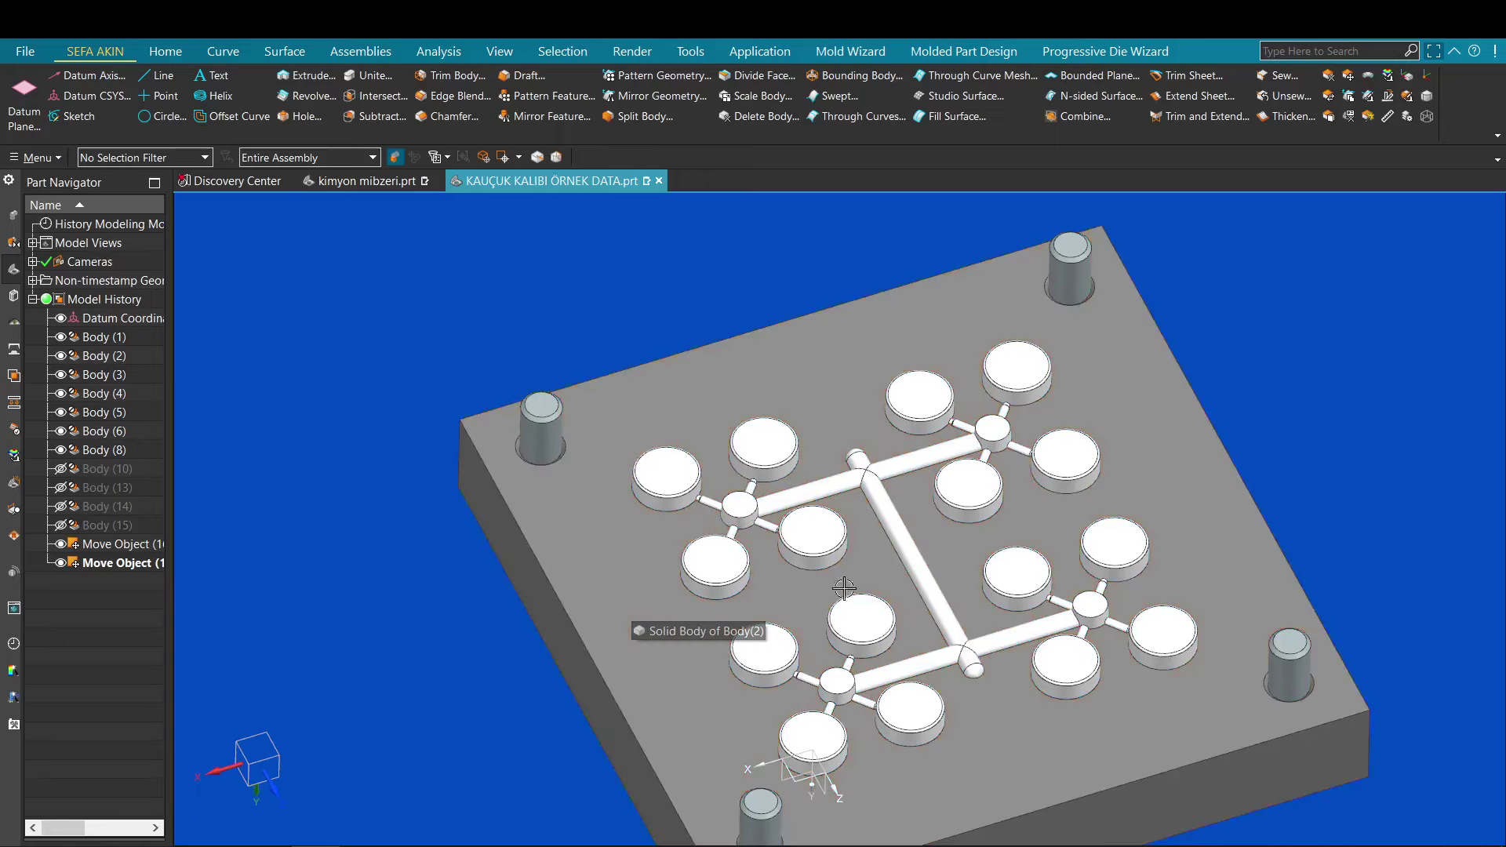
pyautogui.scroll(-3, 902, 592)
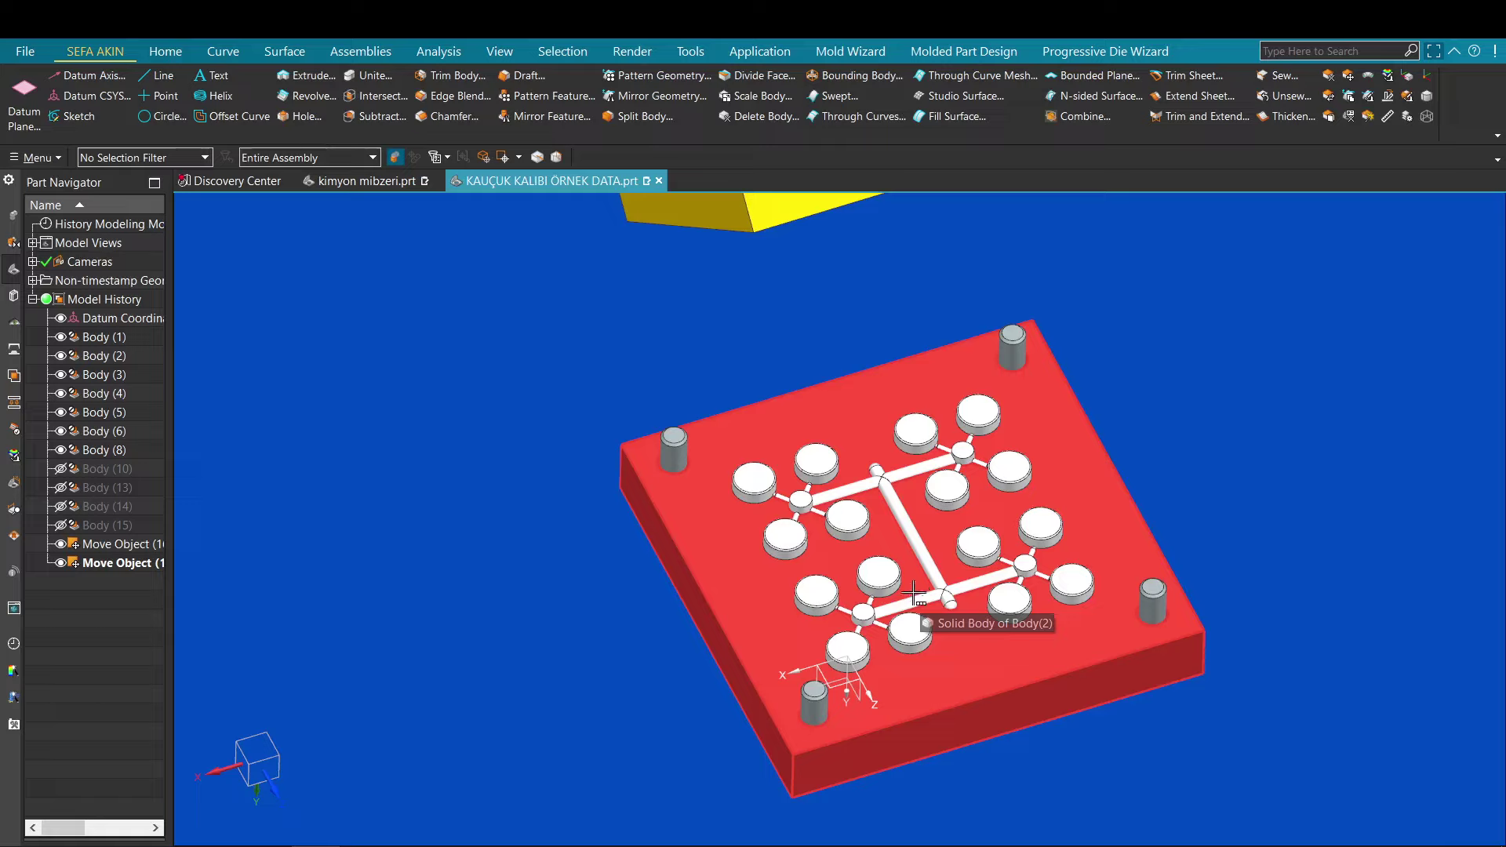
pyautogui.moveTo(1105, 535); pyautogui.dragTo(739, 374, button='middle')
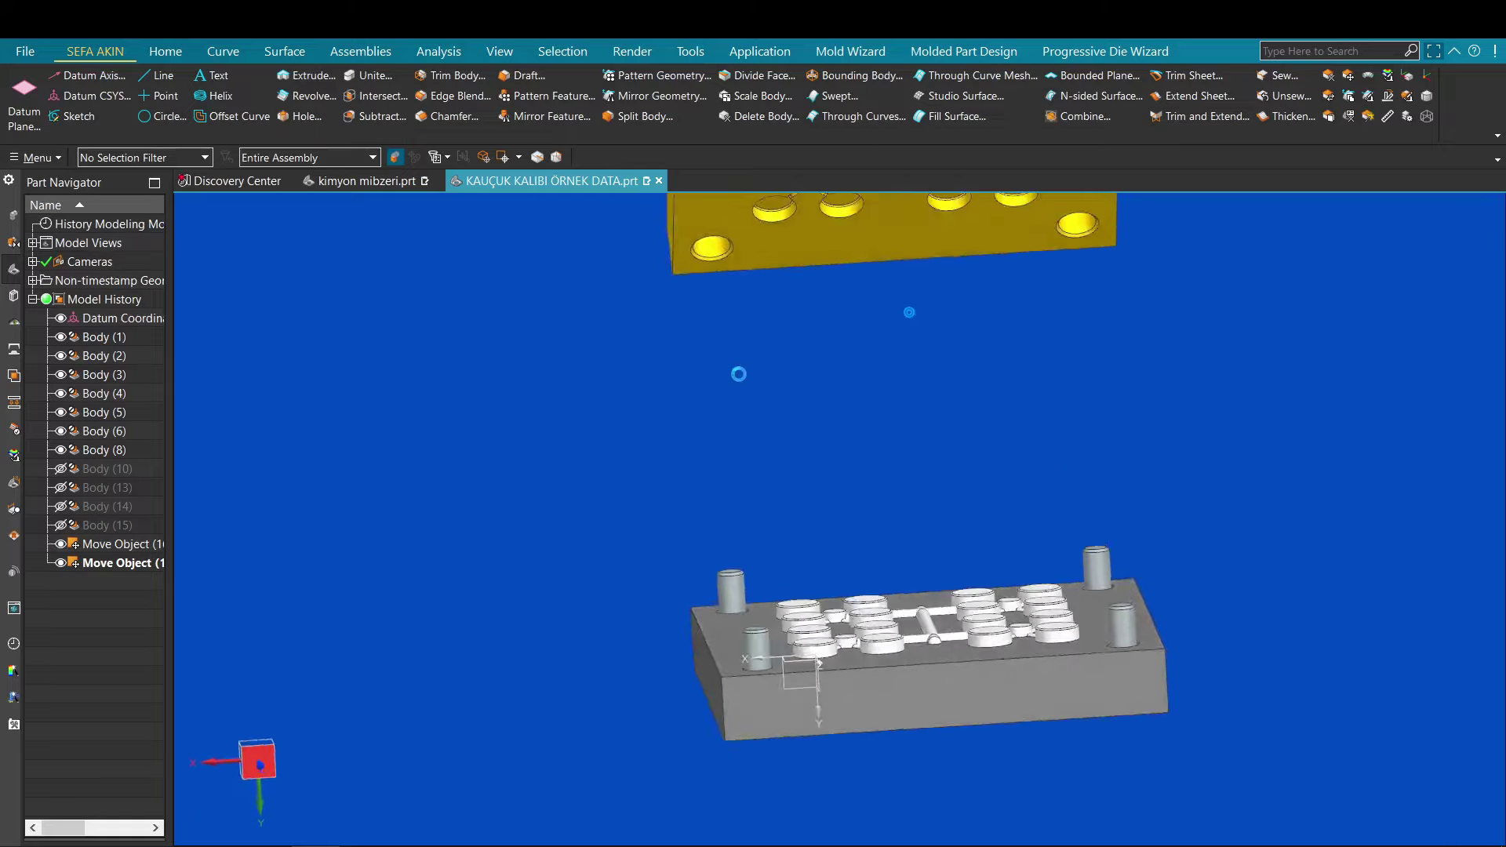
# Step: View the lower plate straight from the side and outline its body with a temporary selection rectangle
pyautogui.press('F8')
pyautogui.scroll(3, 846, 624)
pyautogui.keyDown('shift'); pyautogui.moveTo(847, 629); pyautogui.dragTo(757, 537, button='middle'); pyautogui.keyUp('shift')
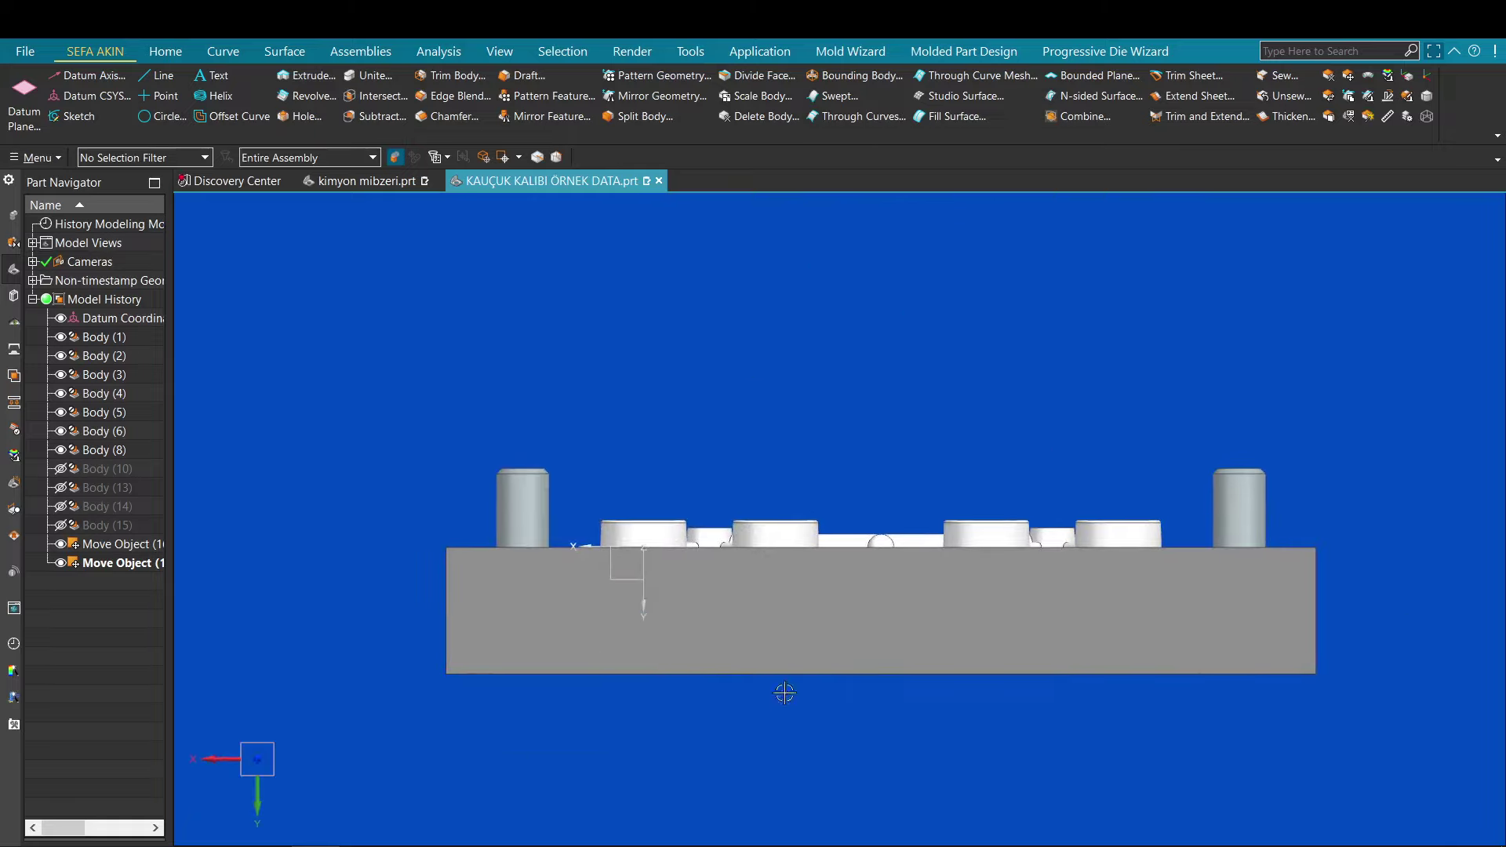
pyautogui.moveTo(237, 575); pyautogui.dragTo(1473, 713)
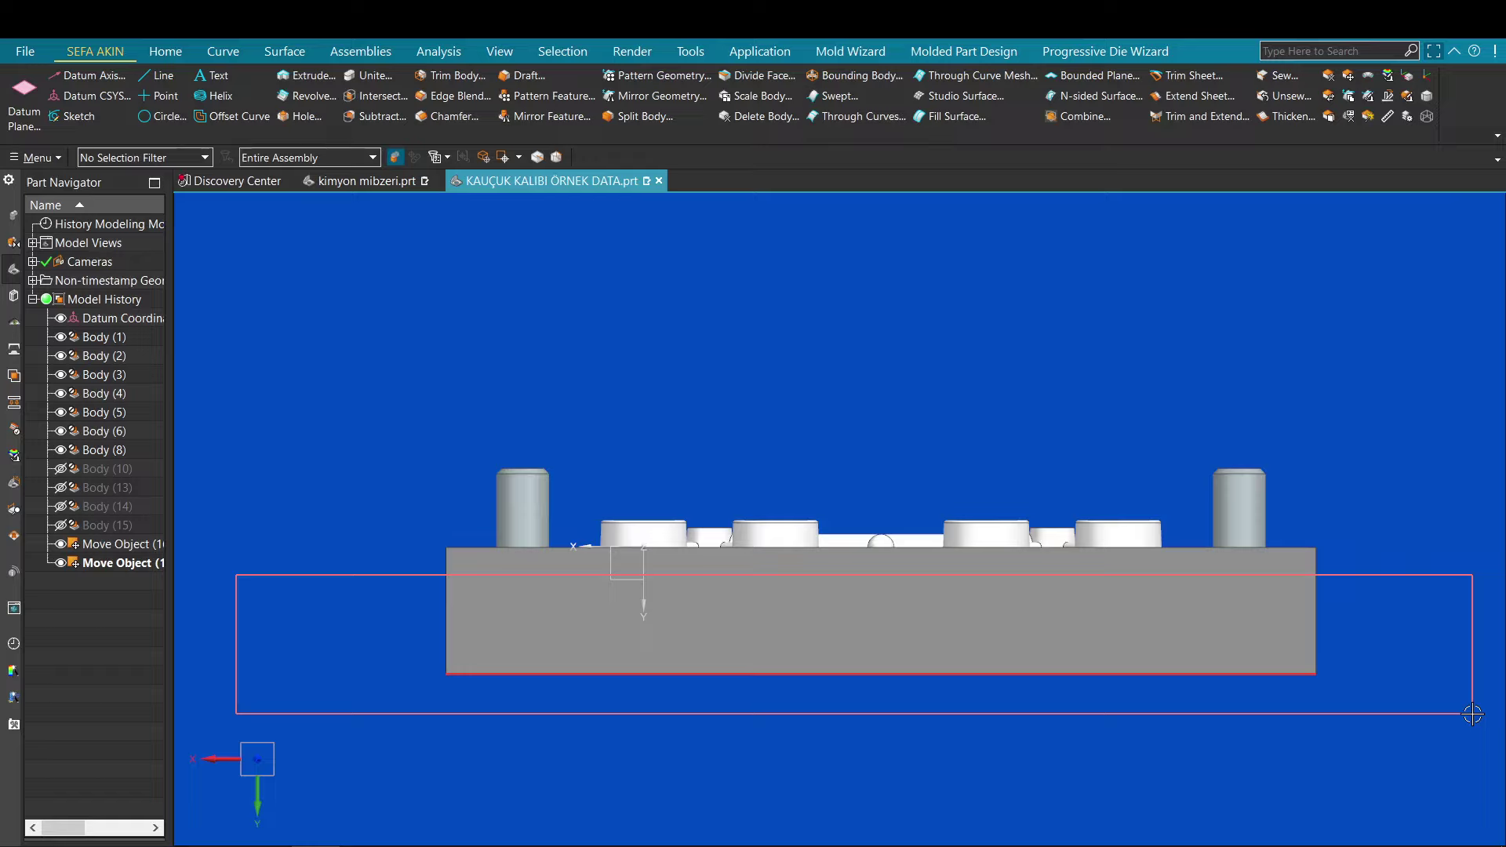
pyautogui.moveTo(1473, 714); pyautogui.dragTo(1471, 714)
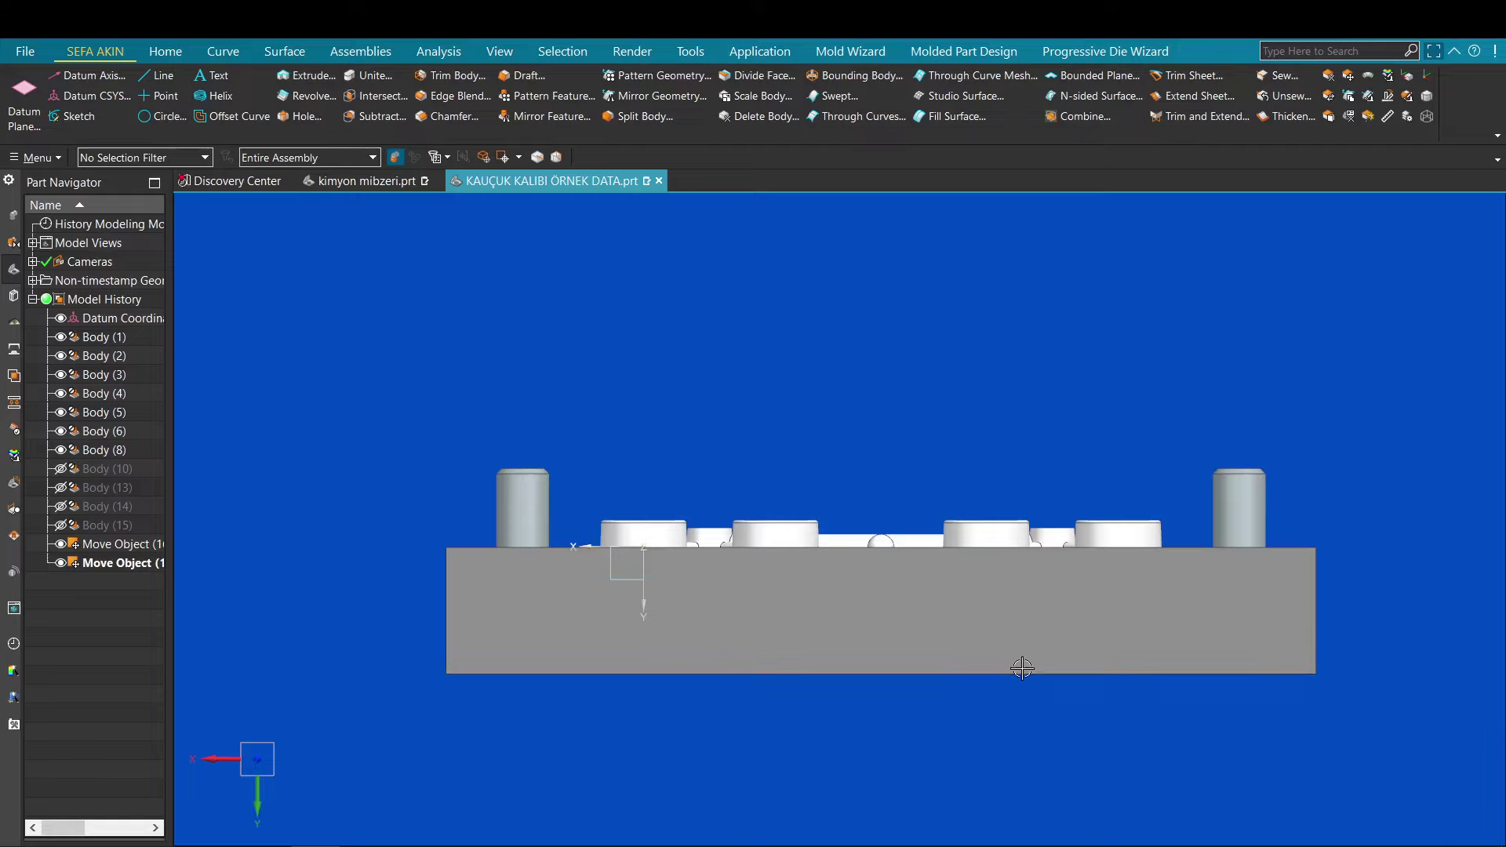
# Step: Inspect the lower plate's parting surface and the part and runner body up close and from above
pyautogui.keyDown('shift'); pyautogui.moveTo(1012, 683); pyautogui.dragTo(985, 659, button='middle'); pyautogui.keyUp('shift')
pyautogui.scroll(-2, 966, 647)
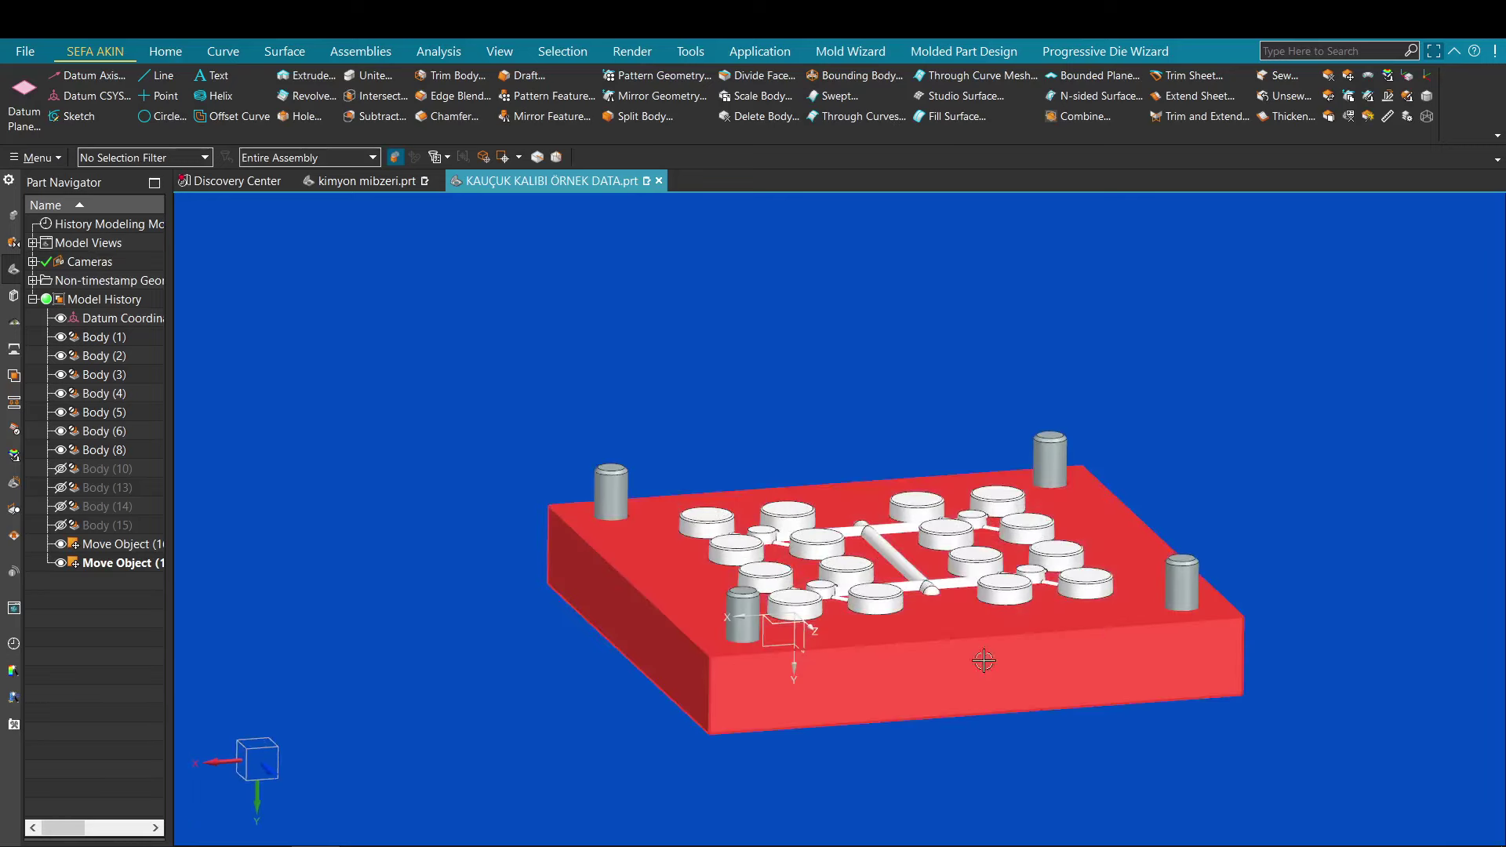
pyautogui.scroll(4, 1127, 638)
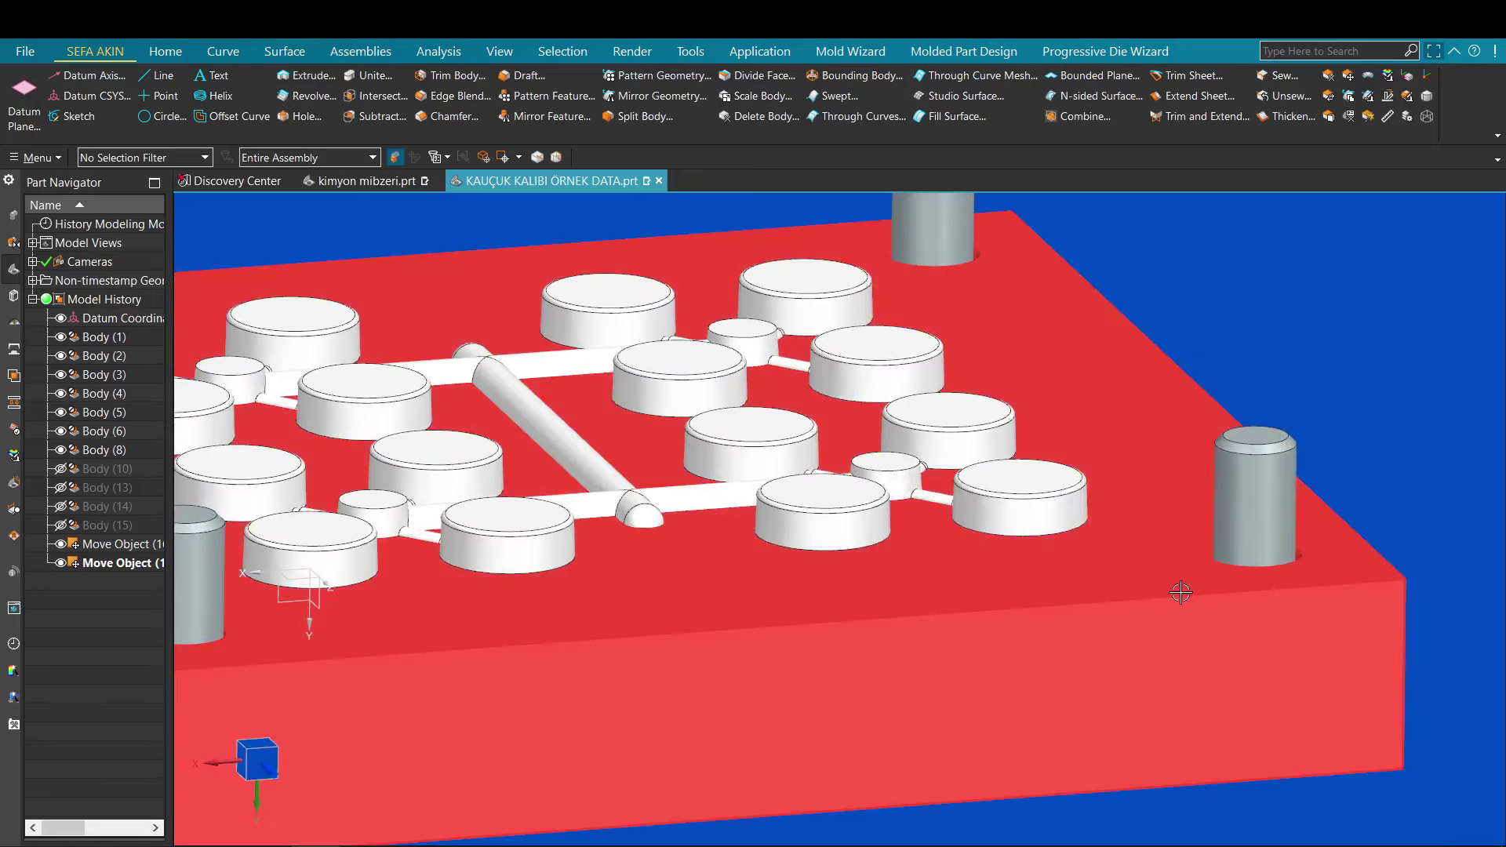
pyautogui.scroll(-3, 920, 623)
pyautogui.moveTo(790, 625); pyautogui.dragTo(788, 654, button='middle')
pyautogui.keyDown('shift'); pyautogui.moveTo(665, 663); pyautogui.dragTo(681, 652, button='middle'); pyautogui.keyUp('shift')
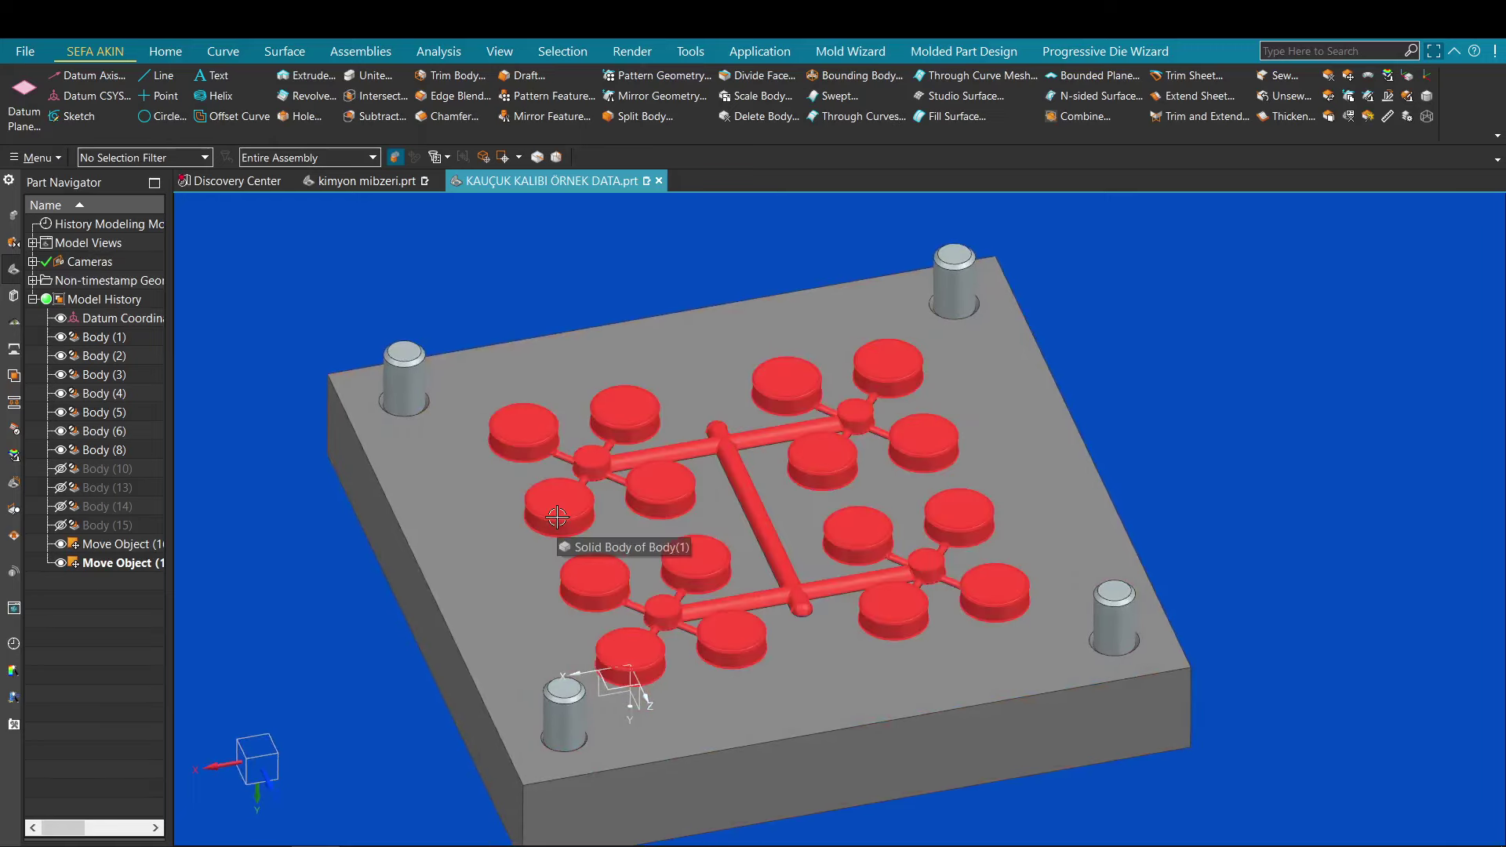
pyautogui.scroll(-5, 541, 506)
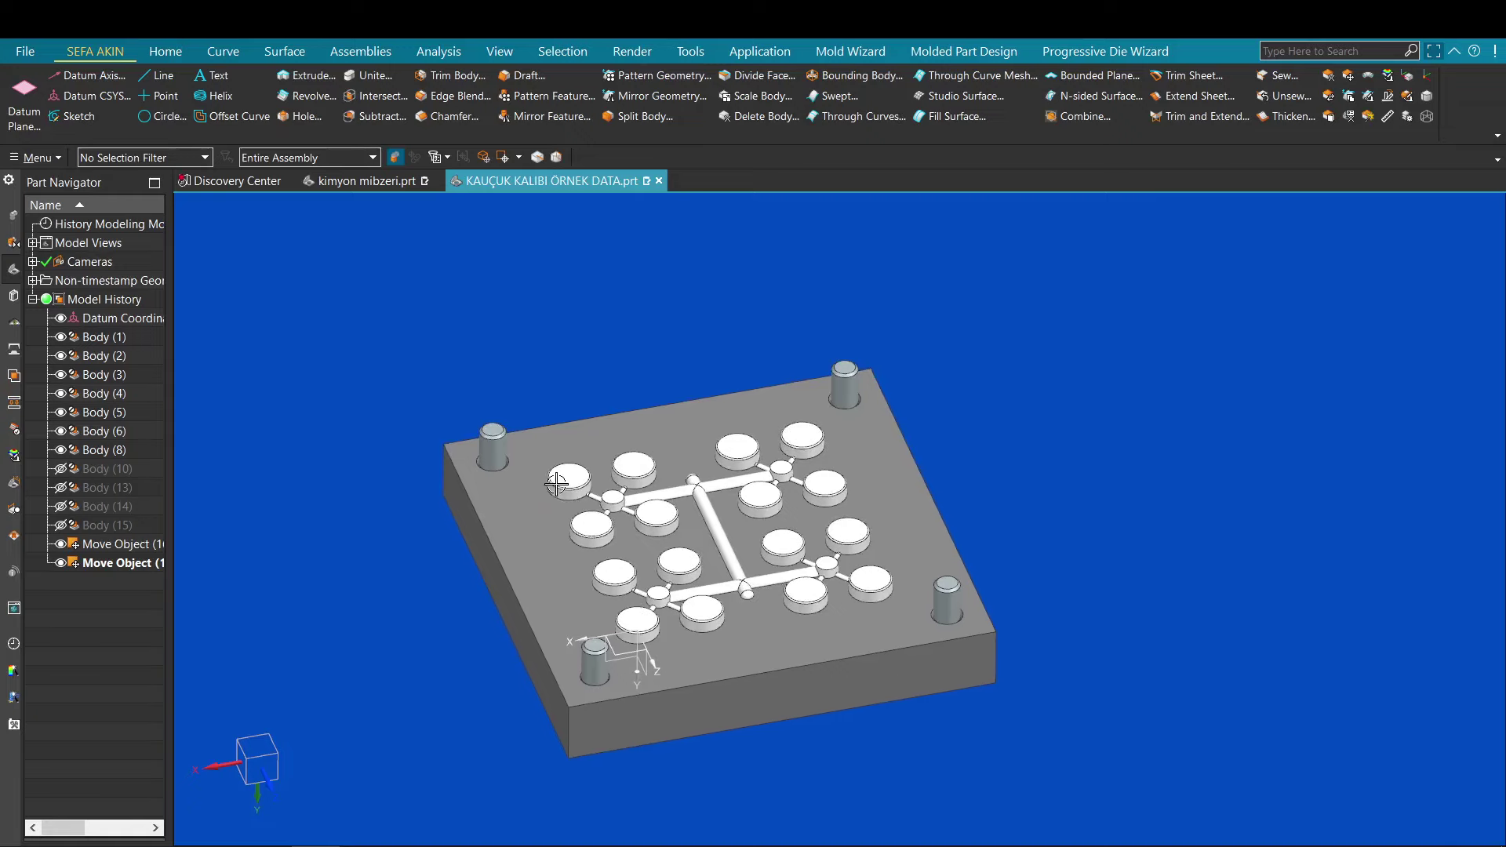
# Step: Return to the straight front view and inspect the tilted upper plate's lower cavities and guide holes up close
pyautogui.moveTo(638, 509); pyautogui.dragTo(653, 548, button='middle')
pyautogui.press('F8')
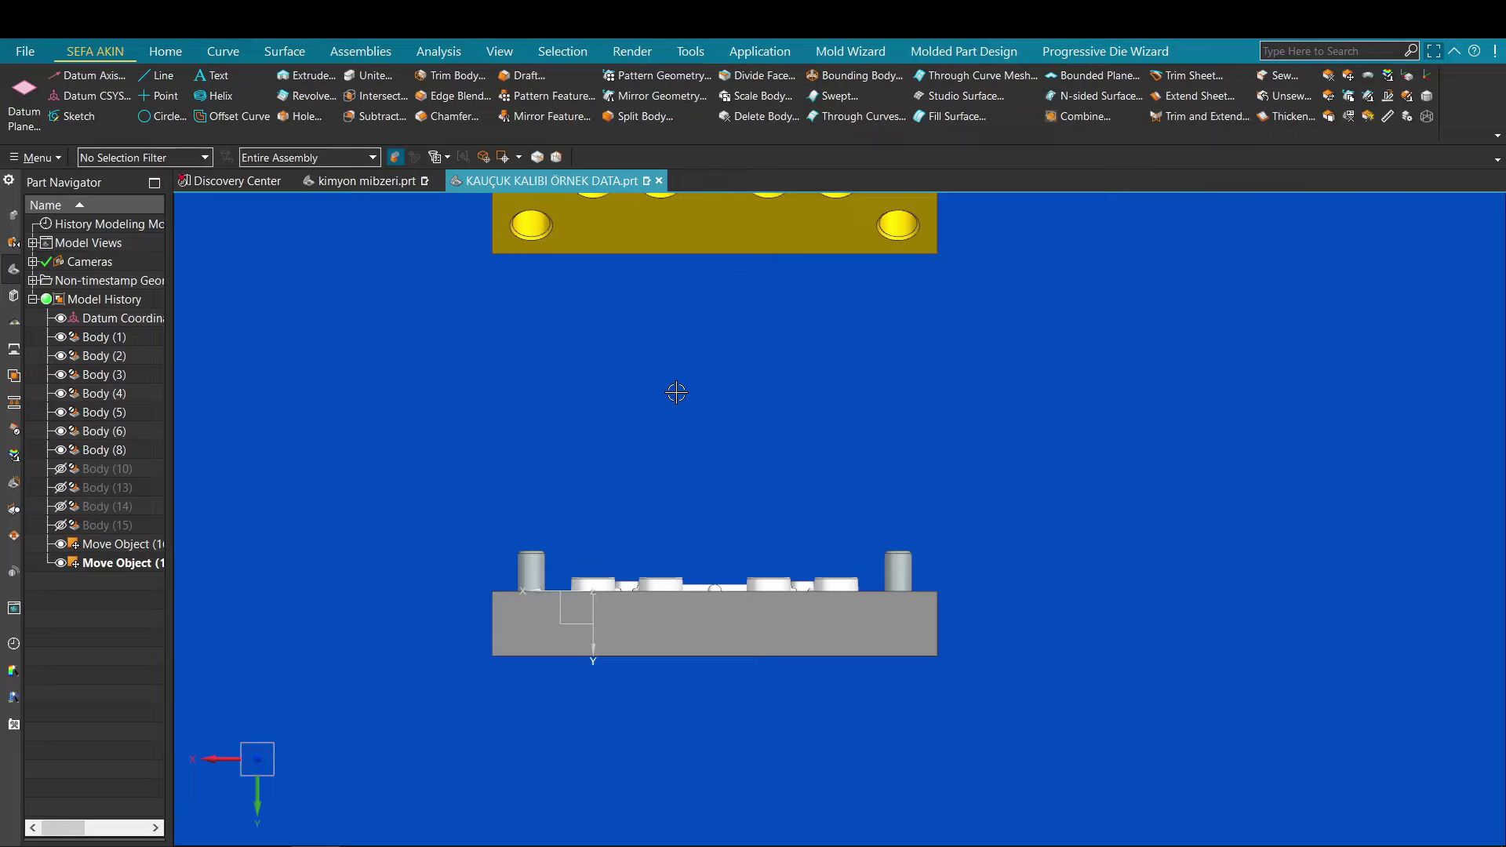
pyautogui.keyDown('shift'); pyautogui.moveTo(653, 405); pyautogui.dragTo(651, 464, button='middle'); pyautogui.keyUp('shift')
pyautogui.scroll(3, 608, 667)
pyautogui.hotkey('ctrl', 'alt', 't')
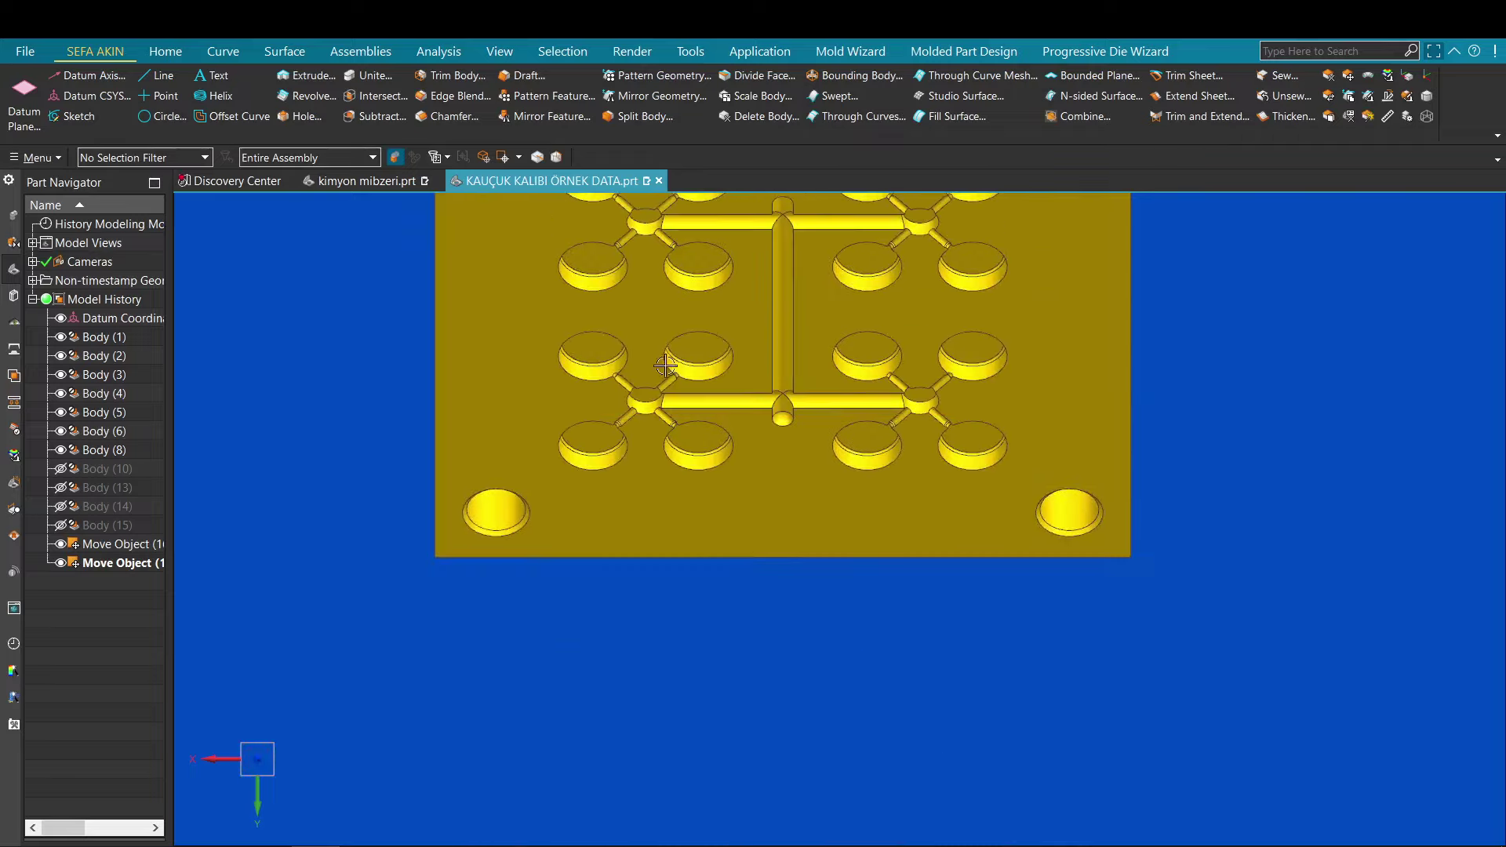
# Step: Compare the opened mold's two plates from the front, and view the whole underside of the raised upper plate
pyautogui.hotkey('ctrl', 'f')
pyautogui.scroll(3, 592, 689)
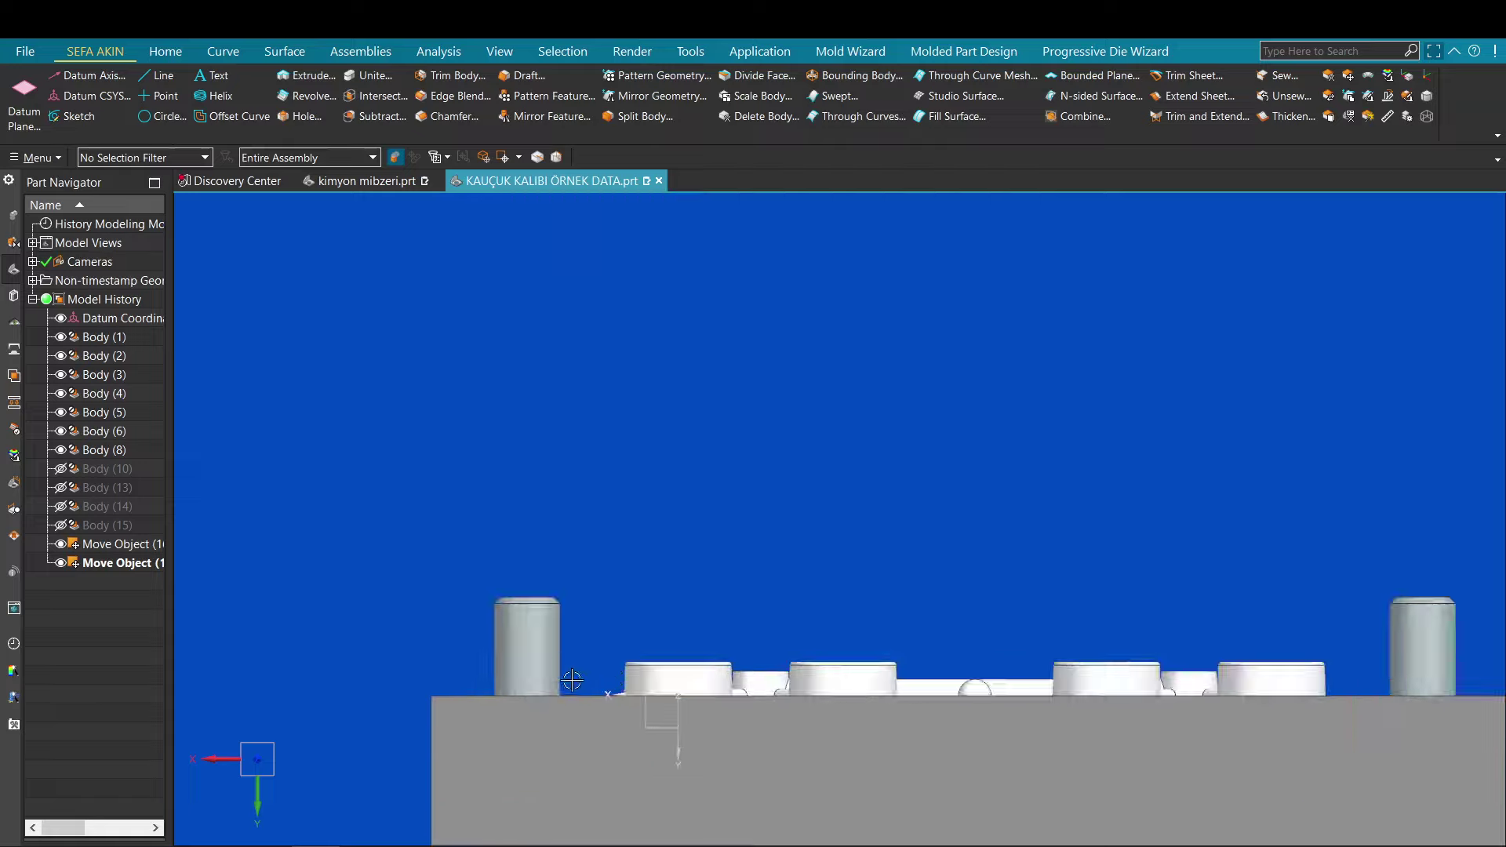
pyautogui.scroll(-3, 857, 597)
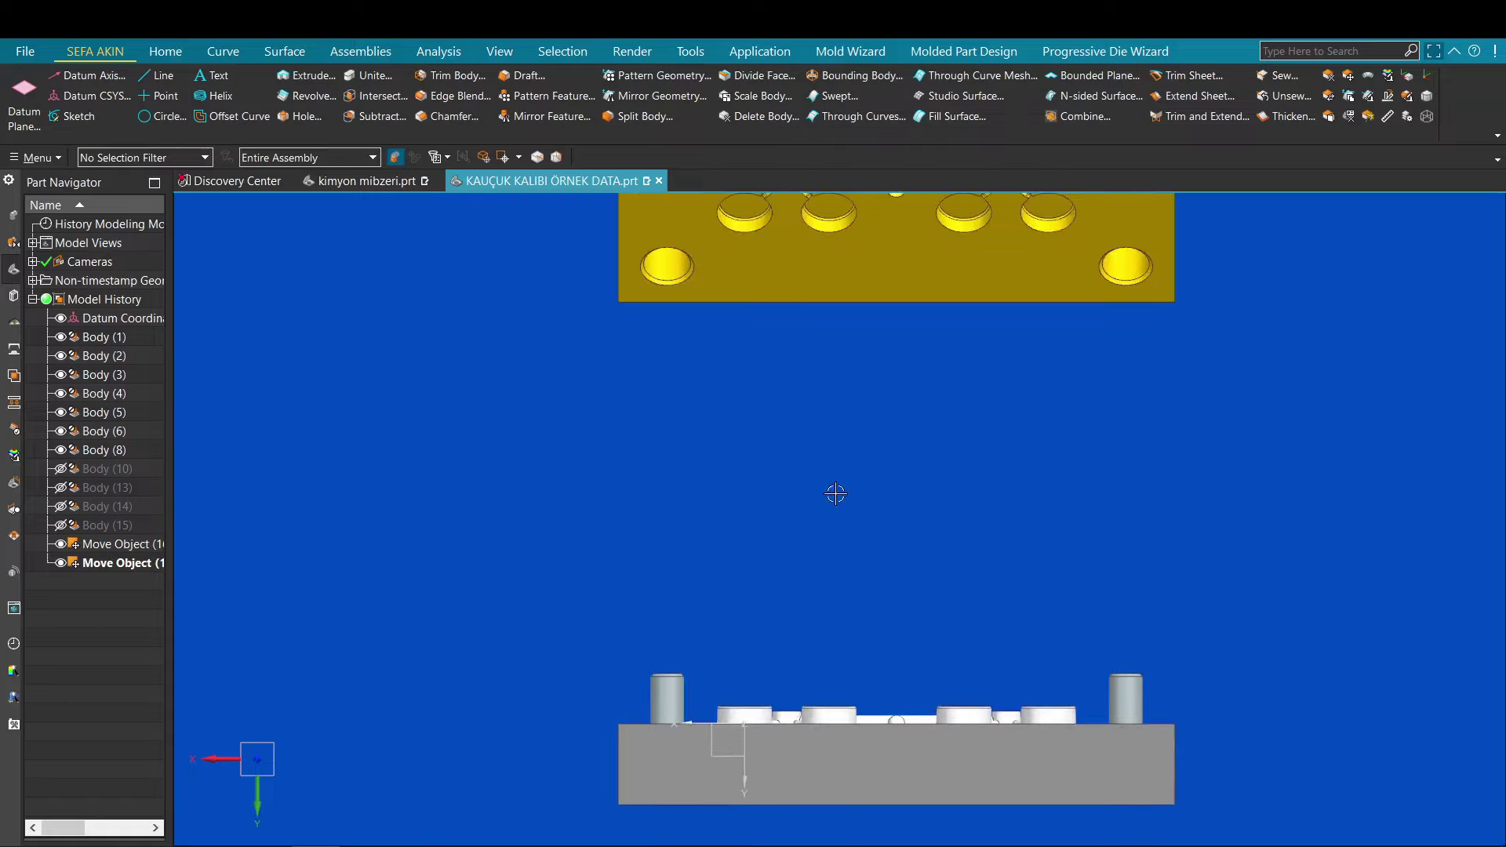
pyautogui.keyDown('shift'); pyautogui.moveTo(860, 418); pyautogui.dragTo(856, 655, button='middle'); pyautogui.keyUp('shift')
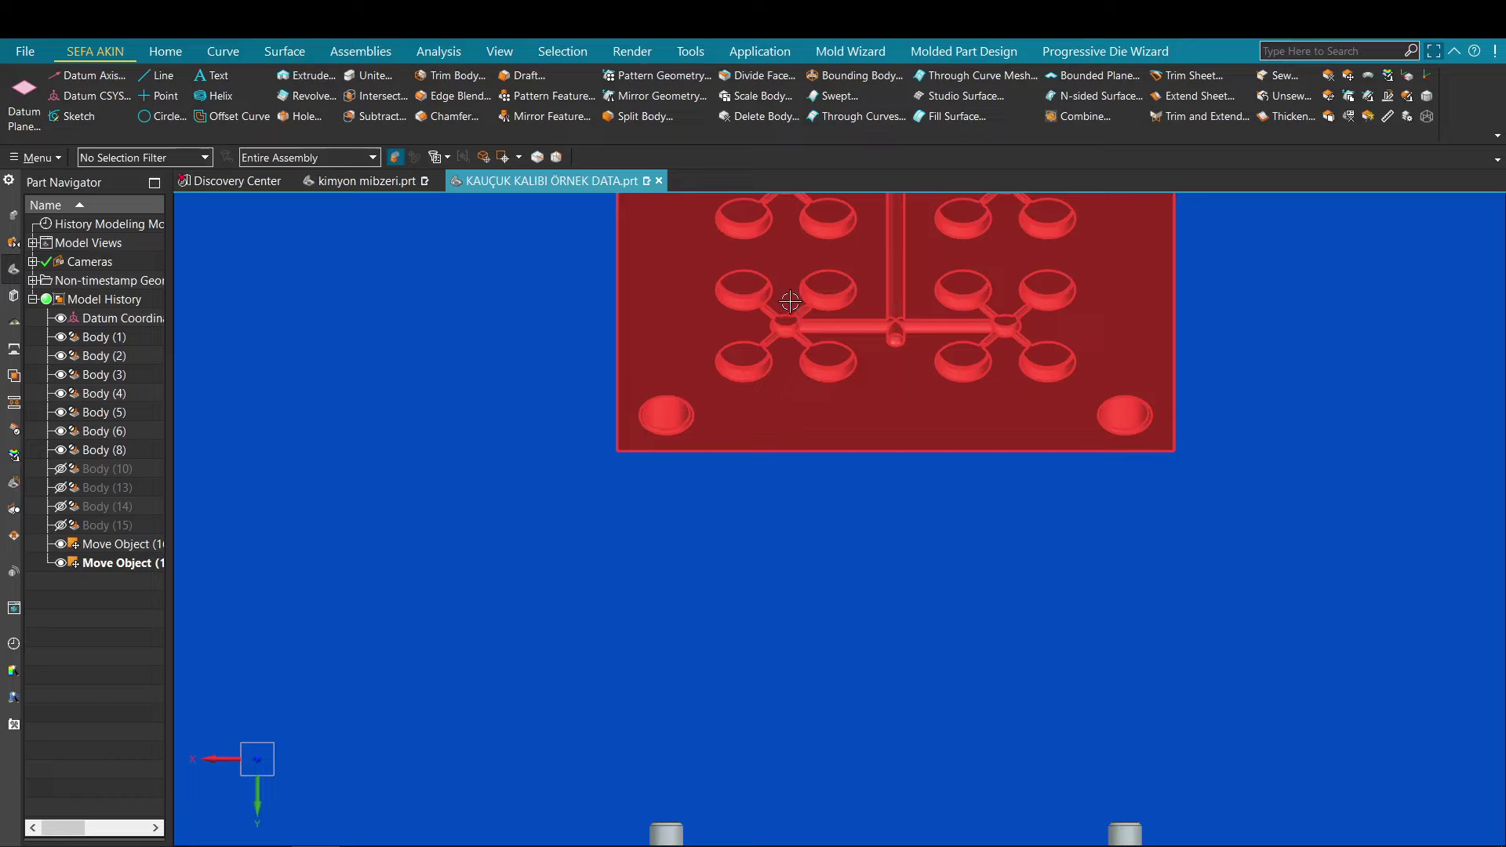
pyautogui.scroll(-1, 803, 375)
pyautogui.keyDown('shift'); pyautogui.moveTo(801, 361); pyautogui.dragTo(800, 517, button='middle'); pyautogui.keyUp('shift')
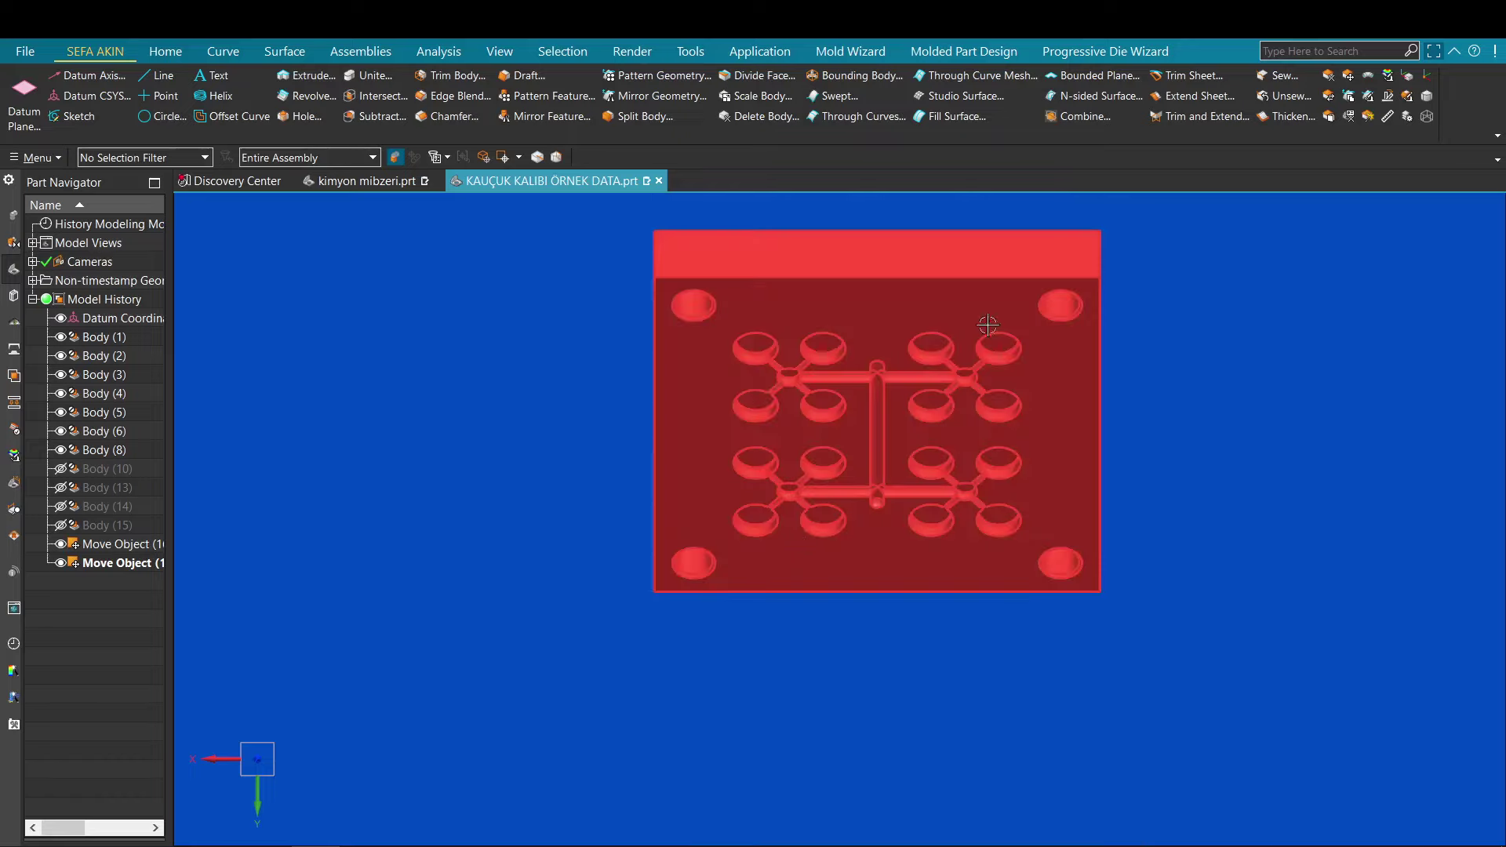
pyautogui.scroll(-2, 766, 592)
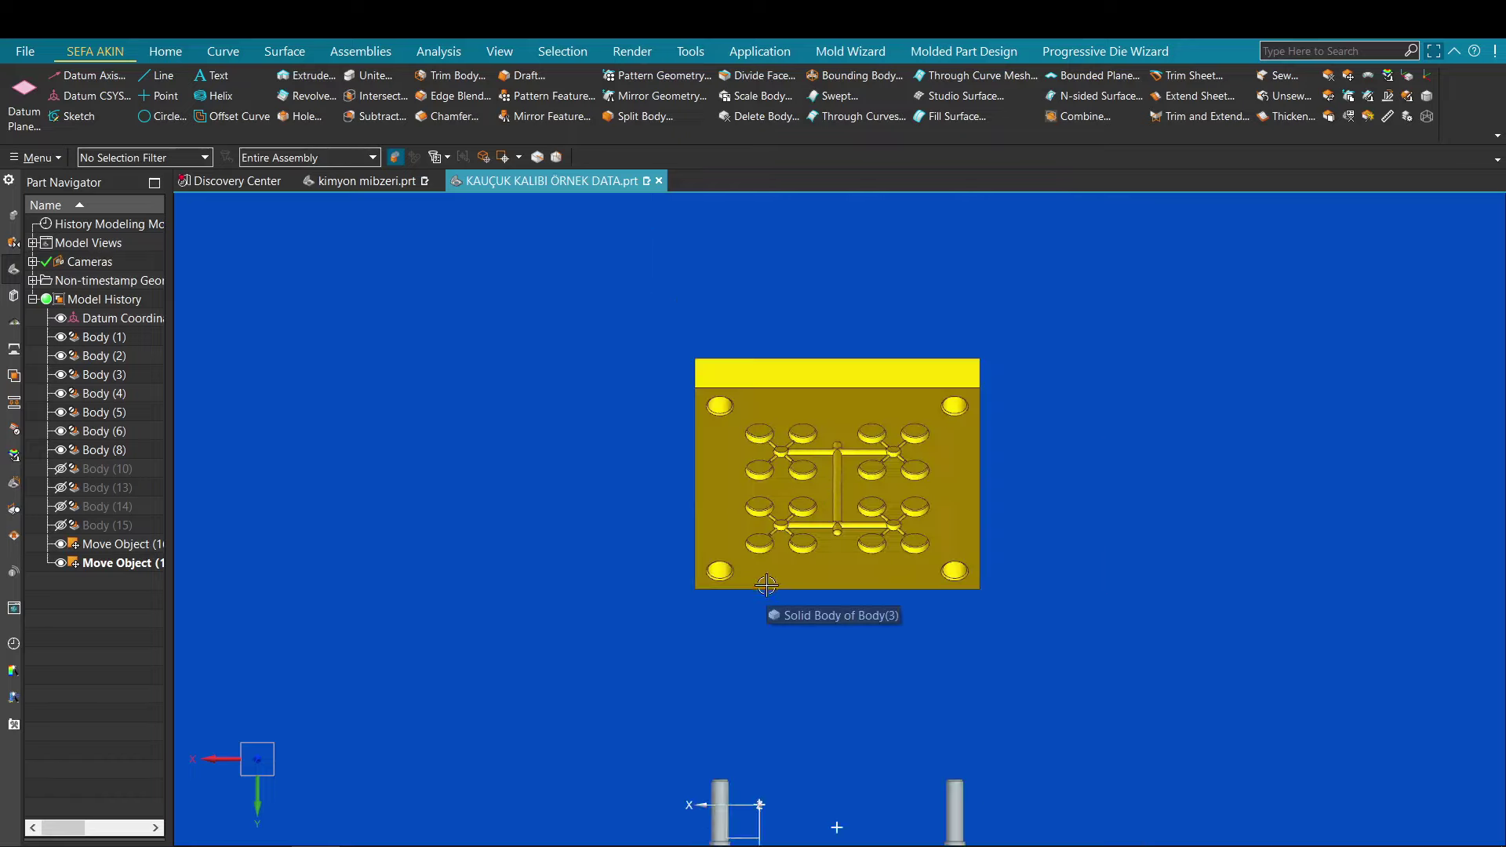
# Step: Examine the upper plate's round cavities, narrow gates and runner junctions up close
pyautogui.scroll(10, 823, 437)
pyautogui.scroll(1, 620, 414)
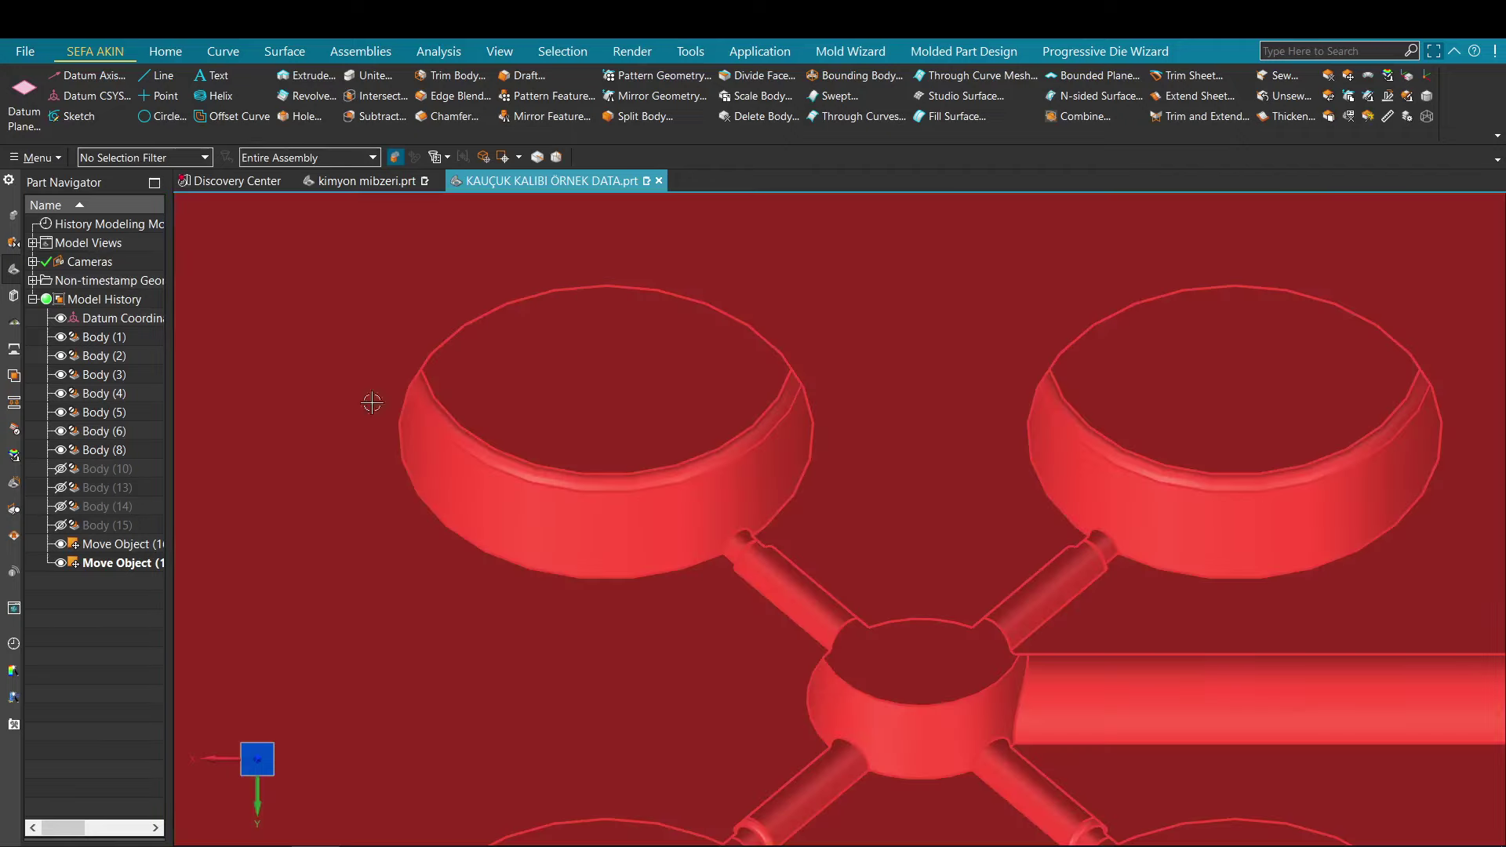
pyautogui.scroll(-2, 1229, 515)
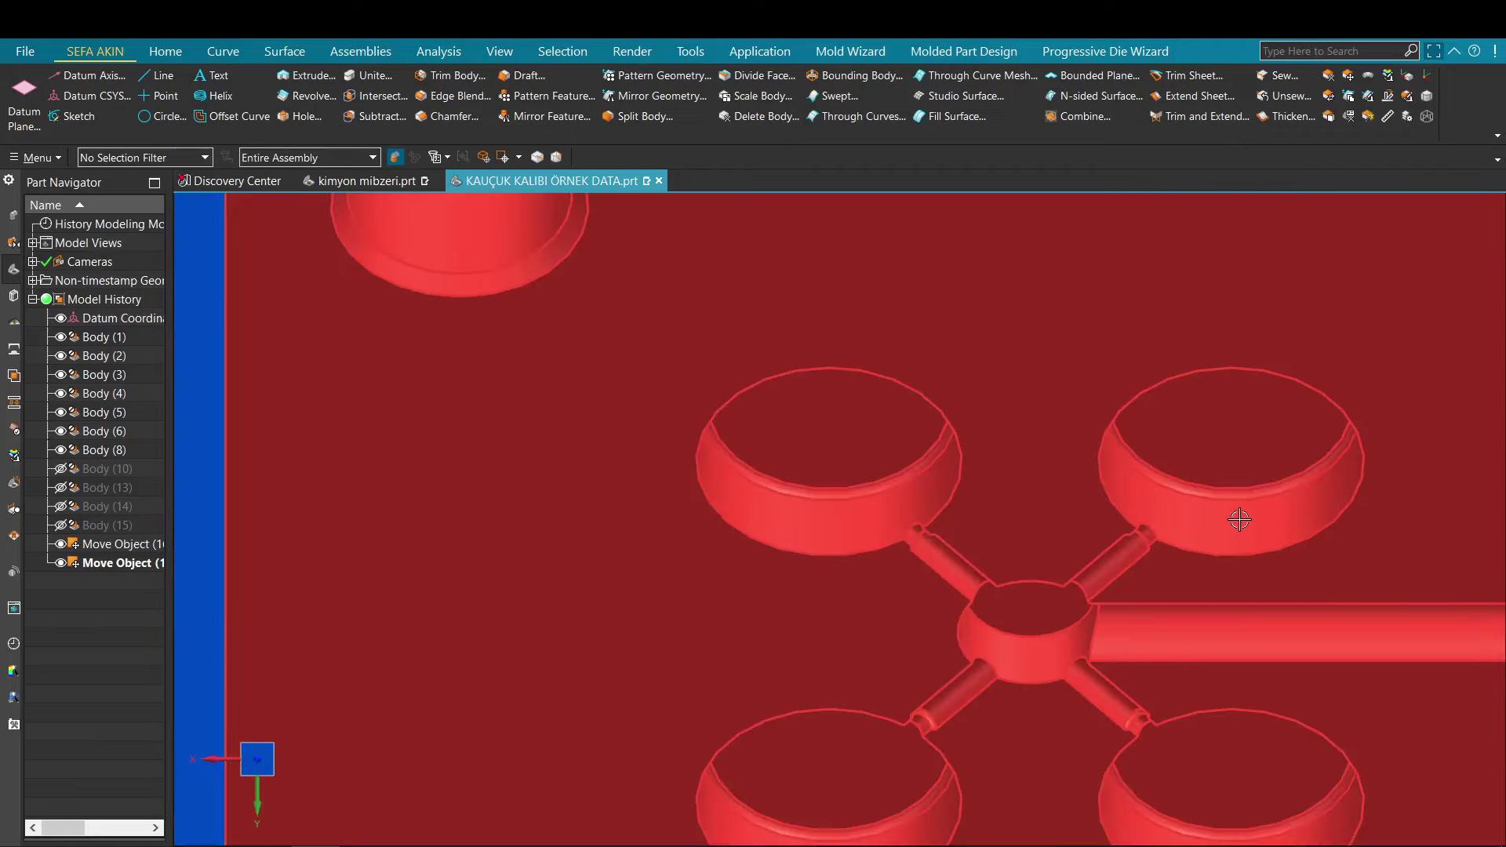
pyautogui.keyDown('shift'); pyautogui.moveTo(1241, 518); pyautogui.dragTo(837, 520, button='middle'); pyautogui.keyUp('shift')
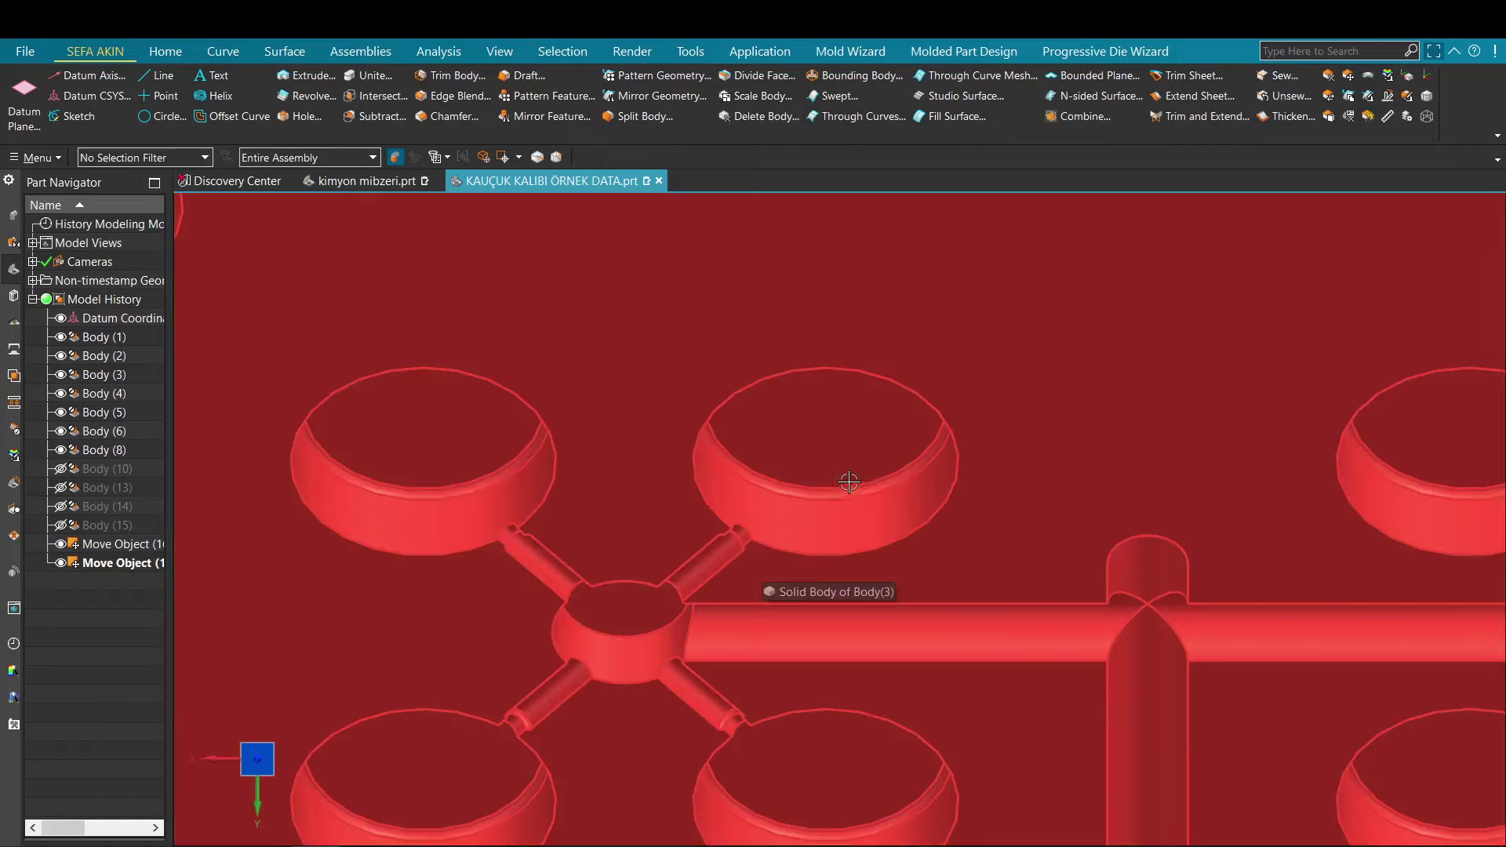
pyautogui.scroll(-2, 803, 410)
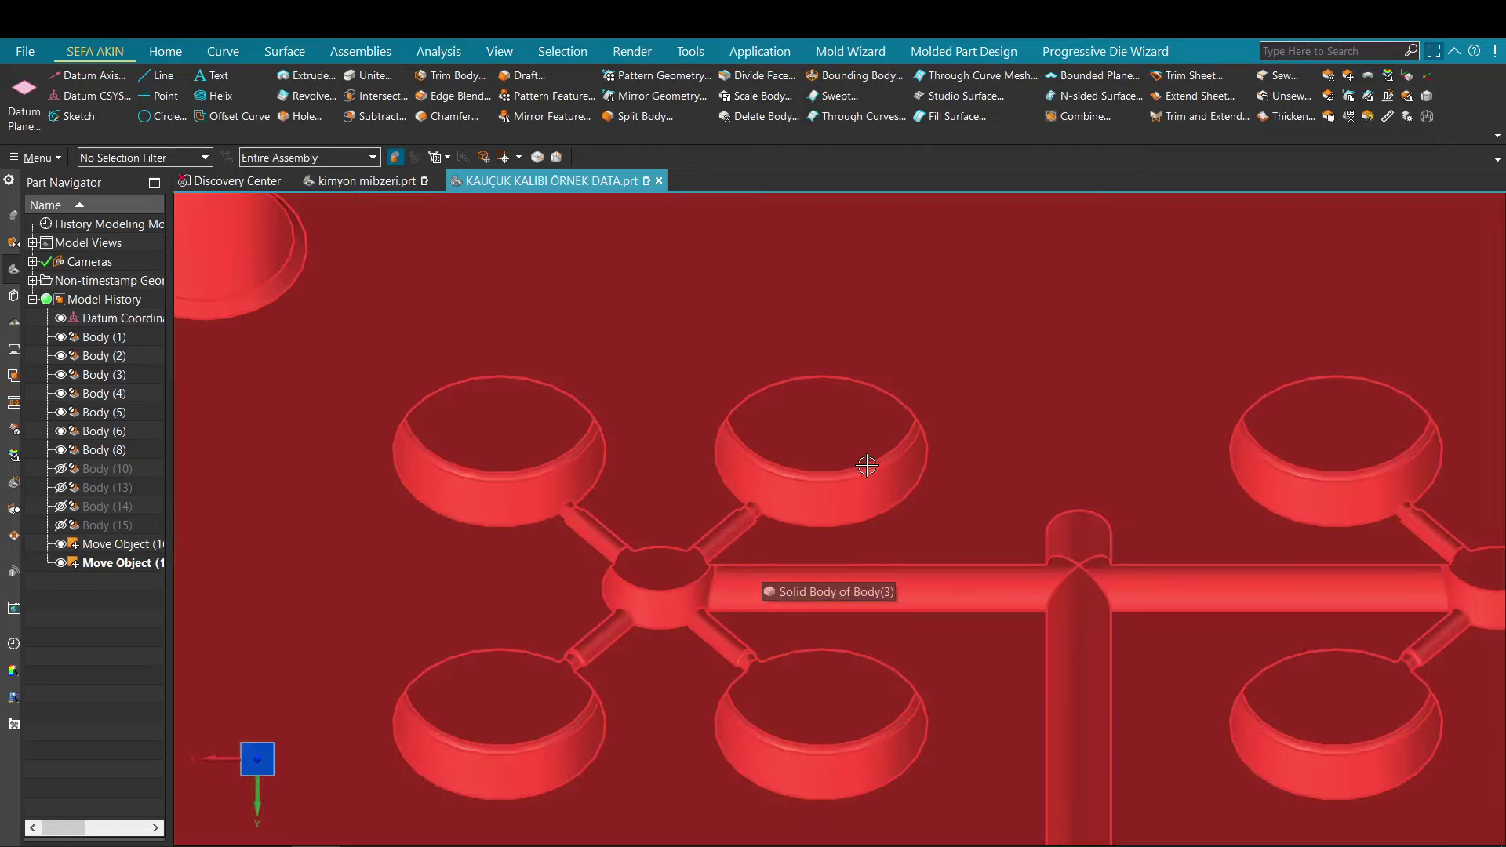
pyautogui.scroll(3, 783, 424)
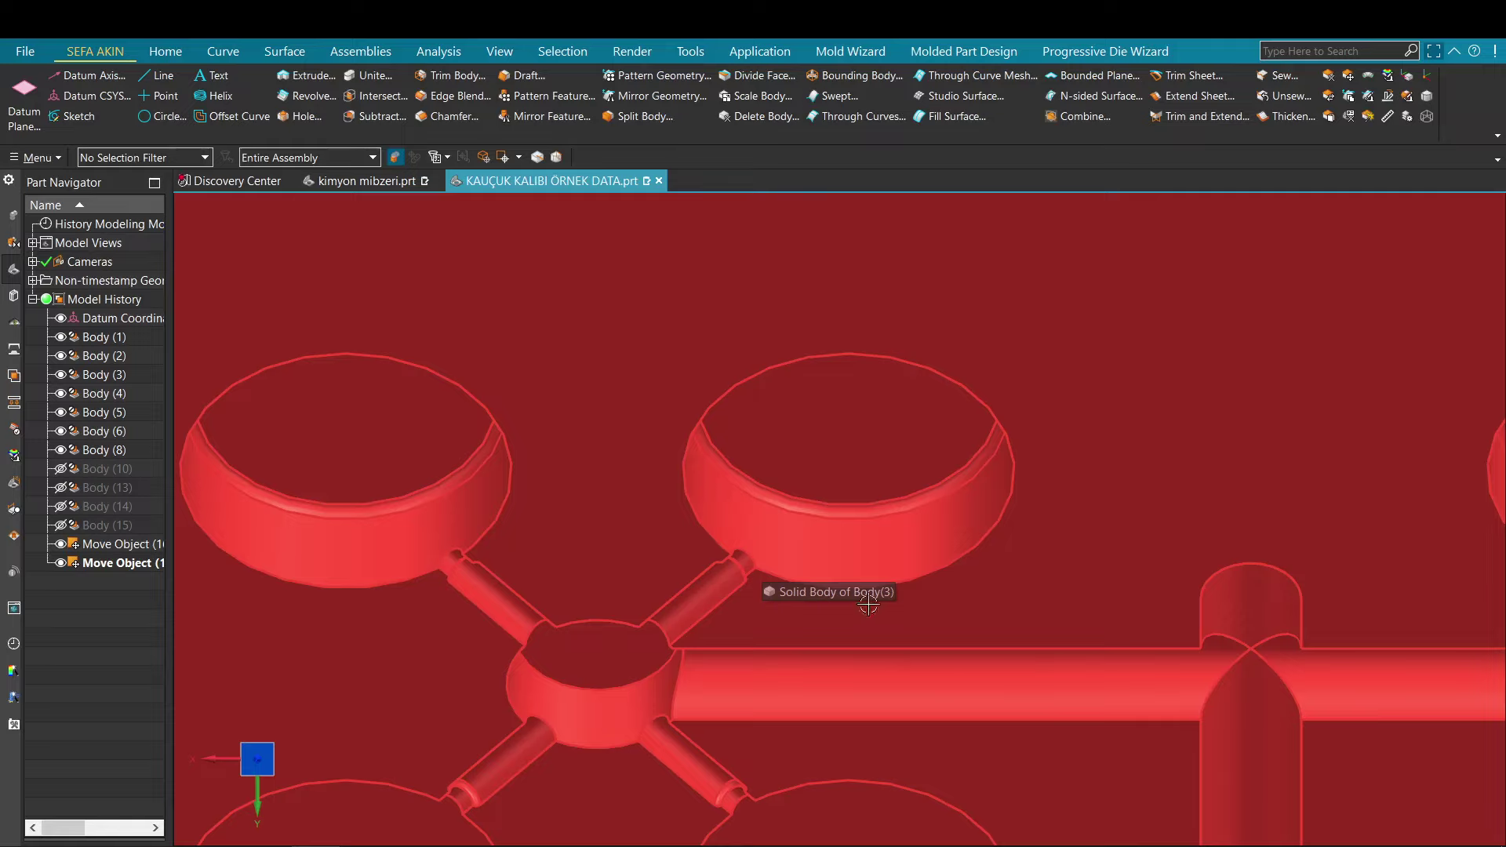
pyautogui.scroll(-1, 902, 555)
pyautogui.scroll(2, 772, 552)
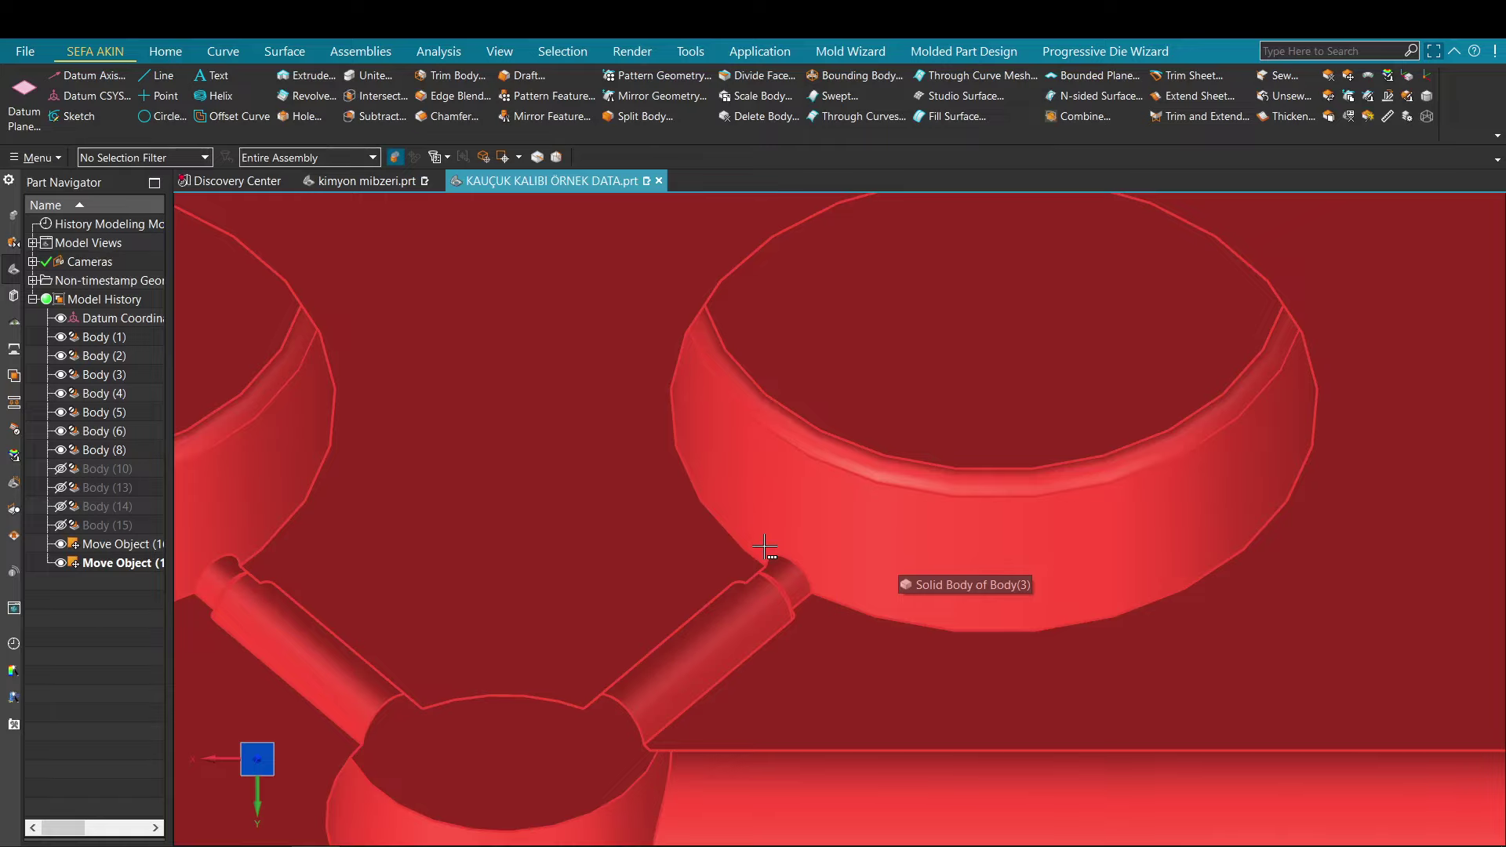
pyautogui.scroll(-14, 750, 615)
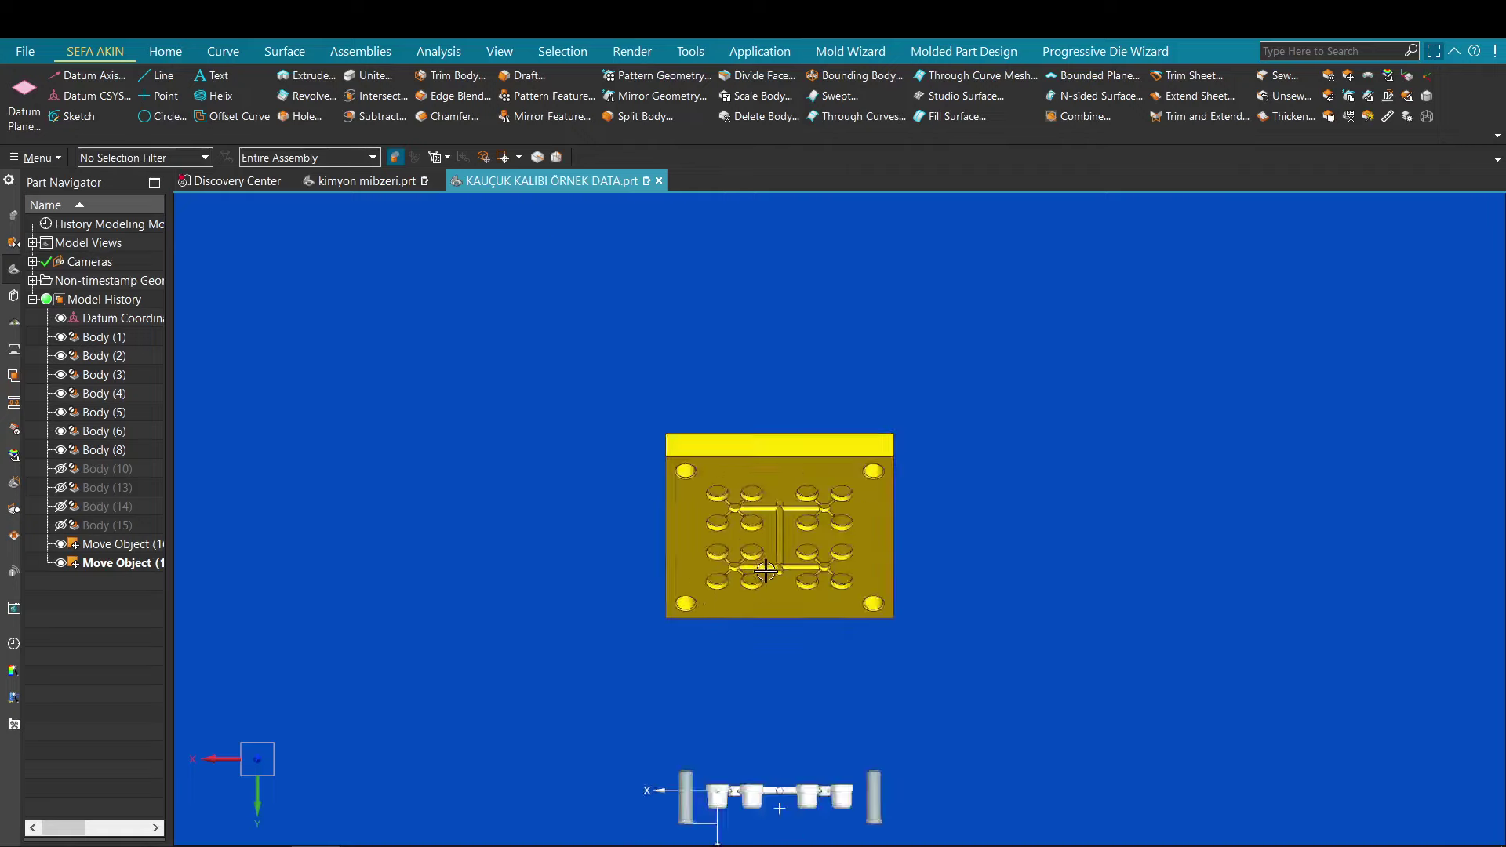
# Step: Hide the molded part and runner body on the lower plate to expose its cavities
pyautogui.moveTo(765, 571); pyautogui.dragTo(792, 658, button='middle')
pyautogui.scroll(6, 765, 715)
pyautogui.scroll(-3, 759, 715)
pyautogui.moveTo(755, 740)
pyautogui.mouseDown(button='middle')
pyautogui.moveTo(739, 718)
pyautogui.moveTo(761, 719)
pyautogui.mouseUp(button='middle')
pyautogui.scroll(10, 740, 716)
pyautogui.click(760, 727)
pyautogui.hotkey('ctrl', 'b')
pyautogui.scroll(-6, 760, 713)
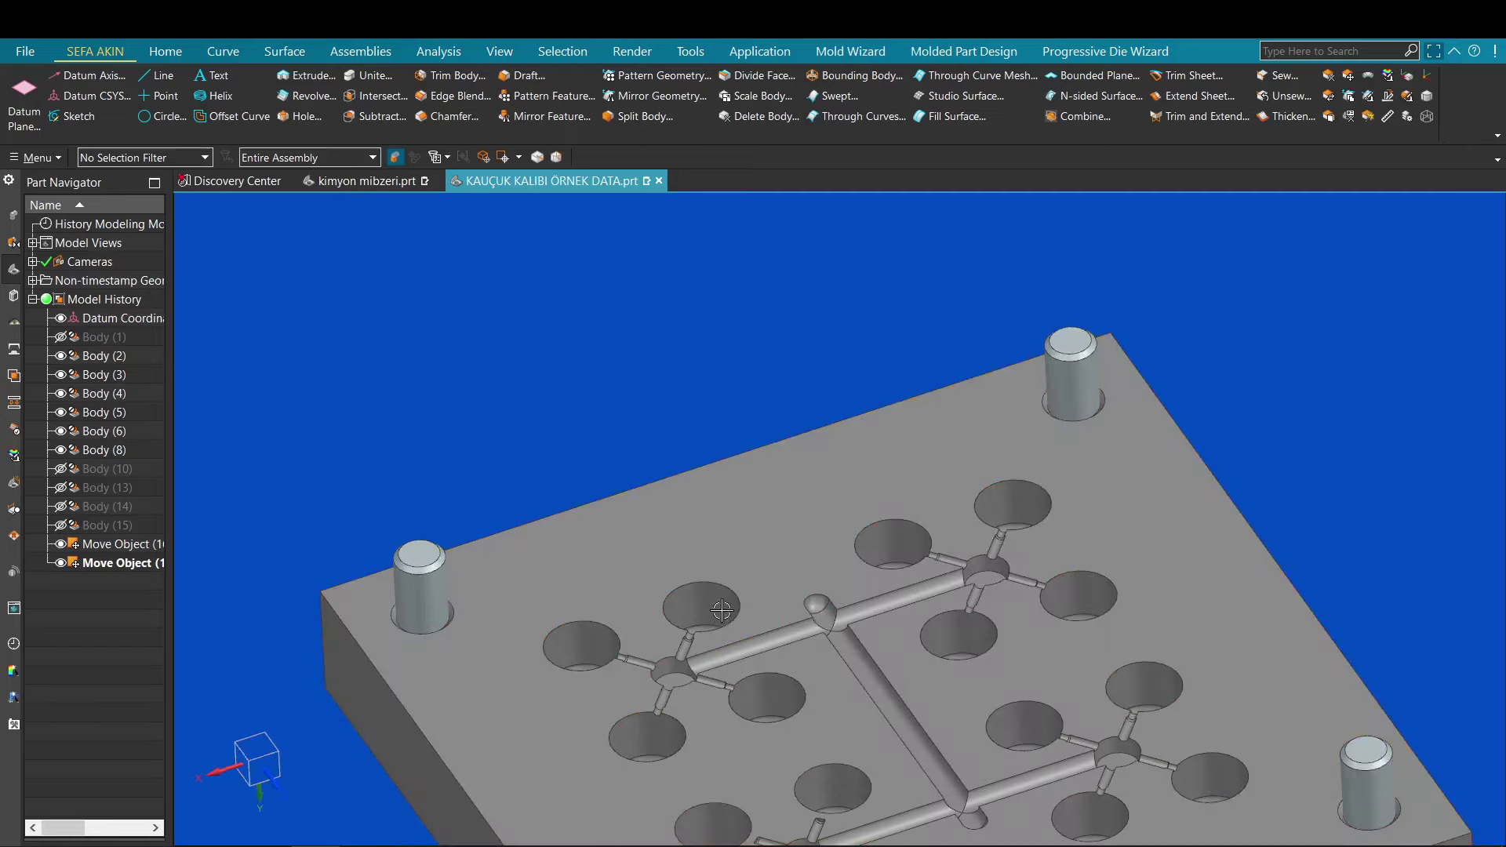
# Step: Inspect the lower plate's empty cavities and runner channels up close, and view both open plates together
pyautogui.click(660, 562)
pyautogui.scroll(4, 660, 562)
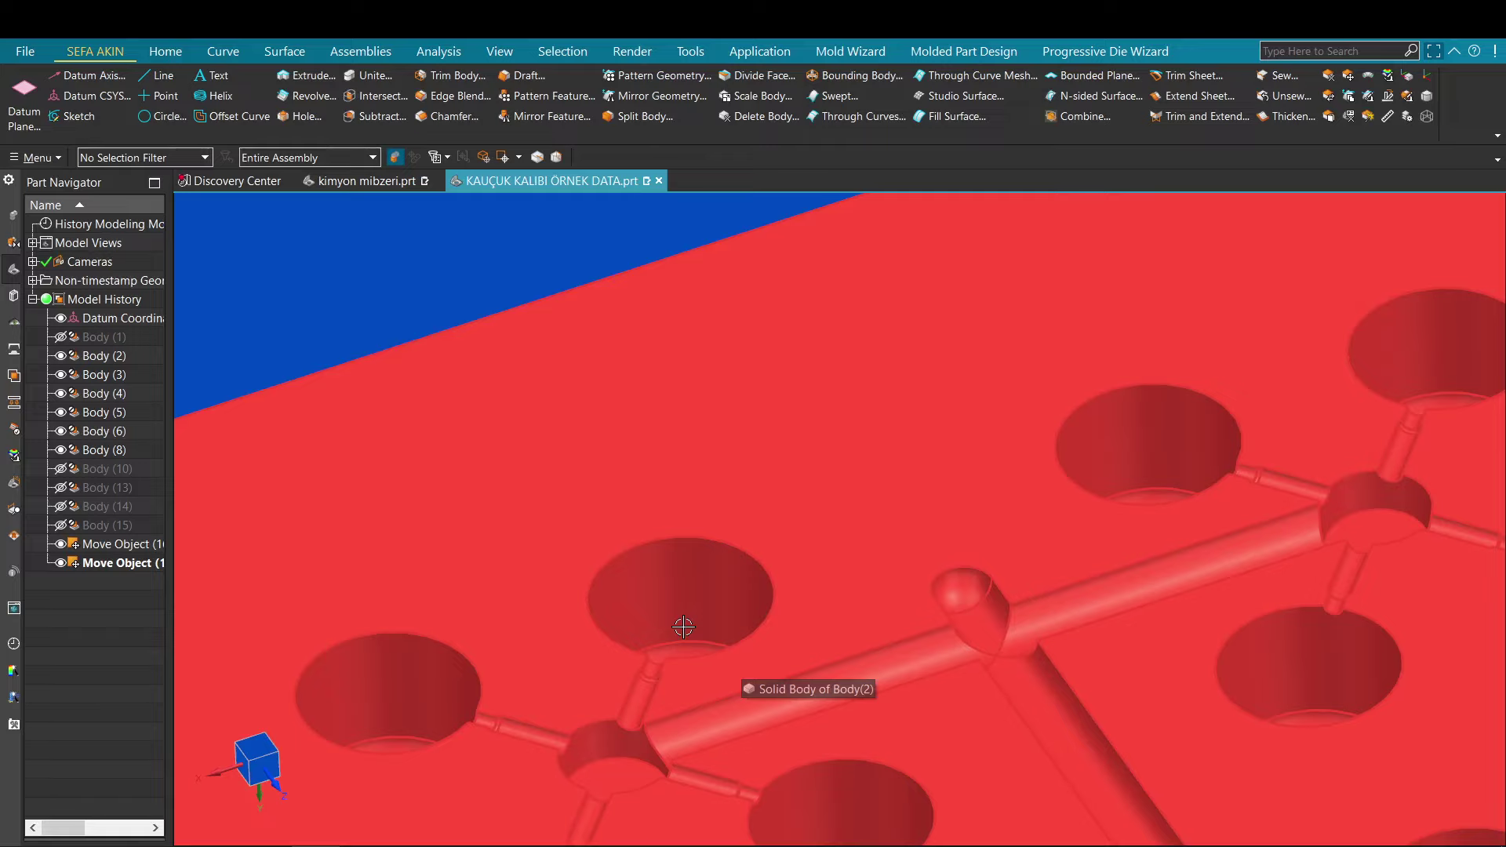
pyautogui.scroll(-4, 614, 545)
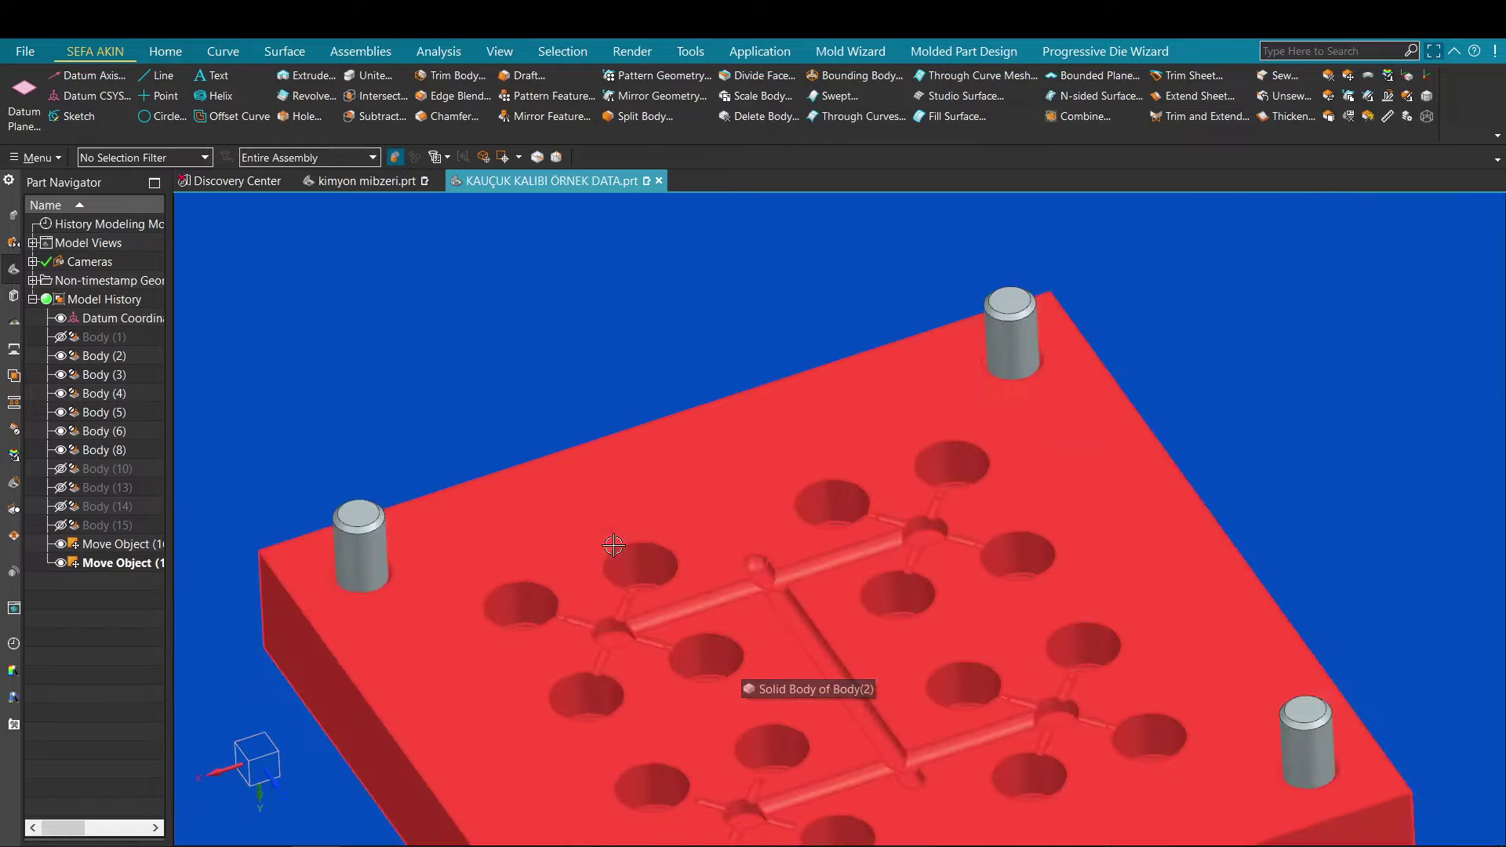
pyautogui.scroll(-5, 614, 544)
pyautogui.keyDown('shift'); pyautogui.moveTo(665, 530); pyautogui.dragTo(706, 612, button='middle'); pyautogui.keyUp('shift')
pyautogui.moveTo(706, 612); pyautogui.dragTo(642, 449, button='middle')
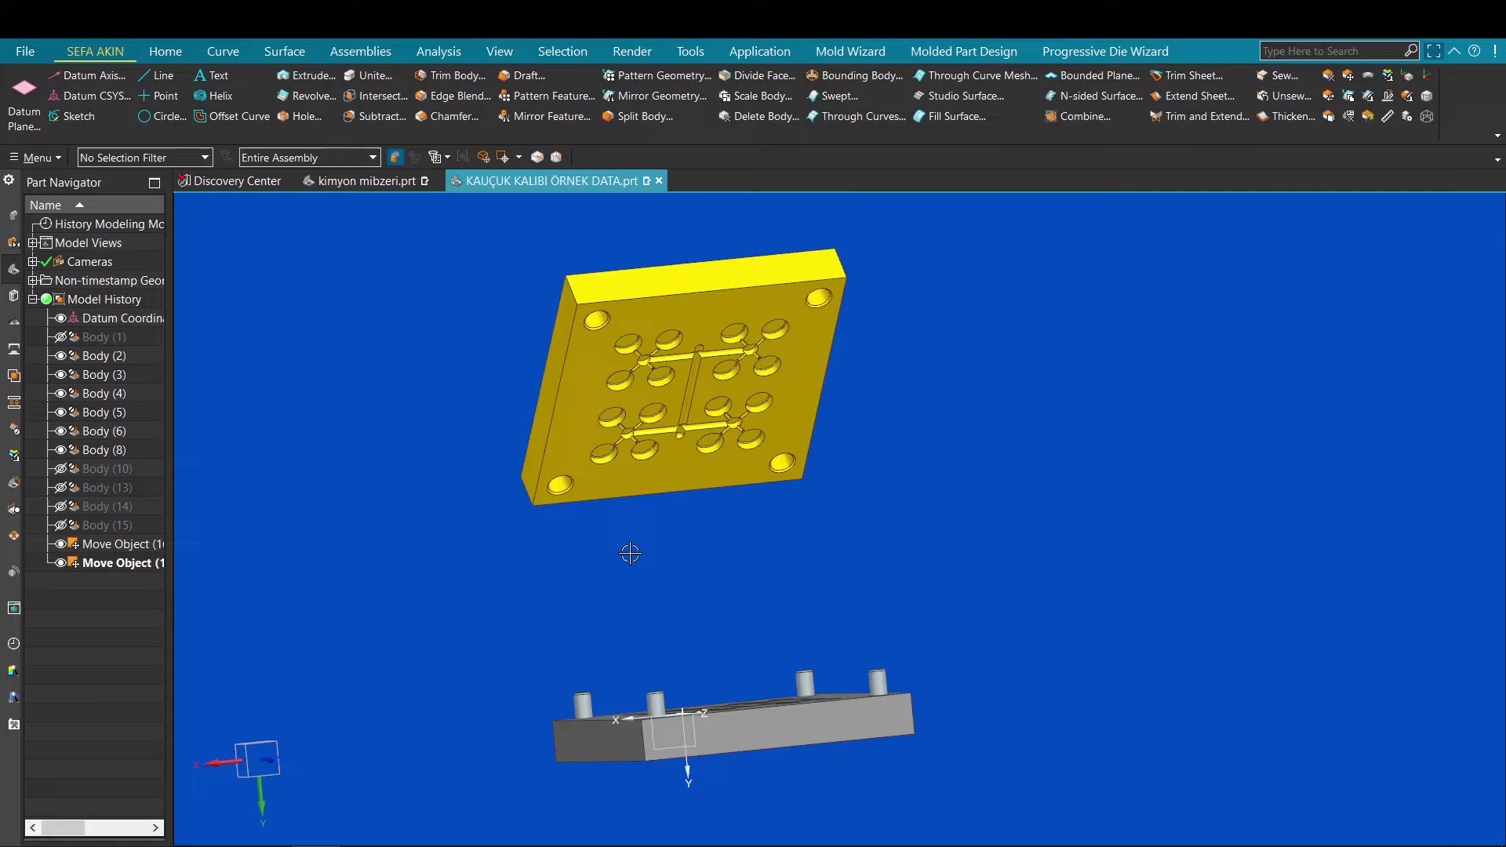
# Step: Undo the hidden bodies and the upper plate's moves to close the mold, and return to the straight front view
pyautogui.hotkey('ctrl', 'z')
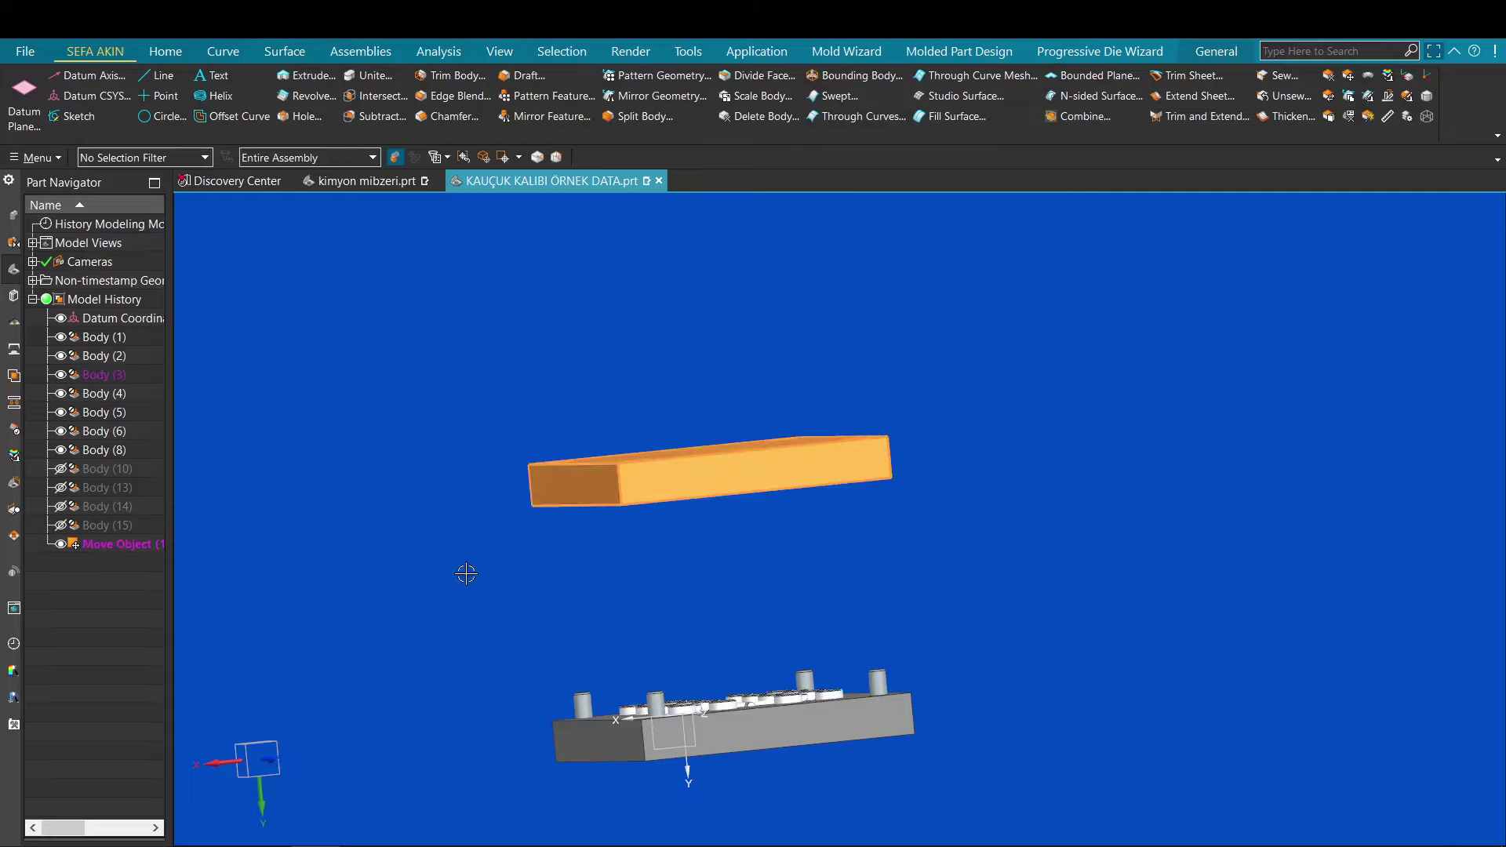
pyautogui.hotkey('ctrl', 'z')
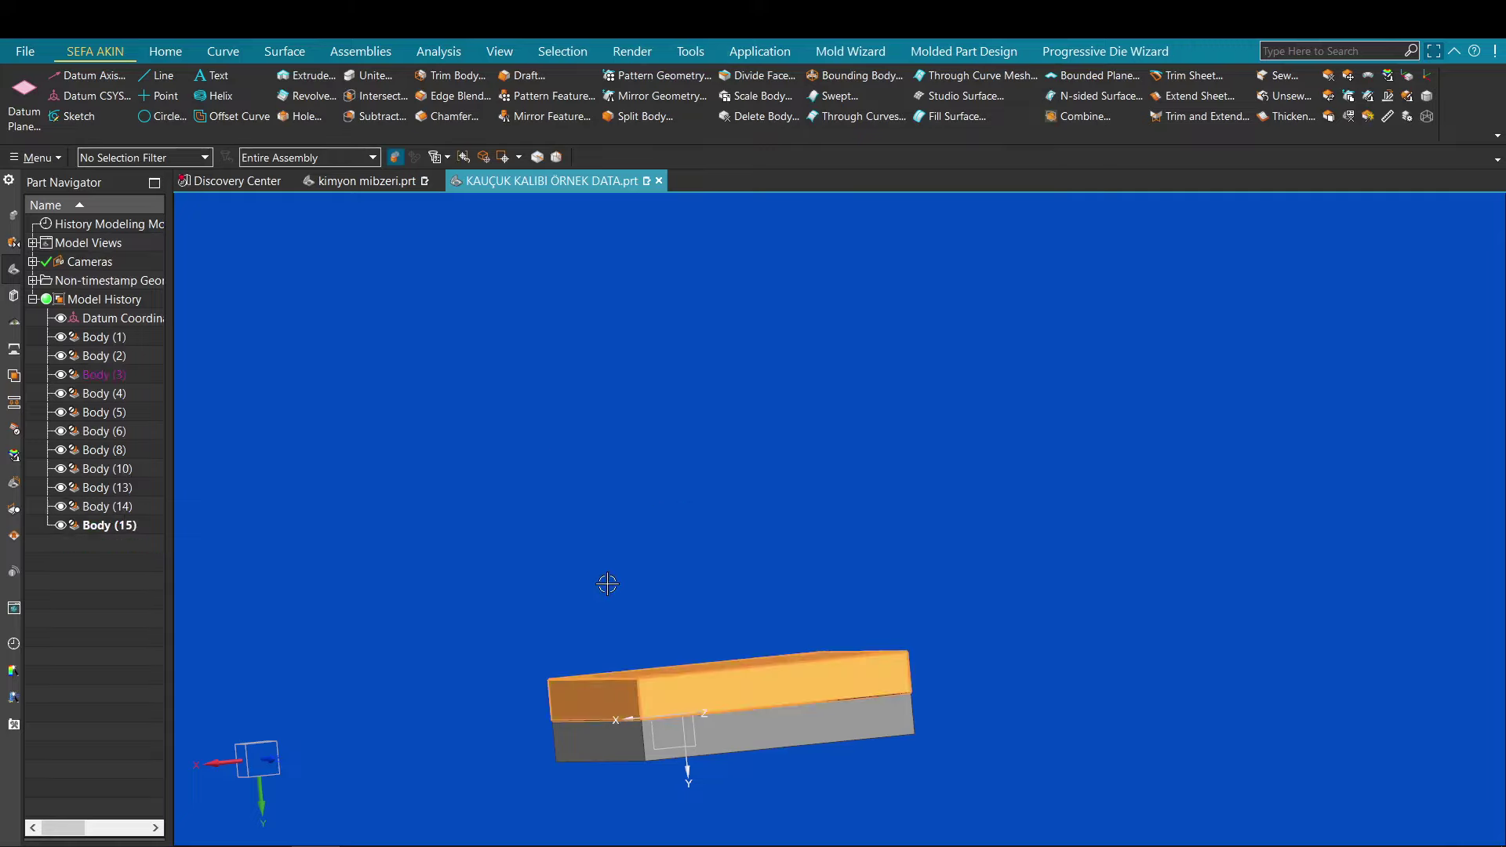
pyautogui.press('F8')
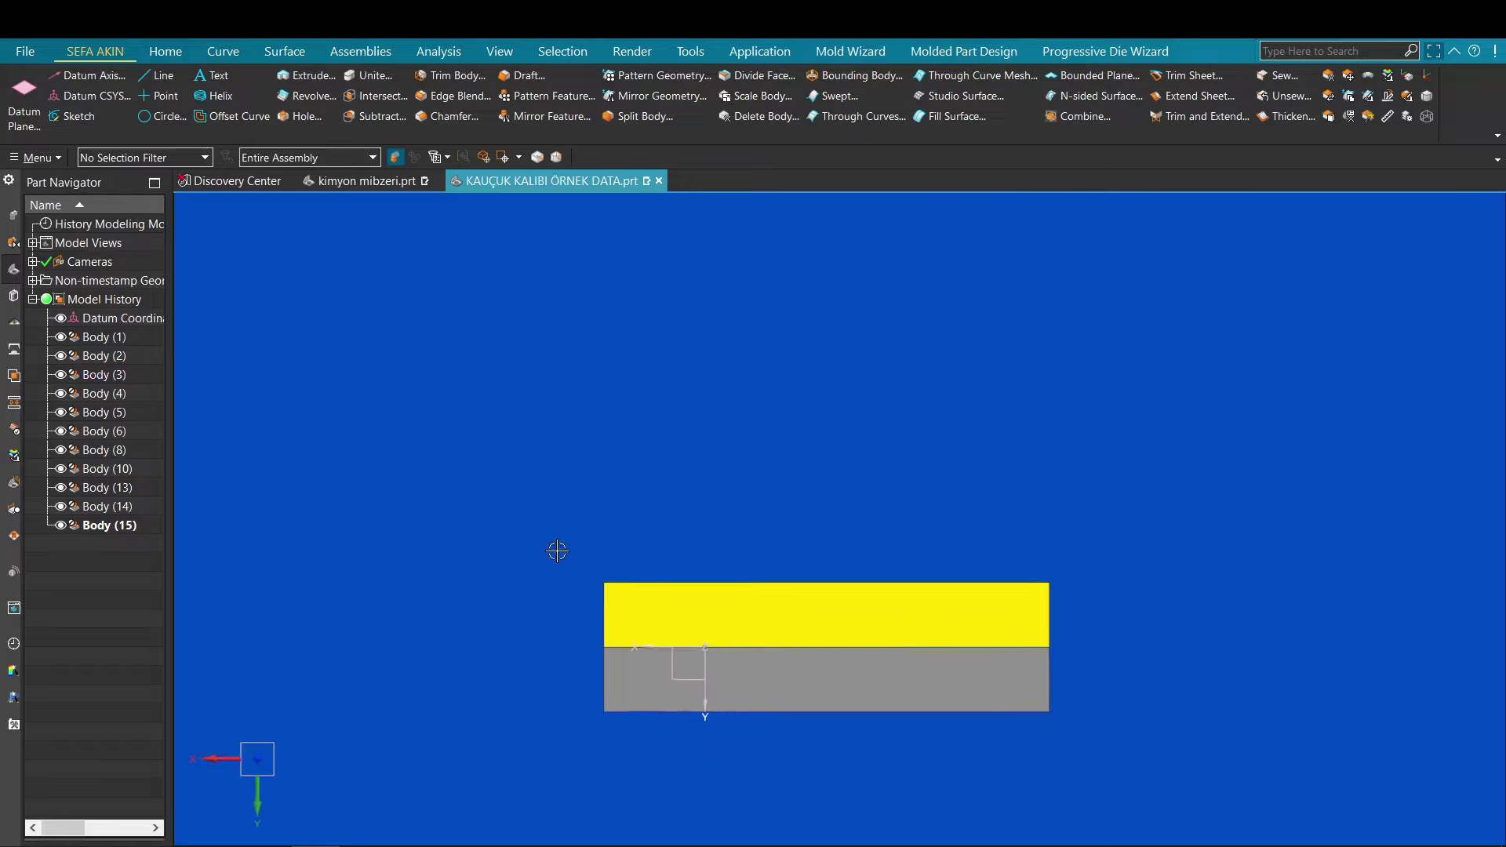
# Step: Outline the closed mold's upper plate with a temporary selection rectangle in the front view
pyautogui.scroll(2, 625, 575)
pyautogui.keyDown('shift'); pyautogui.moveTo(629, 558); pyautogui.dragTo(528, 487, button='middle'); pyautogui.keyUp('shift')
pyautogui.keyDown('shift'); pyautogui.moveTo(380, 466); pyautogui.dragTo(408, 445, button='middle'); pyautogui.keyUp('shift')
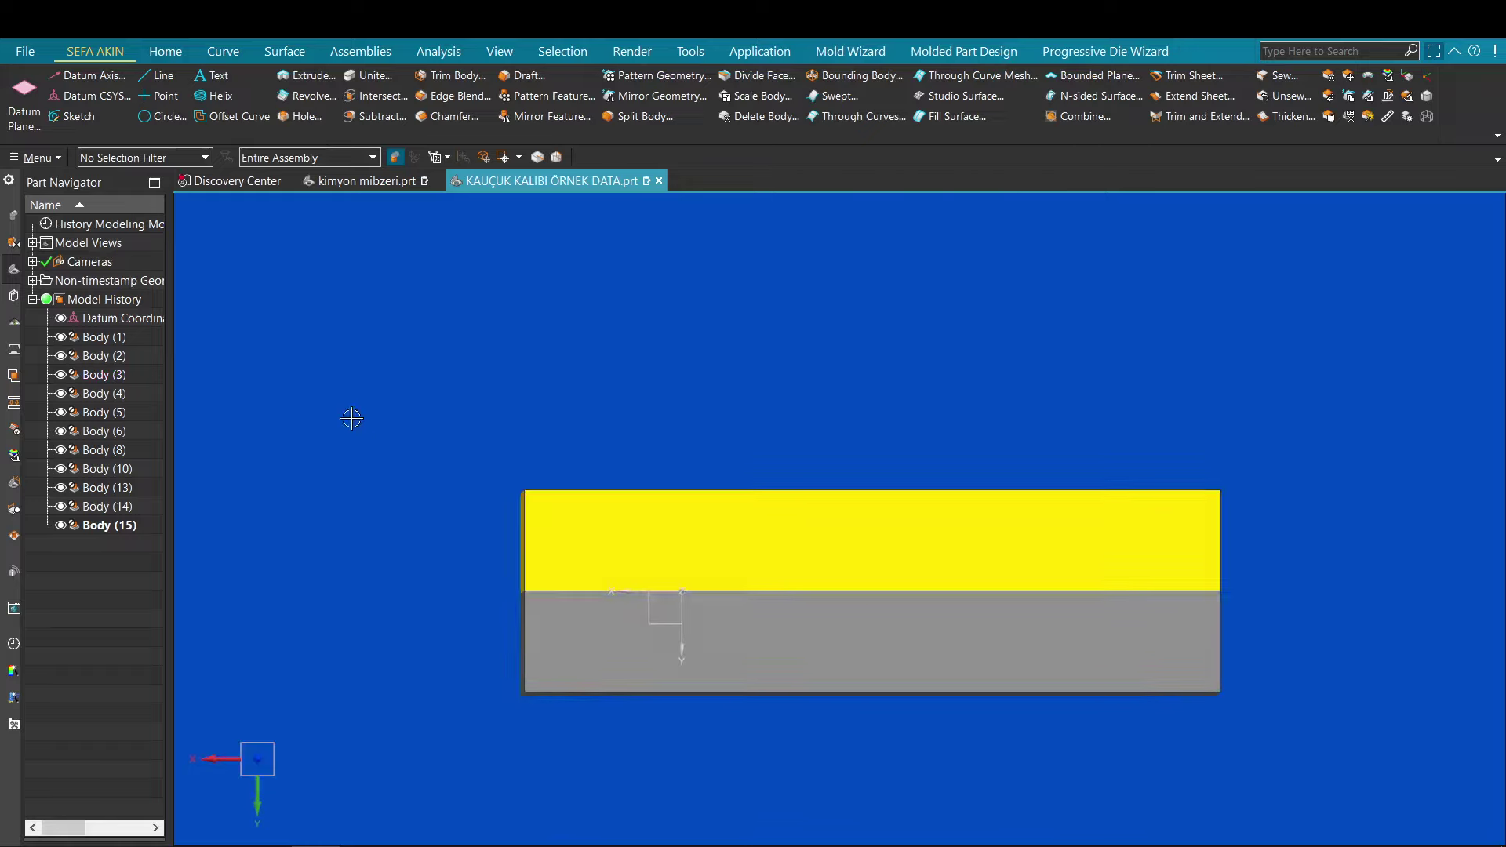
pyautogui.moveTo(350, 417); pyautogui.dragTo(1388, 567)
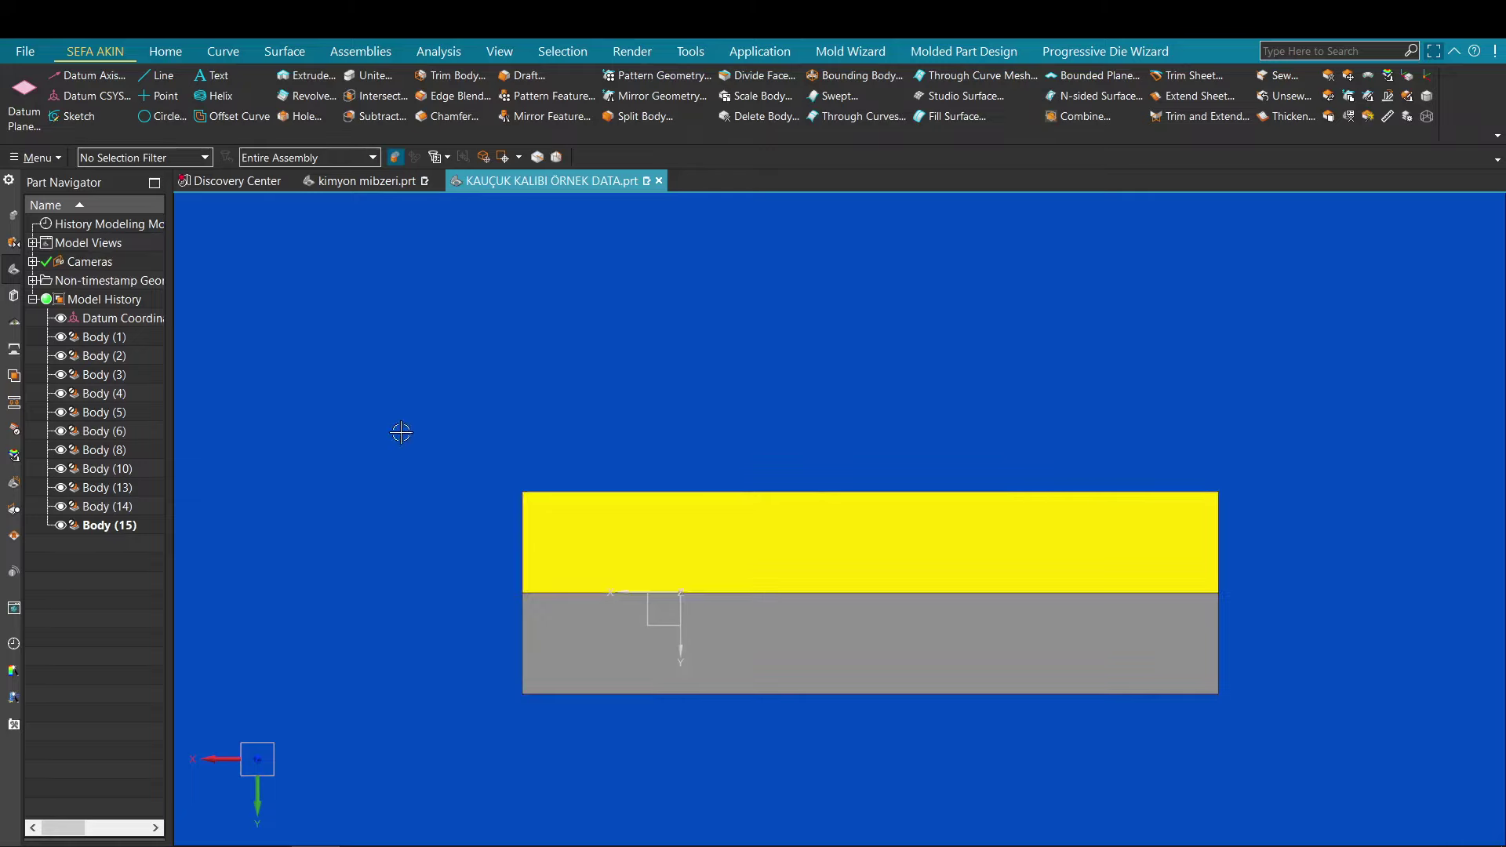
pyautogui.moveTo(411, 441); pyautogui.dragTo(1326, 596)
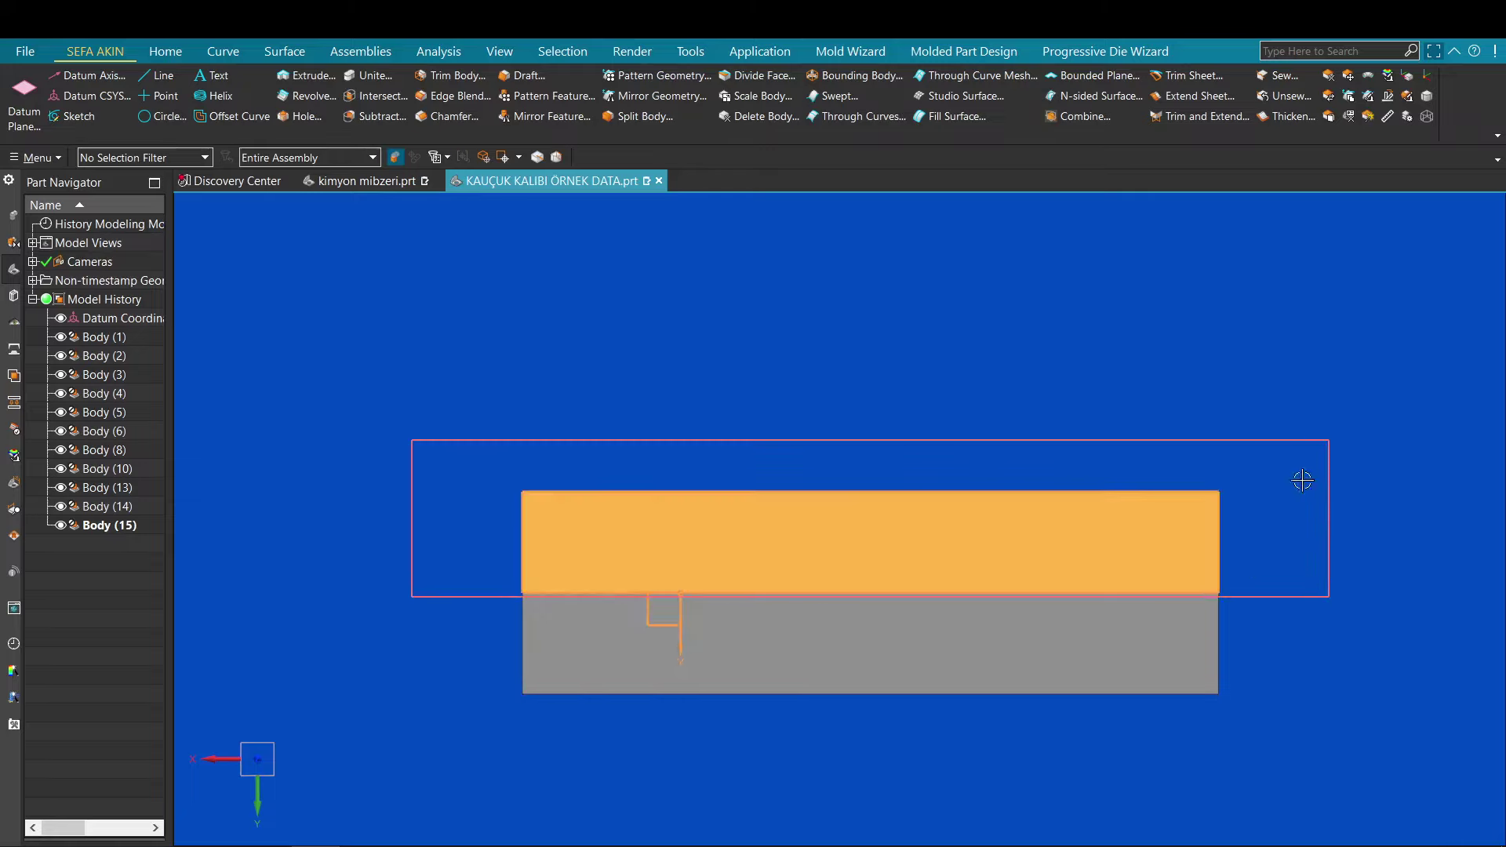
pyautogui.press('Escape')
pyautogui.keyDown('shift'); pyautogui.moveTo(1135, 509); pyautogui.dragTo(990, 524, button='middle'); pyautogui.keyUp('shift')
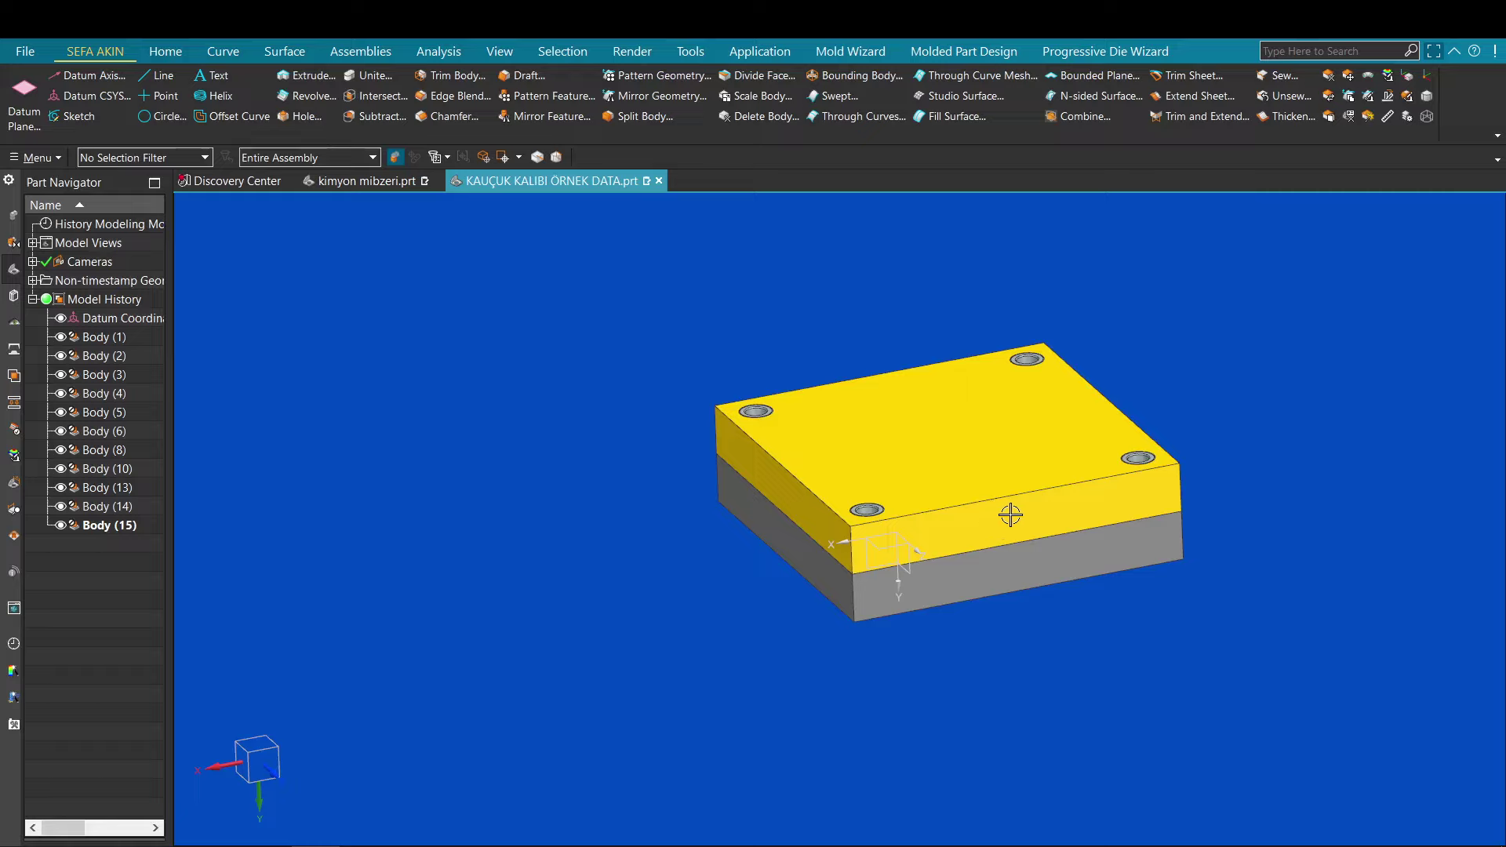
# Step: Examine the closed mold's top face and the guide bushings at its corners from angled views
pyautogui.moveTo(962, 487); pyautogui.dragTo(891, 511, button='middle')
pyautogui.scroll(4, 816, 555)
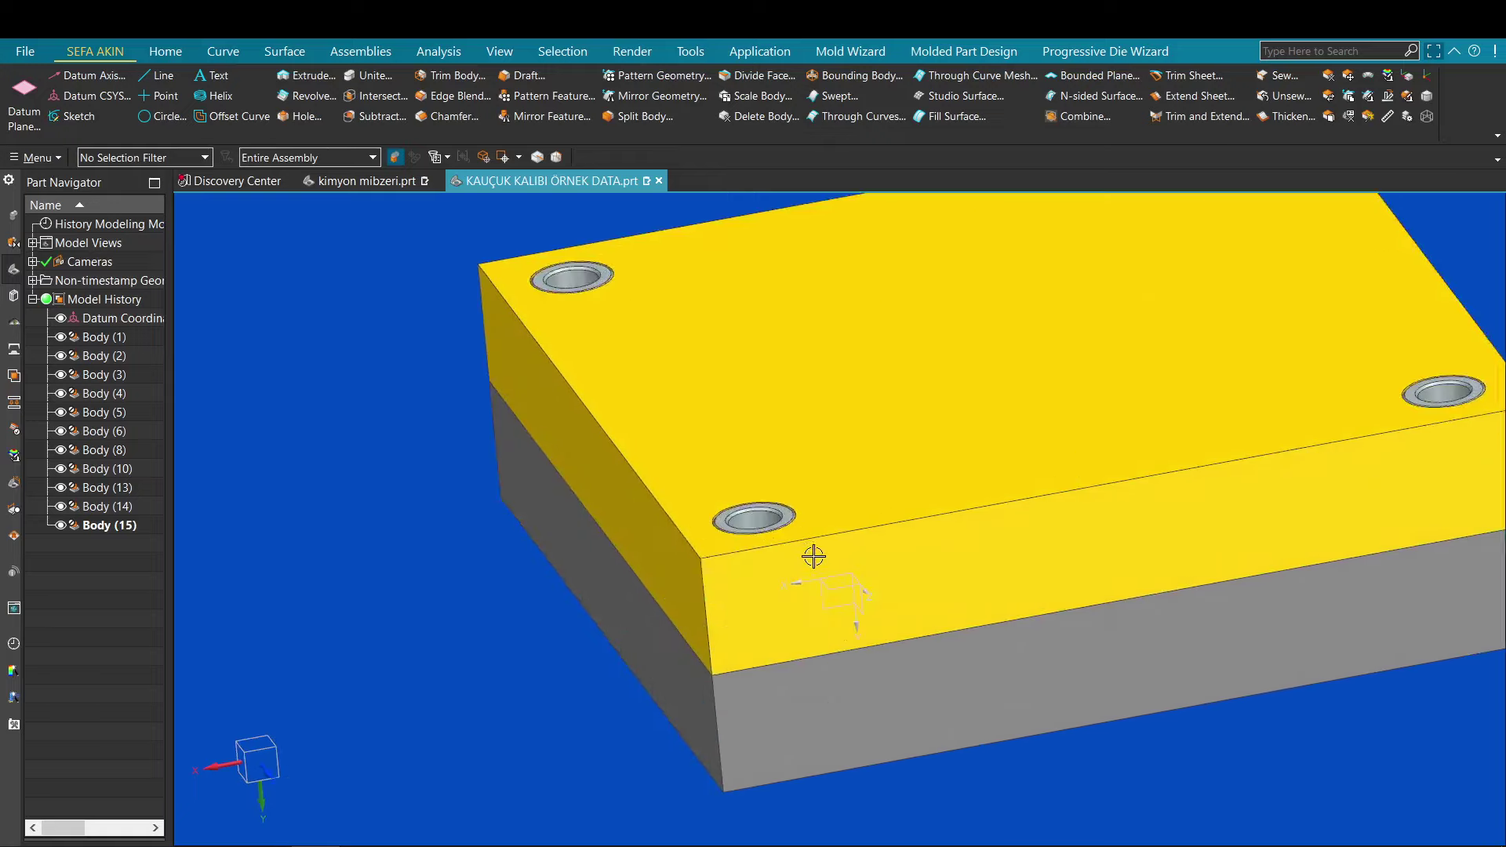
pyautogui.scroll(-2, 837, 508)
pyautogui.keyDown('shift'); pyautogui.moveTo(814, 558); pyautogui.dragTo(857, 518, button='middle'); pyautogui.keyUp('shift')
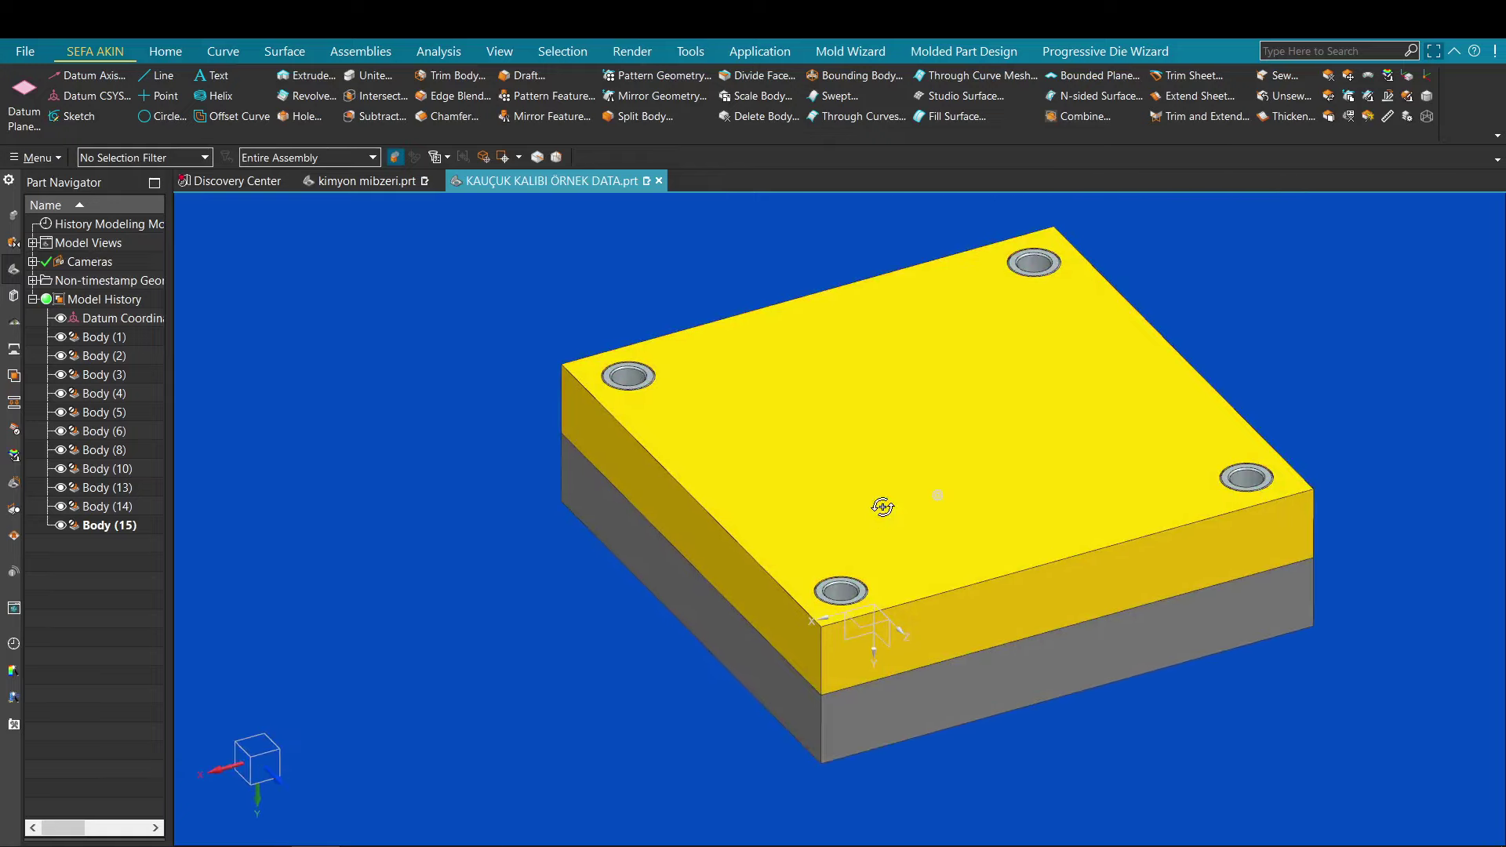
pyautogui.moveTo(881, 505); pyautogui.dragTo(859, 499, button='middle')
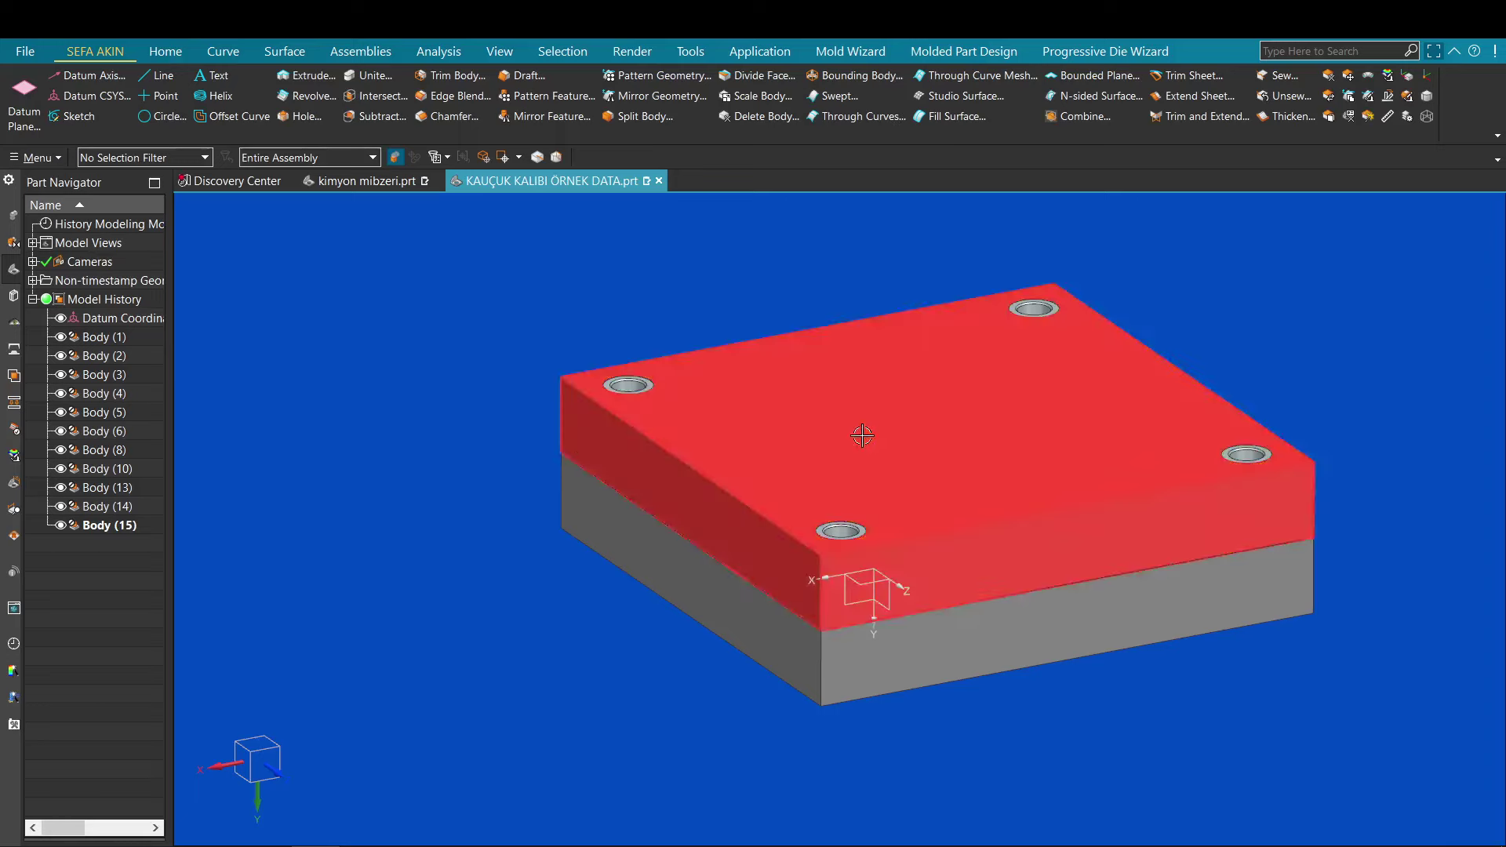
pyautogui.moveTo(860, 435); pyautogui.dragTo(841, 435, button='middle')
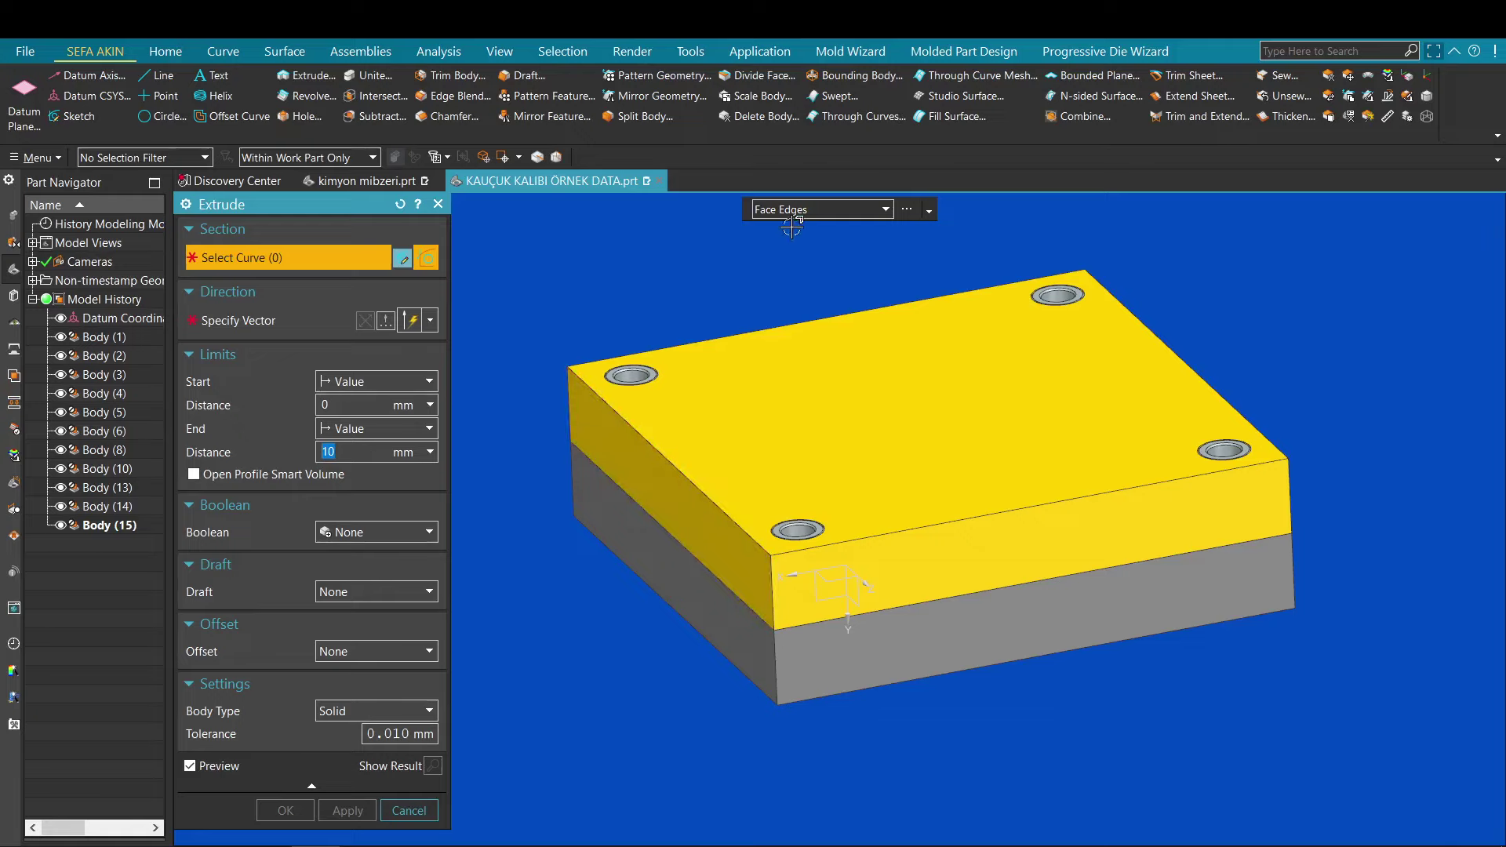
# Step: Start an Extrude with the curve rule set to Single Curve for picking an upper plate edge
pyautogui.click(816, 210)
pyautogui.click(784, 228)
pyautogui.scroll(-3, 628, 377)
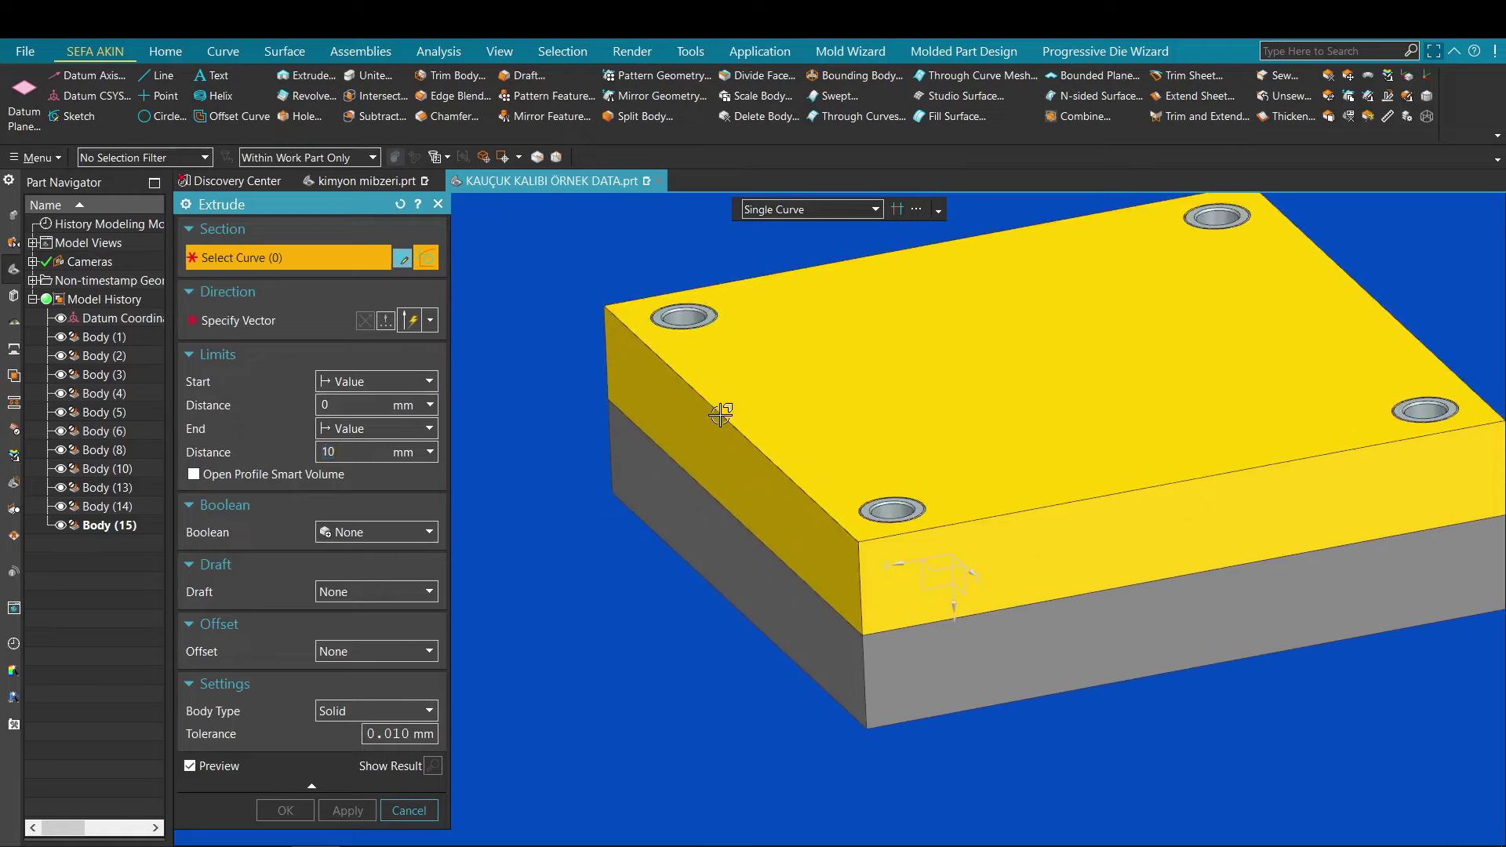
pyautogui.click(707, 451)
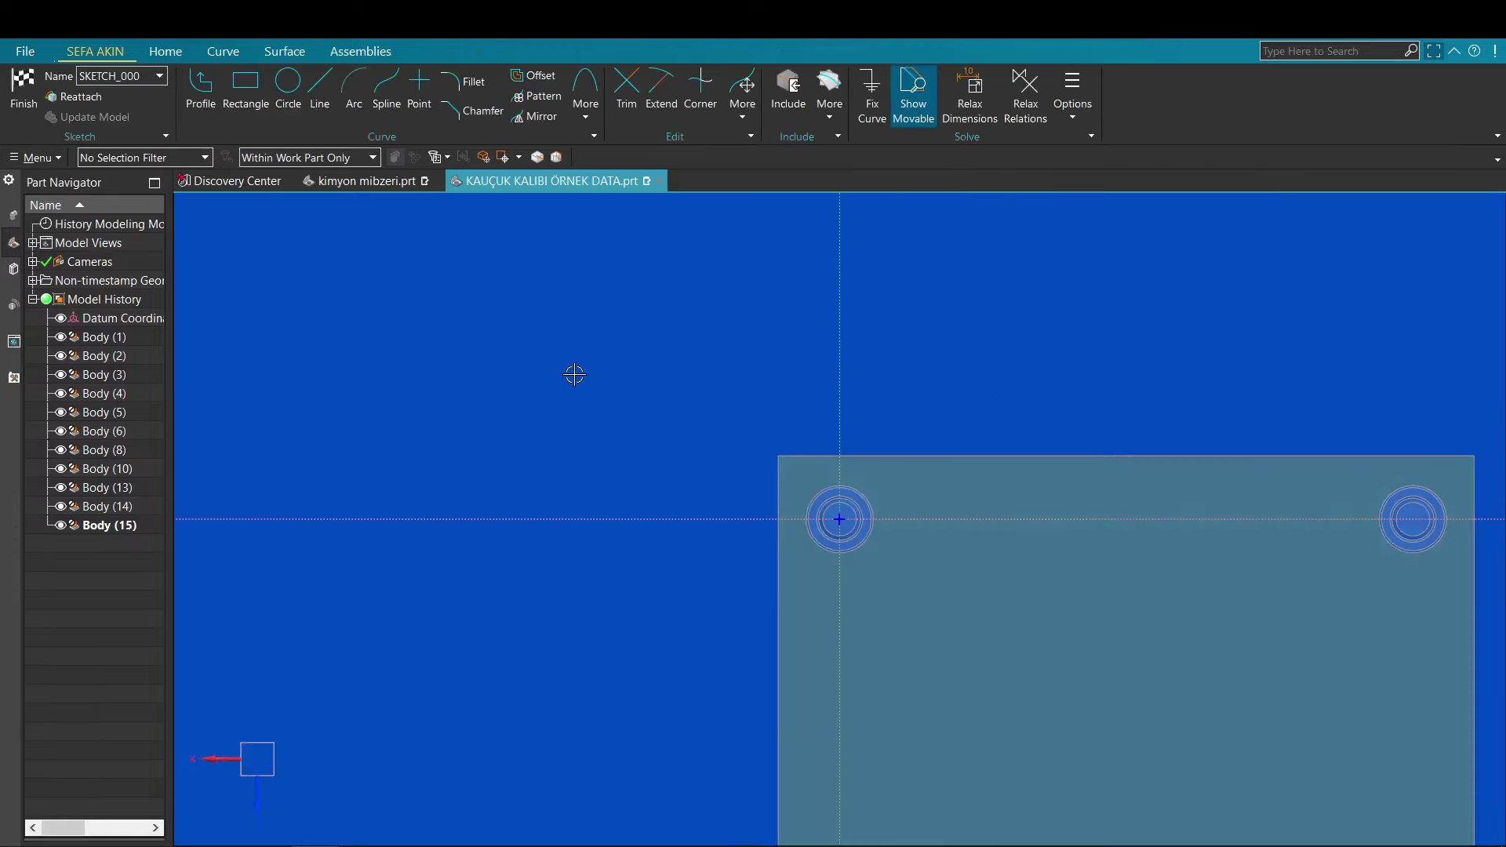
pyautogui.rightClick(575, 373)
pyautogui.click(571, 370)
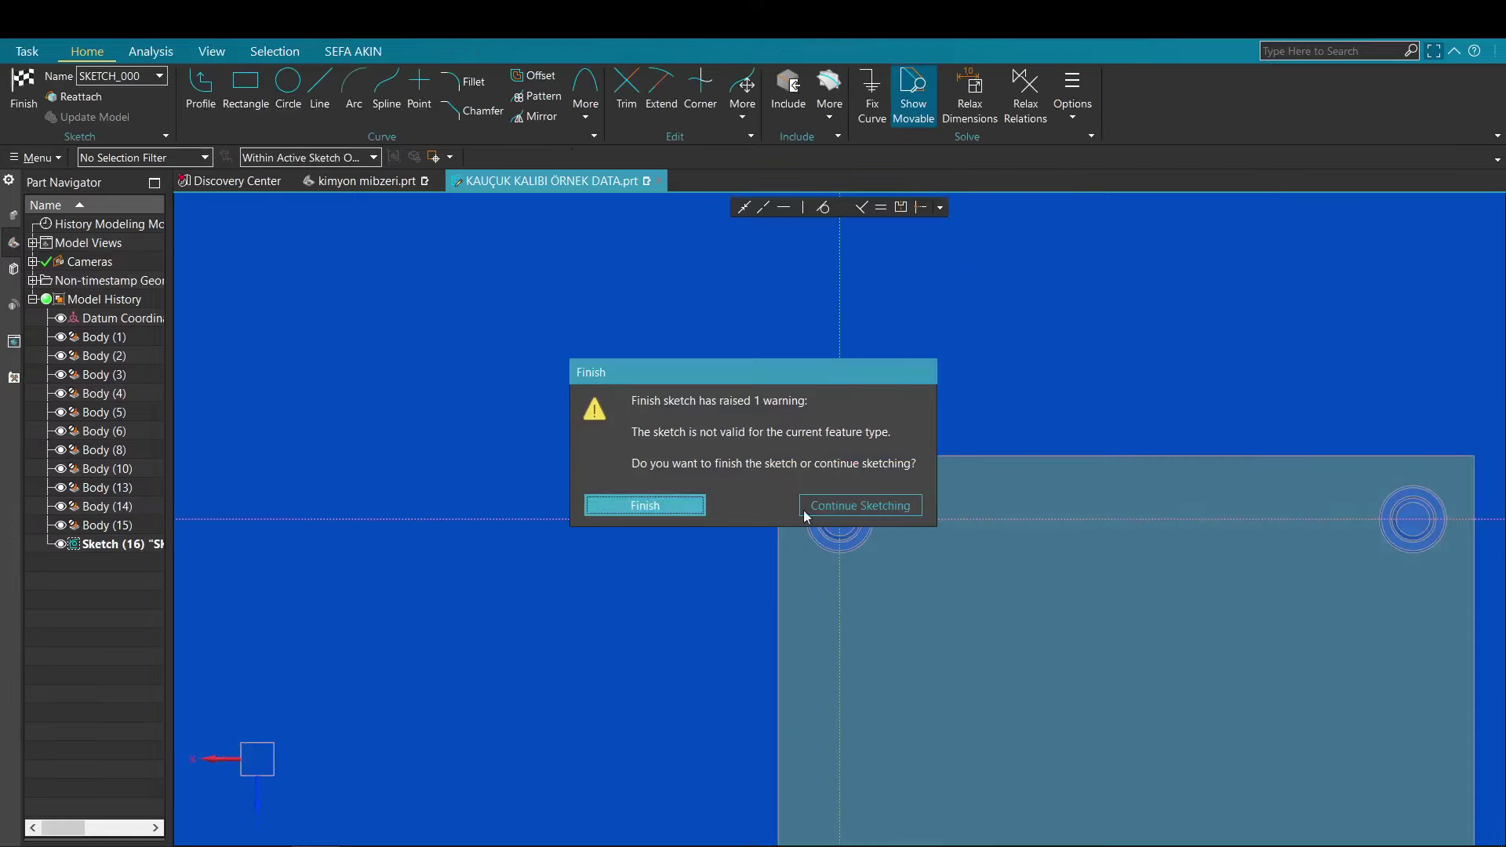
pyautogui.click(668, 507)
pyautogui.click(364, 844)
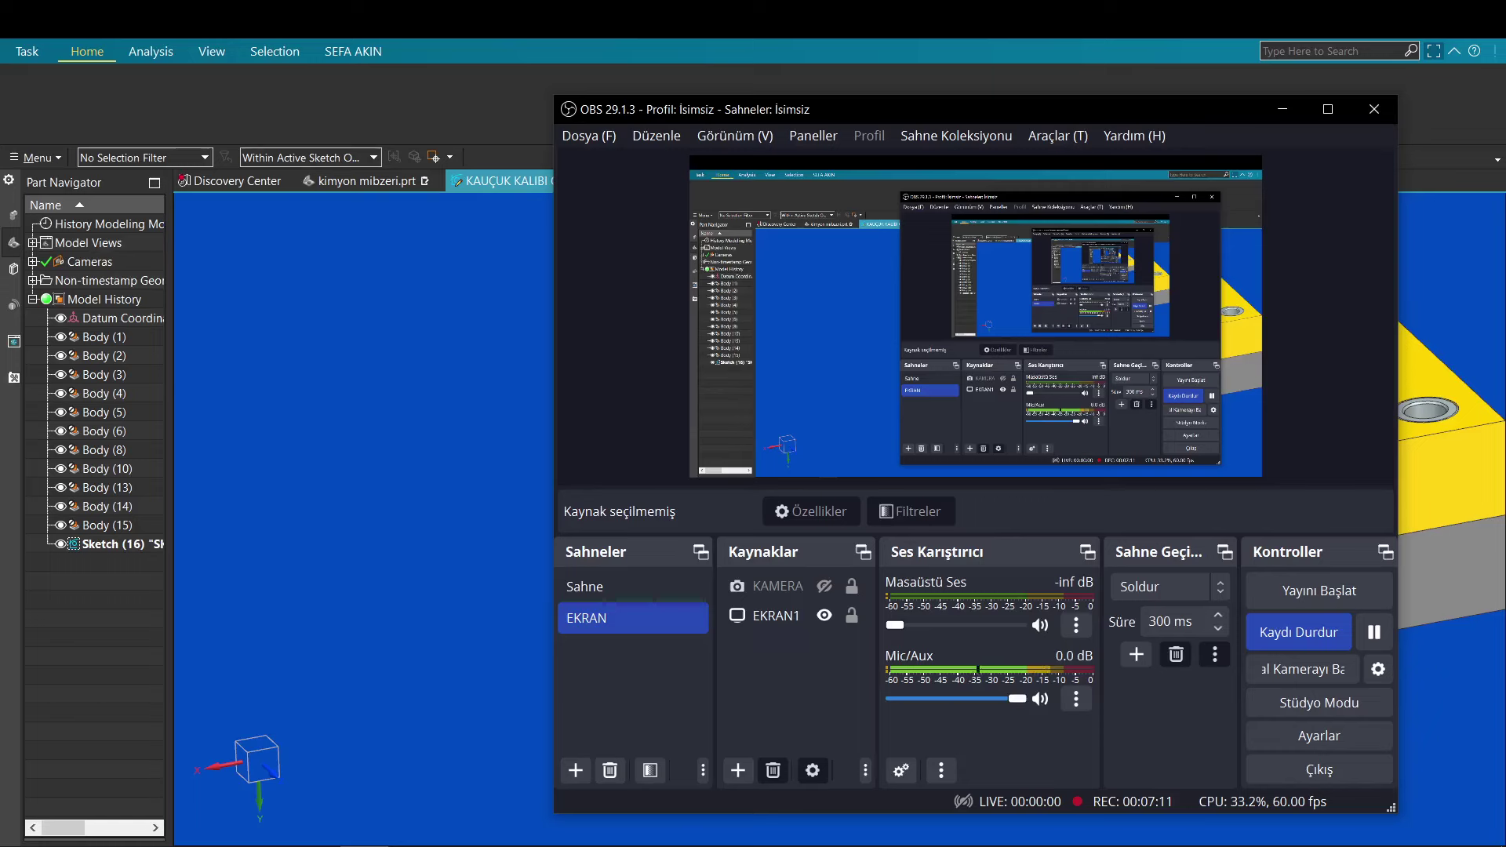
pyautogui.hotkey('alt', 'Tab')
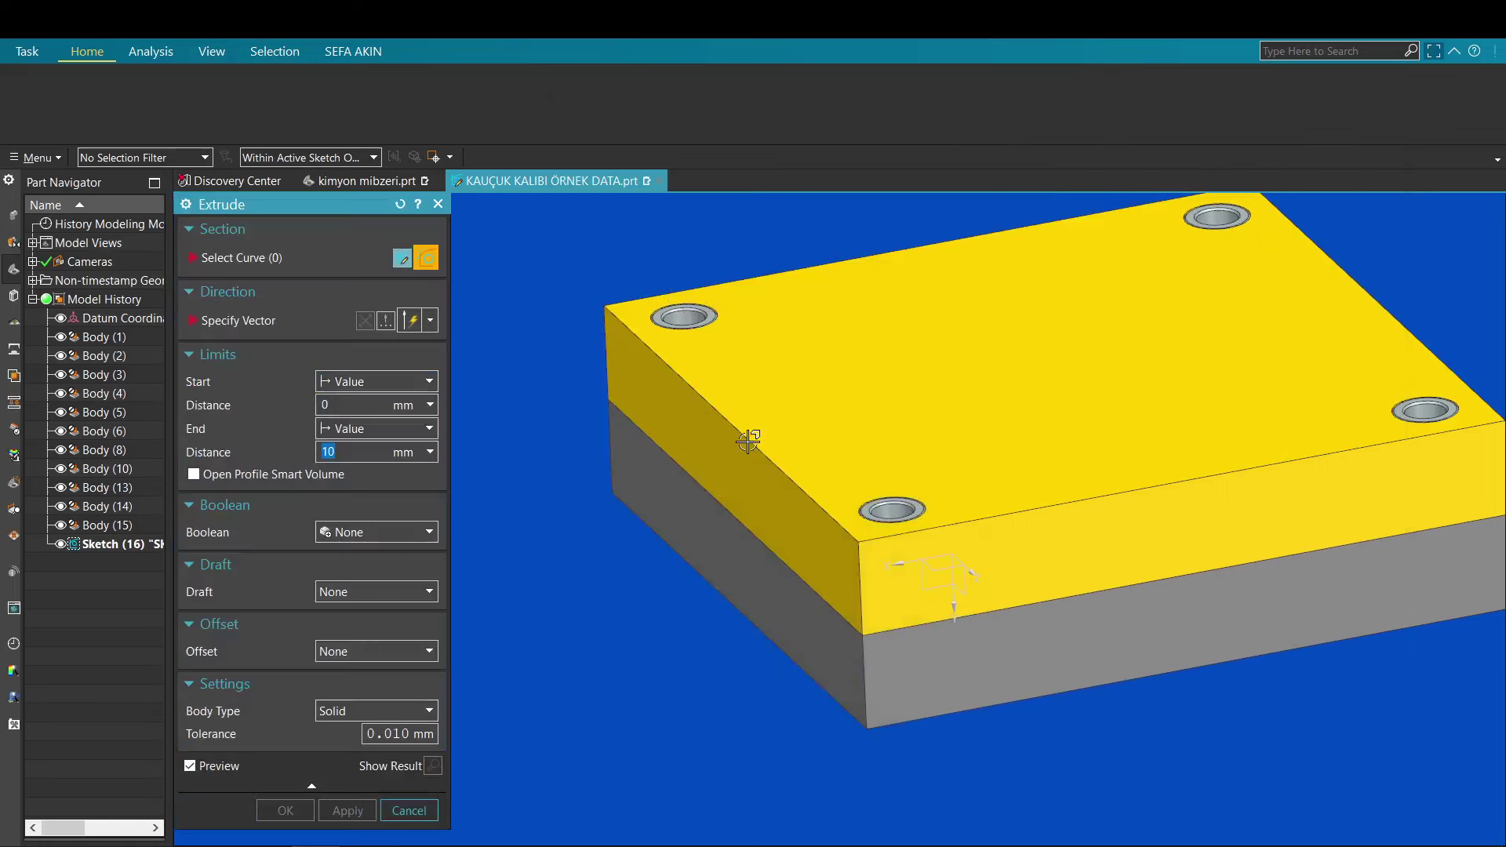
# Step: Extrude the upper plate's top edge on the positive X side 10 mm straight upward
pyautogui.click(748, 441)
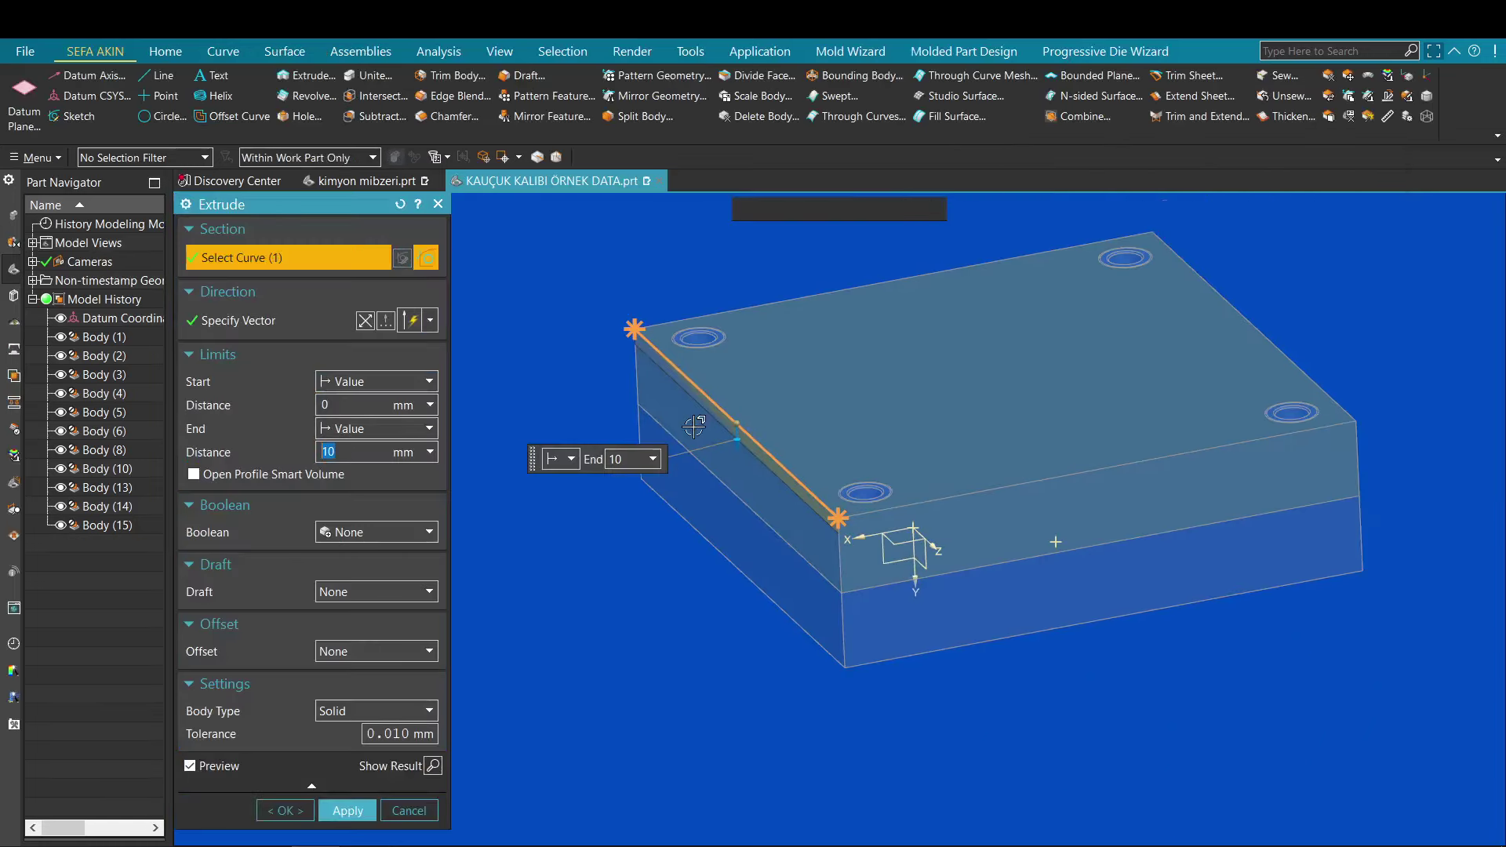
pyautogui.click(274, 320)
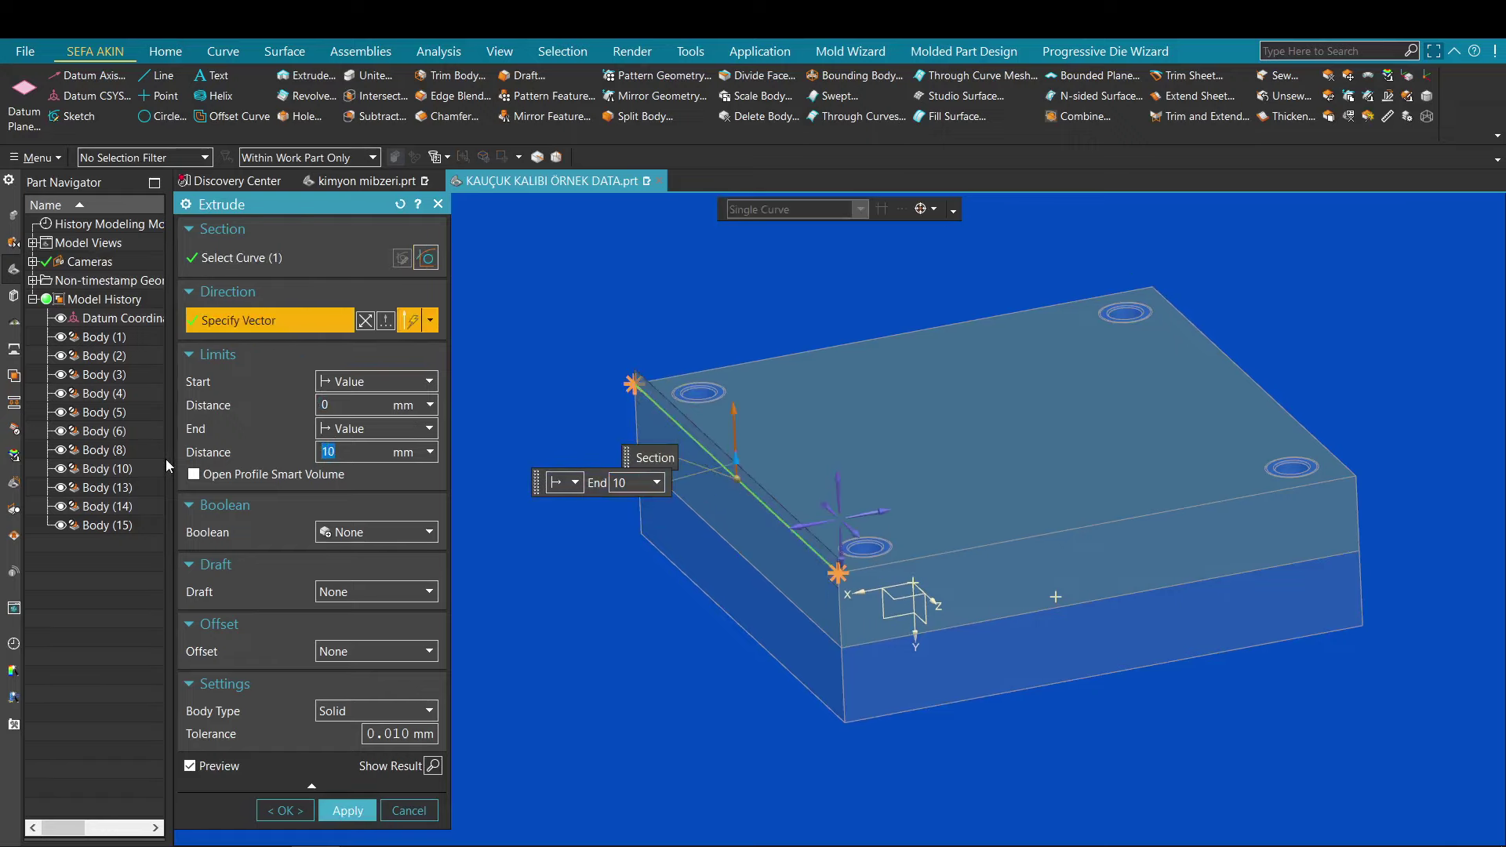
pyautogui.middleClick(812, 509)
pyautogui.scroll(1, 802, 536)
pyautogui.scroll(-1, 796, 534)
pyautogui.moveTo(794, 532); pyautogui.dragTo(692, 565, button='middle')
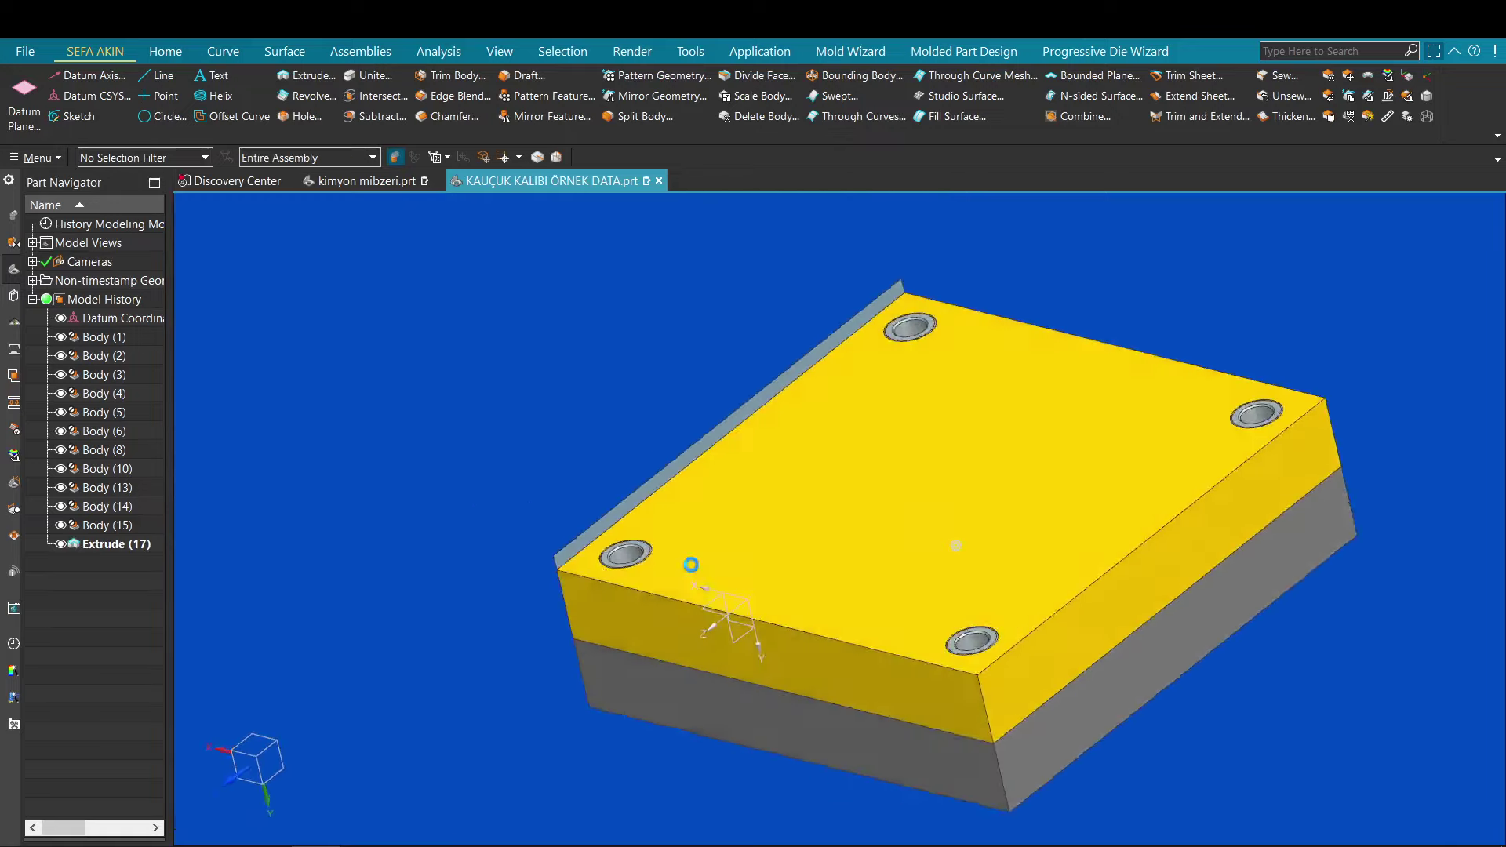
# Step: Thicken the extruded strip along the upper plate's top edge into a solid with a 2.5 mm offset
pyautogui.scroll(1, 691, 565)
pyautogui.moveTo(1307, 280); pyautogui.dragTo(1278, 312, button='middle')
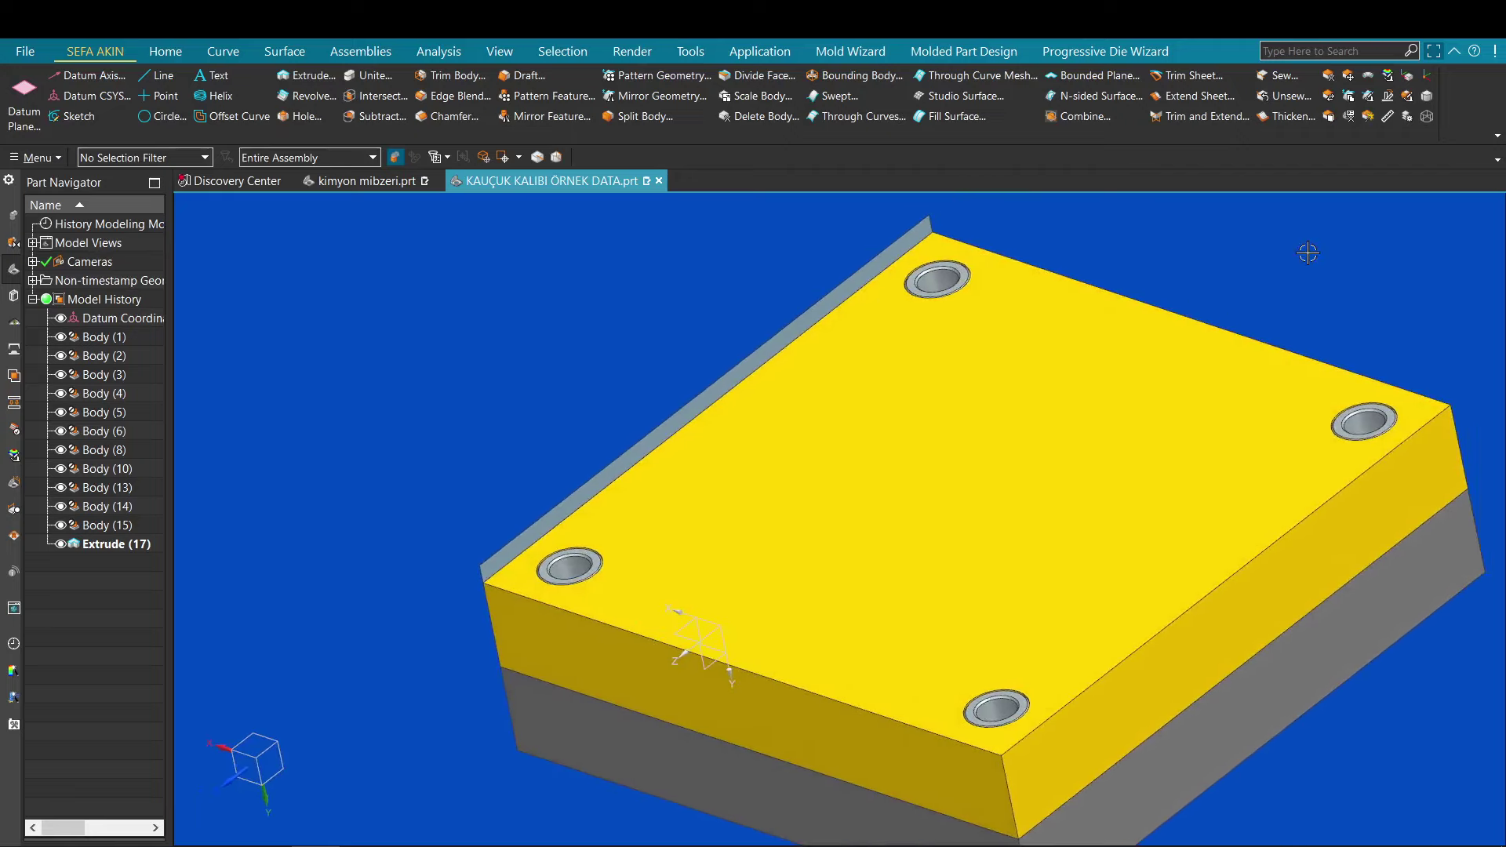
pyautogui.click(1260, 113)
pyautogui.scroll(4, 757, 268)
pyautogui.keyDown('shift'); pyautogui.moveTo(861, 295); pyautogui.dragTo(707, 545, button='middle'); pyautogui.keyUp('shift')
pyautogui.scroll(5, 990, 424)
pyautogui.click(998, 420)
pyautogui.middleClick(1404, 328)
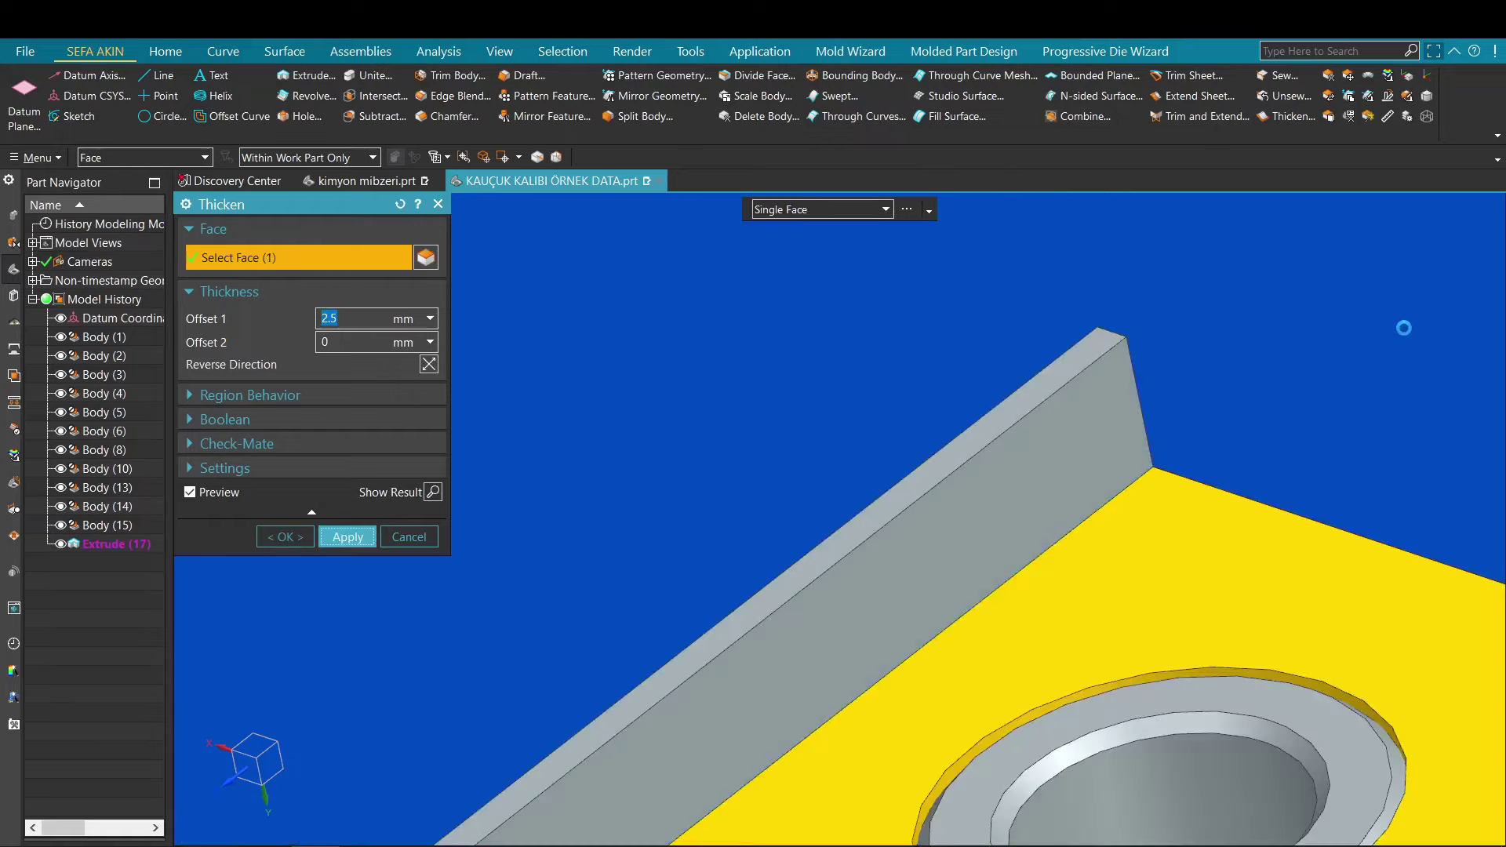
# Step: Stretch the thickened strip over the whole upper plate by replacing its inner face with the plate's opposite side face
pyautogui.scroll(-1, 1317, 314)
pyautogui.click(1330, 96)
pyautogui.click(1086, 383)
pyautogui.middleClick(1098, 384)
pyautogui.scroll(-4, 1165, 376)
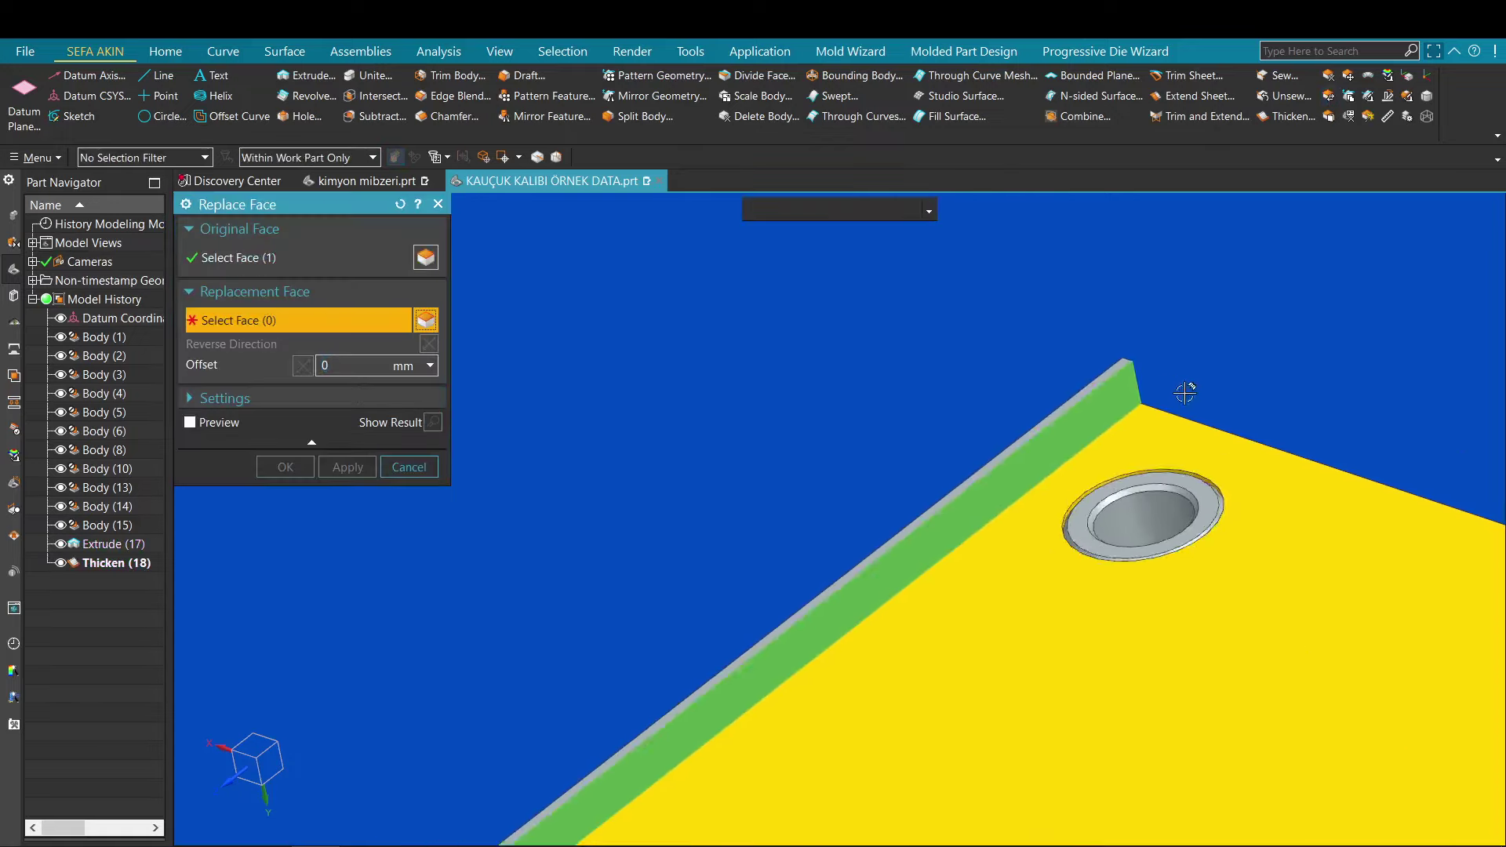
pyautogui.keyDown('shift'); pyautogui.moveTo(1149, 353); pyautogui.dragTo(1012, 259, button='middle'); pyautogui.keyUp('shift')
pyautogui.scroll(-6, 1184, 367)
pyautogui.keyDown('shift'); pyautogui.moveTo(1436, 475); pyautogui.dragTo(1032, 480, button='middle'); pyautogui.keyUp('shift')
pyautogui.scroll(3, 1112, 538)
pyautogui.click(1112, 541)
pyautogui.scroll(-1, 1208, 439)
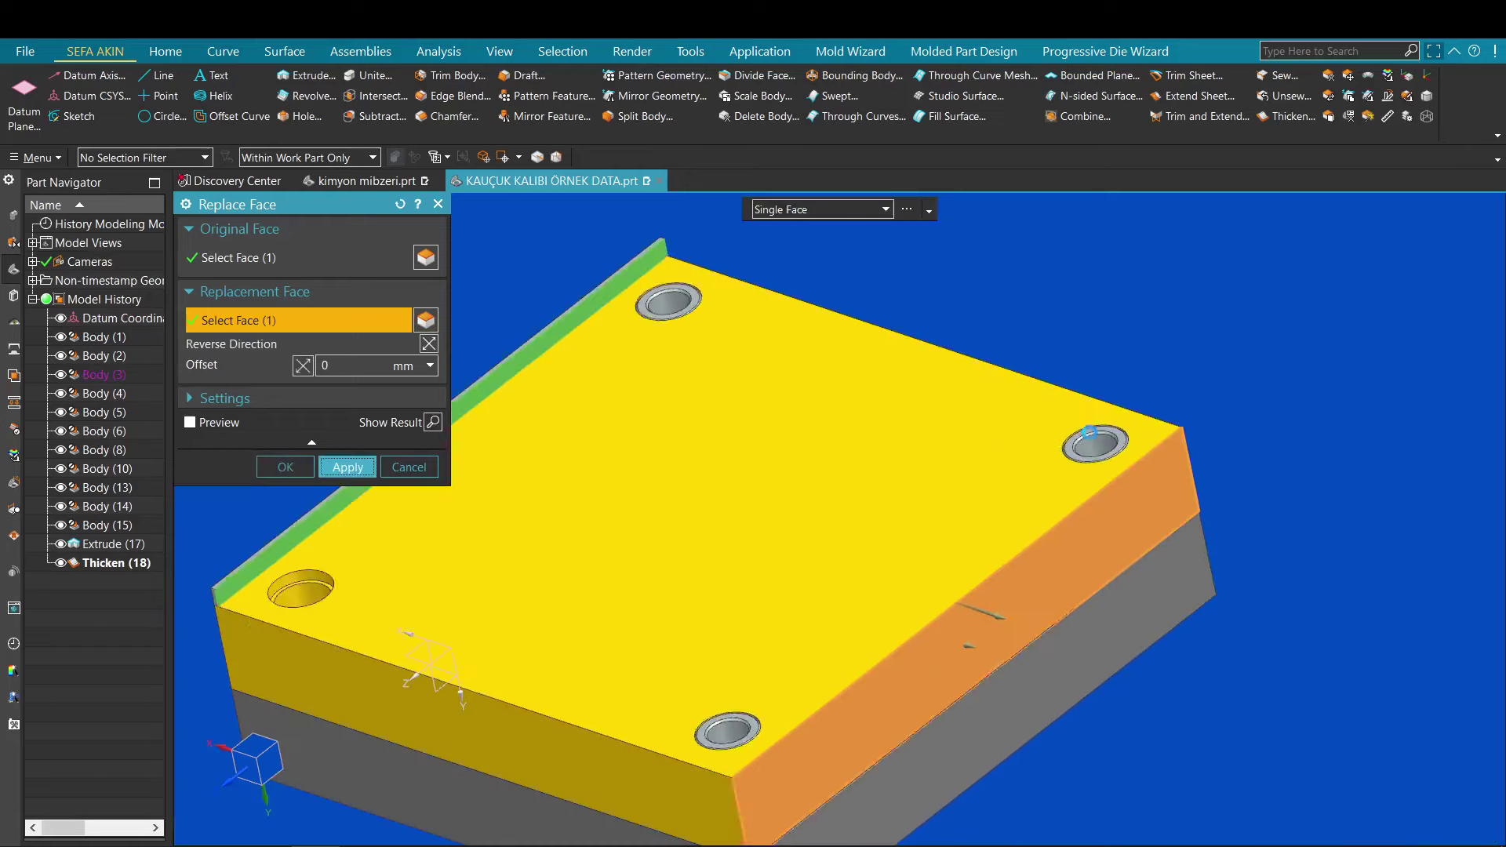
pyautogui.middleClick(1098, 502)
pyautogui.scroll(1, 1019, 467)
pyautogui.scroll(-4, 1038, 459)
pyautogui.press('Escape')
# Step: Remove the parameters from the history entries Body (13) through Replace Face, including the new cover plate's features
pyautogui.scroll(4, 761, 482)
pyautogui.moveTo(761, 482); pyautogui.dragTo(965, 478, button='middle')
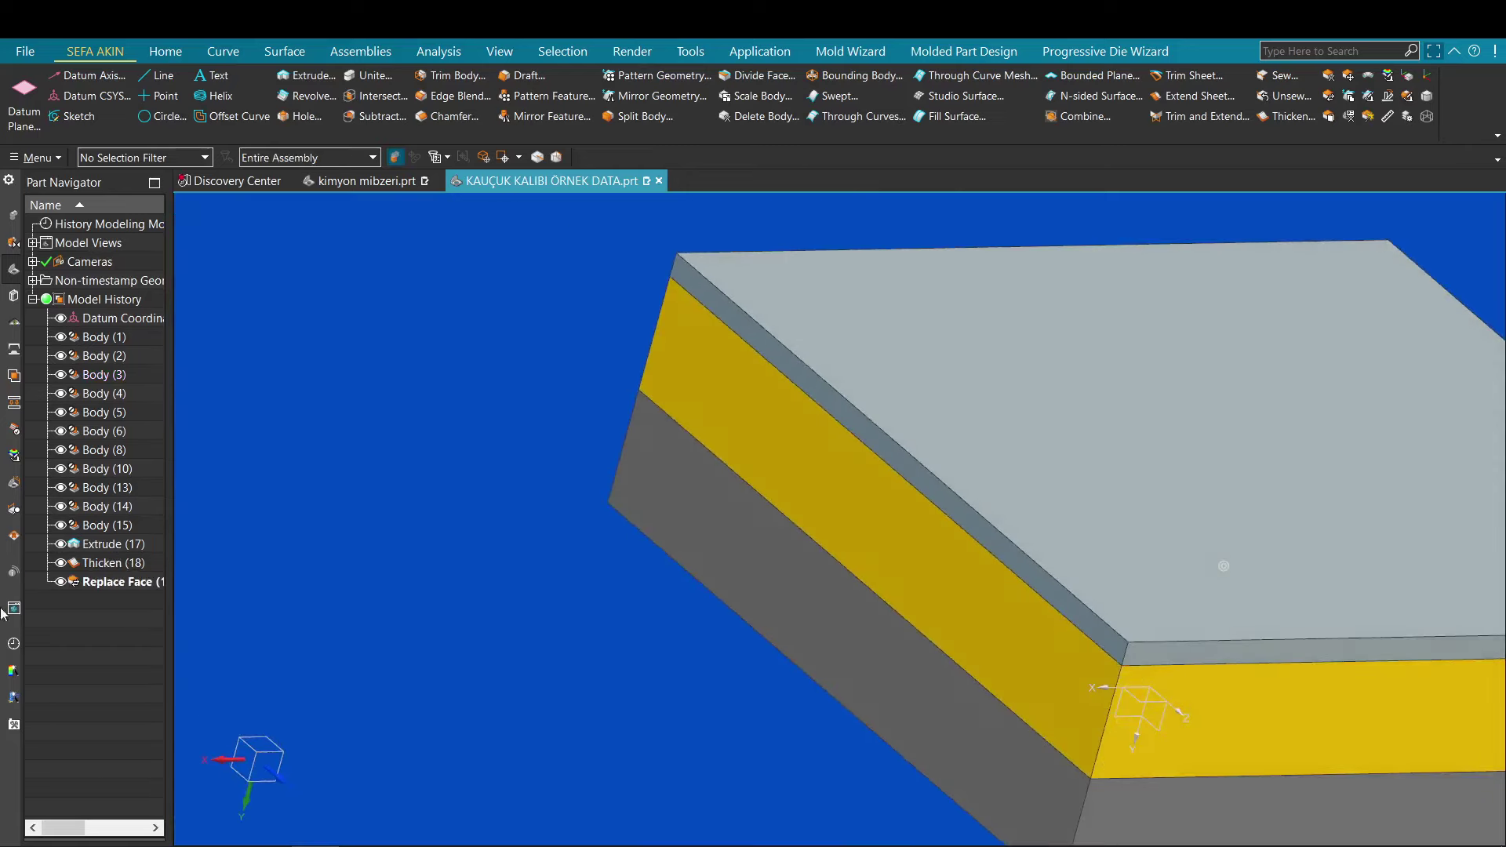
pyautogui.keyDown('shift'); pyautogui.click(115, 582); pyautogui.keyUp('shift')
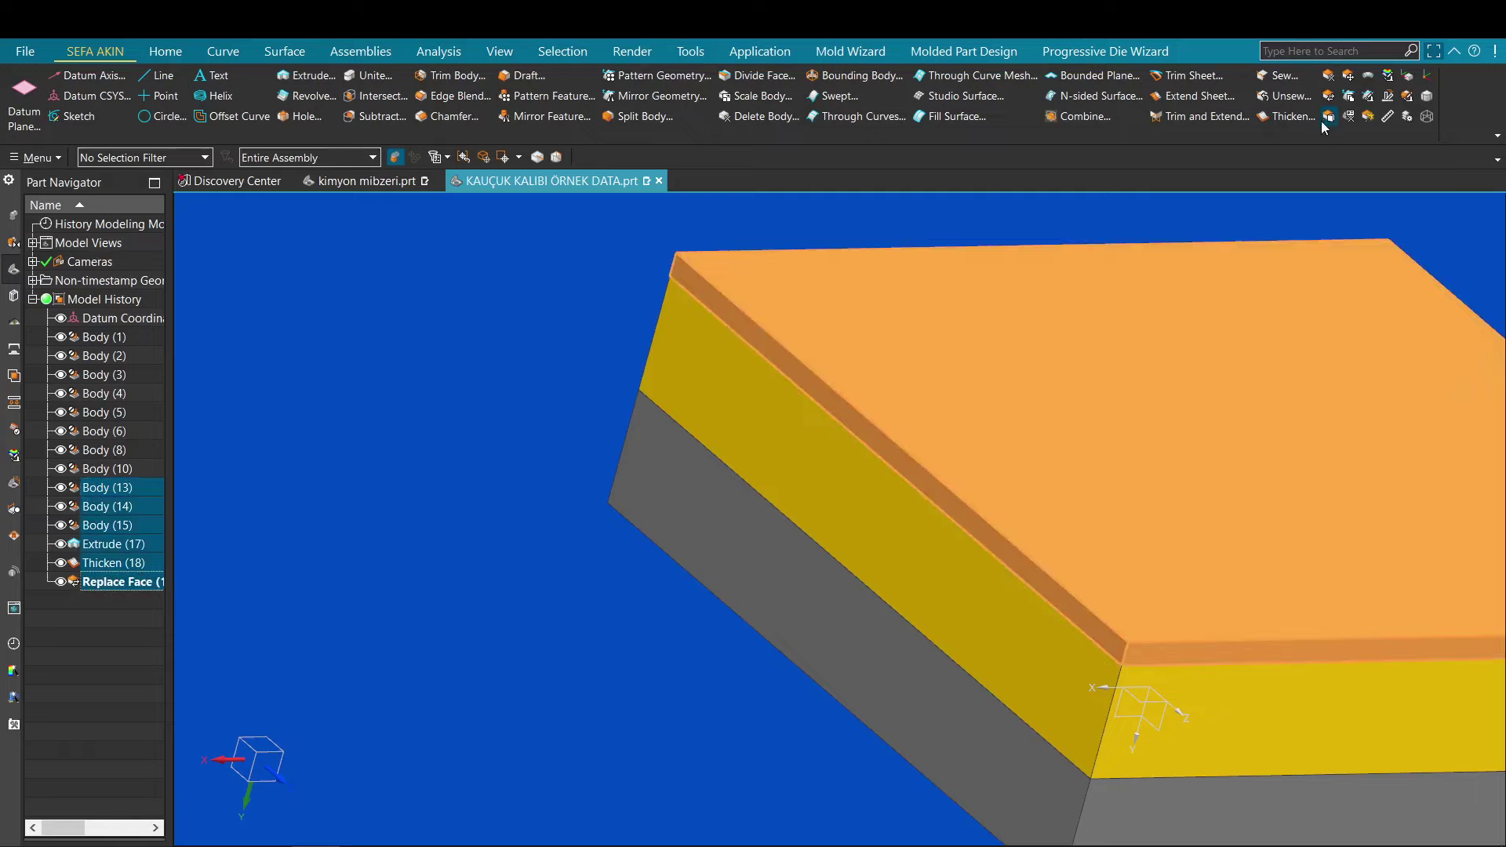
pyautogui.click(1348, 116)
pyautogui.click(348, 311)
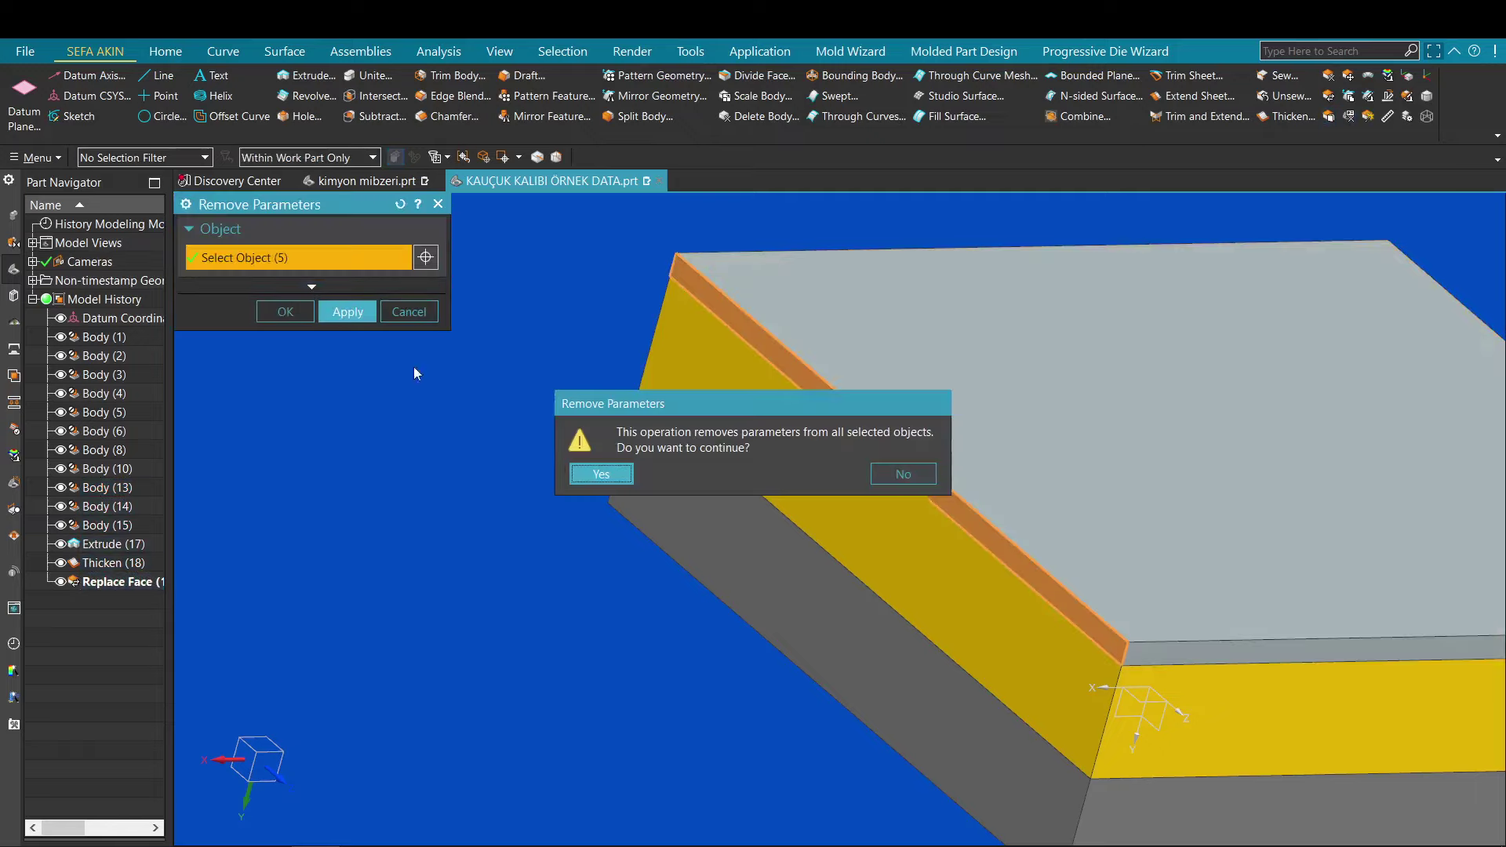
pyautogui.click(606, 480)
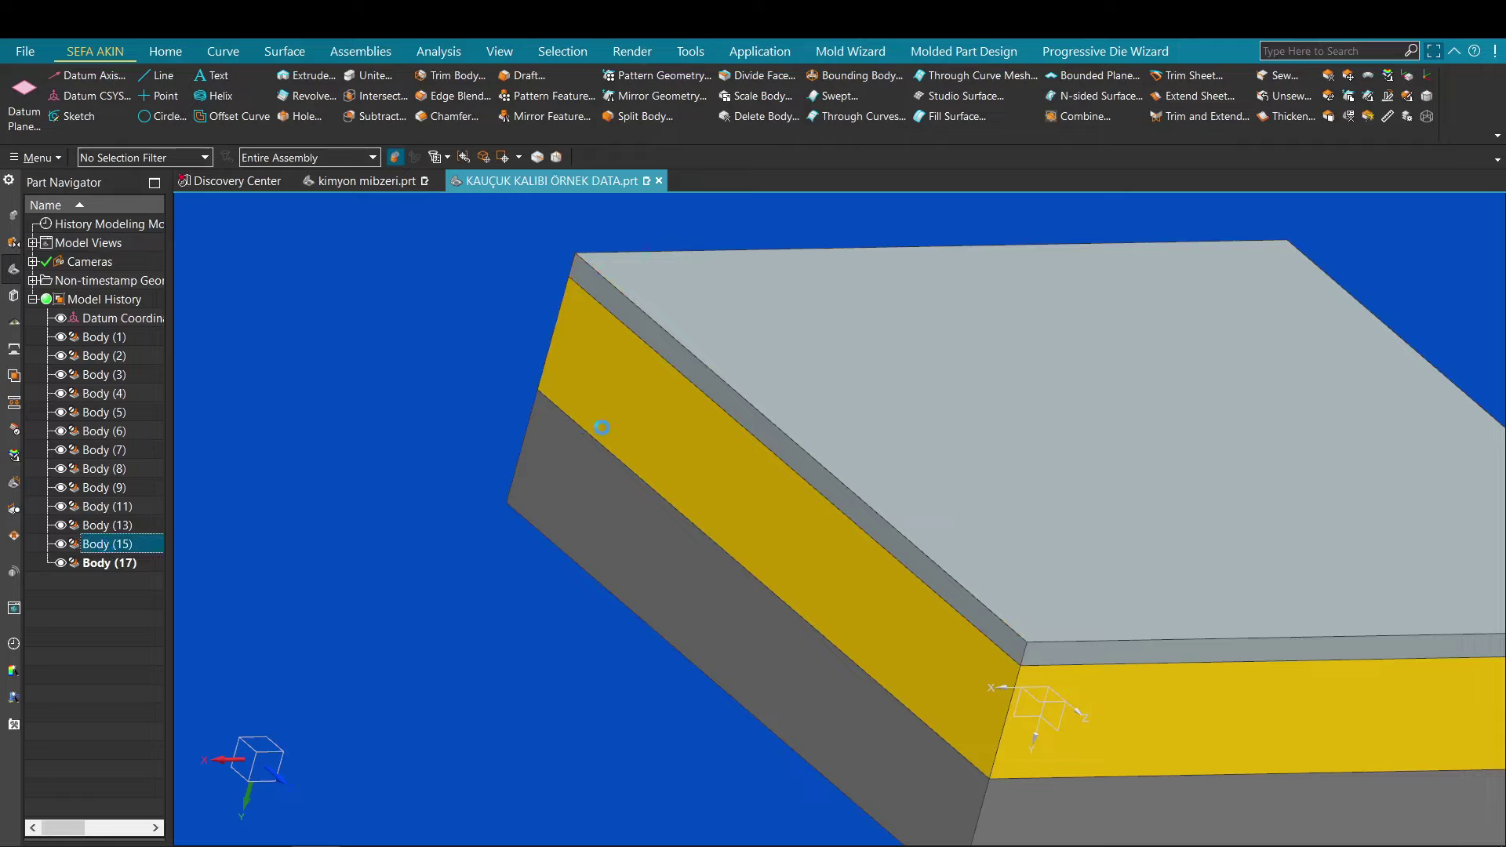
# Step: Isolate the yellow upper plate and the new cover plate by hiding all other bodies and the datum coordinate system
pyautogui.scroll(3, 601, 428)
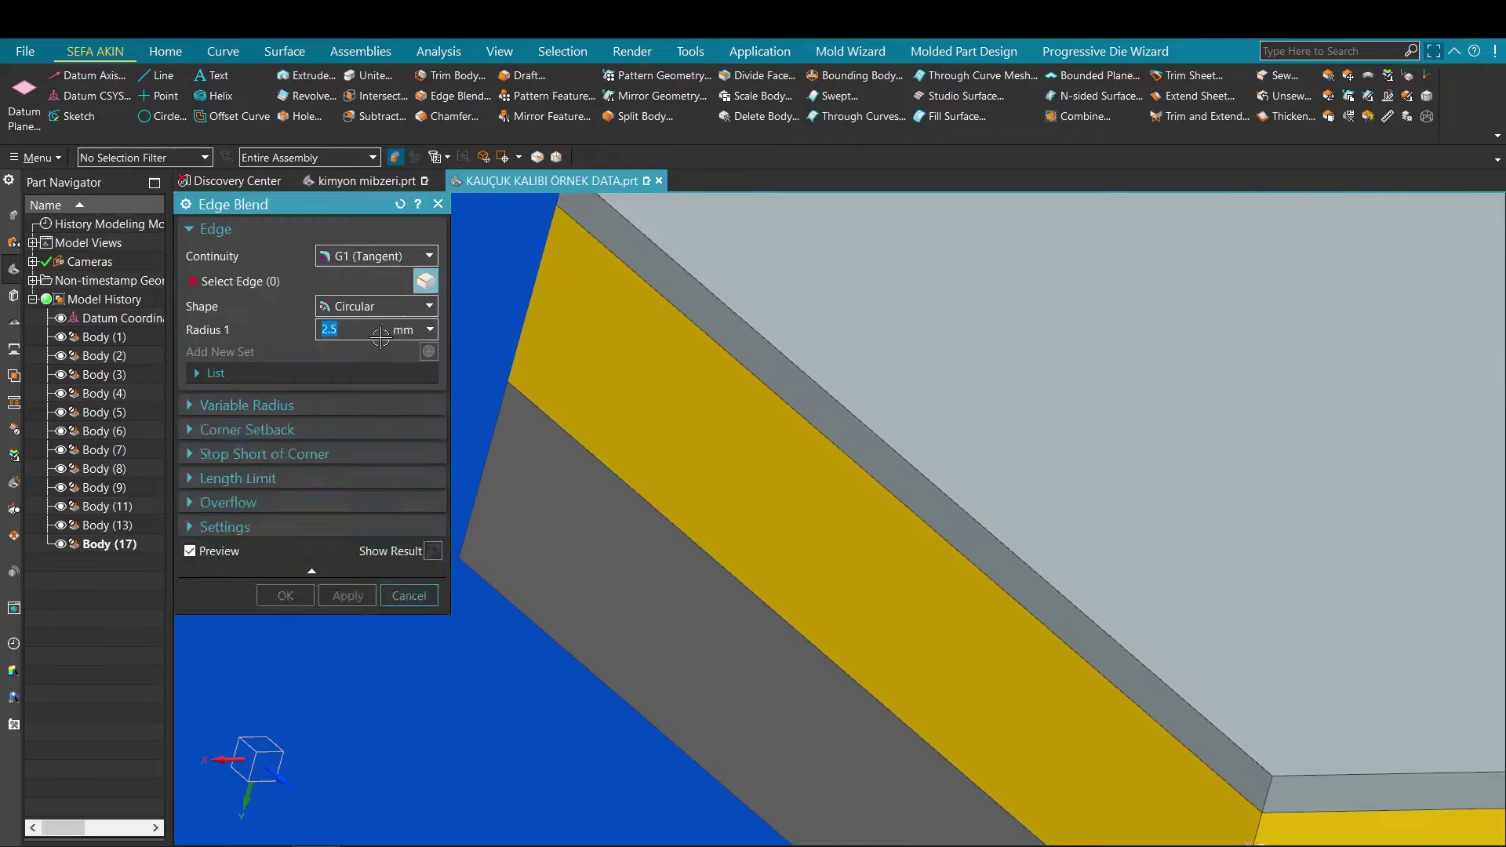
pyautogui.press('Escape')
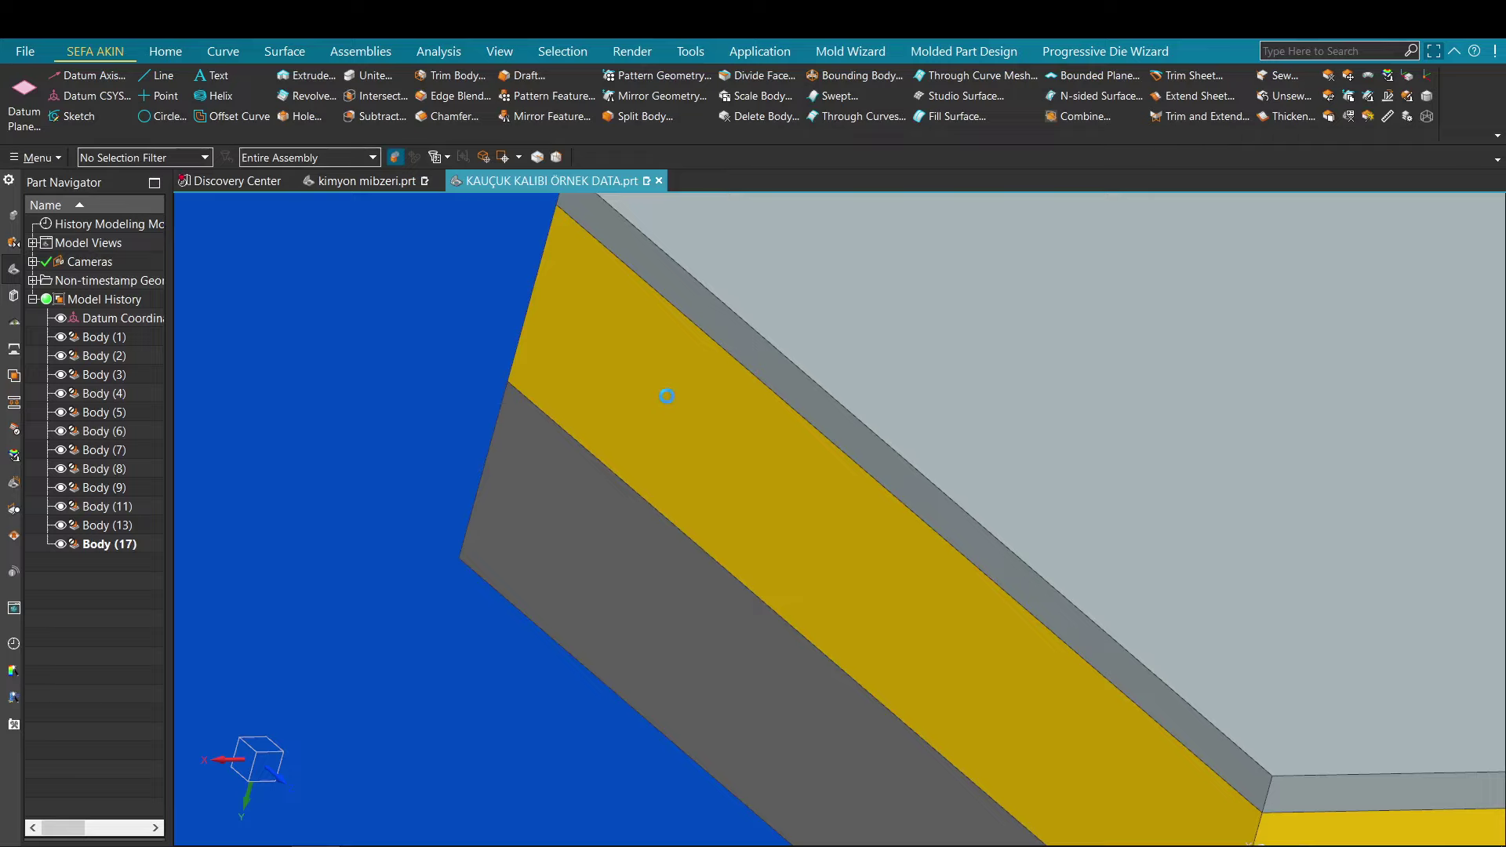
pyautogui.scroll(-2, 666, 396)
pyautogui.click(669, 515)
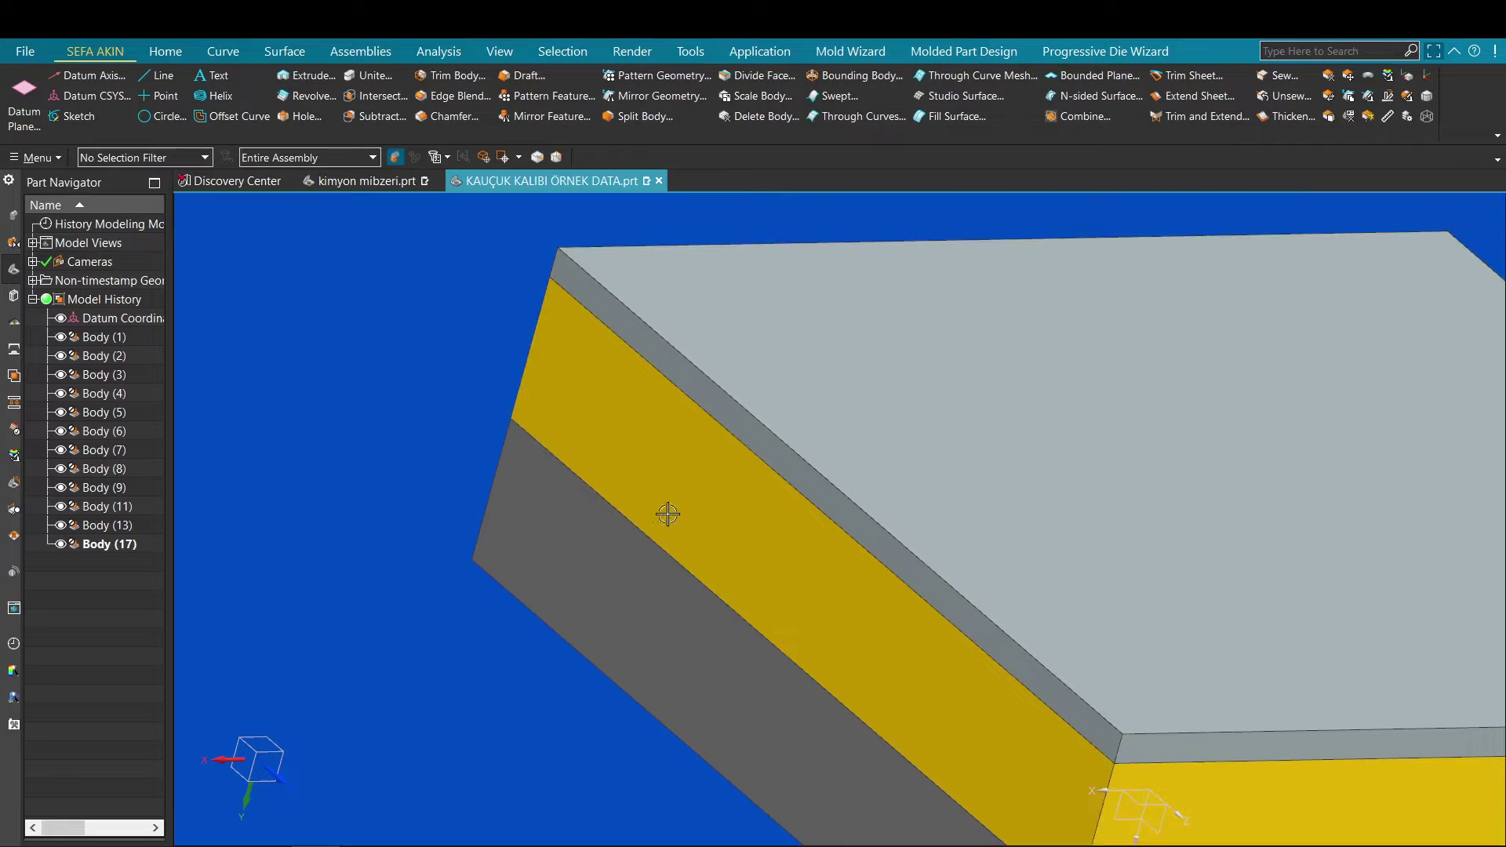
pyautogui.hotkey('ctrl', 'b')
pyautogui.click(839, 457)
pyautogui.hotkey('ctrl', 'b')
pyautogui.hotkey('ctrl', 'shift', 'b')
pyautogui.scroll(-2, 839, 457)
pyautogui.moveTo(955, 458); pyautogui.dragTo(856, 429, button='middle')
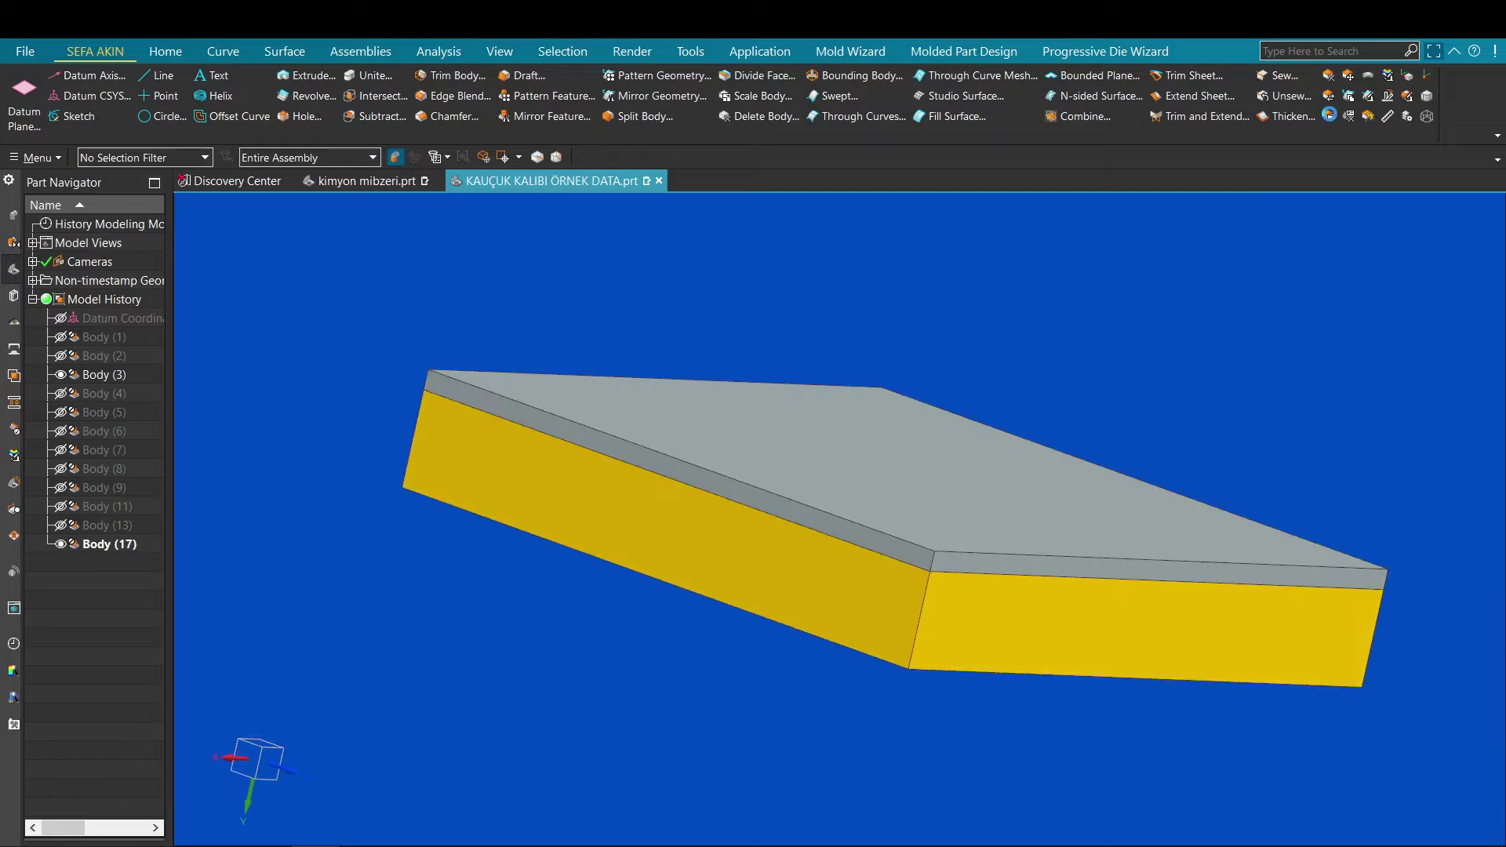
# Step: Offset the cover plate's four side faces outward by 30 mm
pyautogui.click(1329, 116)
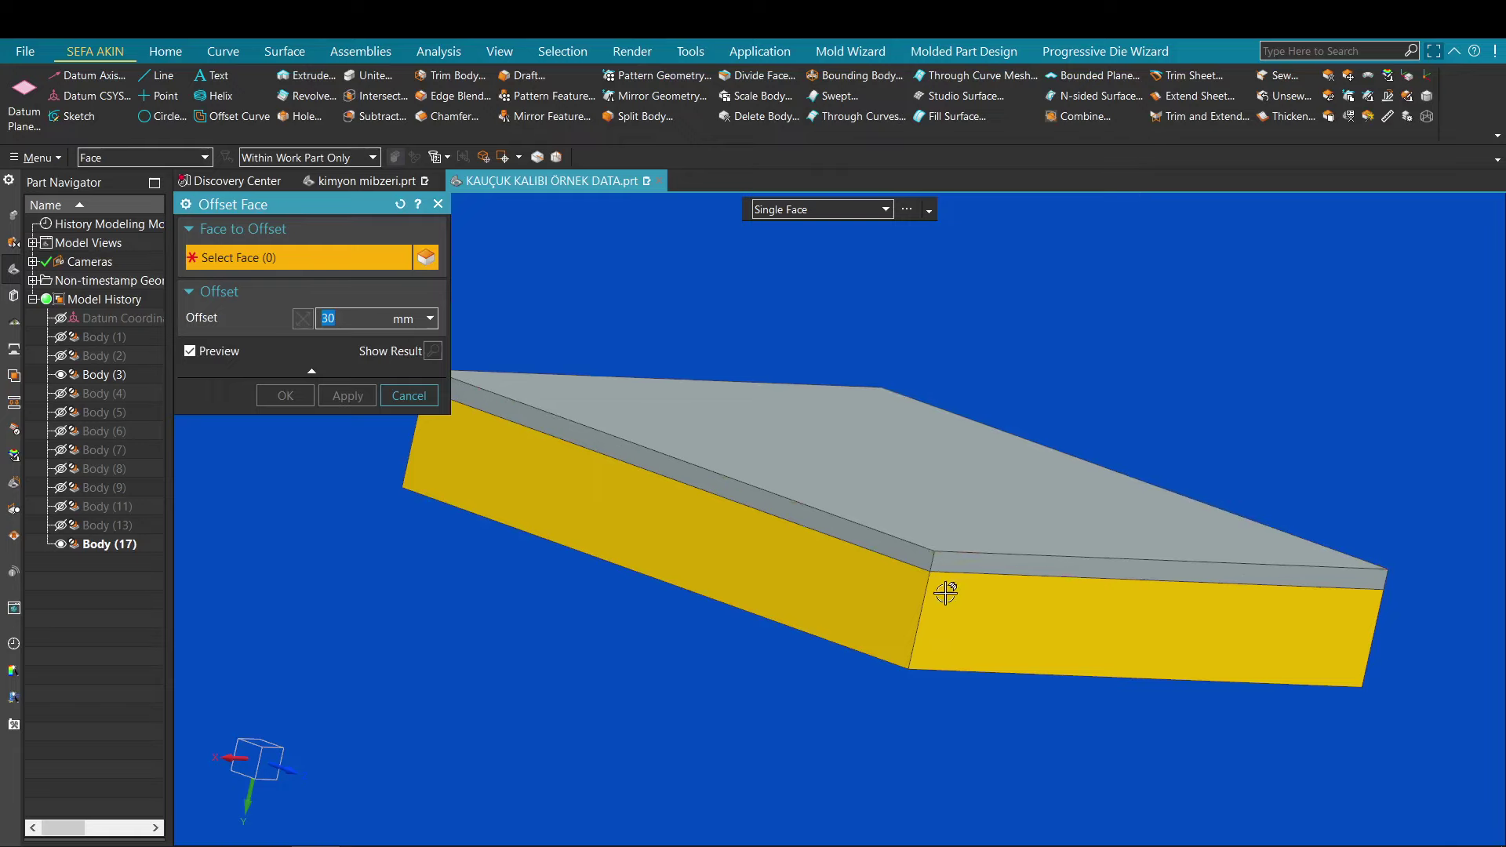
pyautogui.scroll(4, 946, 594)
pyautogui.click(965, 555)
pyautogui.click(976, 469)
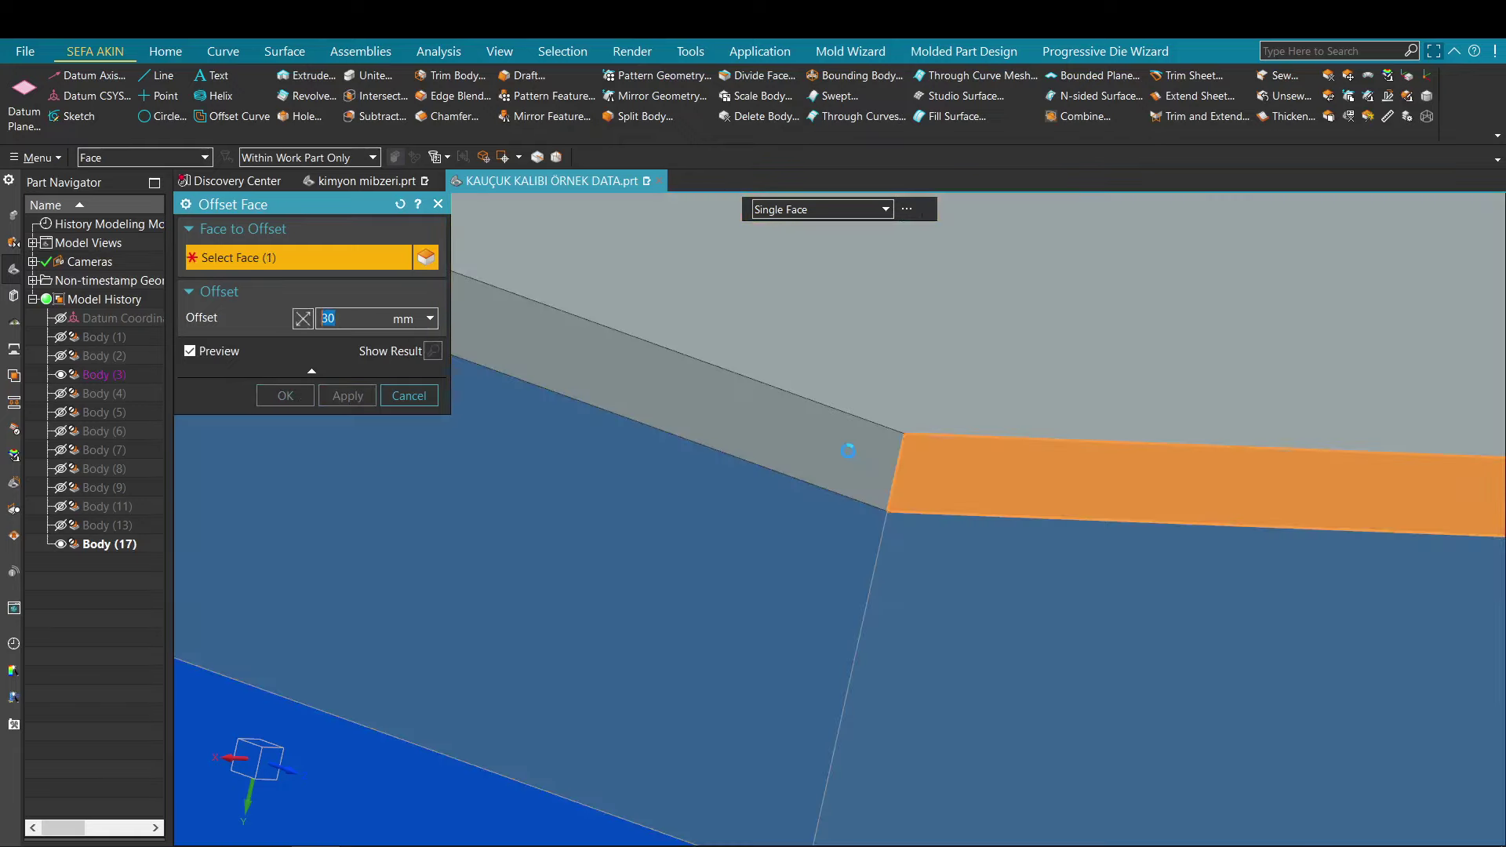
pyautogui.click(850, 448)
pyautogui.scroll(-7, 789, 513)
pyautogui.scroll(-3, 812, 508)
pyautogui.moveTo(811, 507)
pyautogui.mouseDown(button='middle')
pyautogui.moveTo(793, 505)
pyautogui.moveTo(821, 502)
pyautogui.mouseUp(button='middle')
pyautogui.scroll(7, 821, 504)
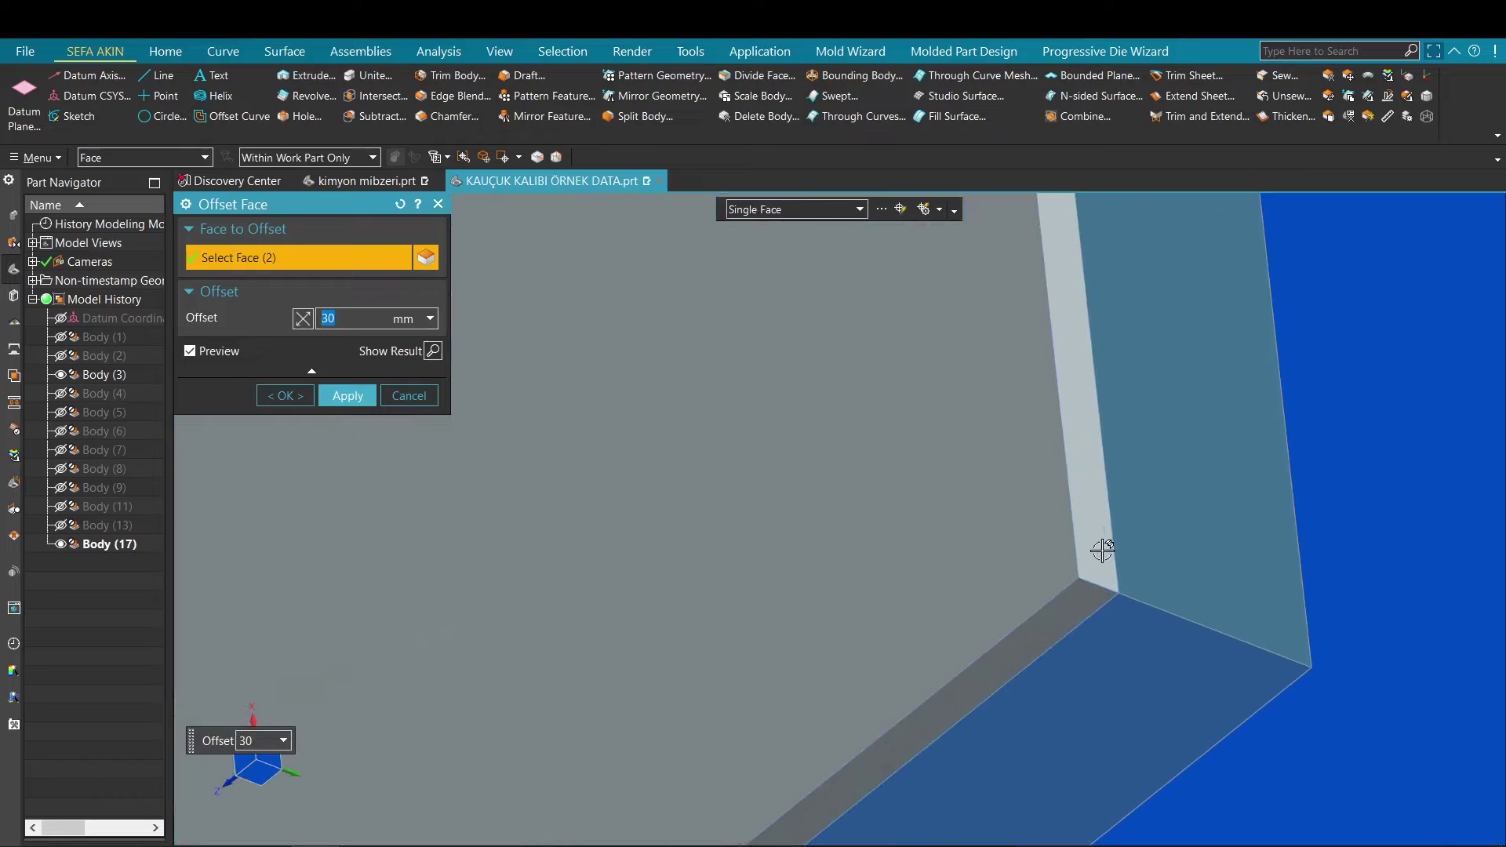
pyautogui.middleClick(917, 480)
pyautogui.scroll(-5, 917, 480)
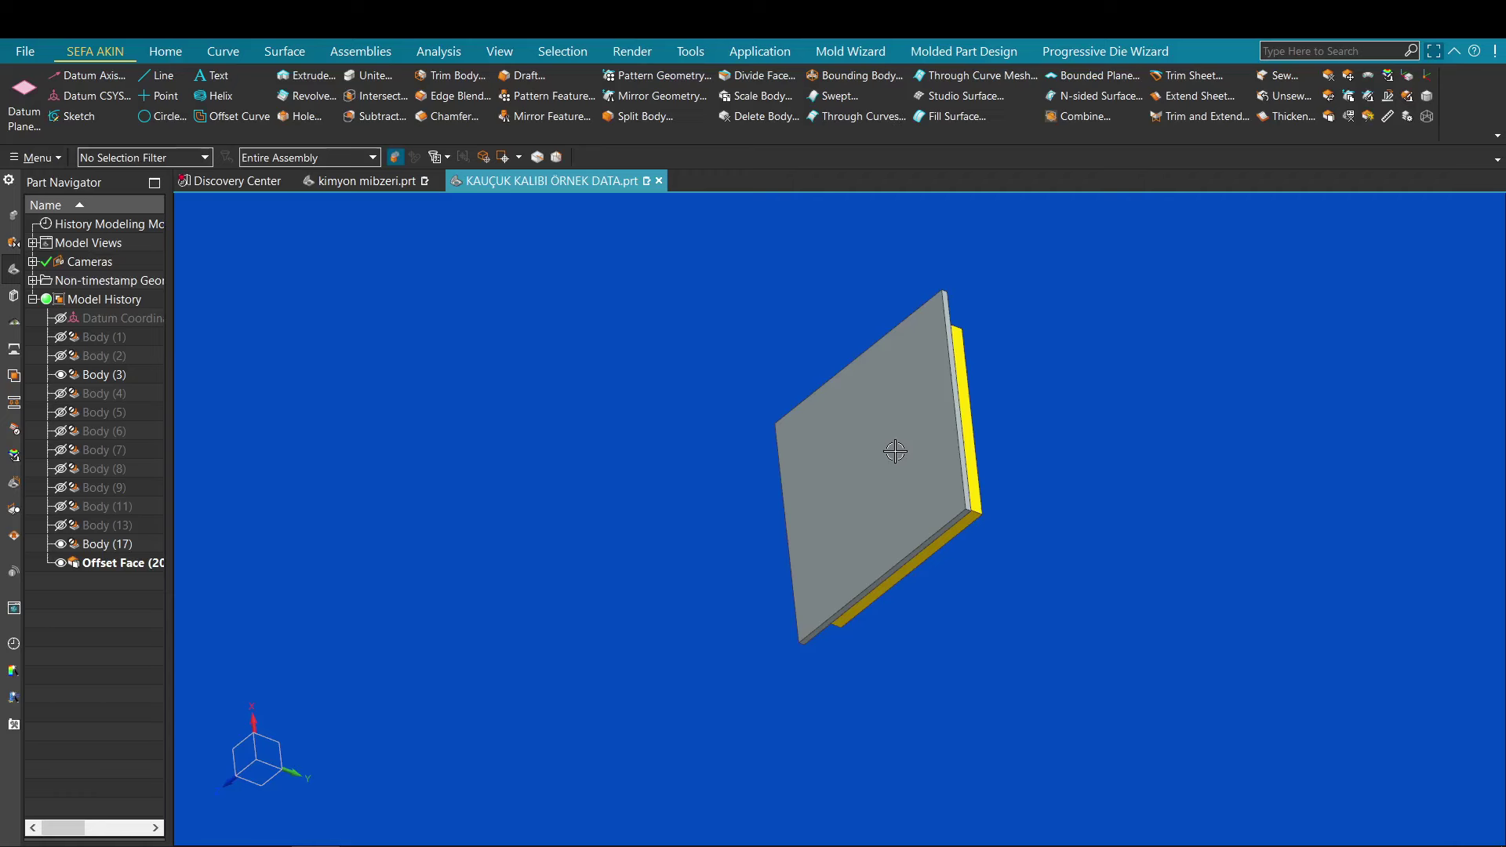
# Step: Try to replace one of the yellow plate's side faces with the cover plate's inner face
pyautogui.moveTo(988, 447); pyautogui.dragTo(924, 615, button='middle')
pyautogui.scroll(4, 924, 615)
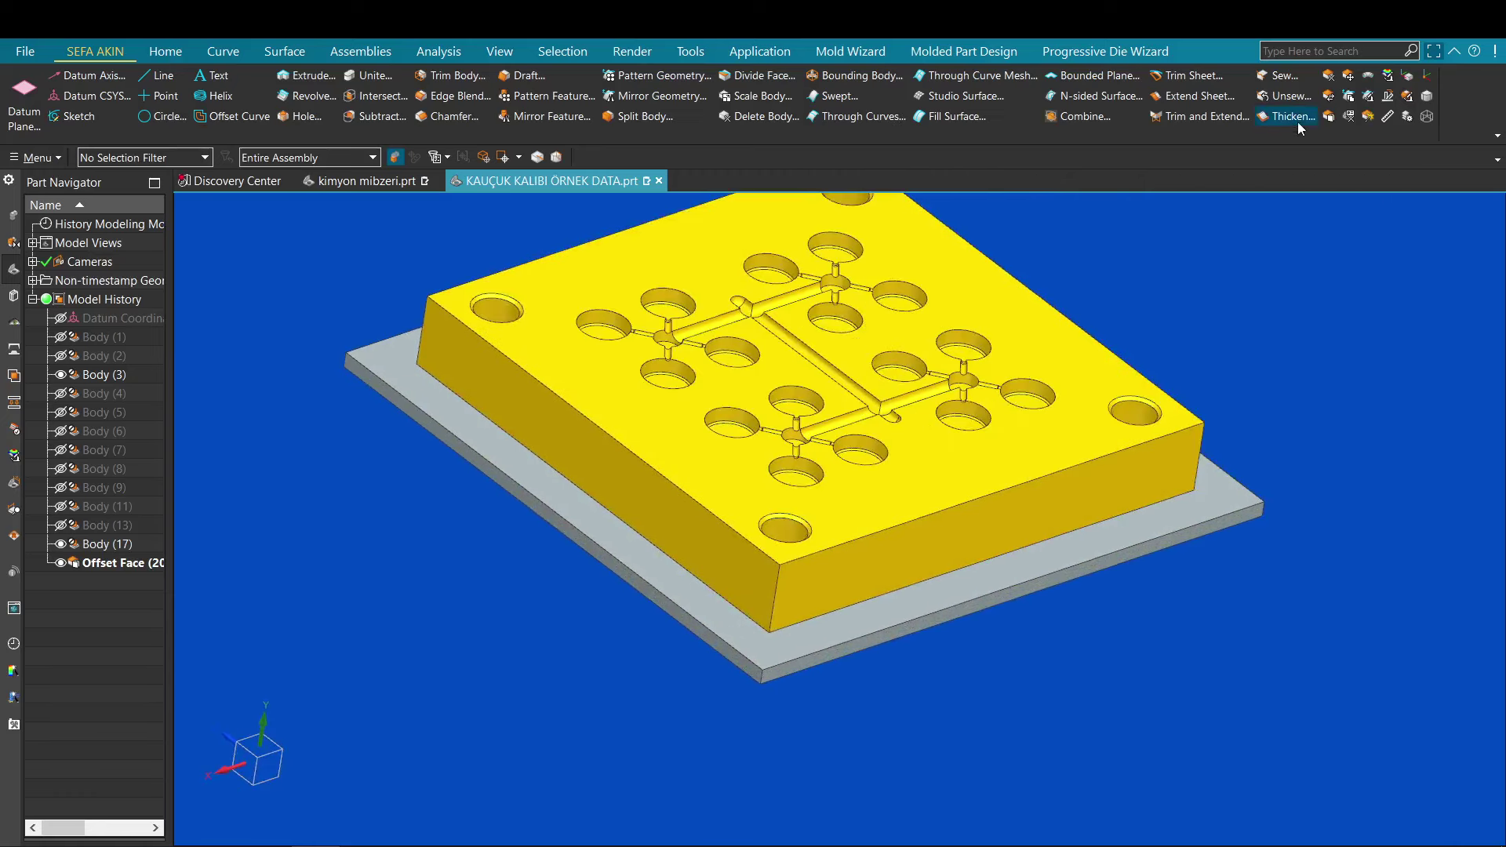
pyautogui.click(1330, 102)
pyautogui.click(1135, 492)
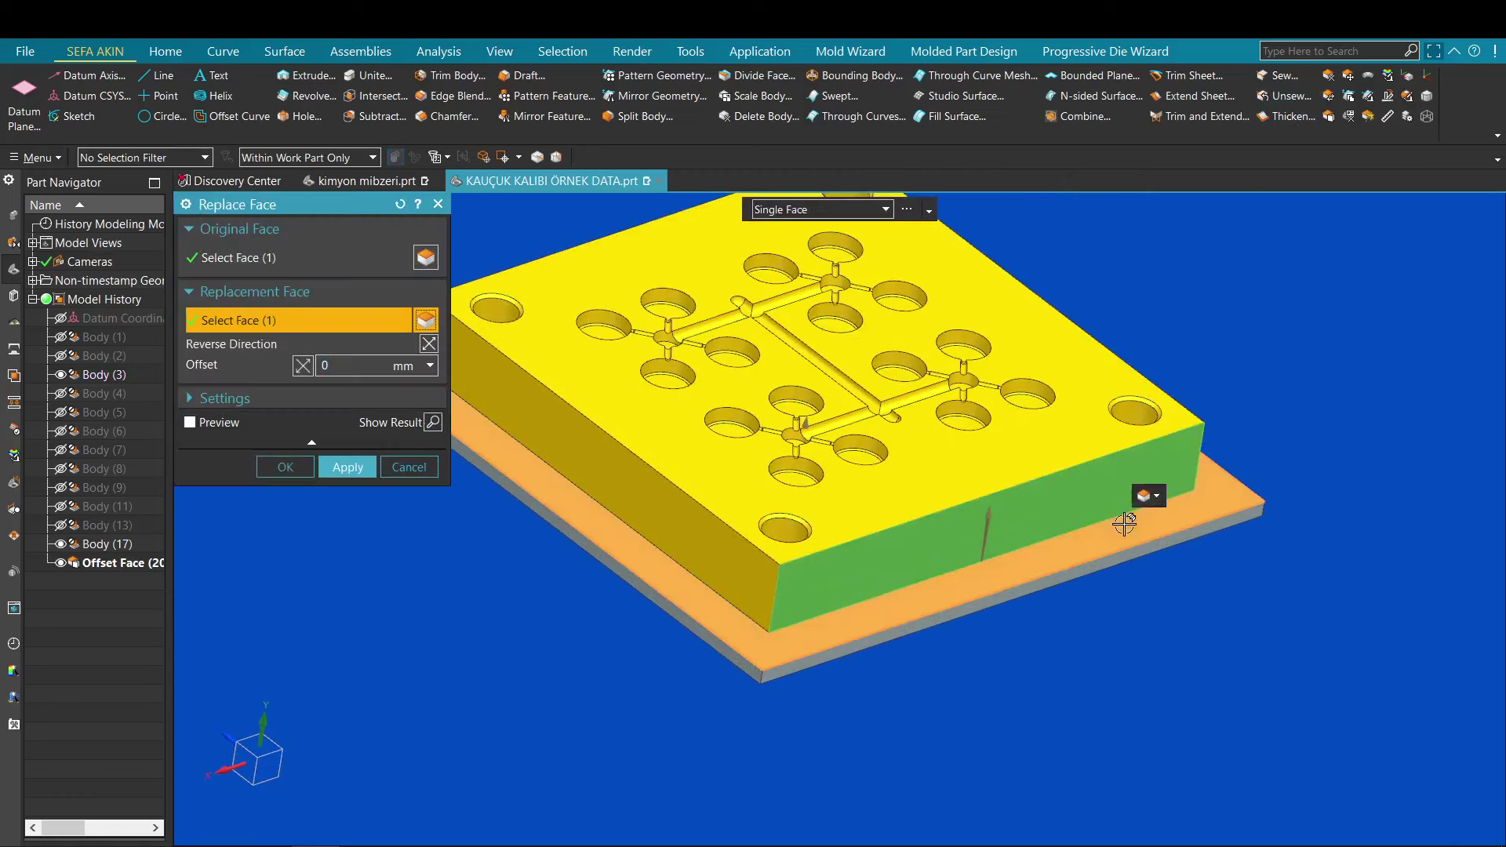
pyautogui.middleClick(726, 601)
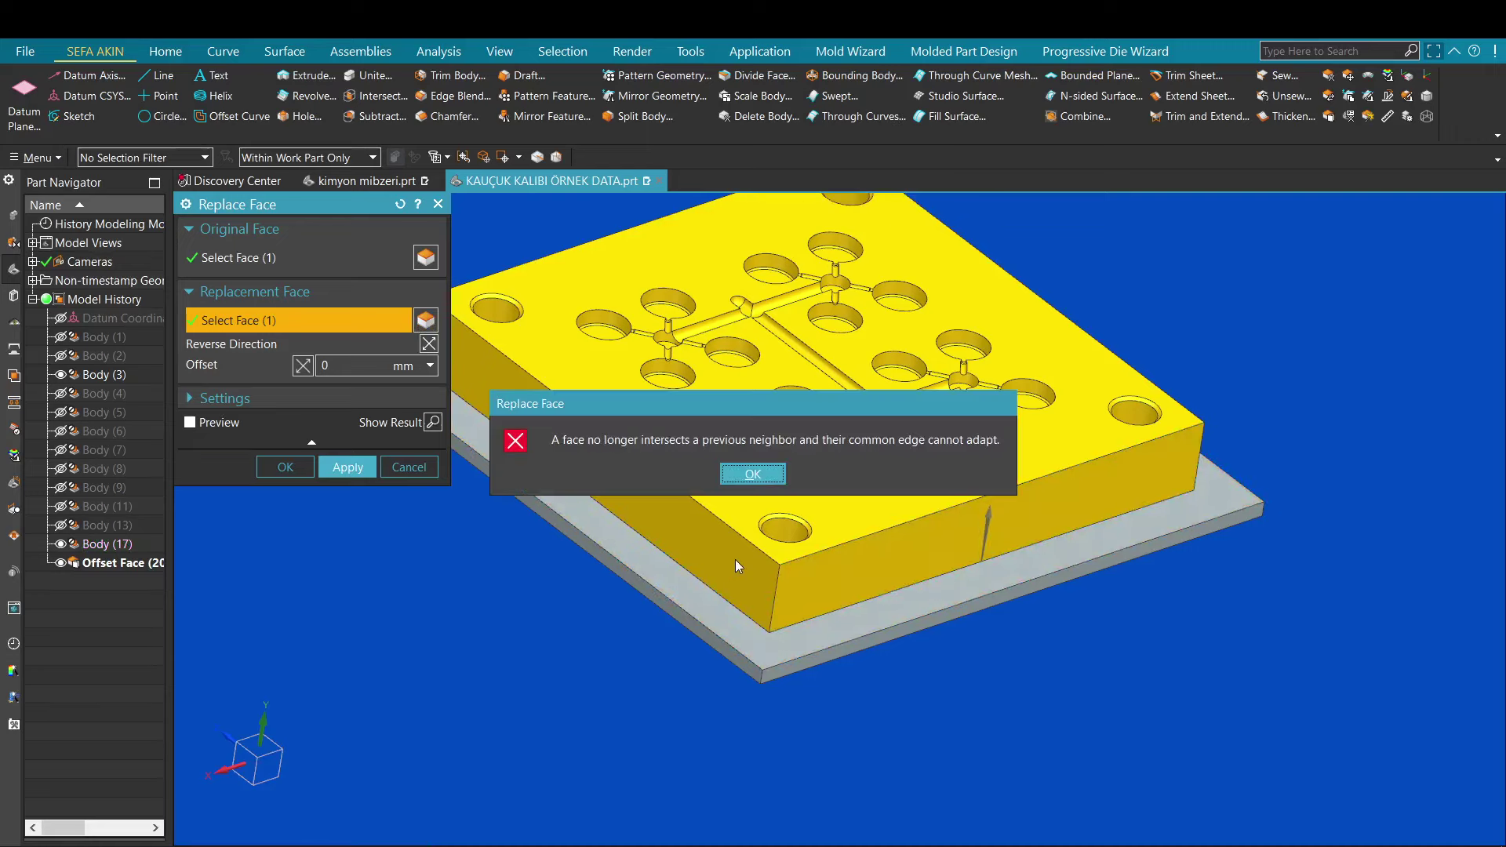
pyautogui.press('Return')
pyautogui.click(410, 467)
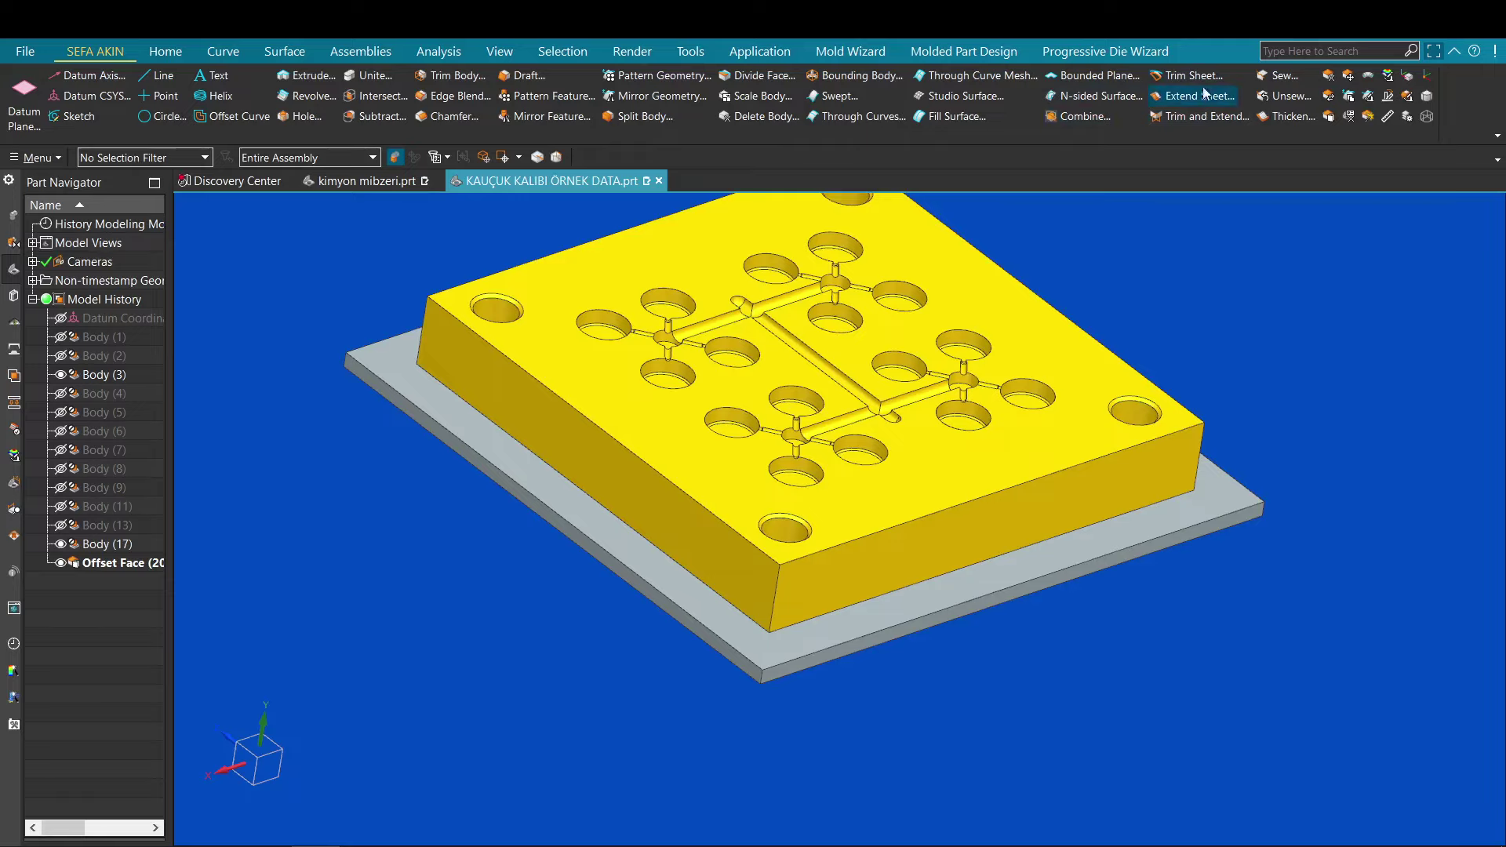
# Step: Split the cover plate along the planes of the yellow plate's negative Z and positive X side faces
pyautogui.click(645, 118)
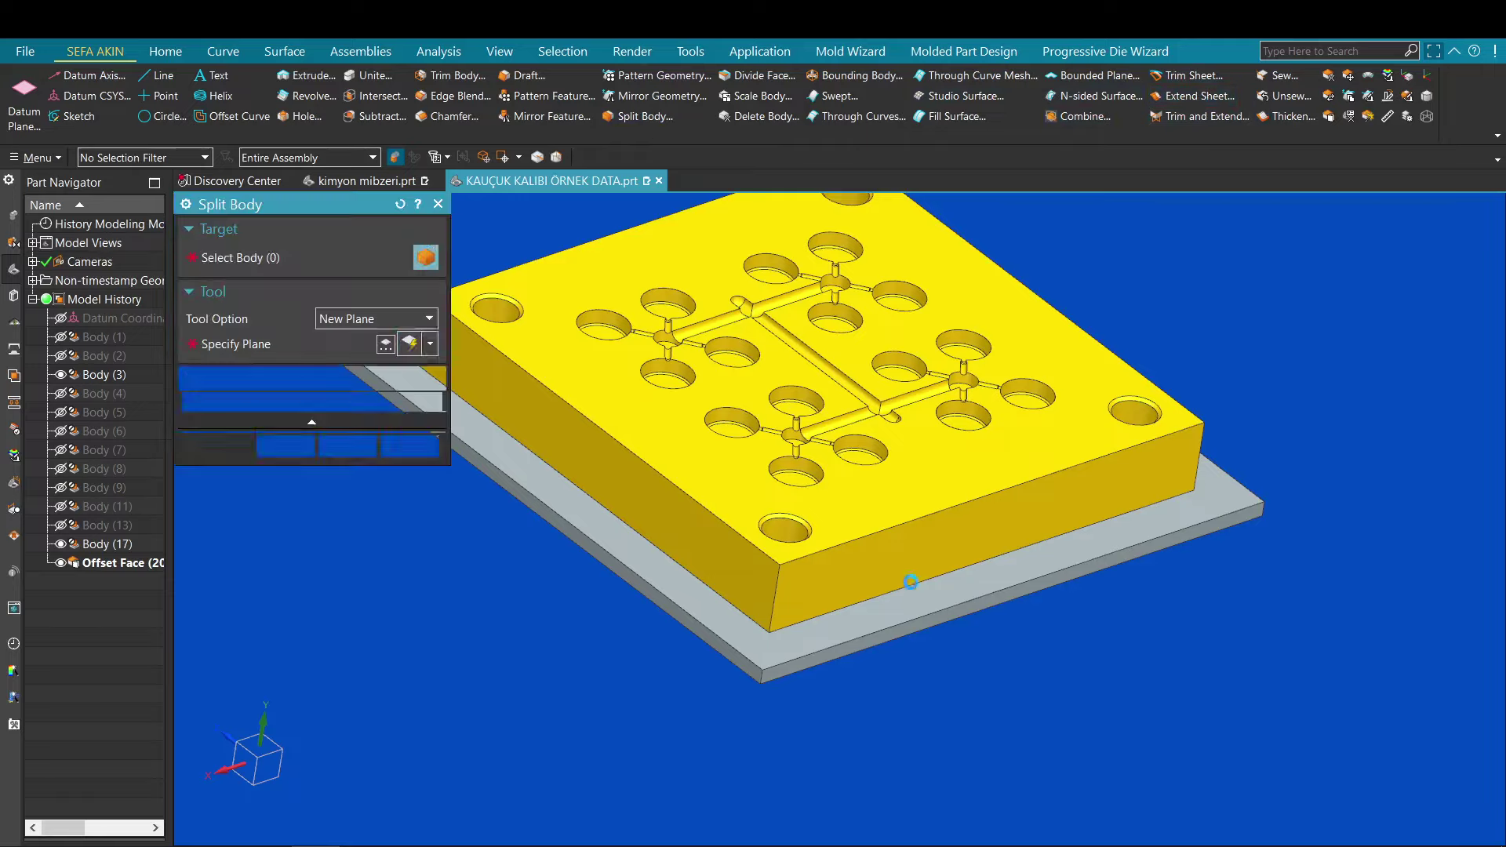
pyautogui.scroll(5, 881, 510)
pyautogui.click(881, 521)
pyautogui.scroll(2, 805, 448)
pyautogui.middleClick(805, 448)
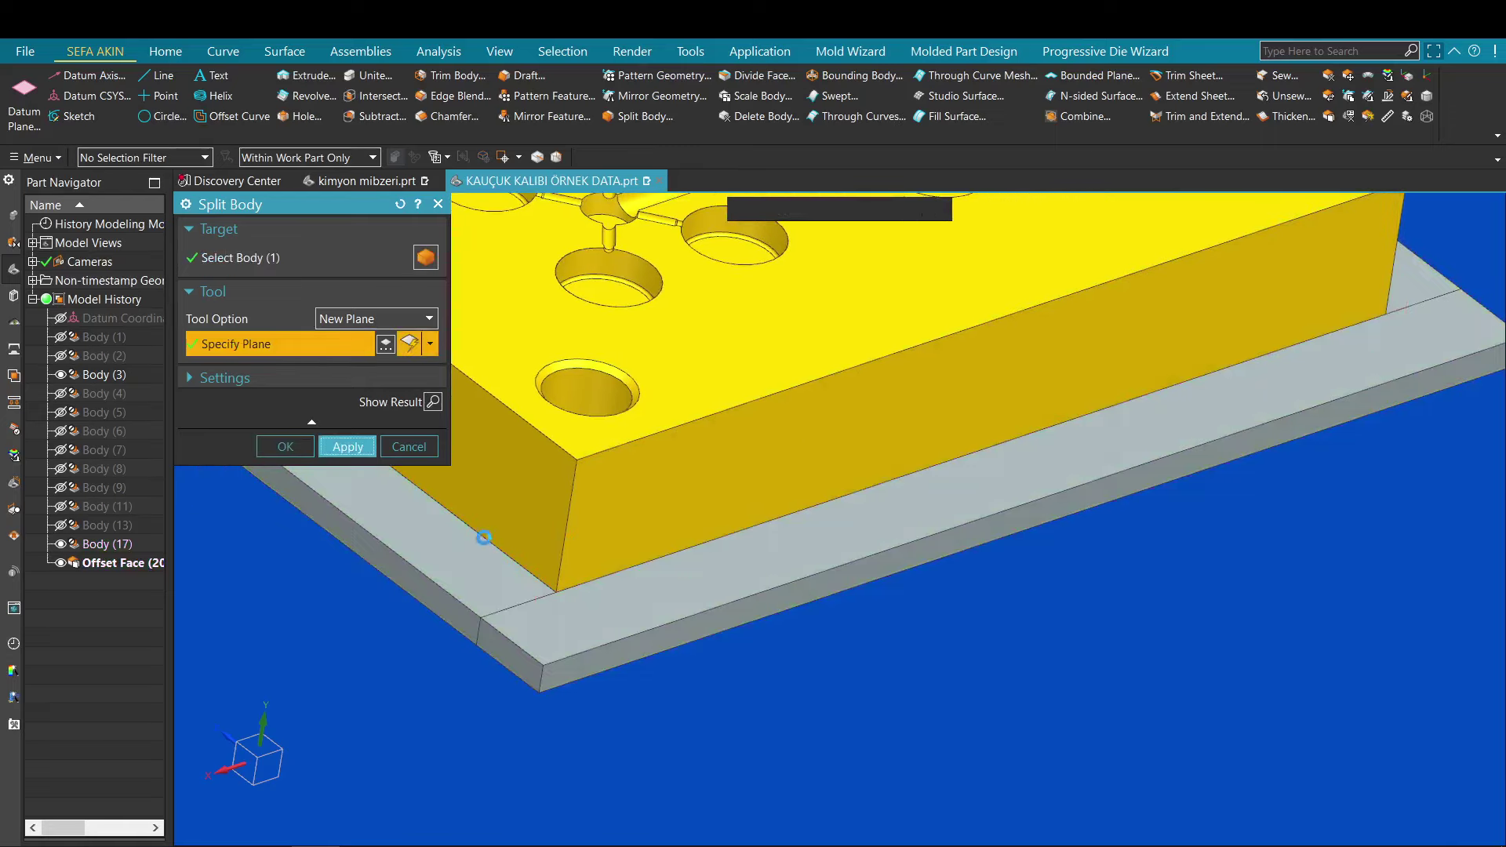
pyautogui.keyDown('shift'); pyautogui.moveTo(424, 567); pyautogui.dragTo(592, 575, button='middle'); pyautogui.keyUp('shift')
pyautogui.scroll(1, 591, 575)
pyautogui.click(592, 575)
pyautogui.click(668, 488)
pyautogui.middleClick(670, 489)
# Step: Split the rest of the cover plate along the planes of the yellow plate's positive Z and negative X side faces
pyautogui.scroll(-5, 672, 489)
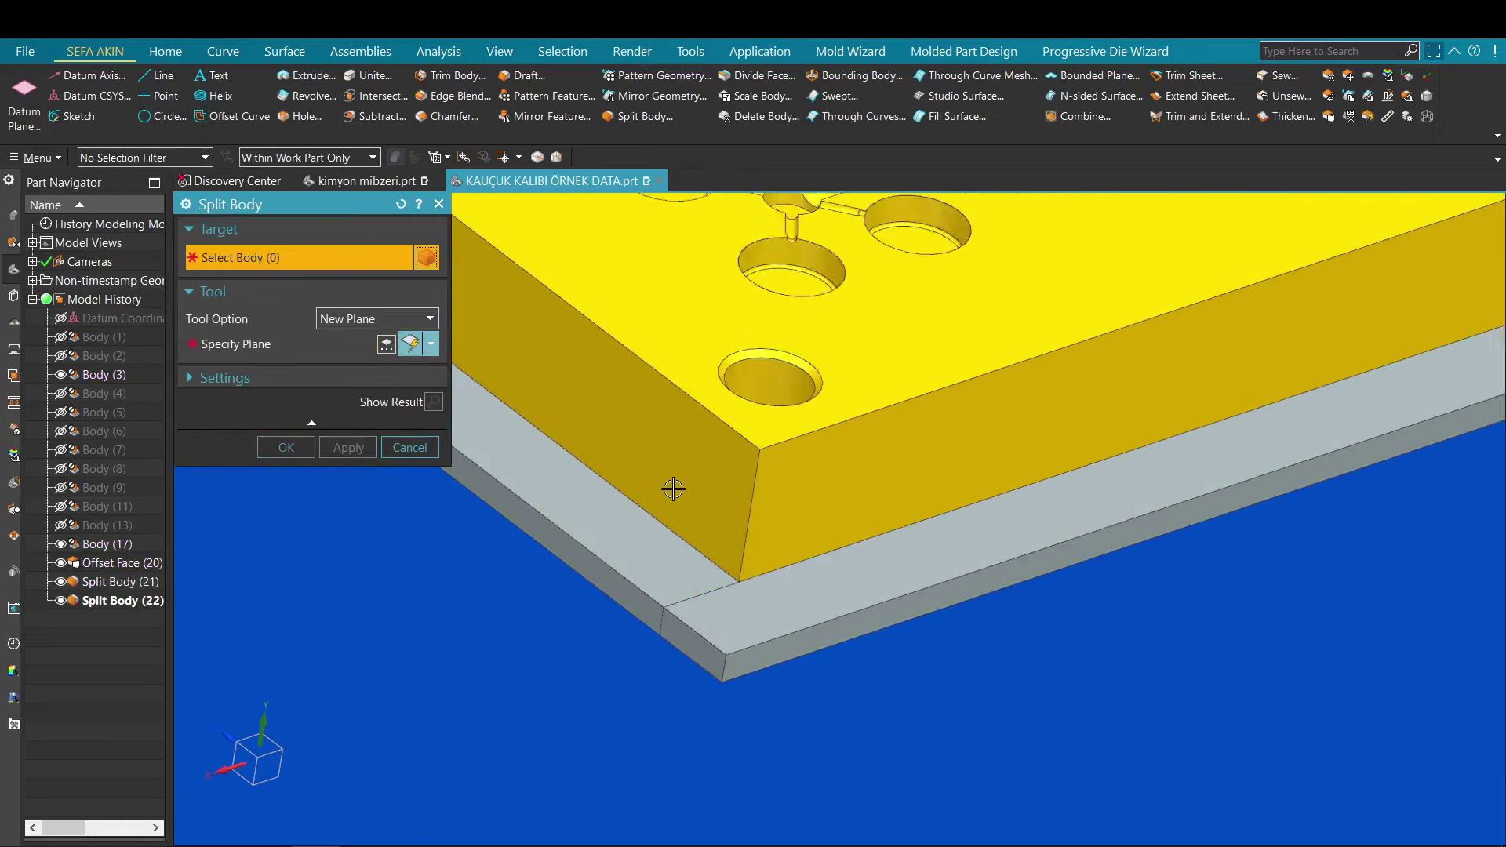
pyautogui.keyDown('shift'); pyautogui.moveTo(671, 489); pyautogui.dragTo(887, 541, button='middle'); pyautogui.keyUp('shift')
pyautogui.scroll(4, 745, 480)
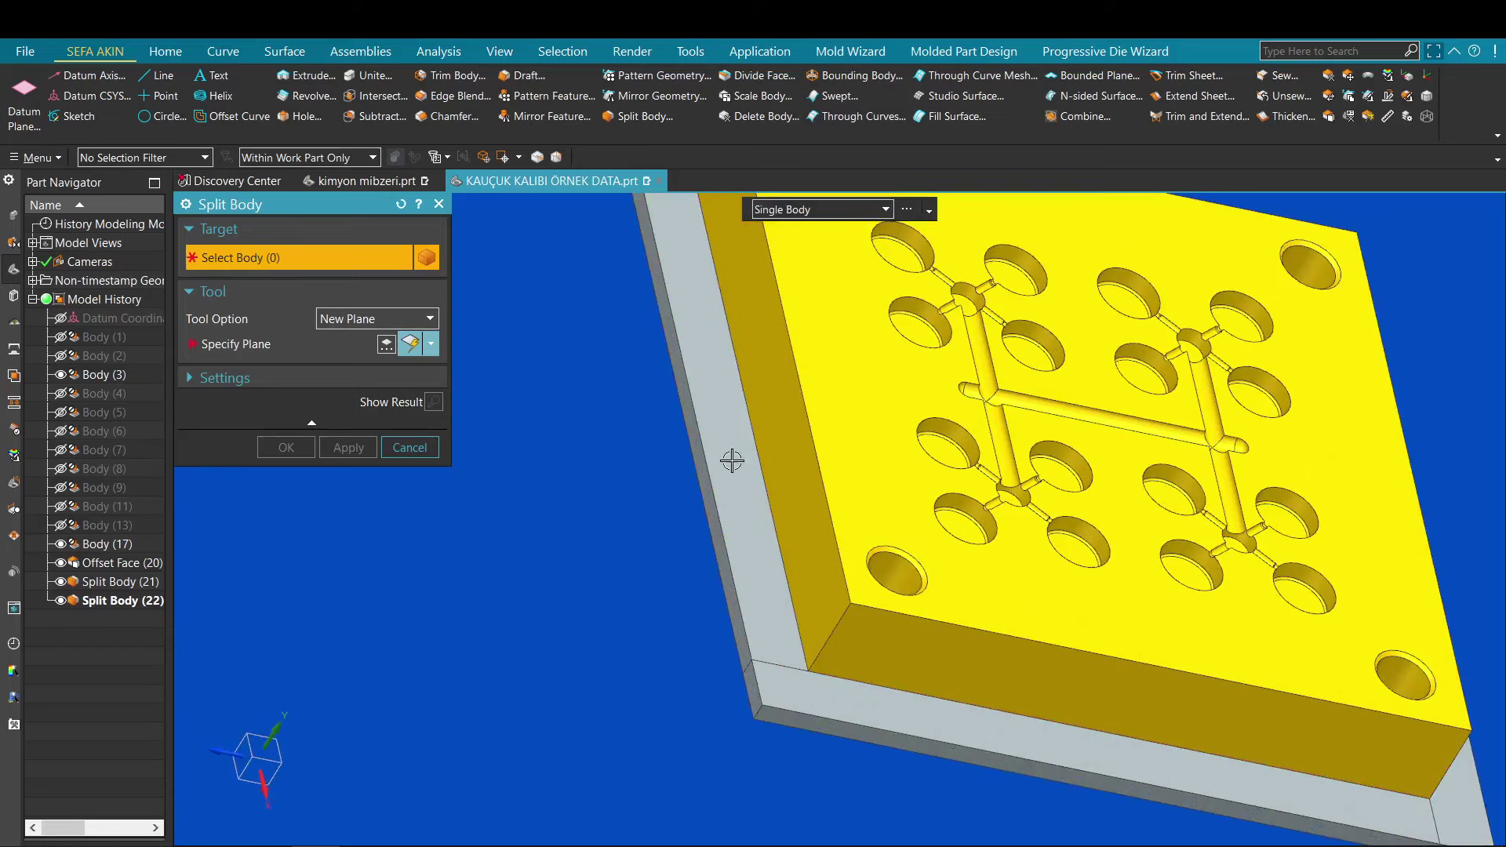
pyautogui.click(729, 455)
pyautogui.middleClick(765, 416)
pyautogui.scroll(-2, 765, 417)
pyautogui.moveTo(764, 416); pyautogui.dragTo(716, 440, button='middle')
pyautogui.scroll(4, 717, 440)
pyautogui.click(672, 407)
pyautogui.middleClick(672, 408)
pyautogui.click(684, 457)
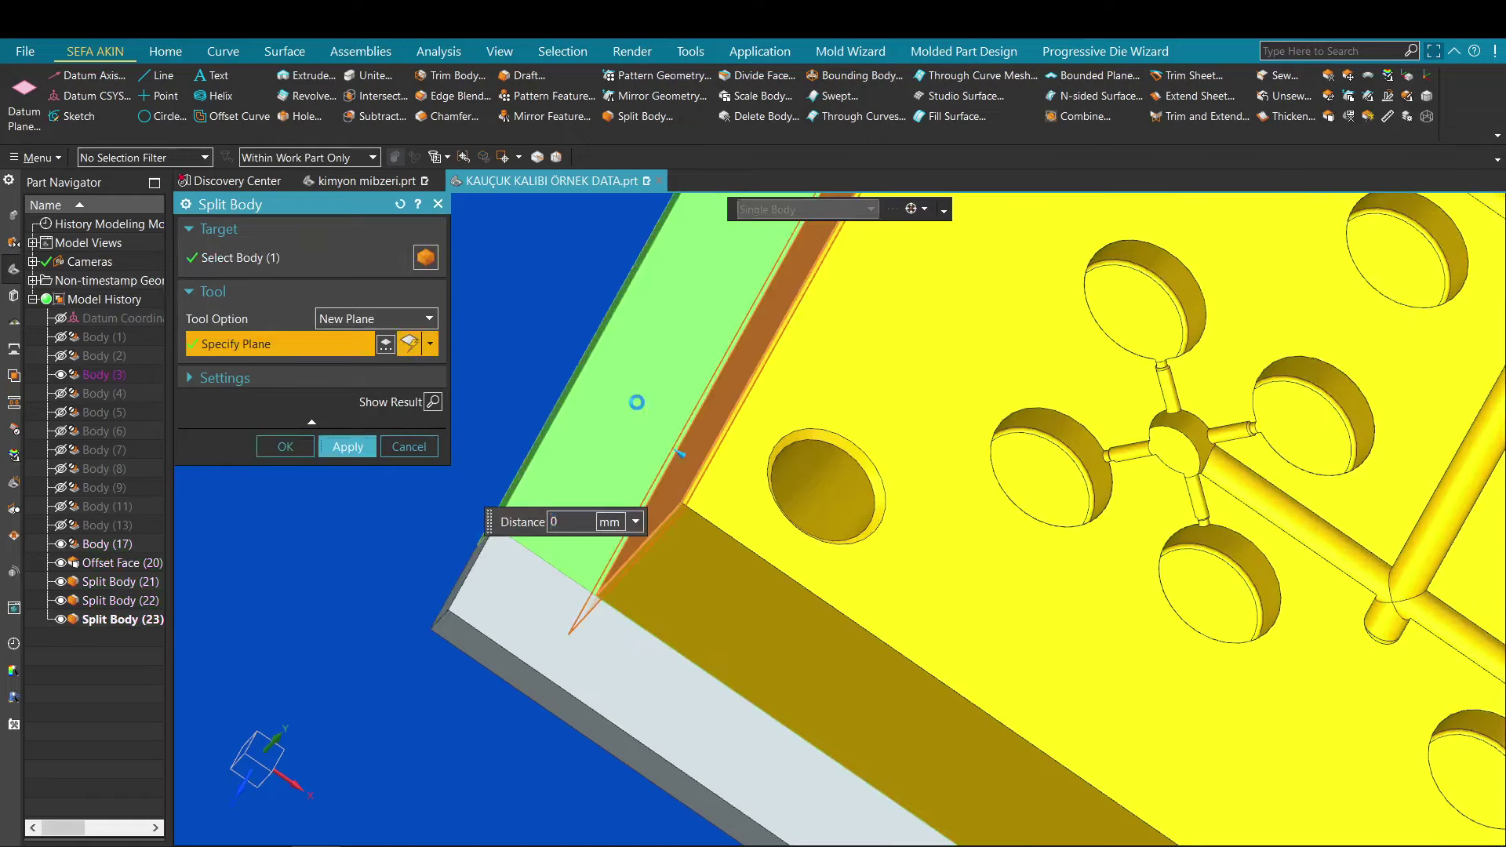
pyautogui.middleClick(639, 402)
pyautogui.press('Escape')
pyautogui.scroll(-5, 642, 410)
pyautogui.moveTo(649, 427)
pyautogui.mouseDown(button='middle')
pyautogui.moveTo(632, 472)
pyautogui.moveTo(605, 431)
pyautogui.moveTo(609, 388)
pyautogui.moveTo(628, 424)
pyautogui.mouseUp(button='middle')
pyautogui.scroll(-2, 605, 431)
pyautogui.click(1328, 116)
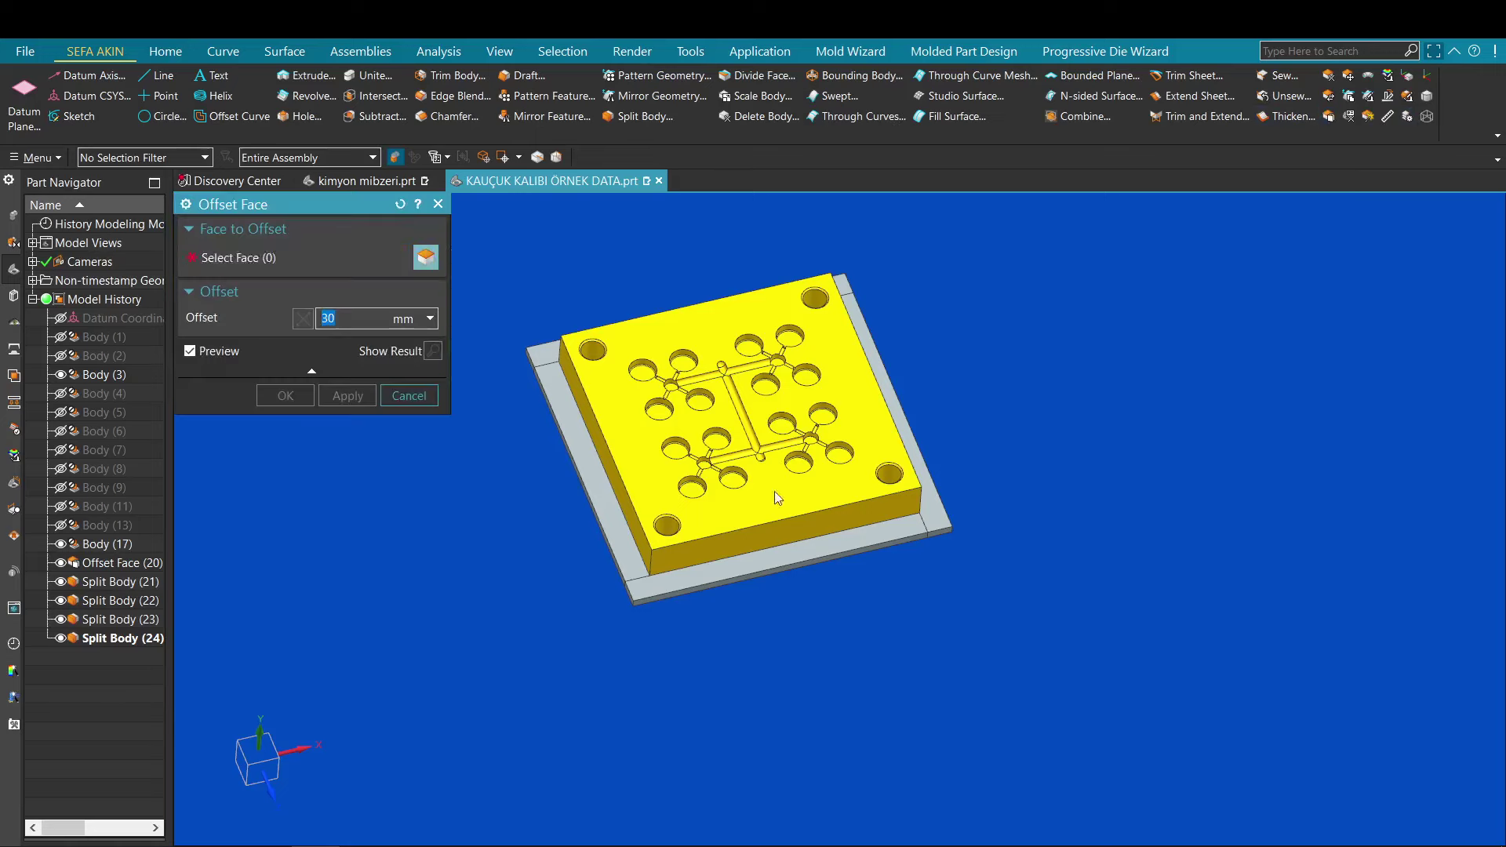
pyautogui.scroll(5, 774, 491)
pyautogui.click(840, 612)
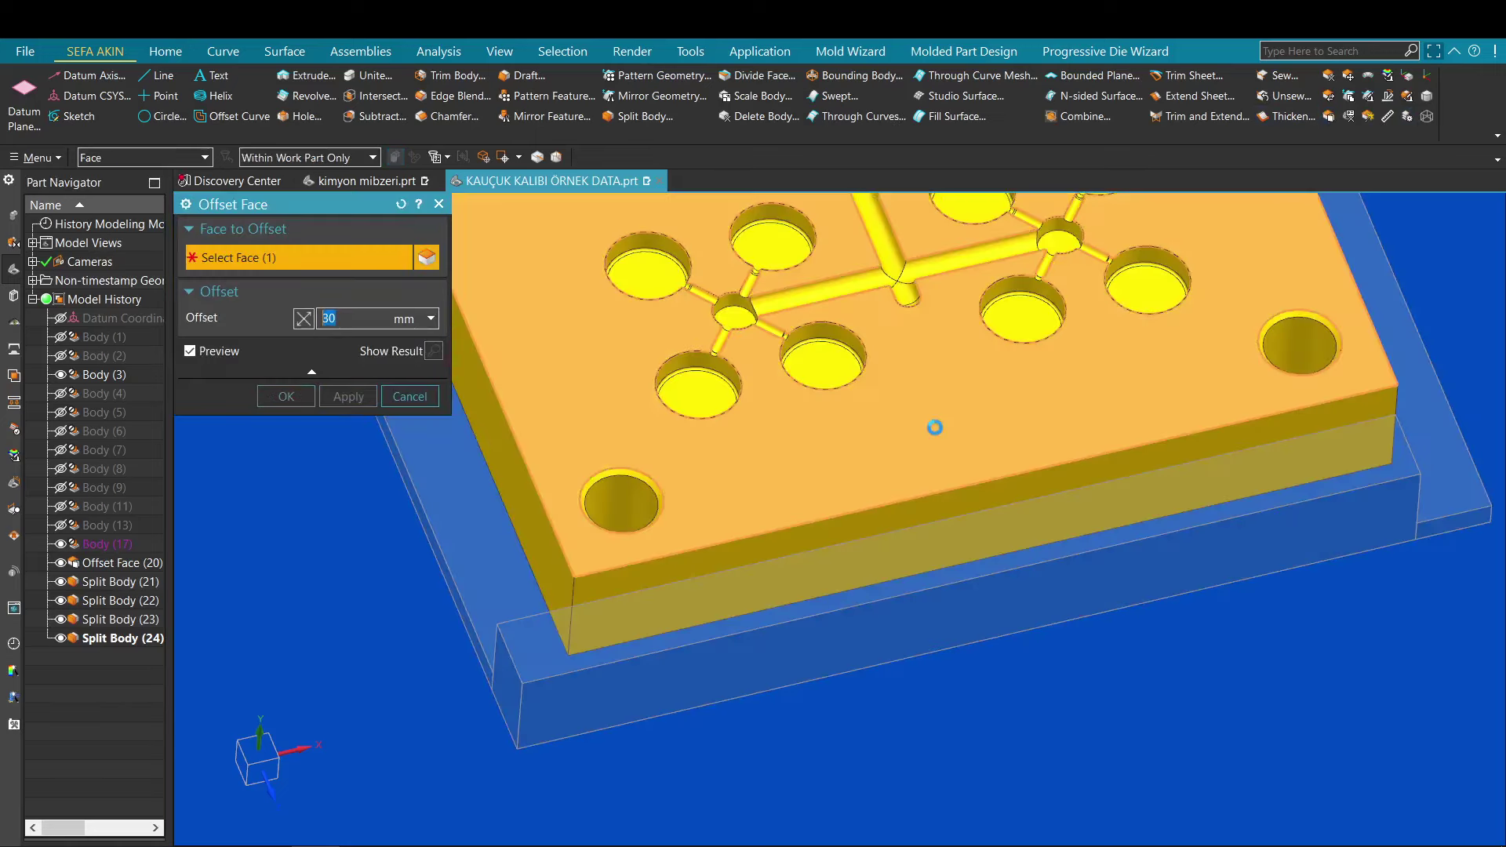
pyautogui.press('Escape')
pyautogui.hotkey('ctrl', 'z')
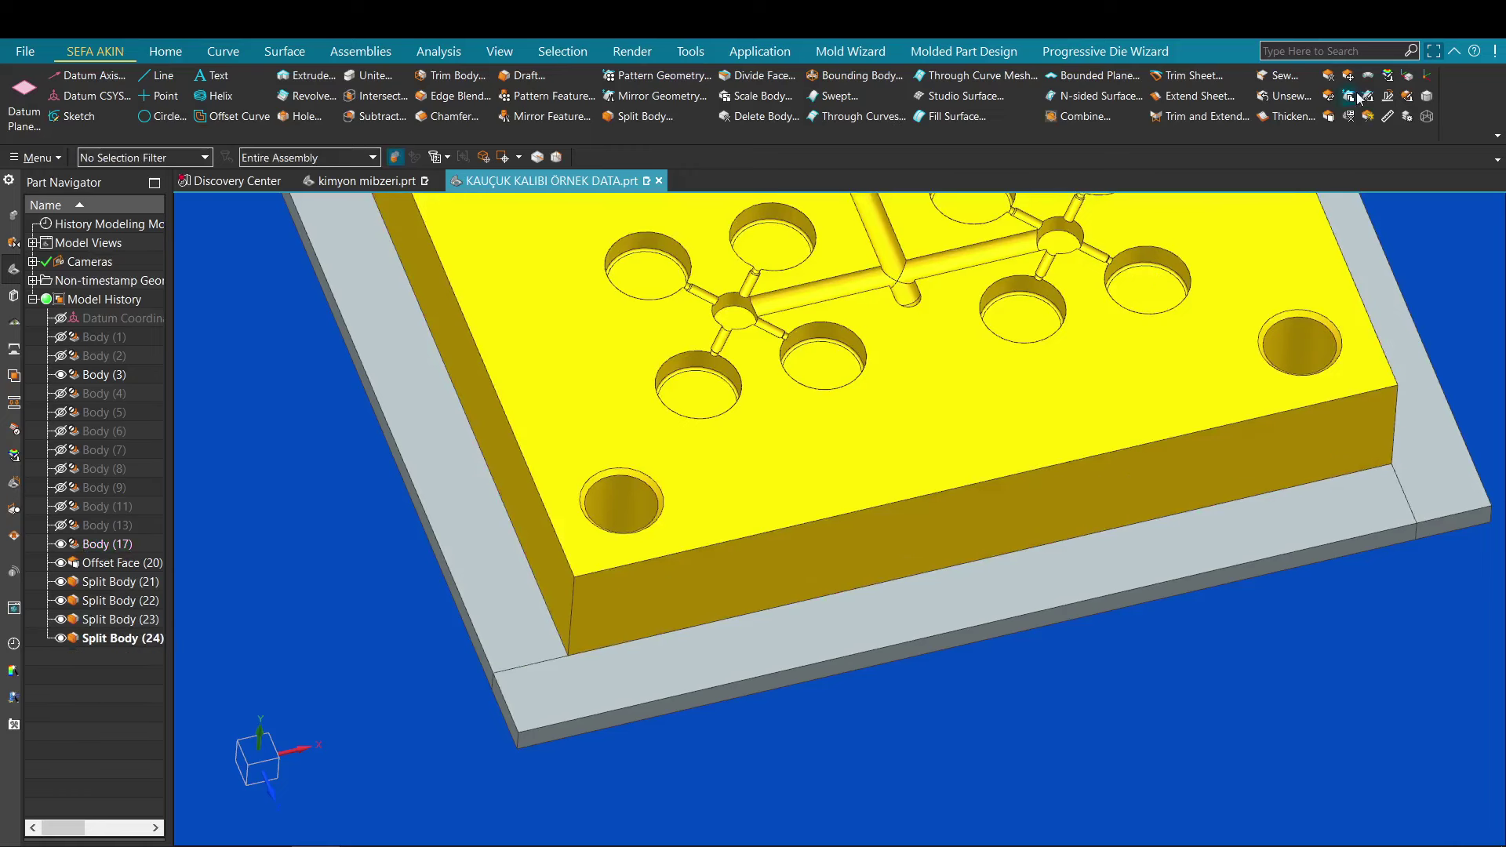
# Step: Raise the border strip on the positive Z side by replacing its inner face with the yellow plate's cavity-side face
pyautogui.click(1237, 525)
pyautogui.middleClick(1237, 524)
pyautogui.click(1195, 388)
pyautogui.middleClick(1195, 388)
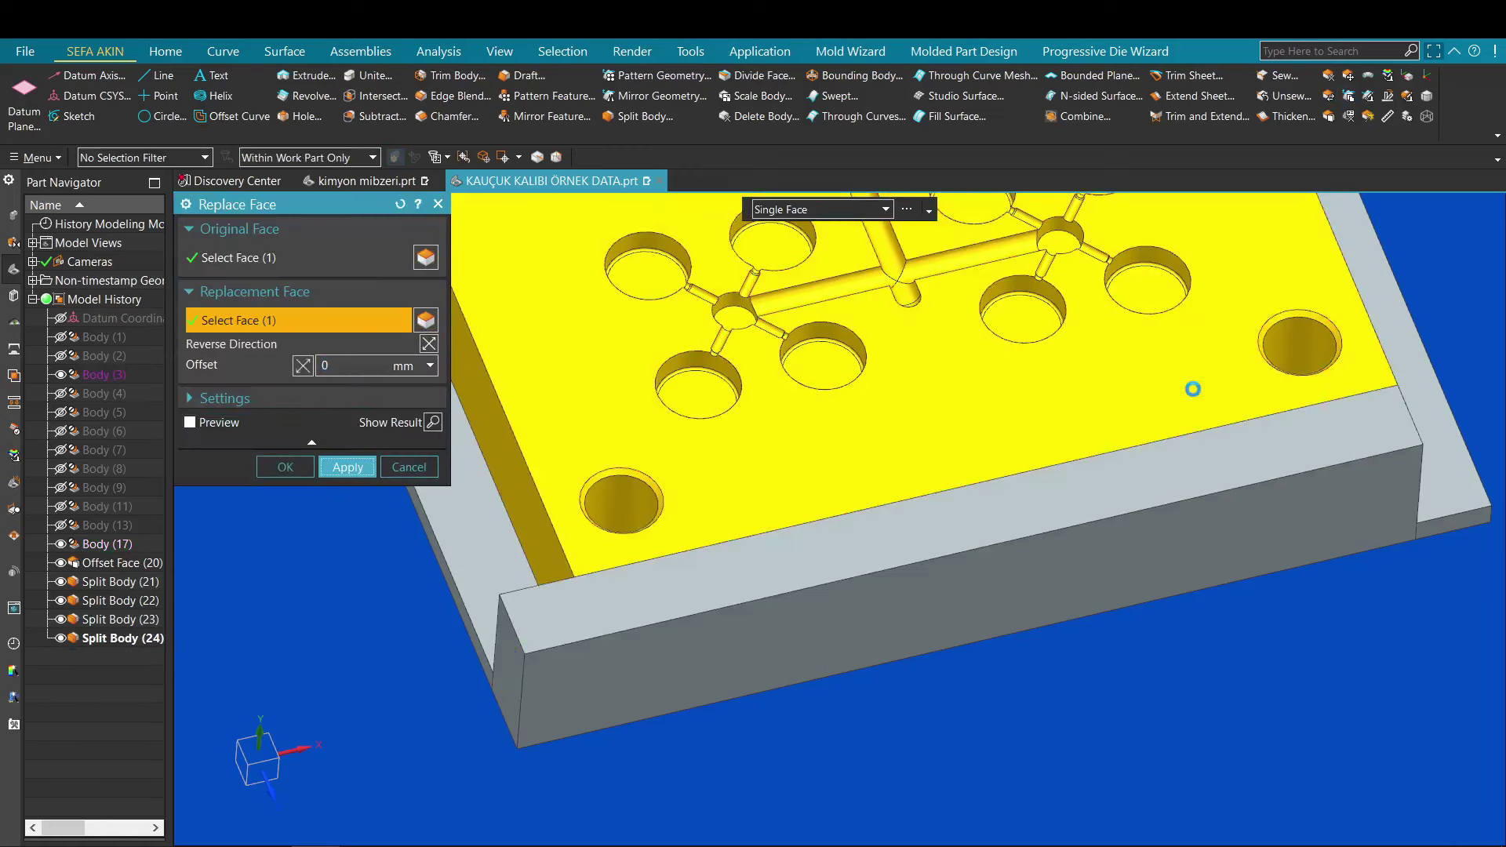
# Step: Raise the positive X border strip flush with the yellow plate's cavity-side face using Replace Face
pyautogui.scroll(-1, 1469, 376)
pyautogui.keyDown('shift'); pyautogui.moveTo(1469, 376); pyautogui.dragTo(1201, 521, button='middle'); pyautogui.keyUp('shift')
pyautogui.scroll(3, 1201, 522)
pyautogui.click(1141, 524)
pyautogui.middleClick(1177, 510)
pyautogui.click(1093, 547)
pyautogui.middleClick(1093, 547)
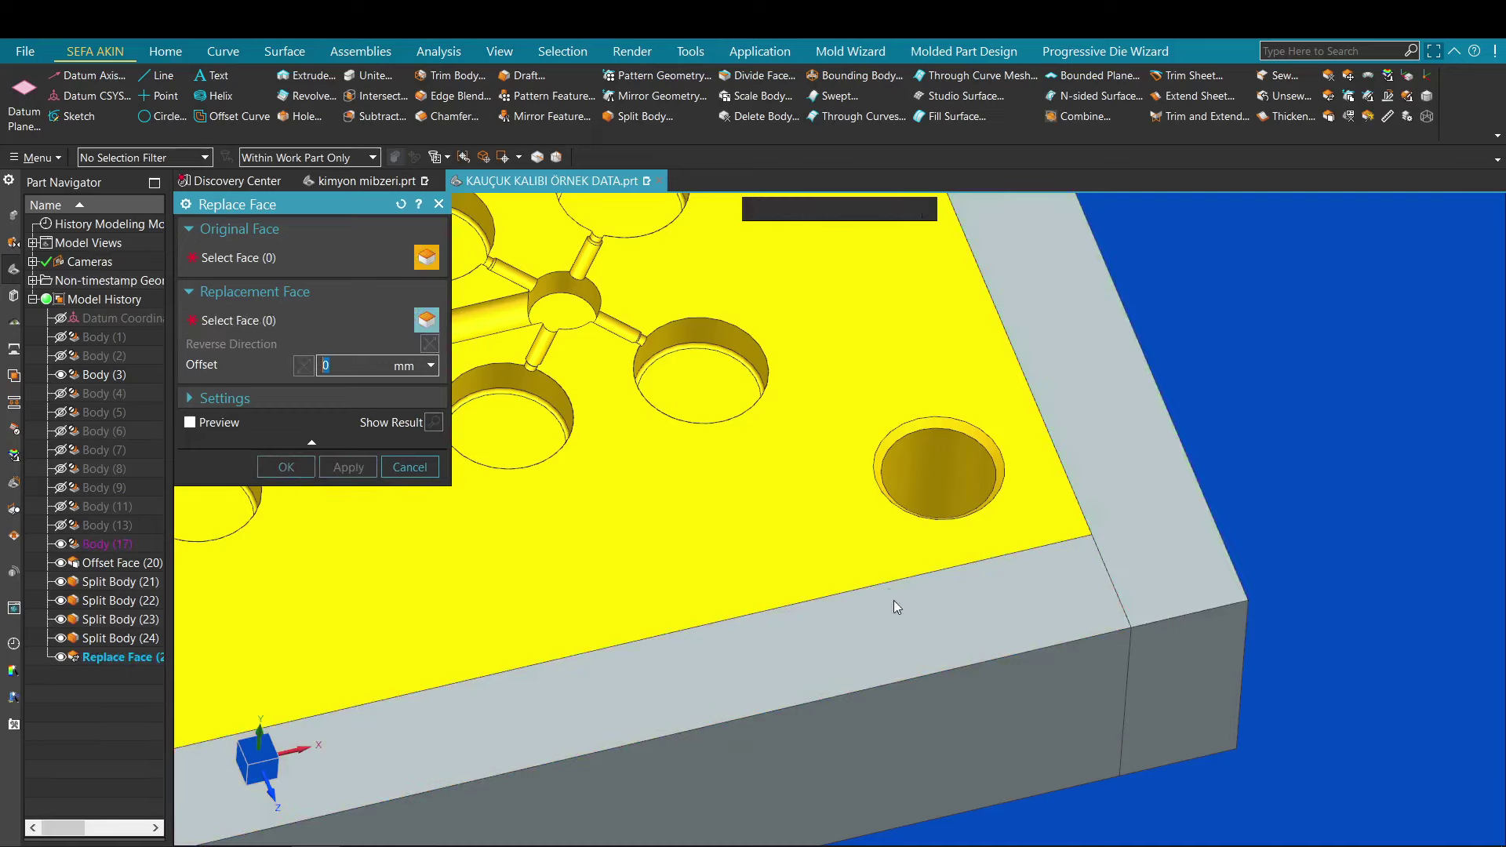
# Step: Raise the negative X border strip flush with the yellow plate's cavity-side face using Replace Face
pyautogui.scroll(-3, 556, 651)
pyautogui.keyDown('shift'); pyautogui.moveTo(556, 651); pyautogui.dragTo(1035, 544, button='middle'); pyautogui.keyUp('shift')
pyautogui.scroll(-4, 1035, 544)
pyautogui.scroll(5, 745, 573)
pyautogui.scroll(3, 1026, 544)
pyautogui.click(1086, 498)
pyautogui.middleClick(1086, 497)
pyautogui.scroll(-3, 1090, 490)
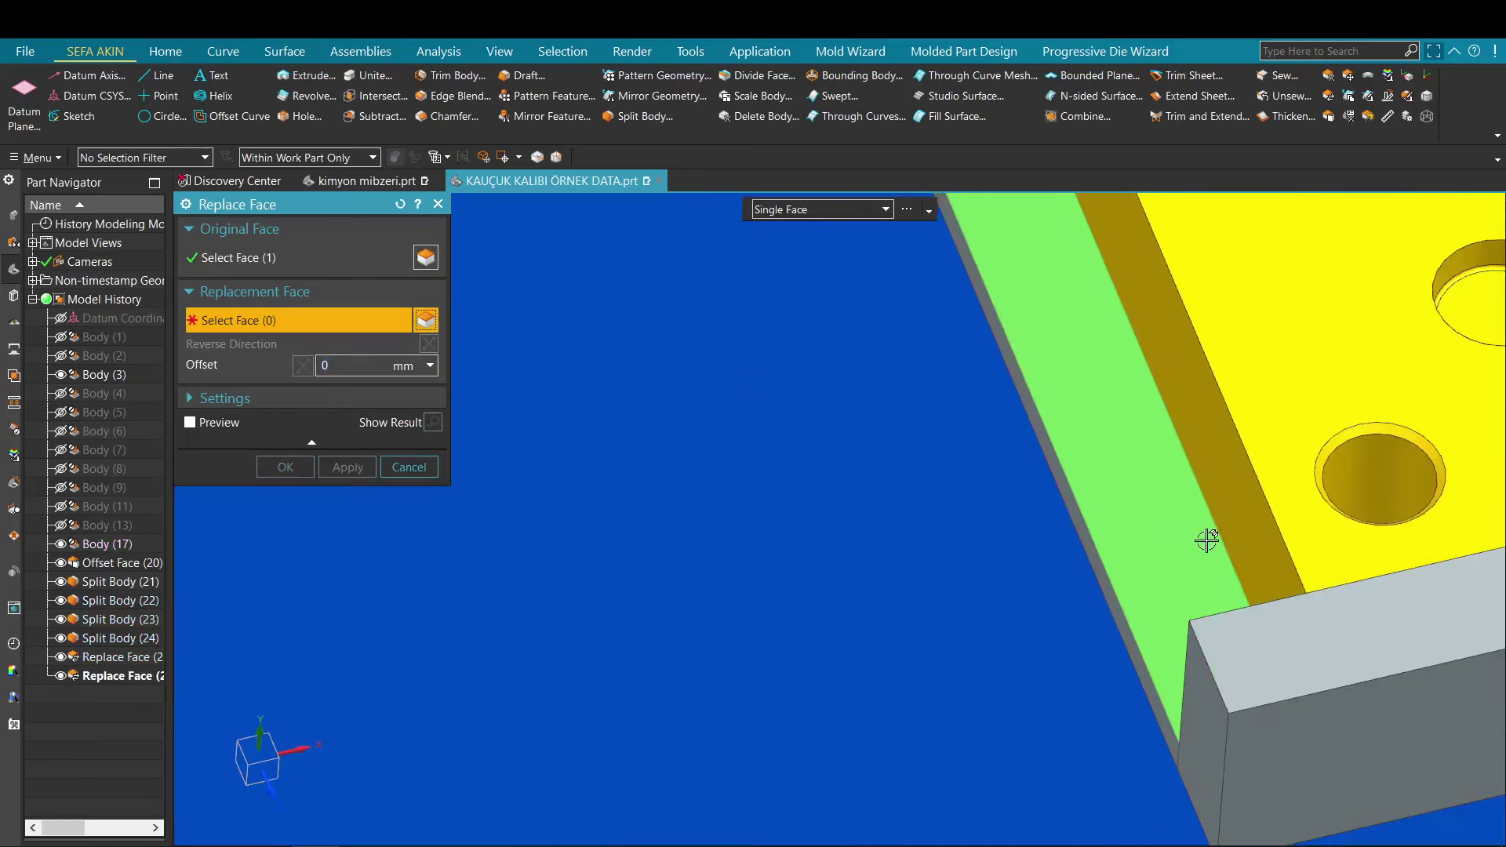
pyautogui.scroll(2, 1208, 538)
pyautogui.scroll(-6, 950, 479)
# Step: Raise the remaining negative Z border strip to the yellow plate's cavity-side face using Replace Face
pyautogui.keyDown('shift'); pyautogui.moveTo(938, 420); pyautogui.dragTo(992, 477, button='middle'); pyautogui.keyUp('shift')
pyautogui.scroll(-2, 935, 519)
pyautogui.scroll(4, 912, 513)
pyautogui.click(925, 444)
pyautogui.middleClick(938, 316)
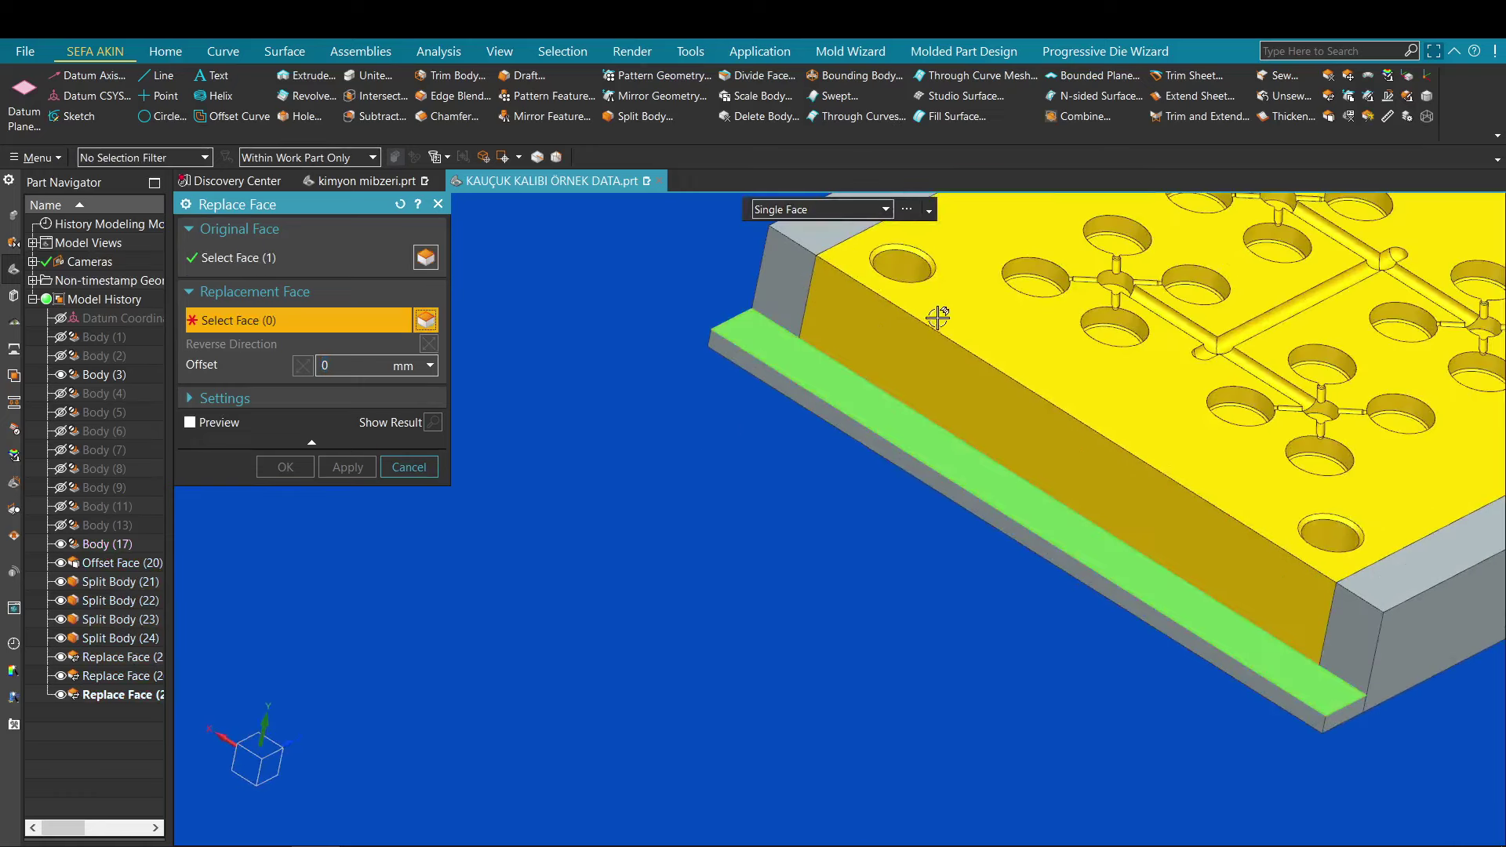
pyautogui.click(942, 319)
pyautogui.middleClick(945, 323)
# Step: Unite the cover plate's centre piece and the raised border strips into one body
pyautogui.scroll(-1, 1024, 331)
pyautogui.scroll(-3, 1055, 324)
pyautogui.moveTo(1055, 324); pyautogui.dragTo(394, 314, button='middle')
pyautogui.click(374, 83)
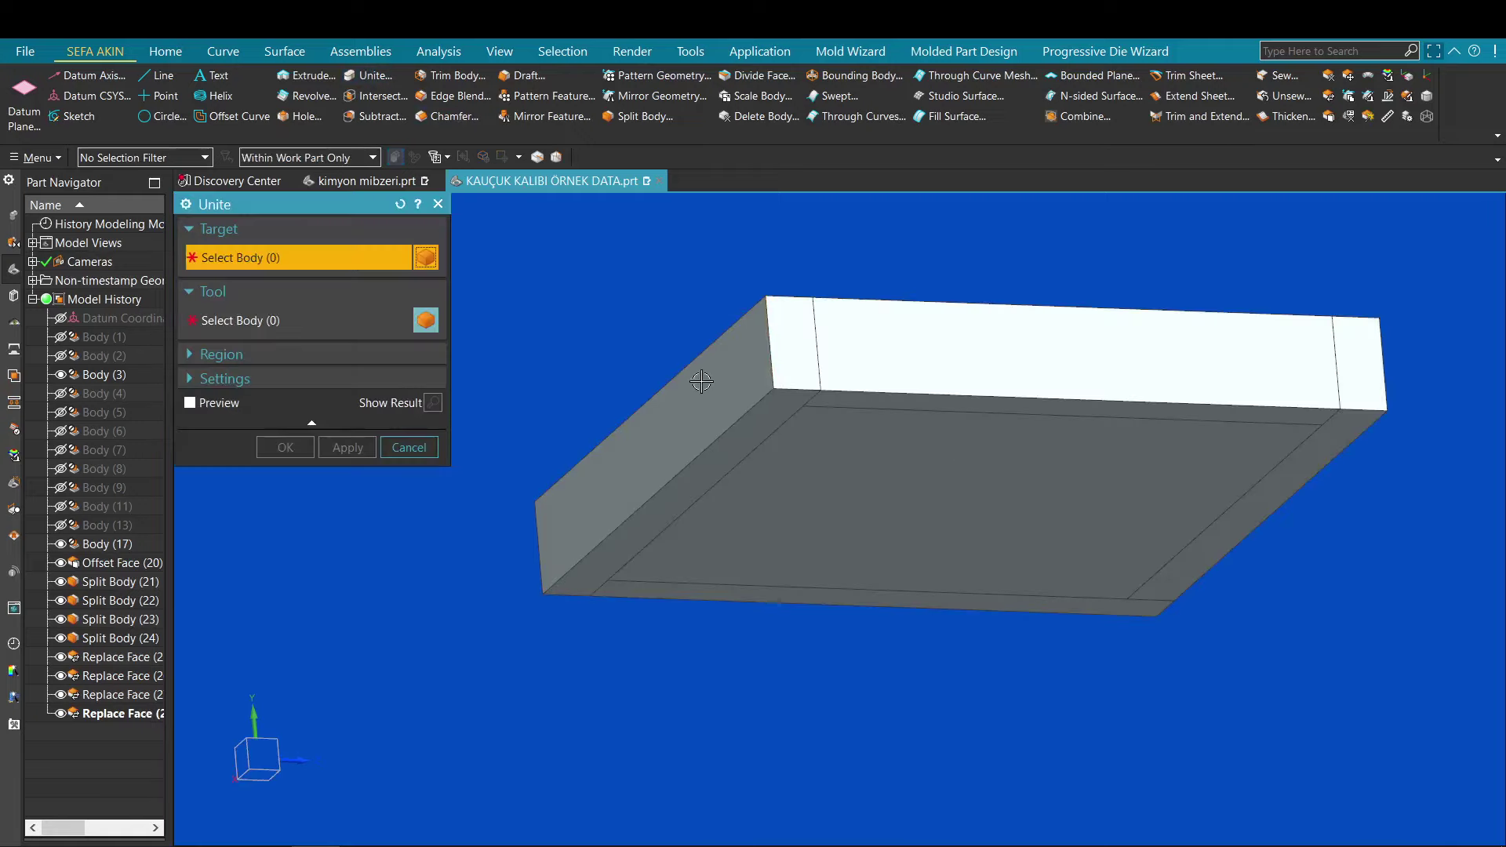
pyautogui.click(699, 381)
pyautogui.click(861, 380)
pyautogui.click(767, 452)
pyautogui.click(730, 594)
pyautogui.click(731, 595)
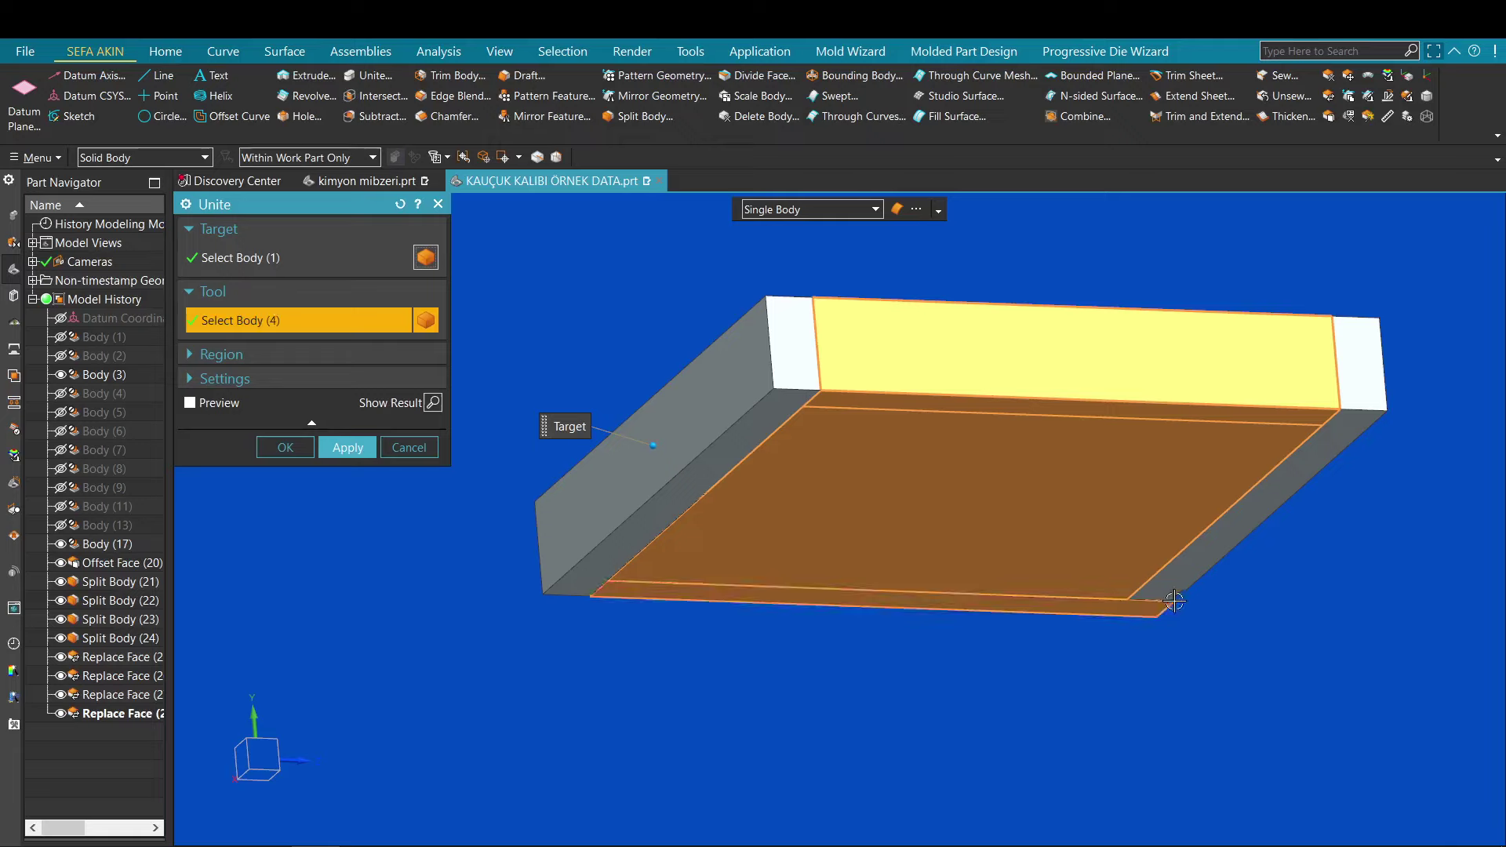
pyautogui.click(1187, 596)
pyautogui.middleClick(776, 373)
pyautogui.scroll(-1, 858, 477)
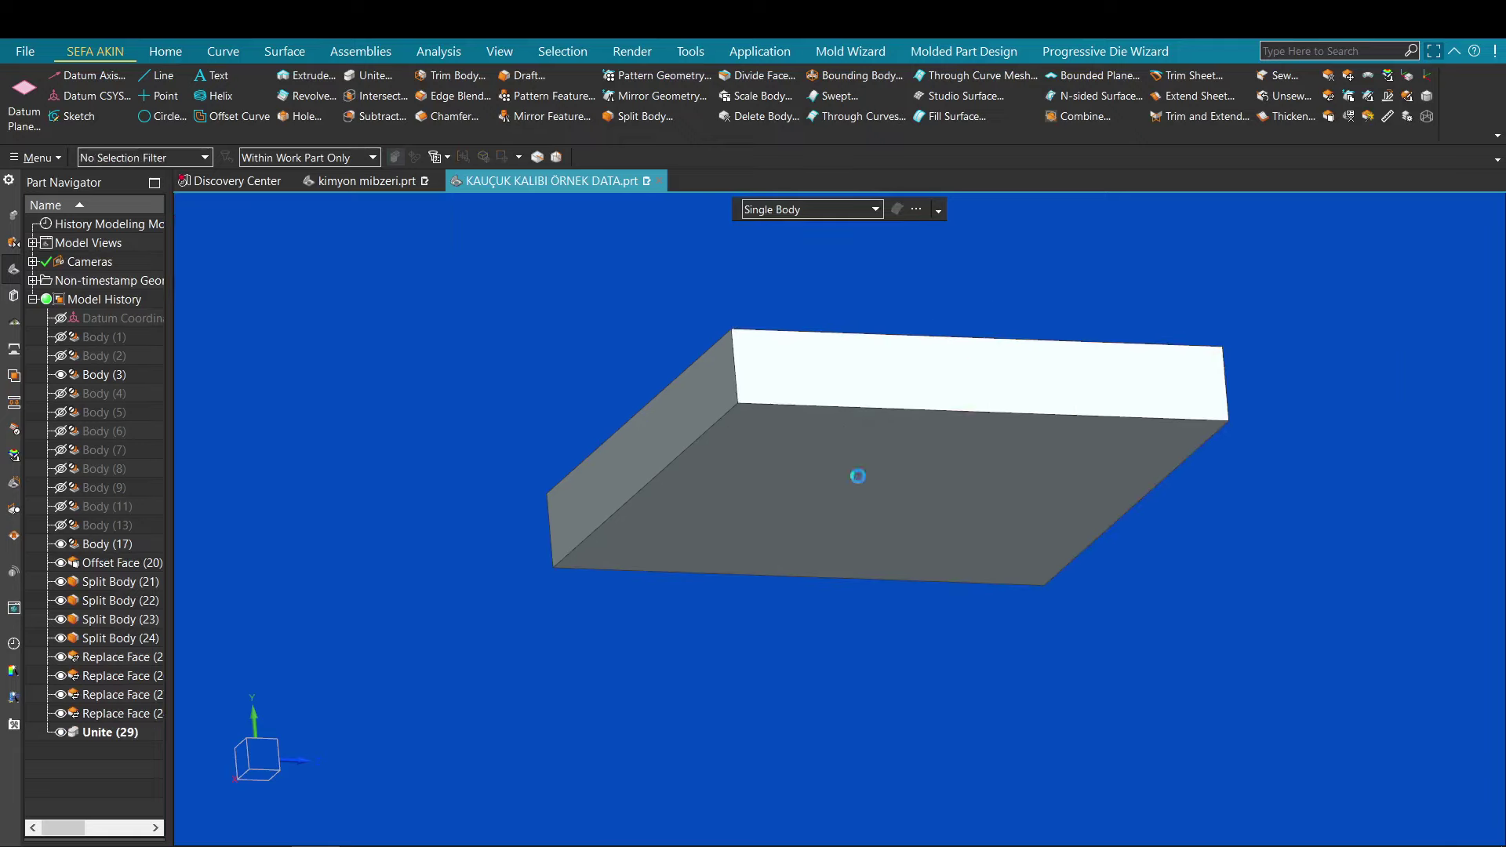
# Step: Undo the last Unite of the cover plate pieces
pyautogui.scroll(4, 810, 457)
pyautogui.moveTo(811, 457); pyautogui.dragTo(878, 549, button='middle')
pyautogui.scroll(-3, 807, 511)
pyautogui.hotkey('ctrl', 'z')
# Step: Unite the four border strips and the centre piece into a single cover body
pyautogui.click(378, 77)
pyautogui.click(656, 612)
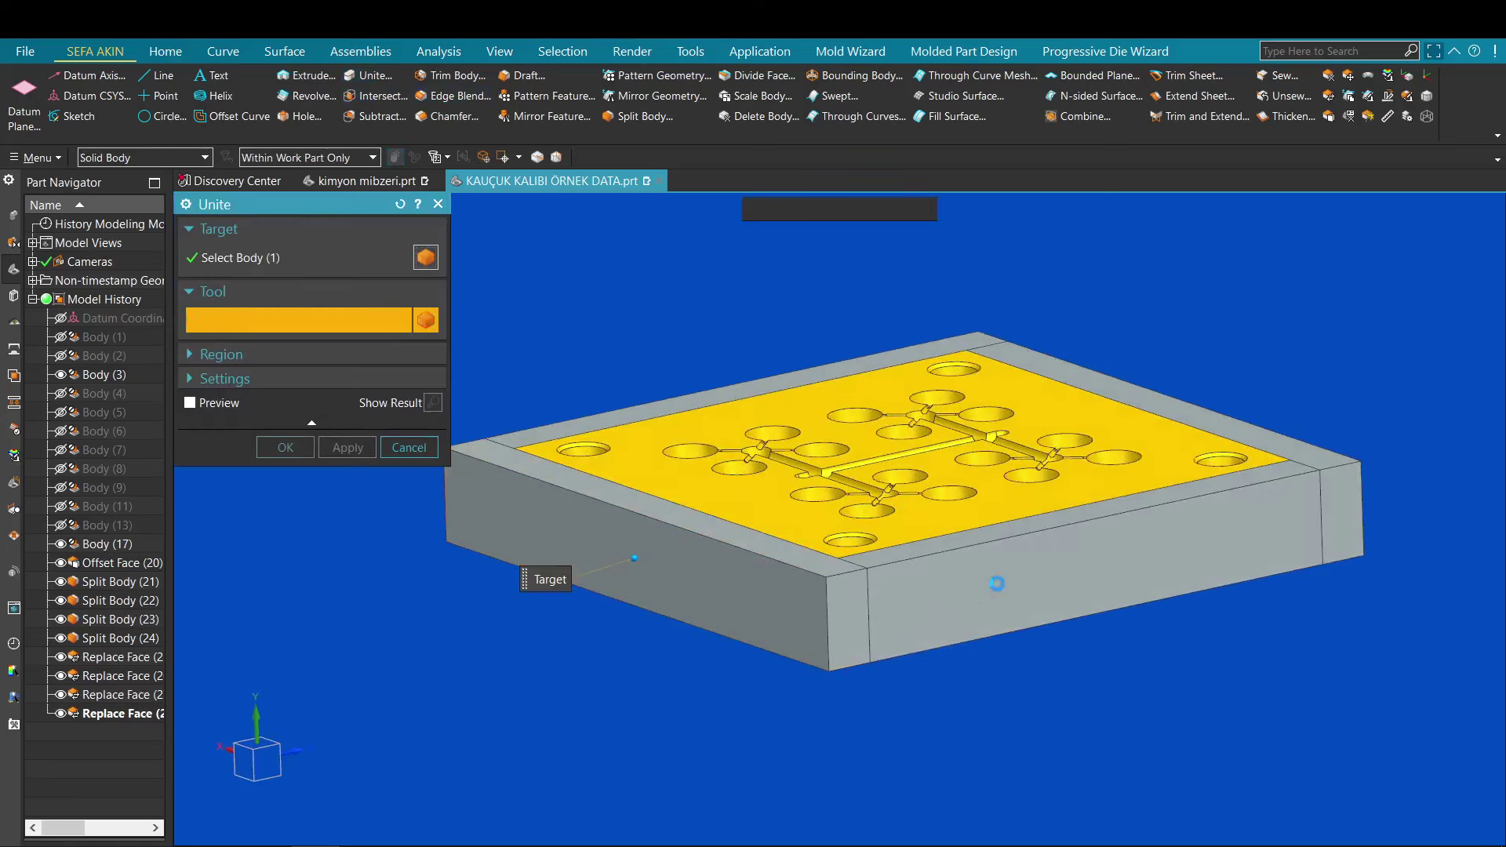
pyautogui.click(999, 585)
pyautogui.click(1130, 404)
pyautogui.click(943, 352)
pyautogui.scroll(-1, 942, 353)
pyautogui.moveTo(905, 397); pyautogui.dragTo(856, 363, button='middle')
pyautogui.click(854, 450)
pyautogui.middleClick(854, 450)
# Step: Remove the parameters from the united cover body and all the features that built it
pyautogui.scroll(-2, 854, 452)
pyautogui.scroll(3, 852, 531)
pyautogui.moveTo(857, 472); pyautogui.dragTo(852, 556, button='middle')
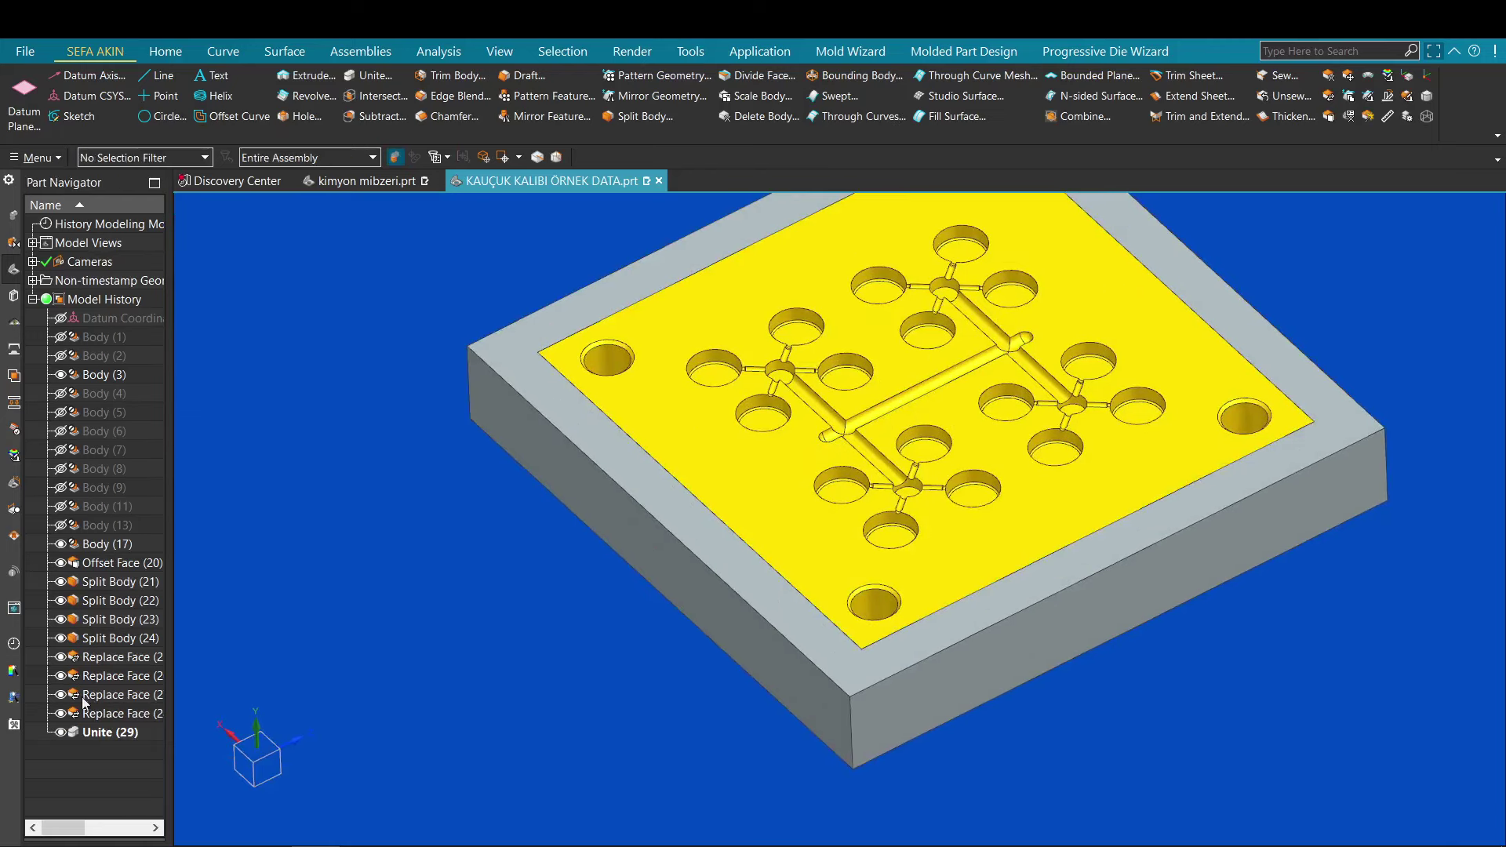
pyautogui.keyDown('shift'); pyautogui.click(139, 735); pyautogui.keyUp('shift')
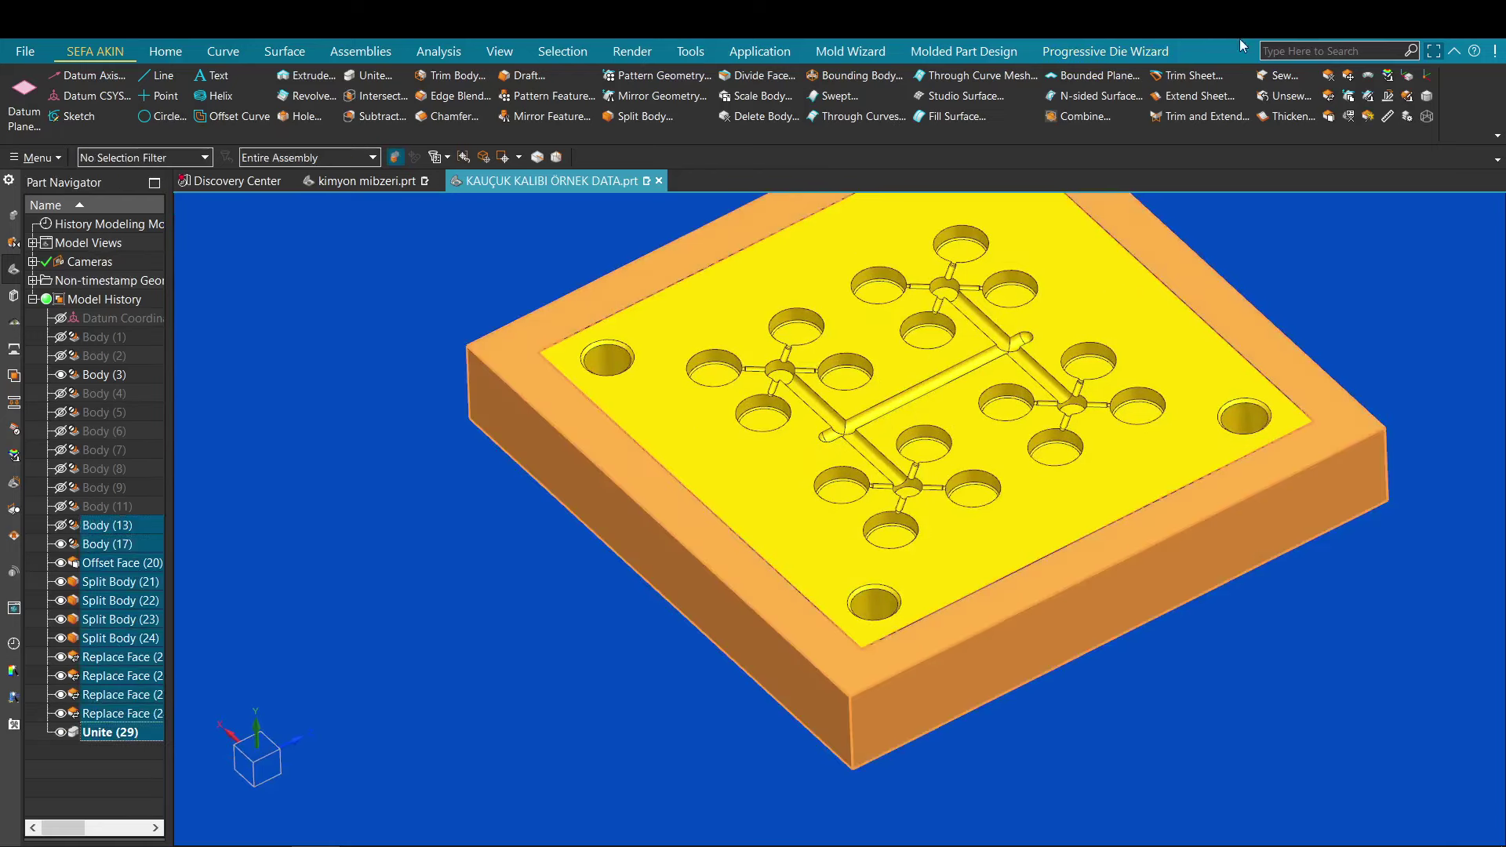
pyautogui.click(1348, 116)
pyautogui.click(349, 316)
pyautogui.click(601, 476)
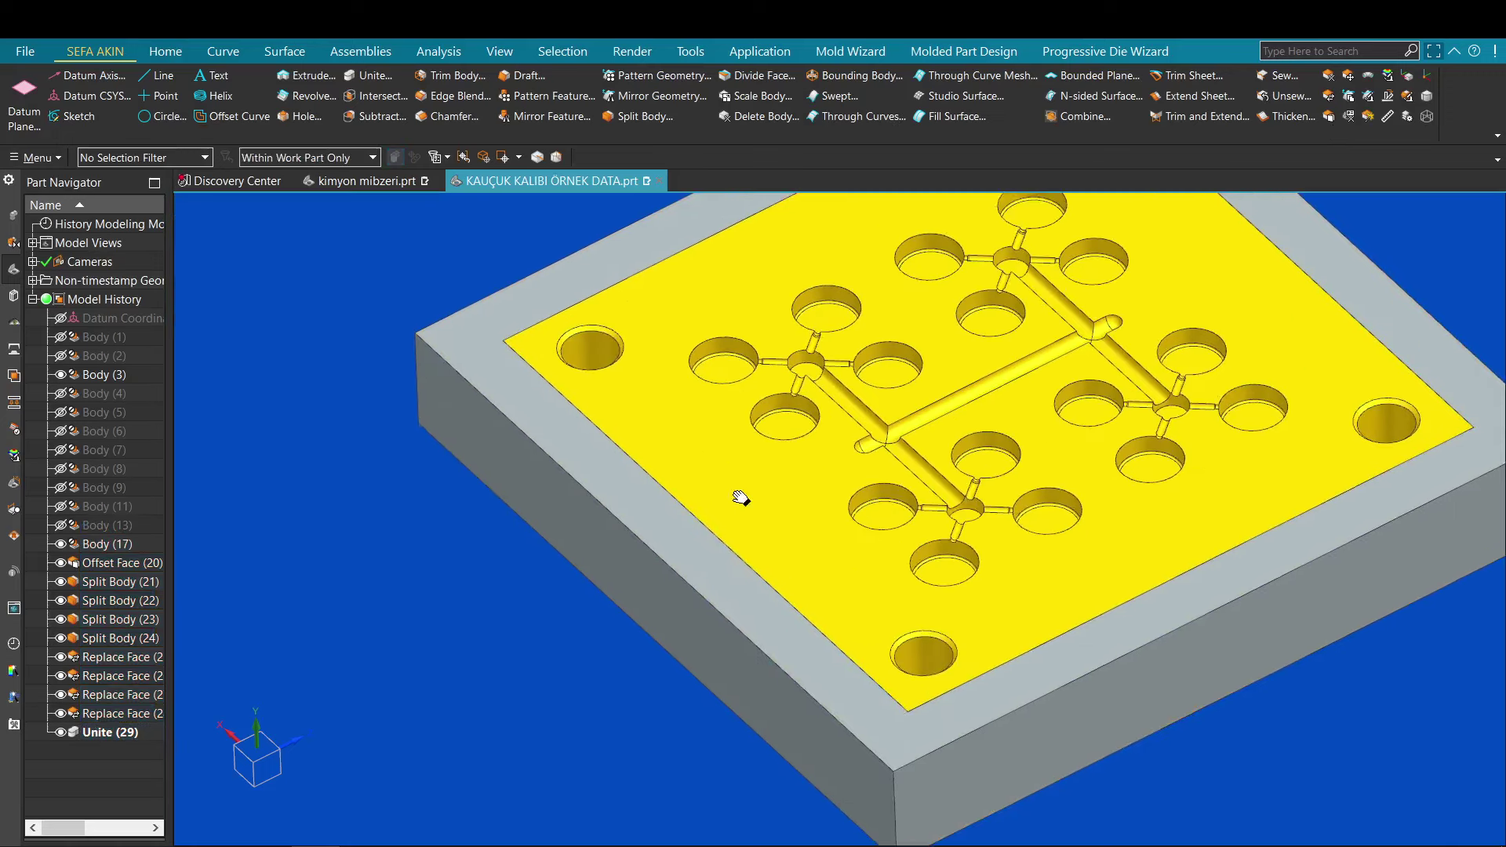
# Step: Hide the yellow plate to expose the inner pocket corner of the cover body at positive X, negative Z
pyautogui.scroll(-2, 741, 498)
pyautogui.moveTo(716, 507); pyautogui.dragTo(653, 382, button='middle')
pyautogui.moveTo(444, 346); pyautogui.dragTo(576, 476, button='middle')
pyautogui.scroll(2, 599, 444)
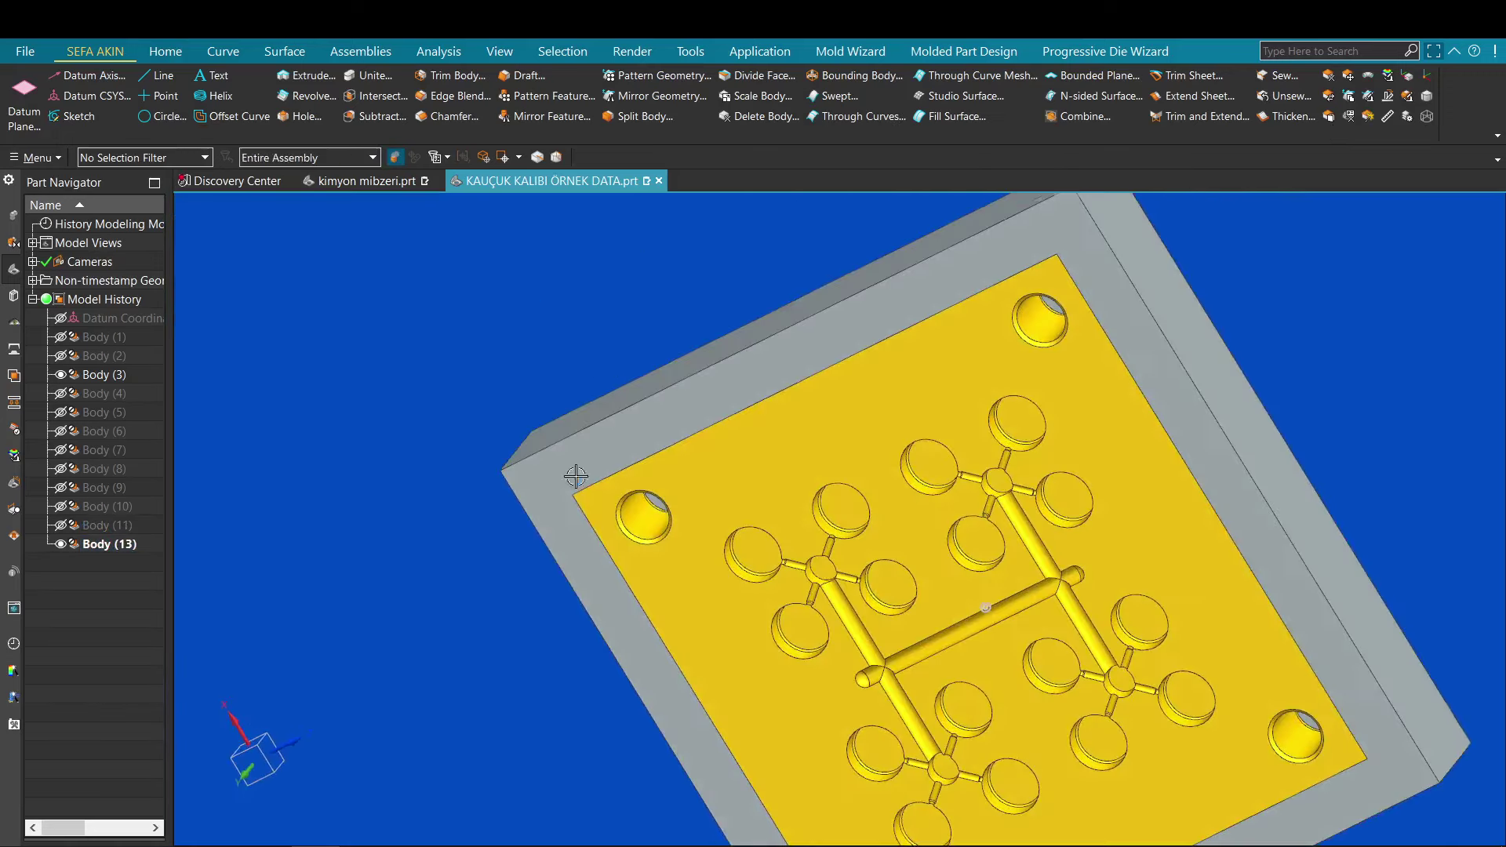
pyautogui.moveTo(416, 318); pyautogui.dragTo(403, 413, button='middle')
pyautogui.press('F8')
pyautogui.scroll(7, 703, 531)
pyautogui.keyDown('shift'); pyautogui.moveTo(729, 268); pyautogui.dragTo(730, 352, button='middle'); pyautogui.keyUp('shift')
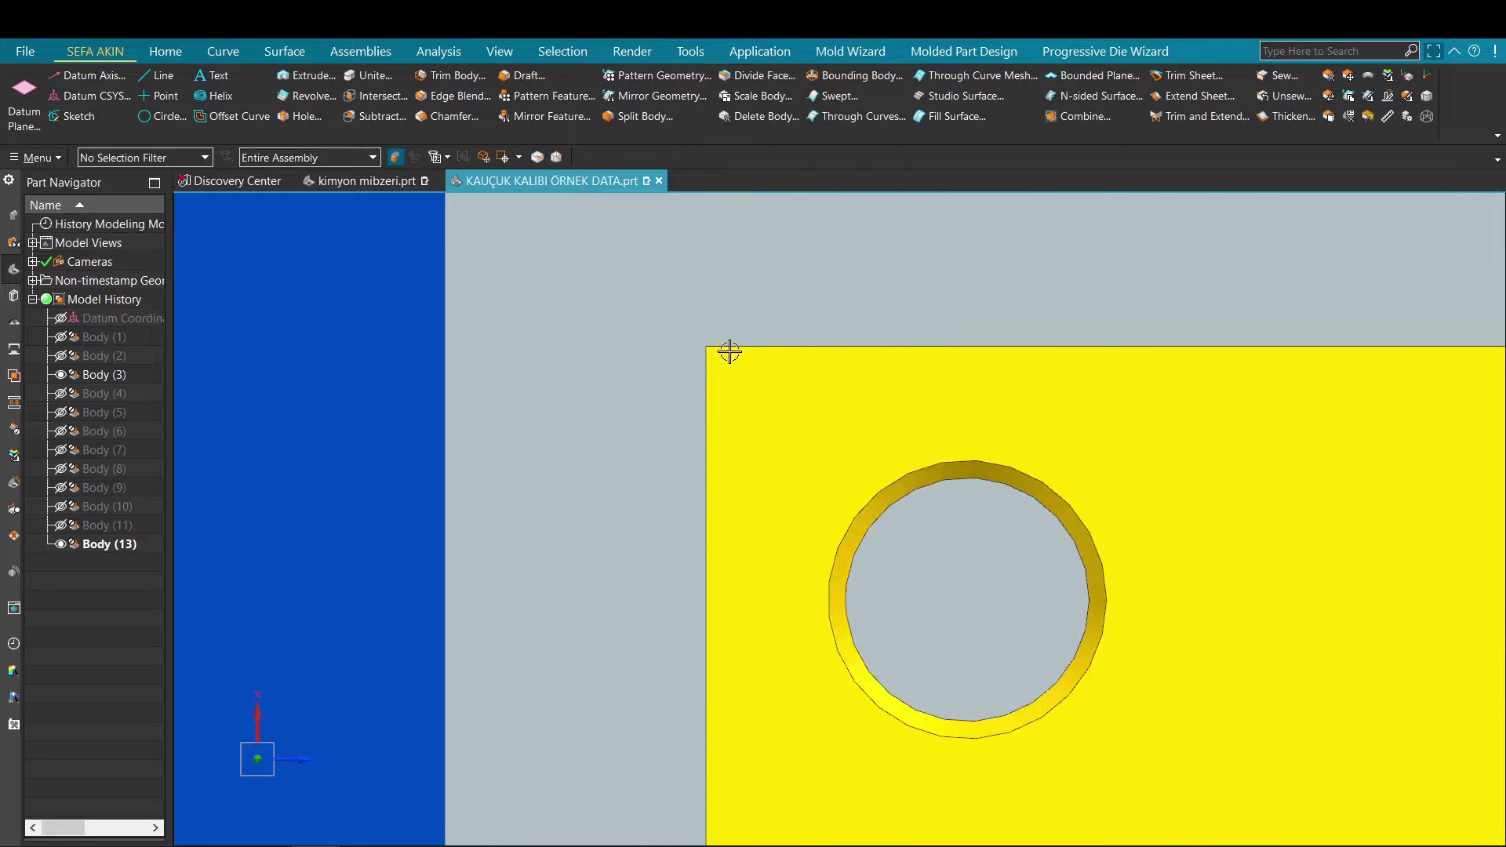
pyautogui.scroll(3, 729, 352)
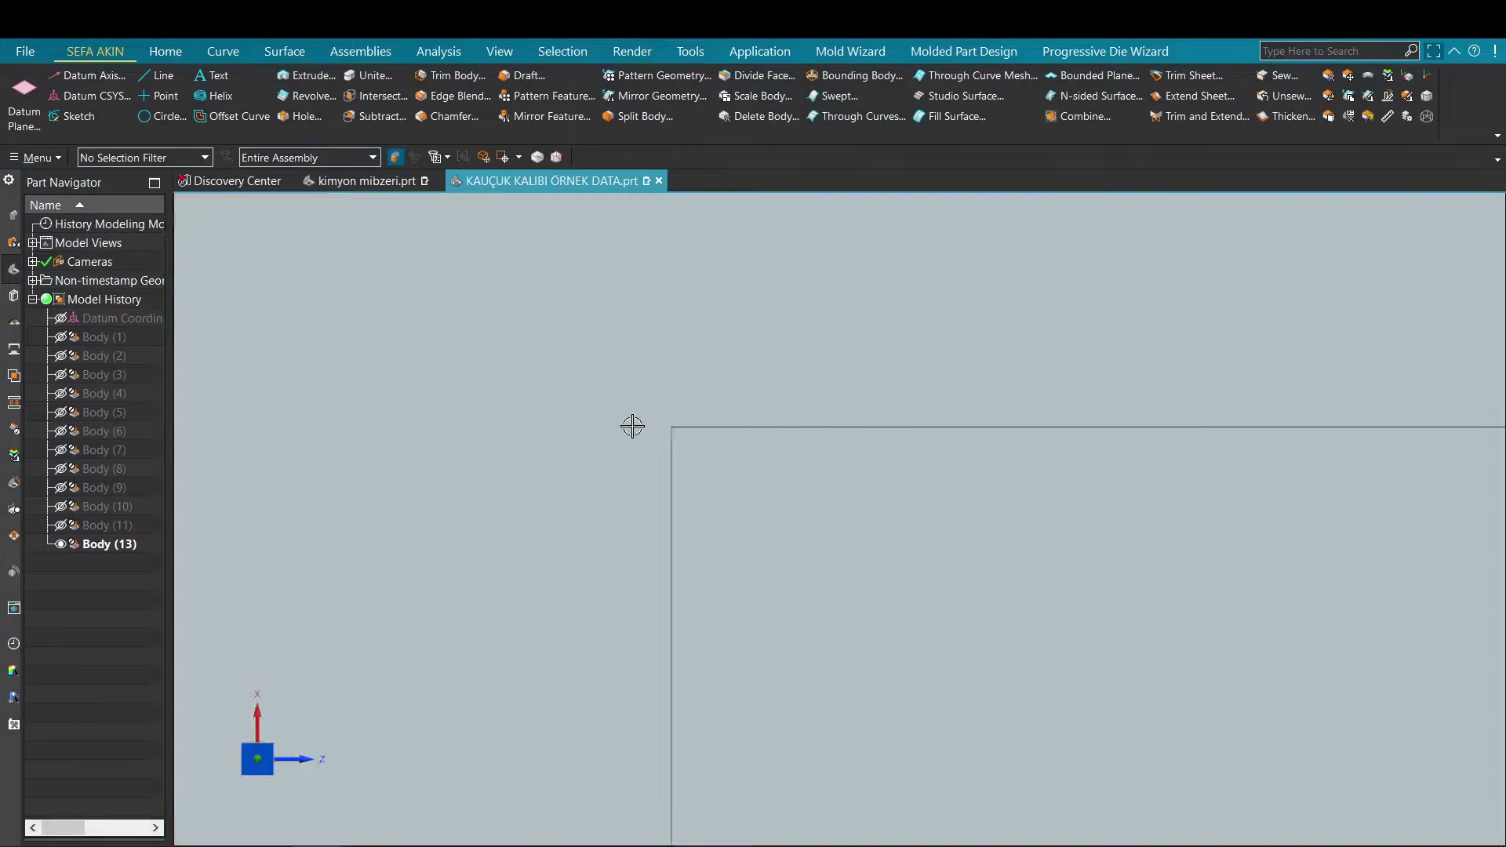
pyautogui.scroll(-4, 632, 426)
pyautogui.moveTo(688, 333); pyautogui.dragTo(777, 518, button='middle')
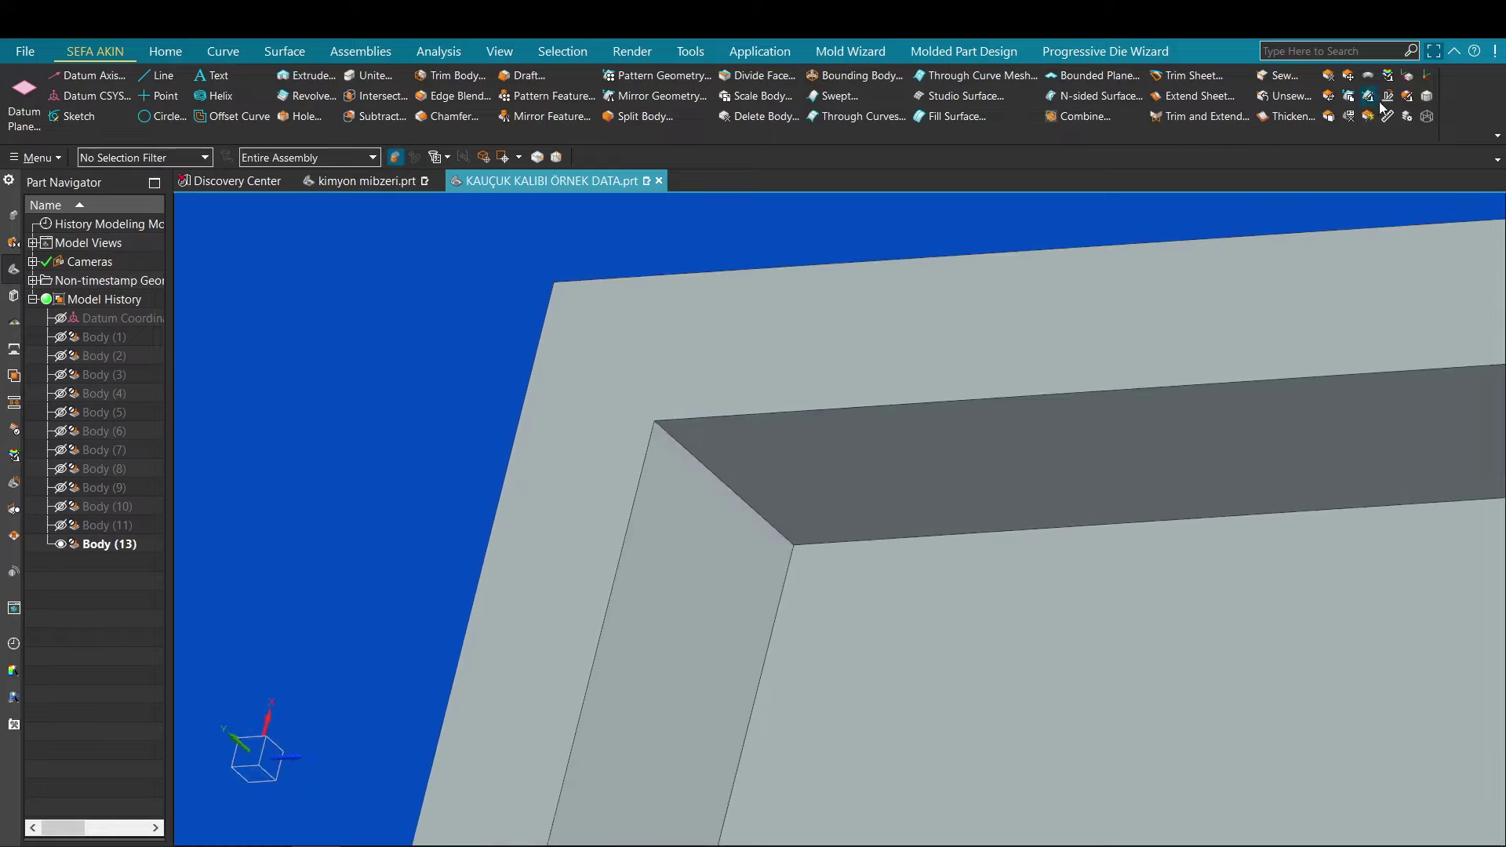
# Step: Create a tube with 10 mm outer and 0 mm inner diameter along the pocket's depth edge at the positive X, negative Z corner
pyautogui.click(1370, 79)
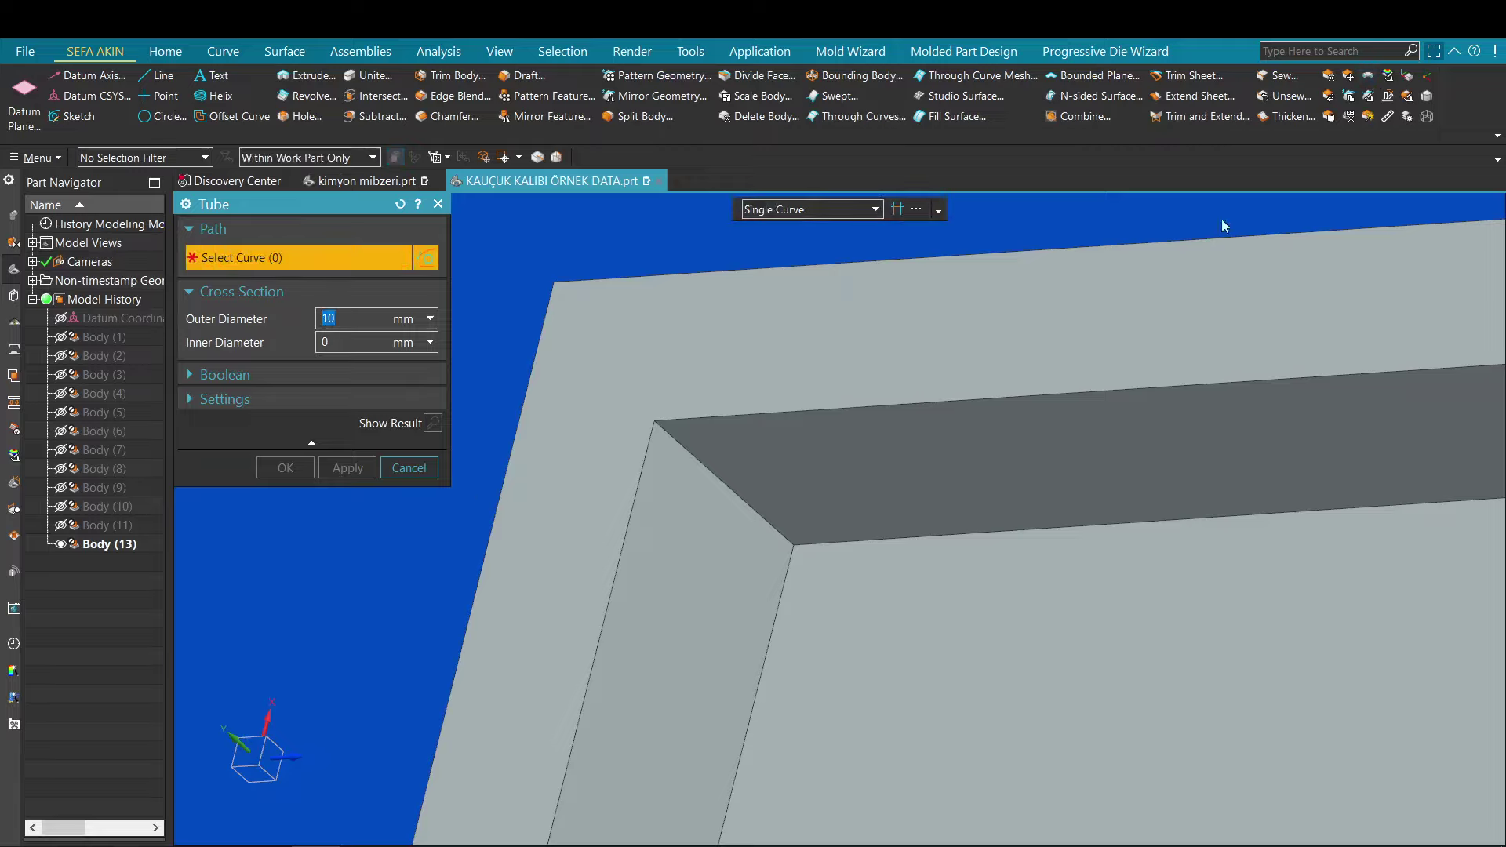
pyautogui.click(696, 453)
pyautogui.scroll(-8, 706, 449)
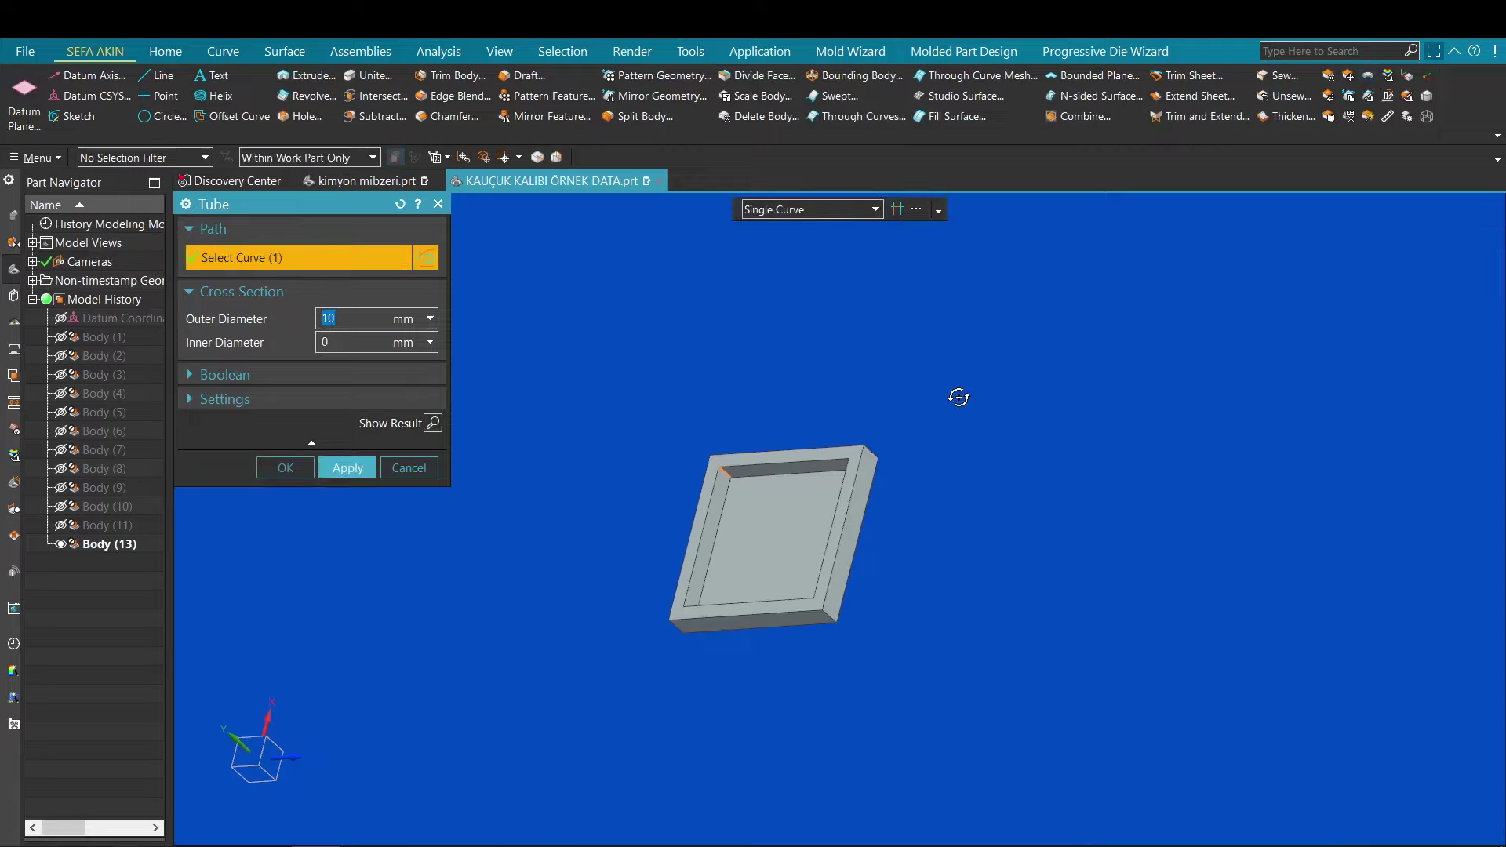
pyautogui.moveTo(959, 397); pyautogui.dragTo(1003, 377, button='middle')
pyautogui.press('F8')
pyautogui.middleClick(713, 458)
pyautogui.scroll(16, 710, 459)
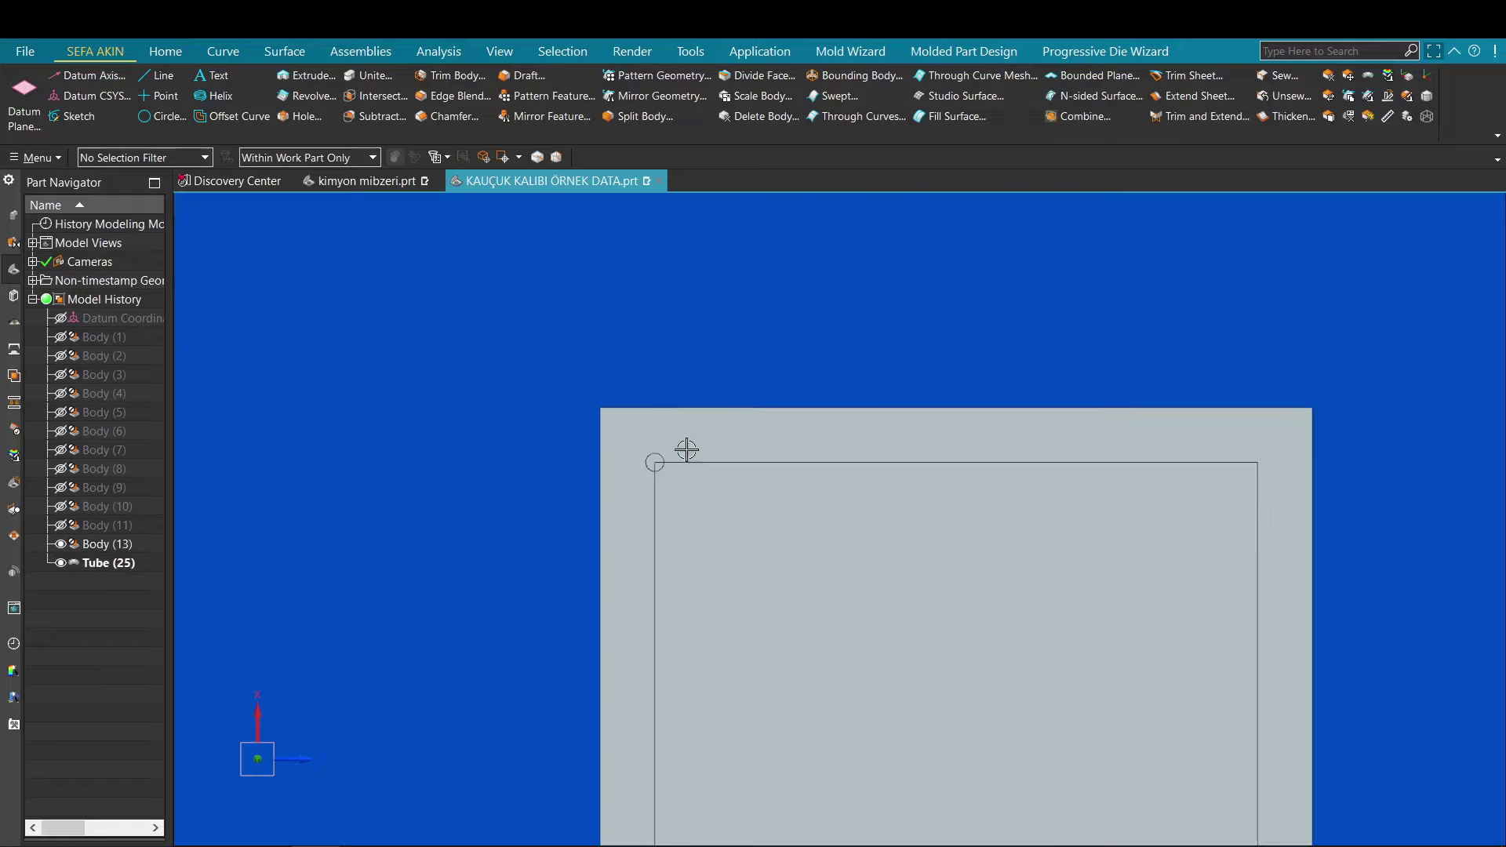
# Step: Subtract the tube from the cover body at the pocket corner
pyautogui.keyDown('shift'); pyautogui.moveTo(740, 500); pyautogui.dragTo(629, 500, button='middle'); pyautogui.keyUp('shift')
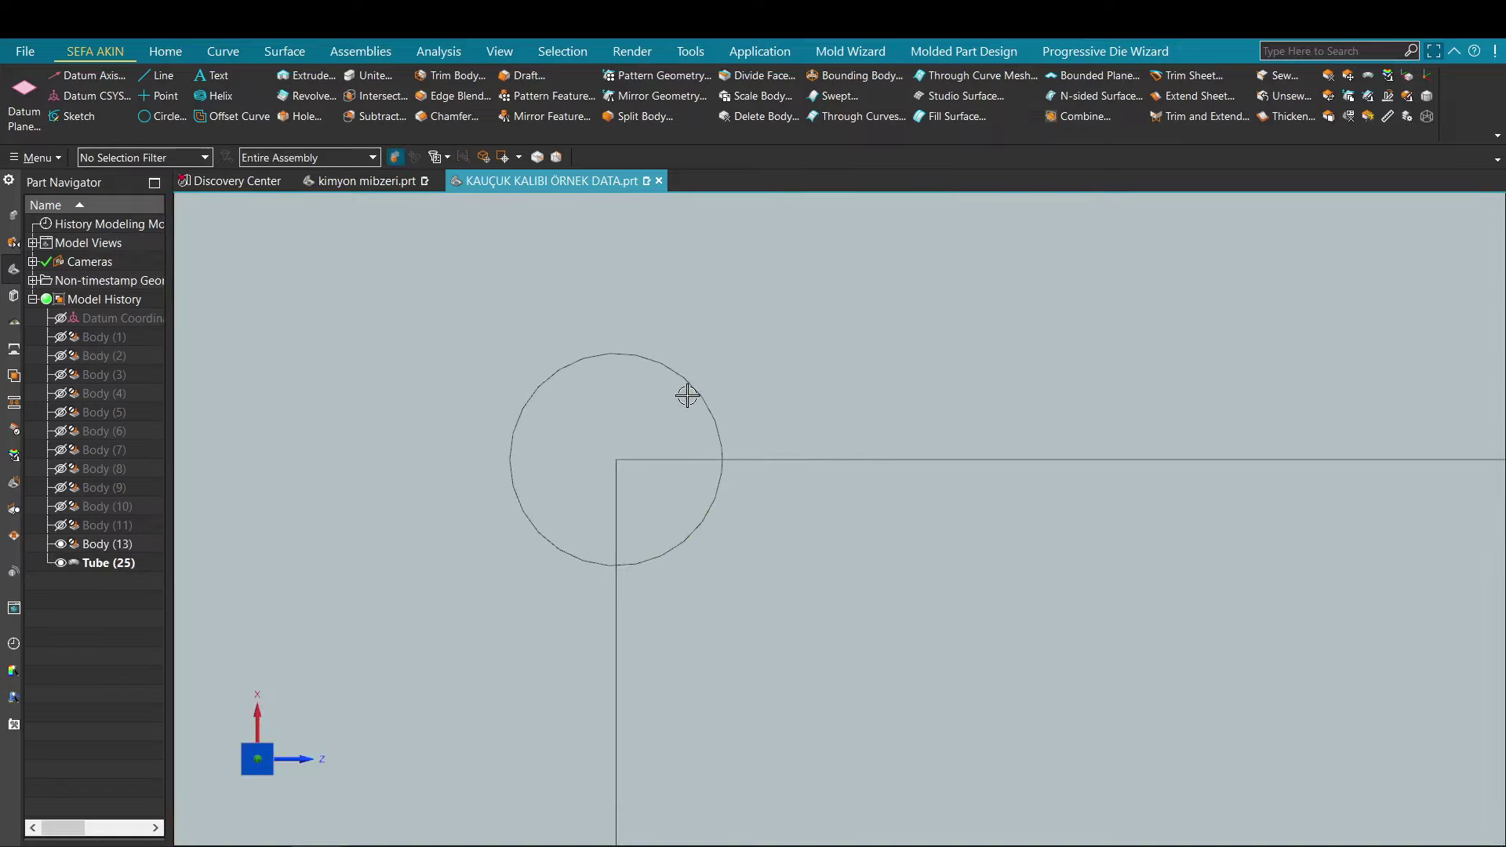
pyautogui.keyDown('shift'); pyautogui.moveTo(687, 396); pyautogui.dragTo(718, 411, button='middle'); pyautogui.keyUp('shift')
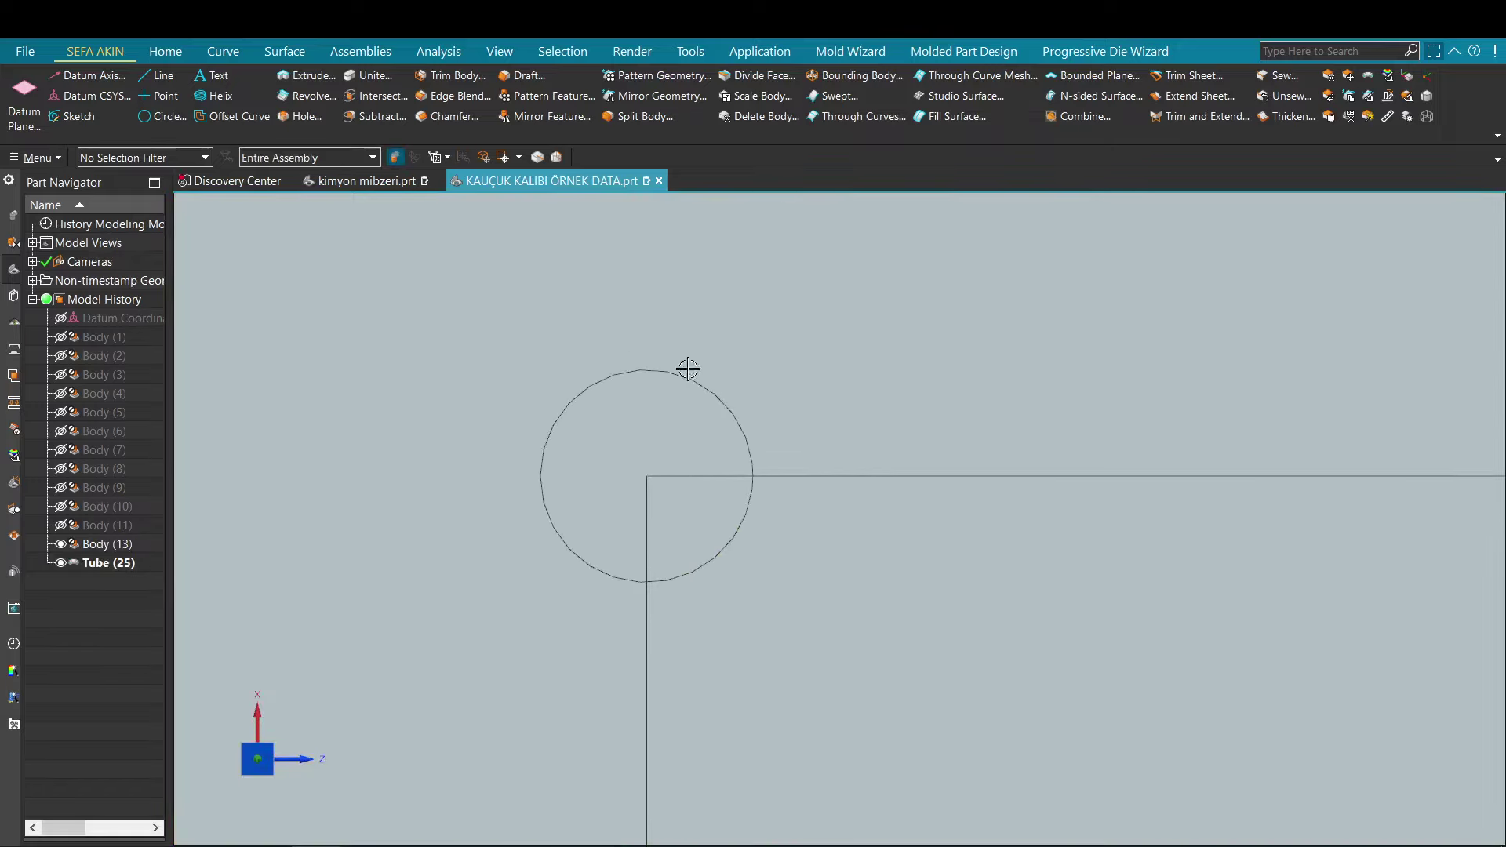
pyautogui.click(582, 304)
pyautogui.click(614, 427)
pyautogui.middleClick(703, 376)
pyautogui.middleClick(703, 377)
pyautogui.scroll(-1, 693, 494)
pyautogui.scroll(-1, 755, 482)
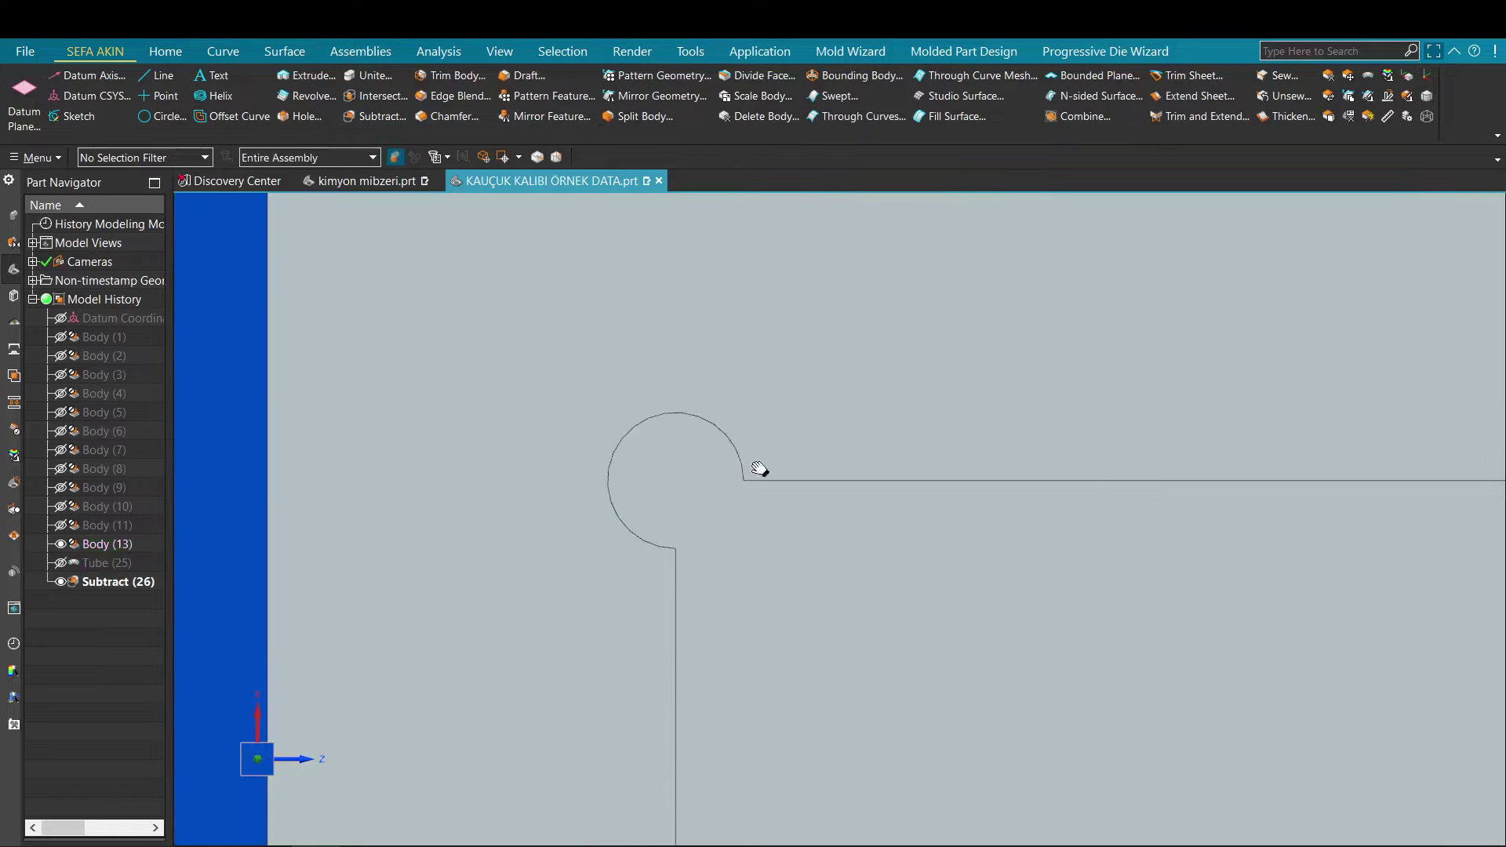
# Step: Display the yellow plate together with the cover body, keeping all other bodies hidden
pyautogui.keyDown('shift'); pyautogui.moveTo(759, 469); pyautogui.dragTo(730, 433, button='middle'); pyautogui.keyUp('shift')
pyautogui.hotkey('ctrl', 'shift', 'b')
pyautogui.scroll(-3, 772, 502)
pyautogui.keyDown('shift'); pyautogui.moveTo(844, 528); pyautogui.dragTo(1123, 618, button='middle'); pyautogui.keyUp('shift')
pyautogui.scroll(3, 882, 541)
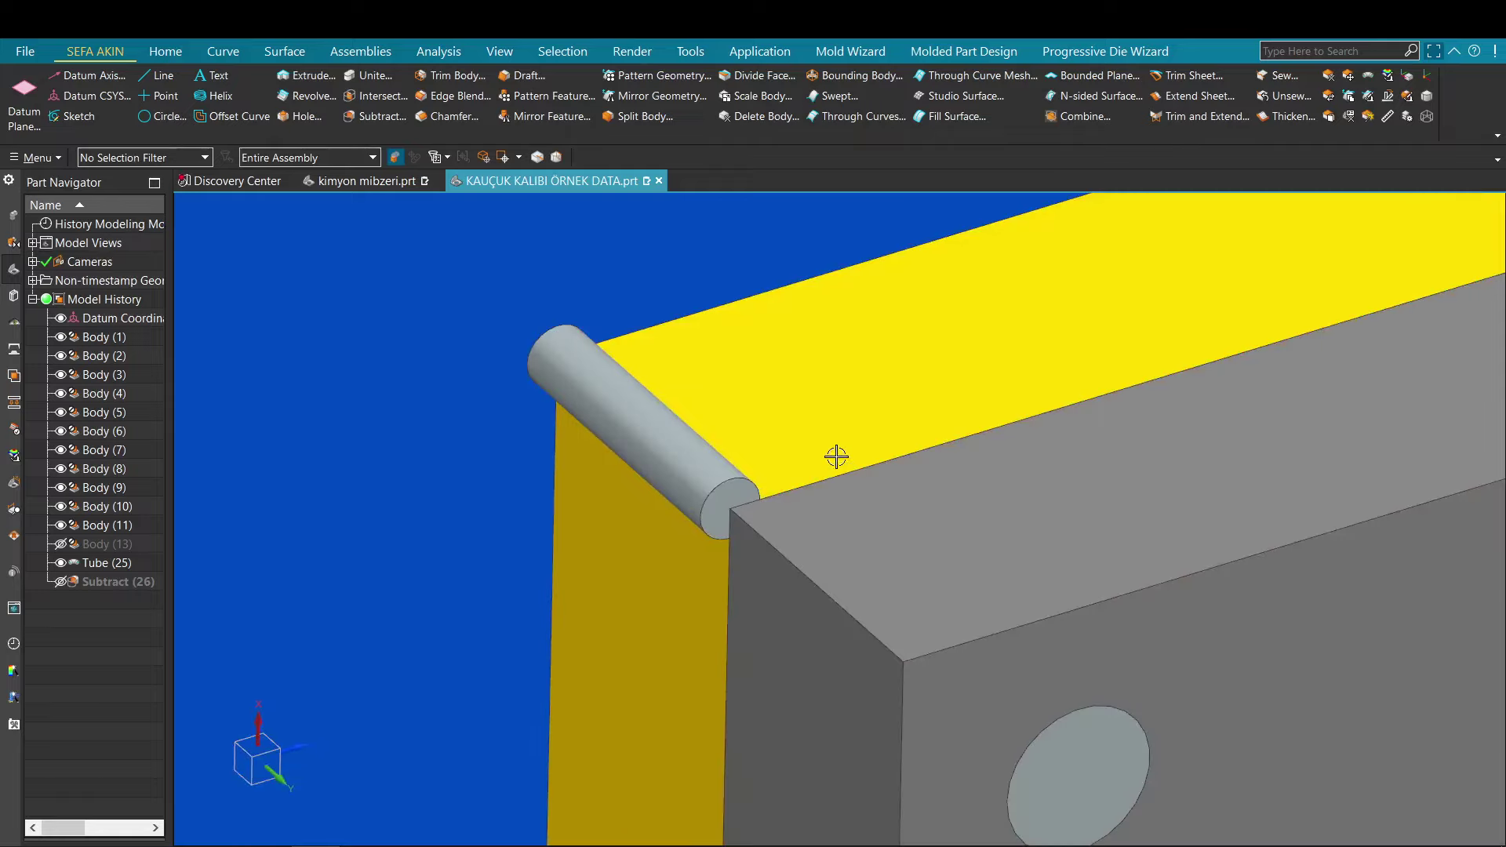
pyautogui.click(846, 472)
pyautogui.hotkey('ctrl', 'b')
pyautogui.hotkey('ctrl', 'shift', 'b')
pyautogui.scroll(-2, 853, 481)
pyautogui.moveTo(852, 481); pyautogui.dragTo(807, 434, button='middle')
pyautogui.scroll(-4, 531, 377)
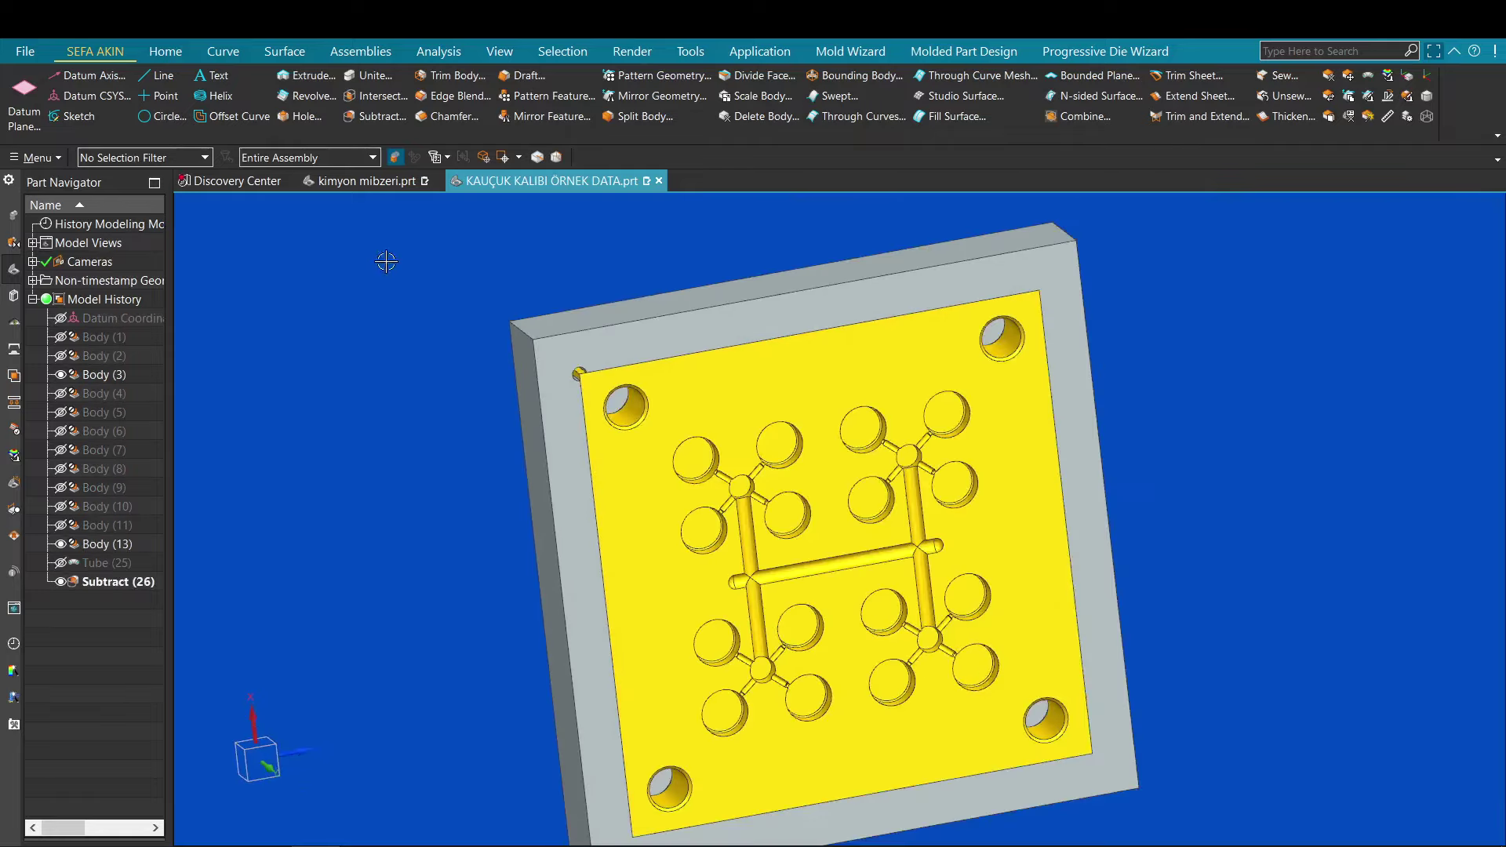
# Step: Examine the relieved pocket corner against the yellow plate and set the selection filter to Face
pyautogui.press('F8')
pyautogui.scroll(9, 589, 407)
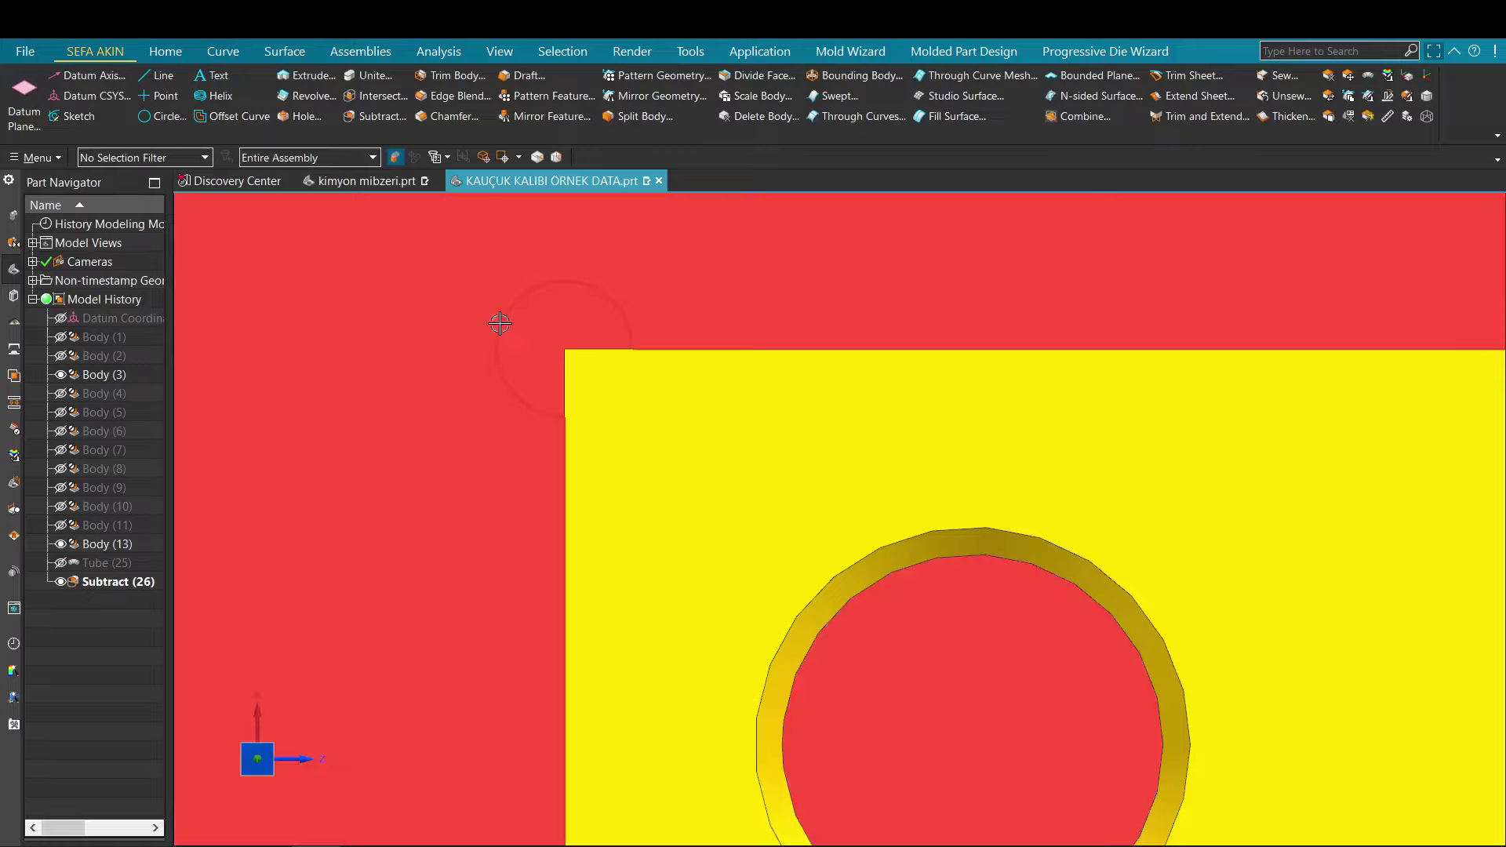
pyautogui.scroll(3, 511, 369)
pyautogui.click(185, 158)
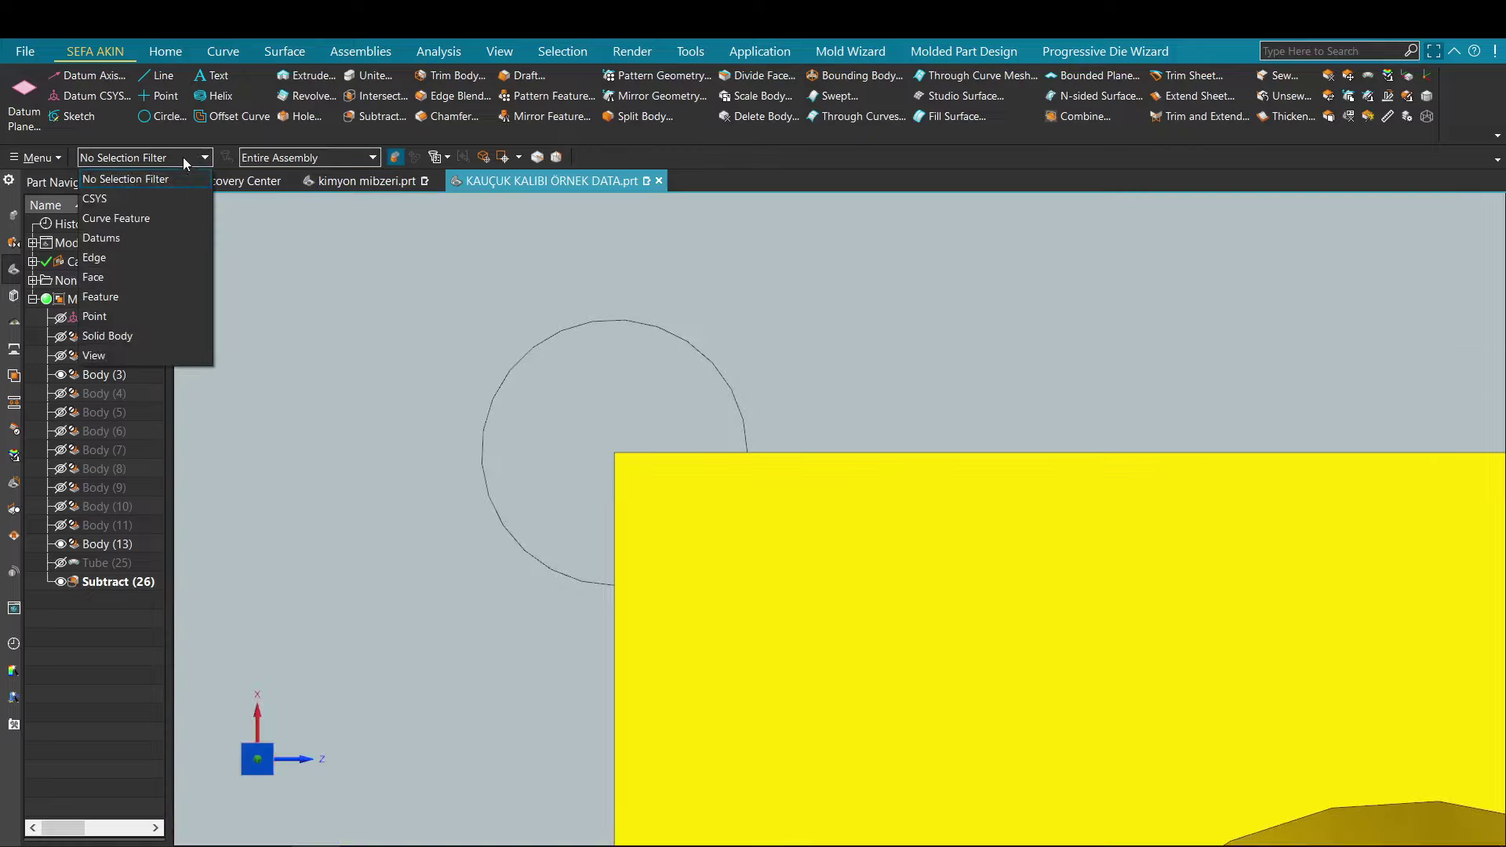
pyautogui.click(118, 279)
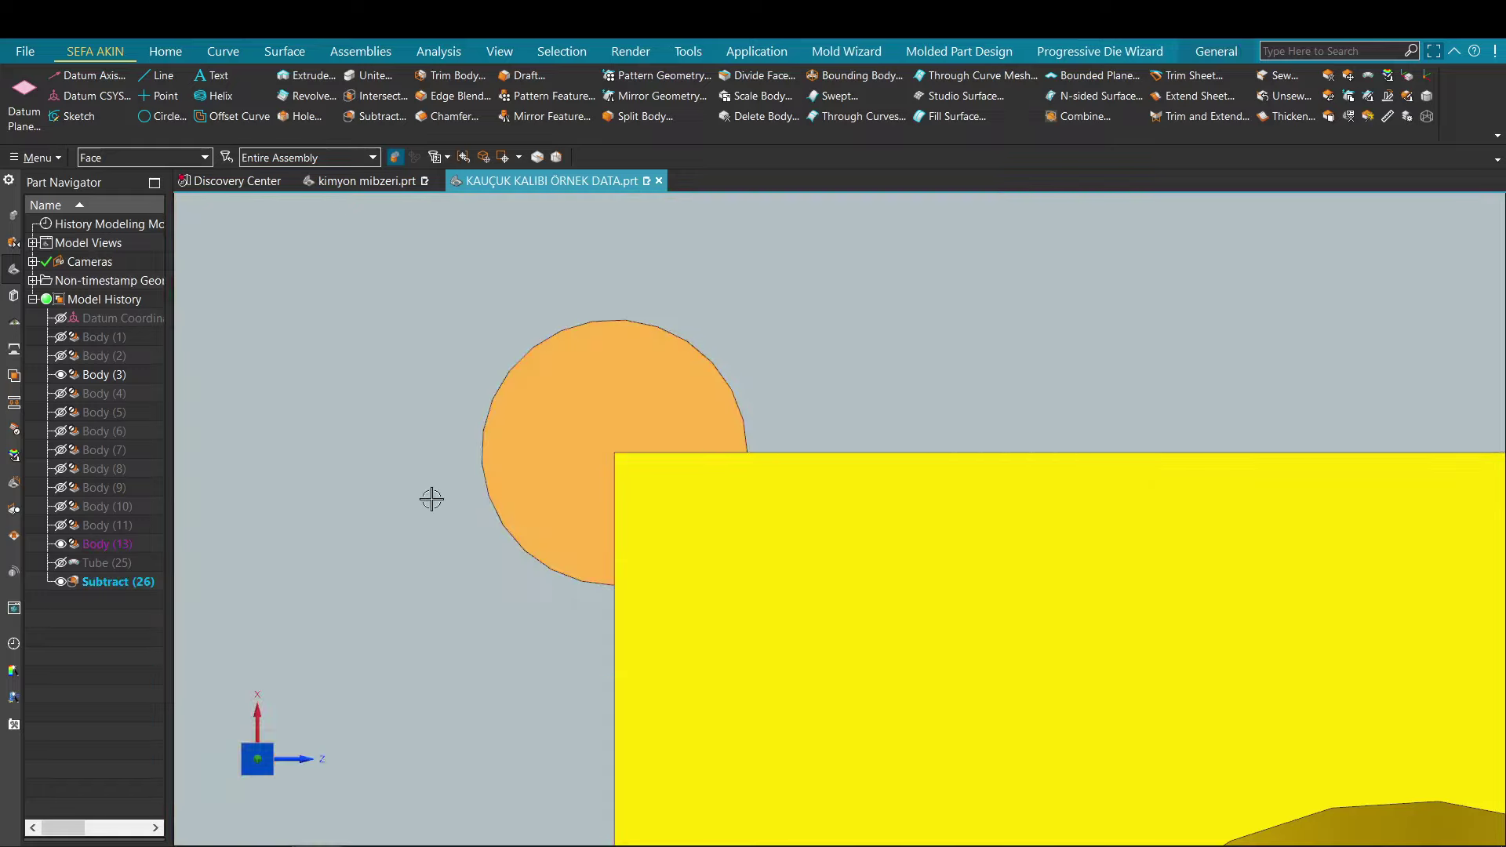
# Step: Isolate the cover body by hiding the yellow plate and all other bodies
pyautogui.hotkey('ctrl', 'shift', 'b')
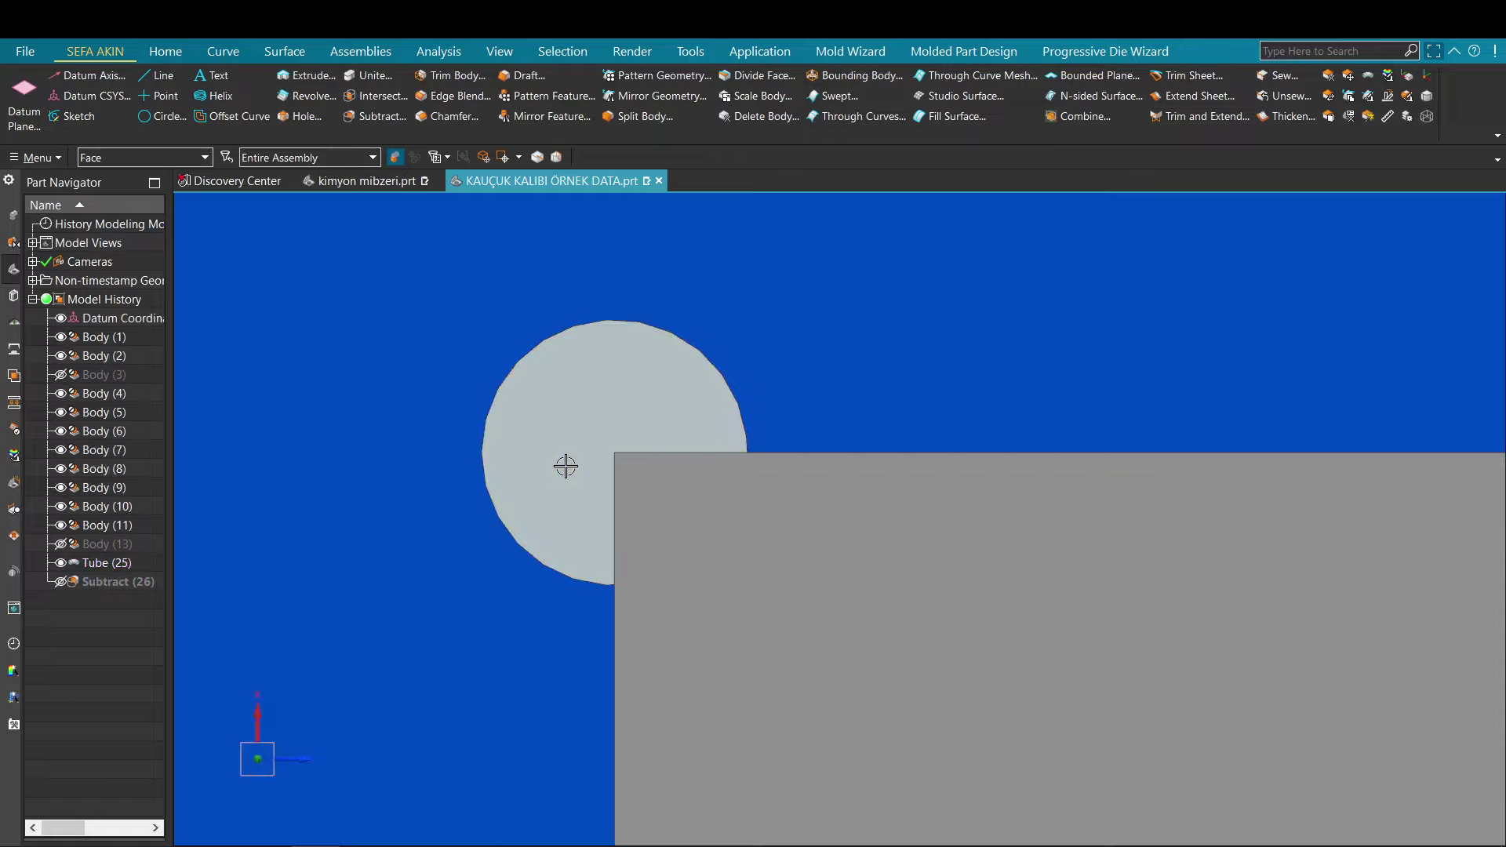
pyautogui.click(64, 586)
pyautogui.hotkey('ctrl', 'shift', 'b')
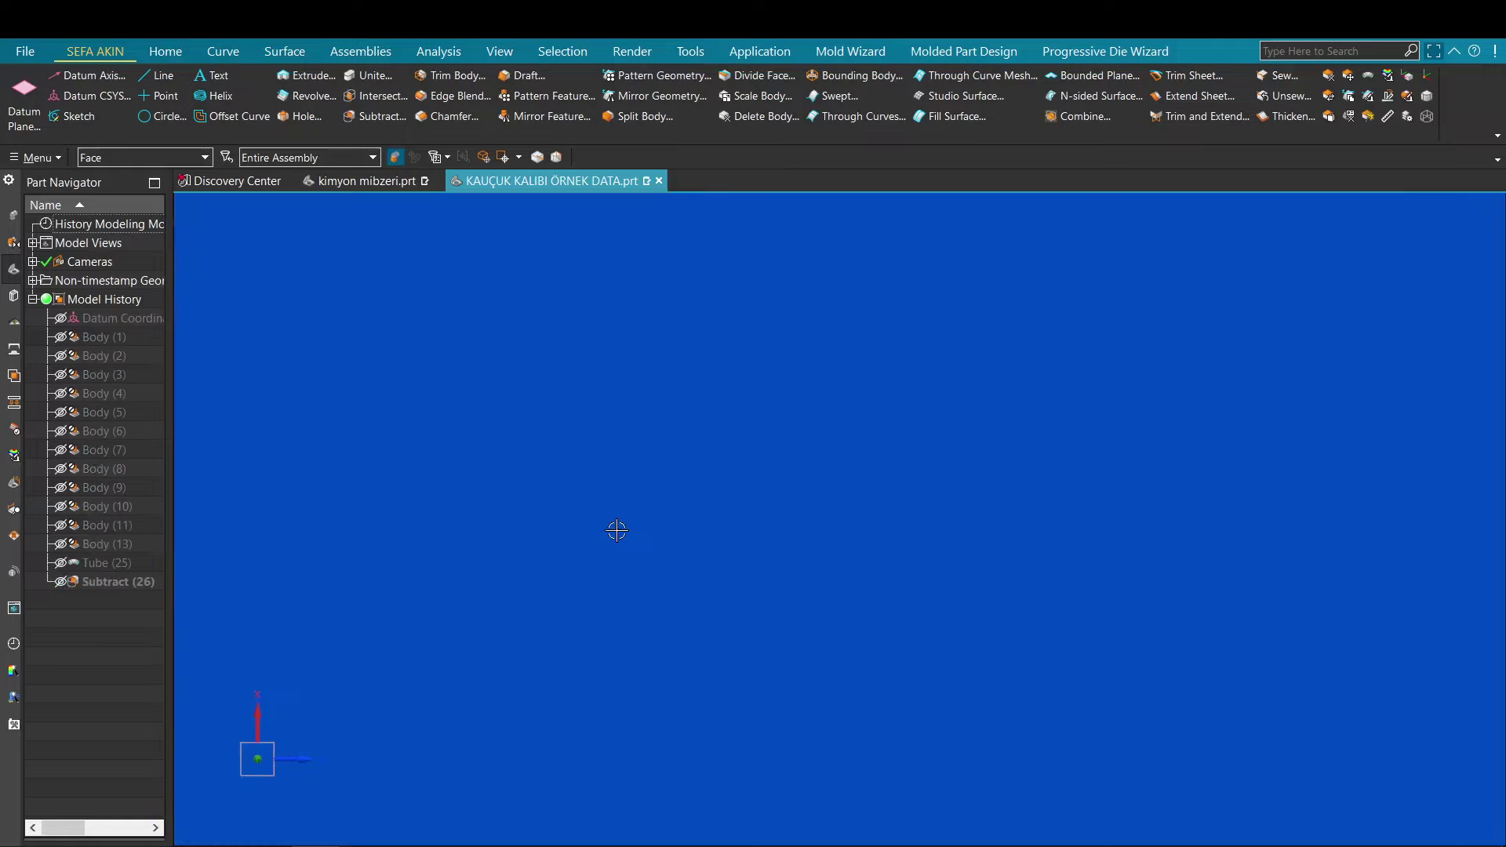
pyautogui.hotkey('ctrl', 'z')
pyautogui.moveTo(617, 530); pyautogui.dragTo(696, 562, button='middle')
pyautogui.scroll(4, 645, 549)
pyautogui.hotkey('ctrl', 'z')
pyautogui.hotkey('ctrl', 'shift', 'b')
pyautogui.scroll(-2, 627, 620)
pyautogui.keyDown('shift'); pyautogui.moveTo(621, 608); pyautogui.dragTo(678, 604, button='middle'); pyautogui.keyUp('shift')
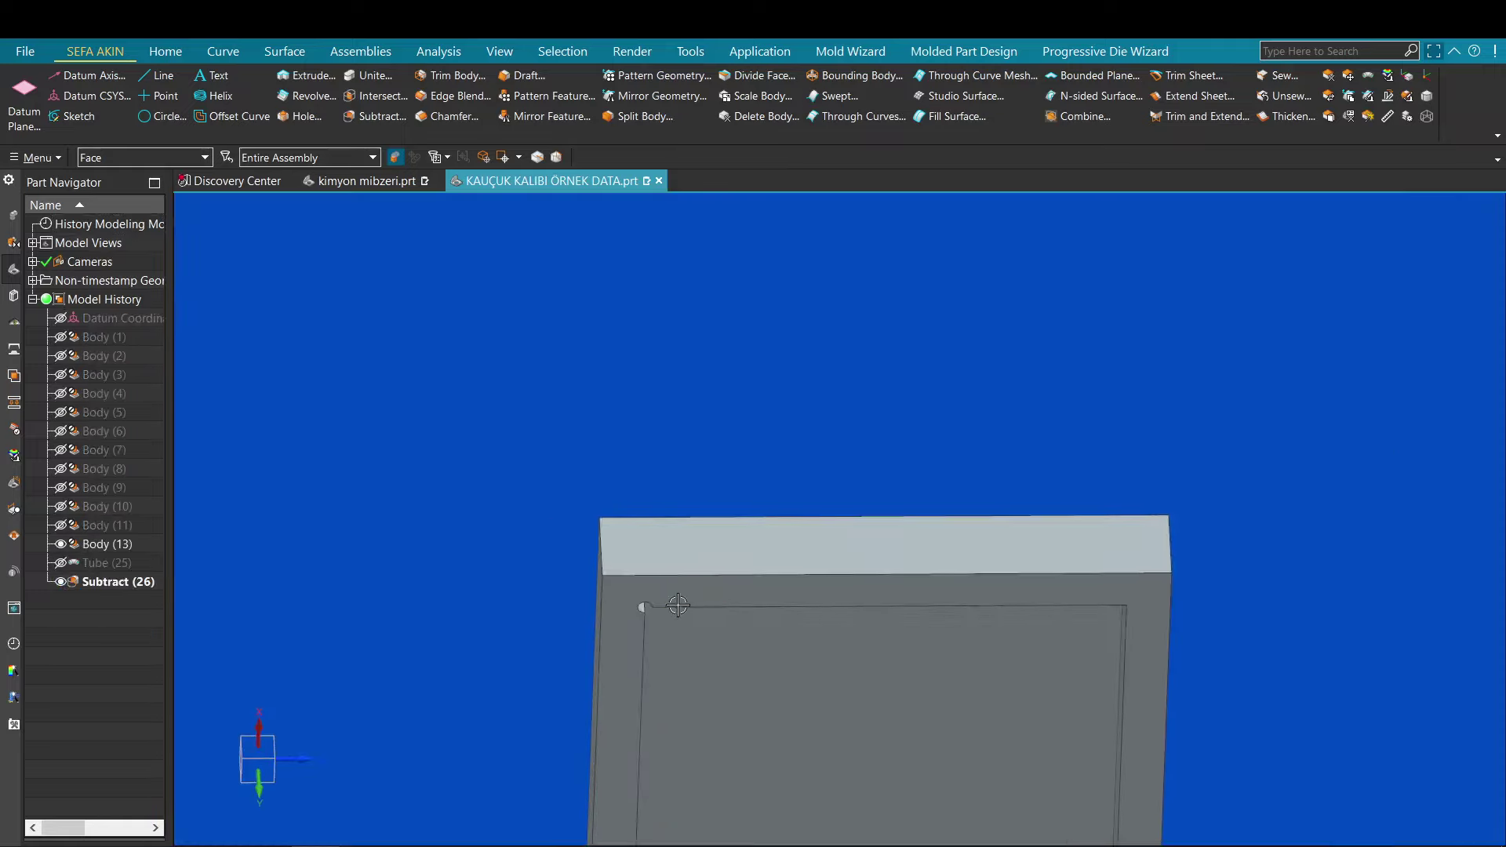
# Step: Bring the tube back into display with the cover body and delete the Subtract feature
pyautogui.hotkey('ctrl', 'shift', 'b')
pyautogui.hotkey('ctrl', 'b')
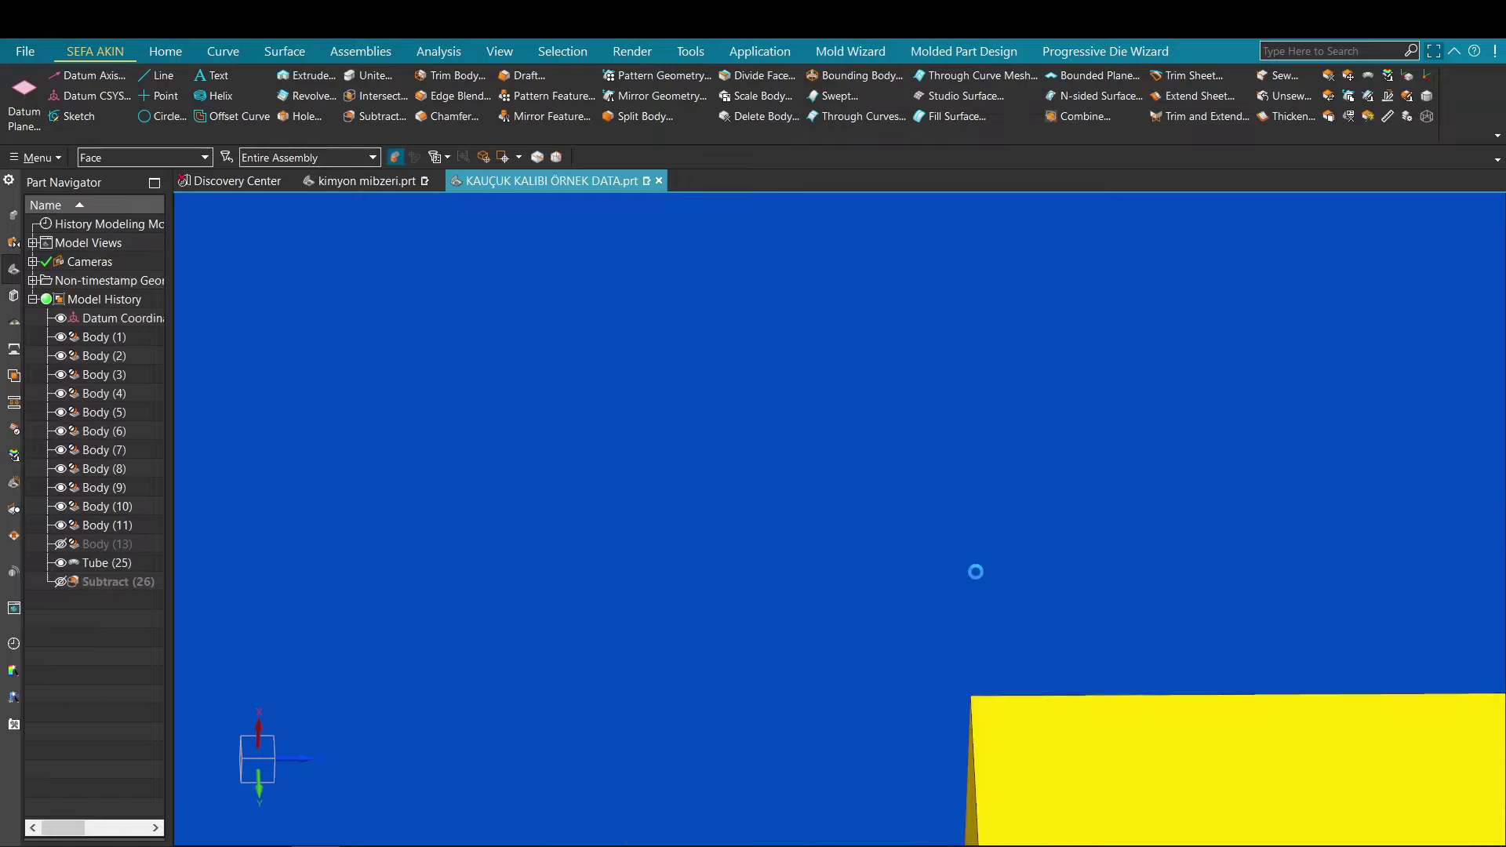
pyautogui.hotkey('ctrl', 'shift', 'b')
pyautogui.scroll(-2, 926, 494)
pyautogui.moveTo(888, 488); pyautogui.dragTo(707, 304, button='middle')
pyautogui.press('F8')
pyautogui.scroll(2, 965, 570)
pyautogui.keyDown('shift'); pyautogui.moveTo(965, 571); pyautogui.dragTo(755, 427, button='middle'); pyautogui.keyUp('shift')
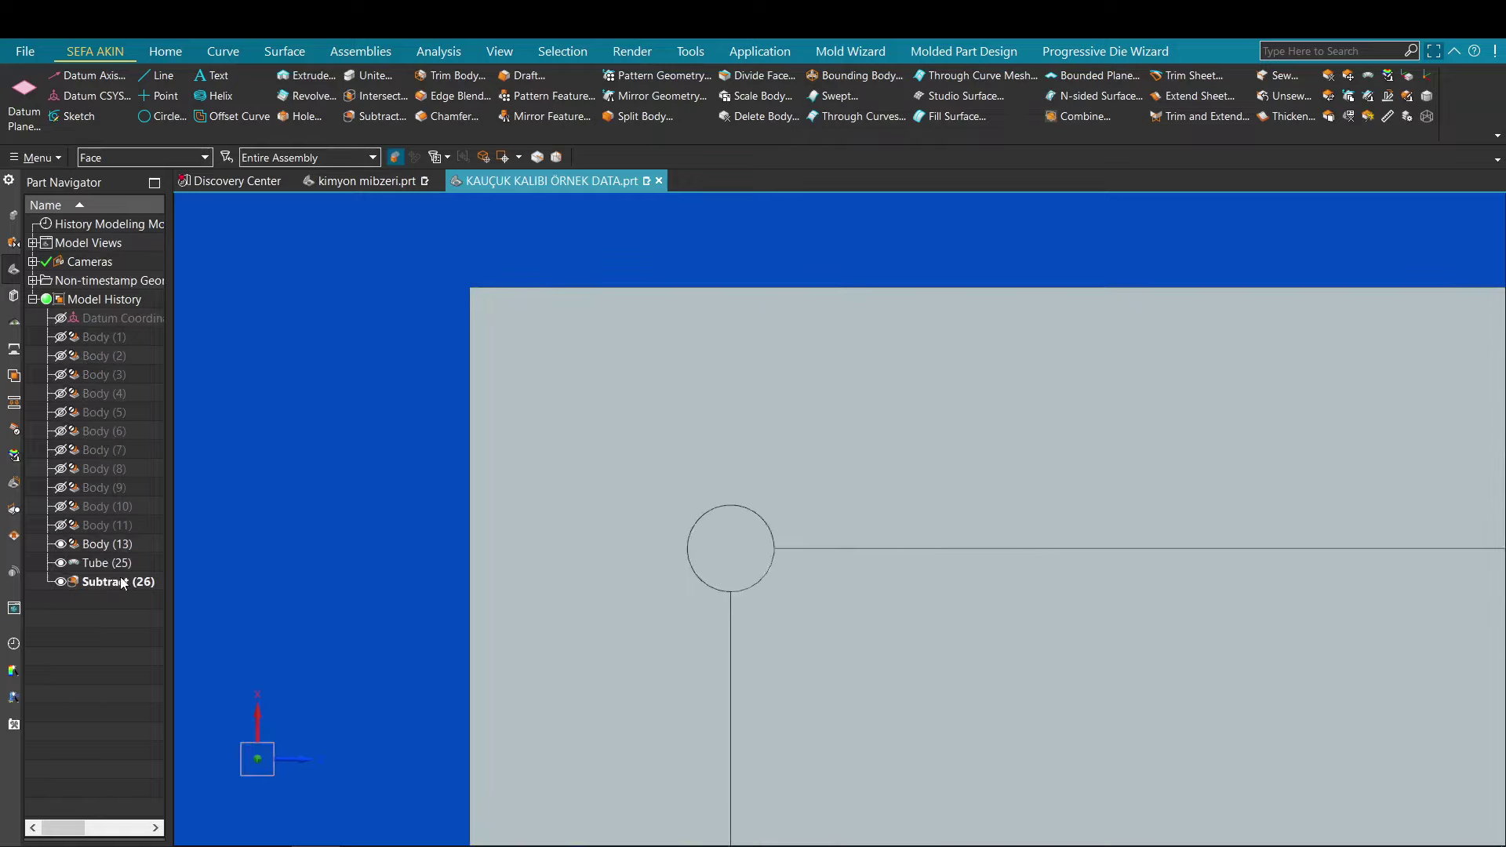
pyautogui.press('Delete')
pyautogui.scroll(3, 690, 528)
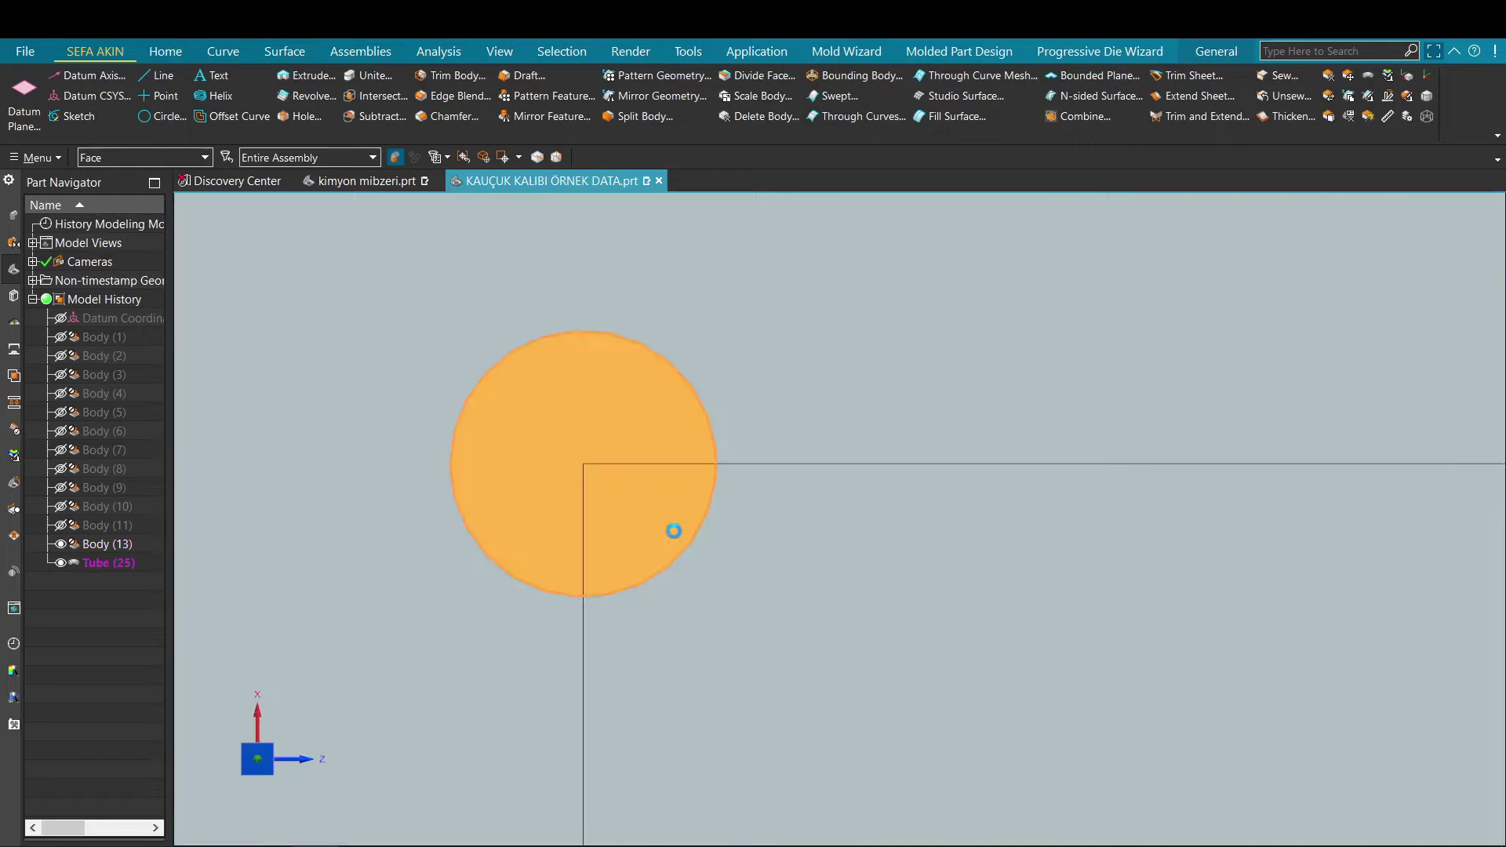
pyautogui.click(377, 318)
pyautogui.click(353, 346)
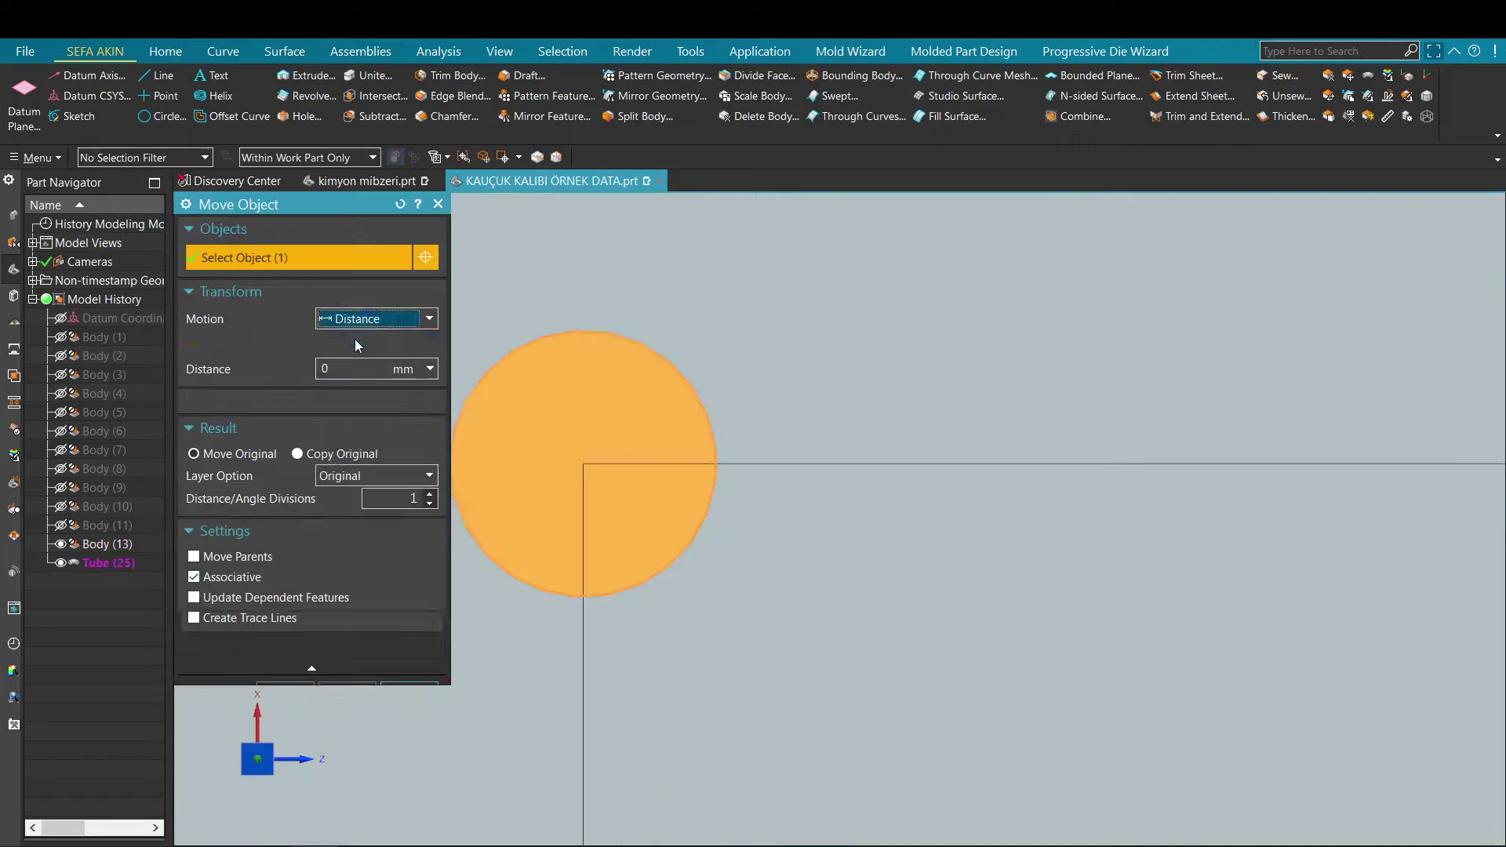
pyautogui.press('Escape')
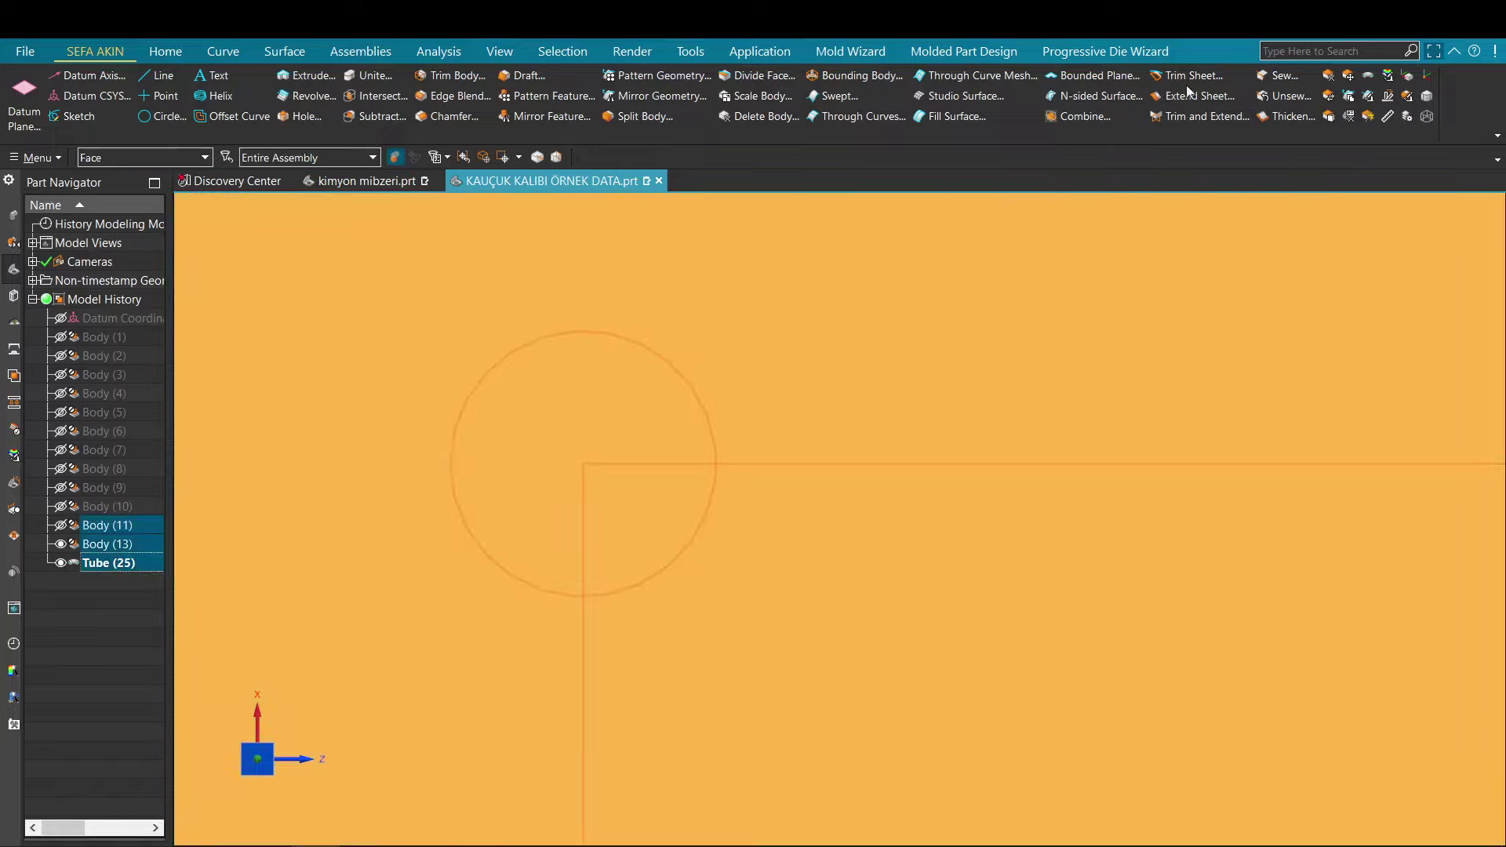
# Step: Remove the parameters from the tube and the cover body
pyautogui.click(367, 313)
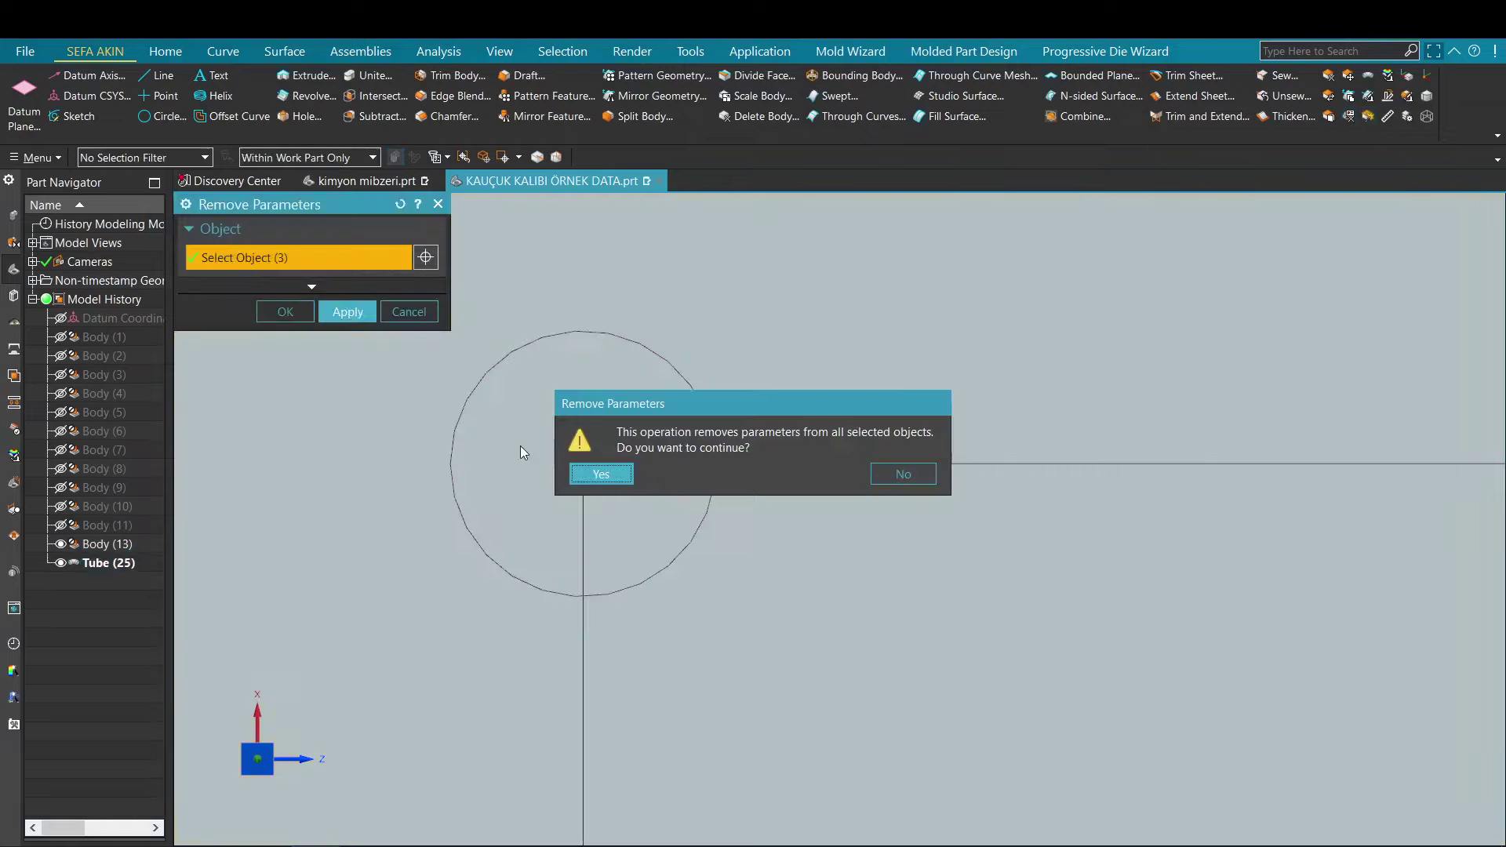
pyautogui.click(600, 470)
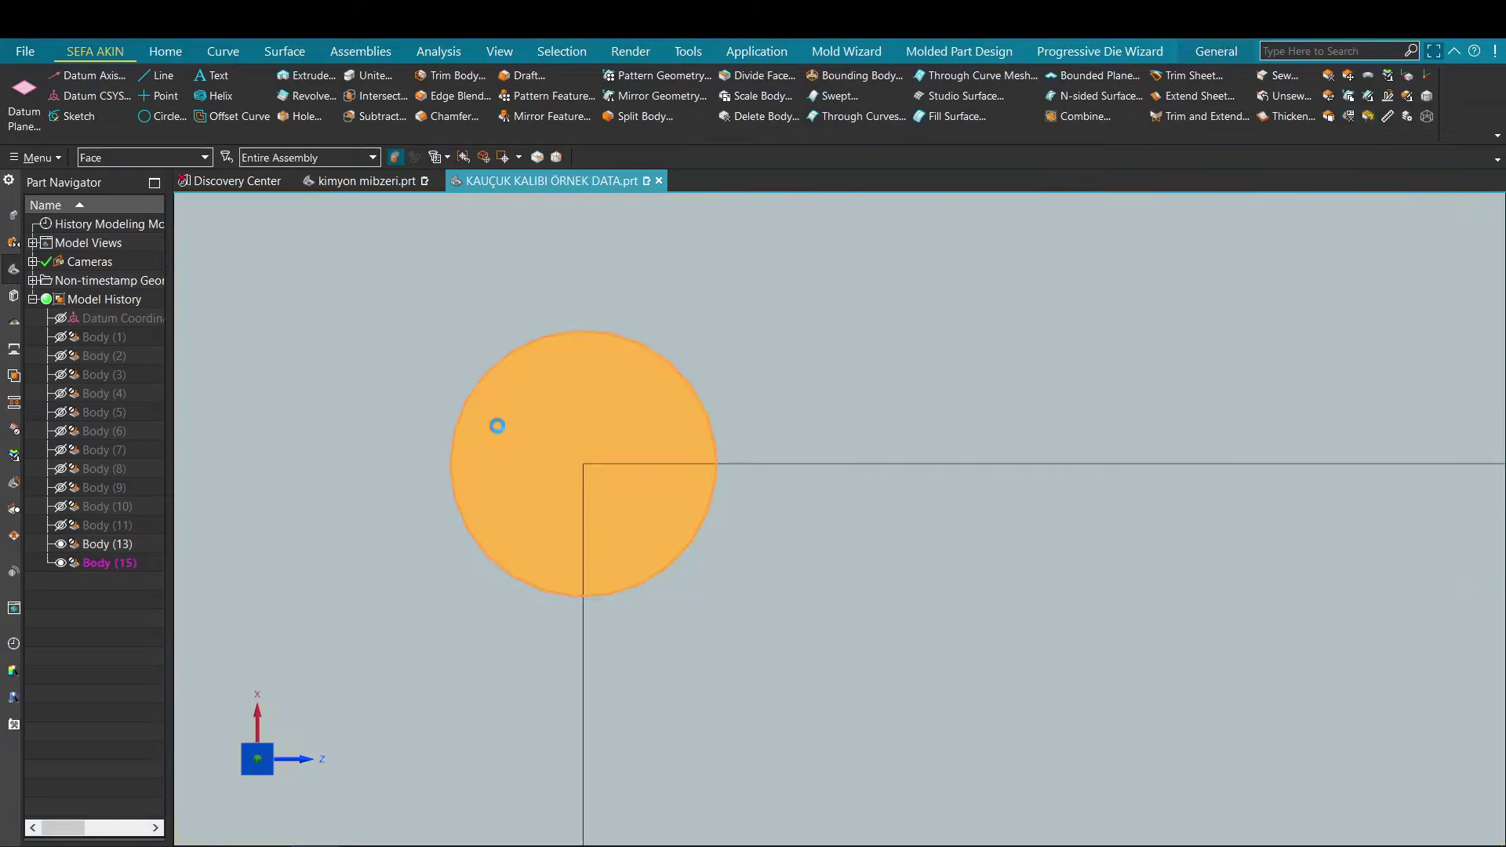
# Step: Move the tube body 2.5 mm along positive Z, moving its parents and without associativity
pyautogui.hotkey('ctrl', 't')
pyautogui.click(346, 319)
pyautogui.click(353, 341)
pyautogui.click(281, 345)
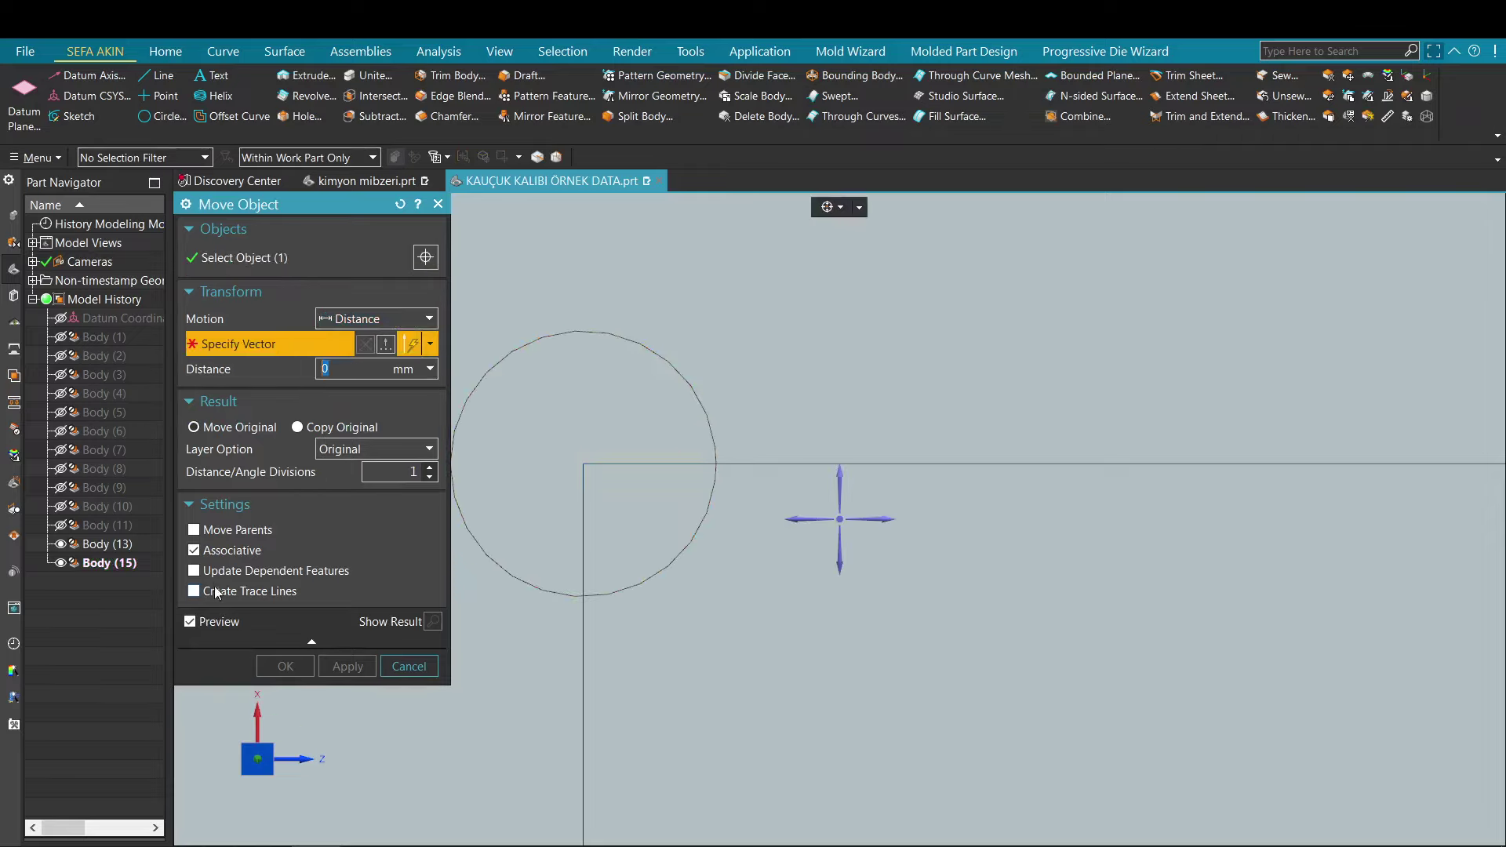
pyautogui.click(237, 531)
pyautogui.click(273, 551)
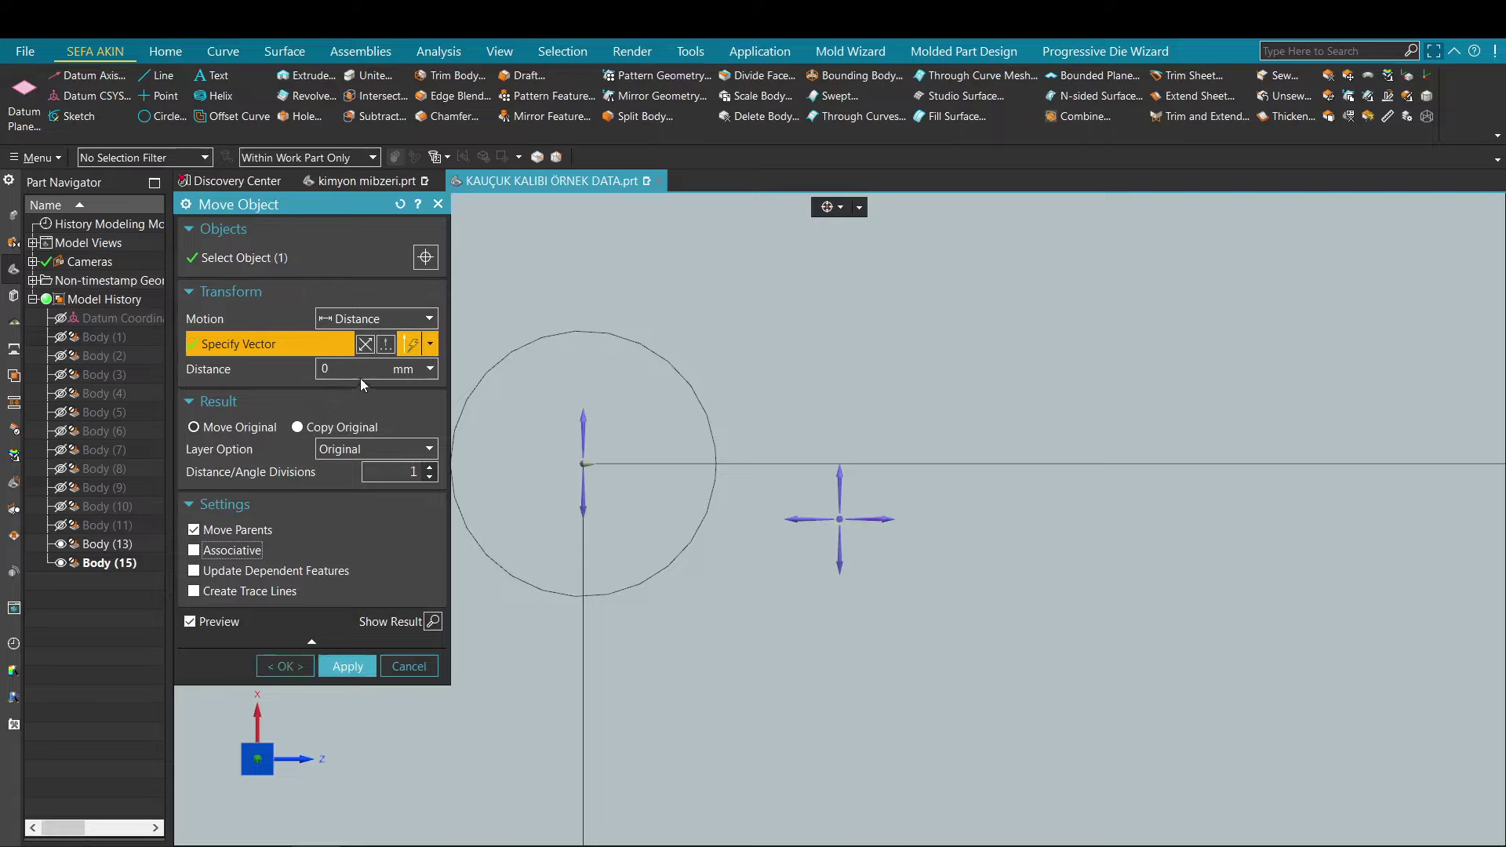
pyautogui.press('Return')
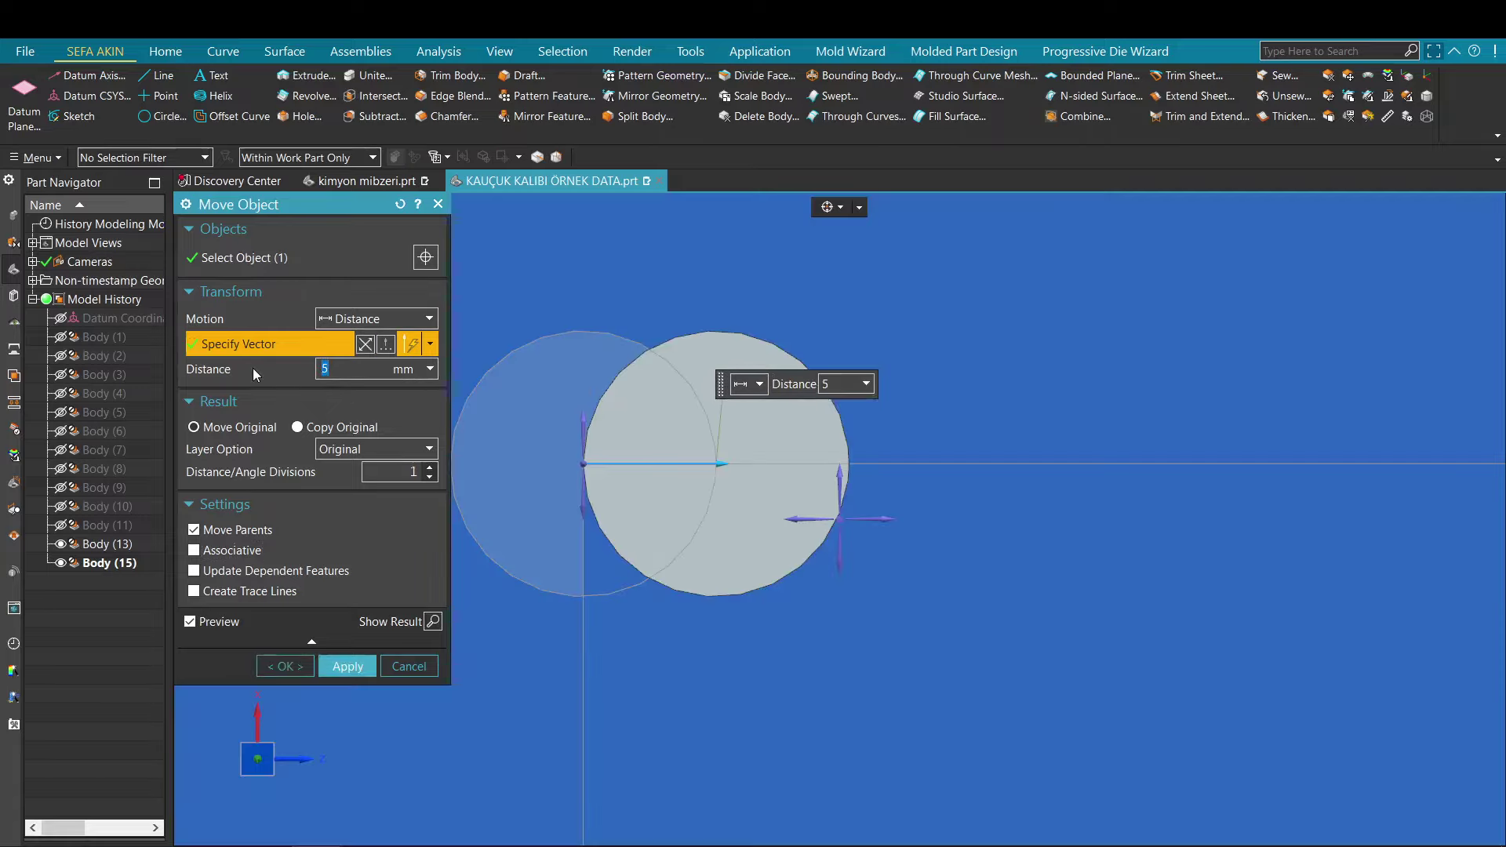
pyautogui.write('2.5')
pyautogui.press('Return')
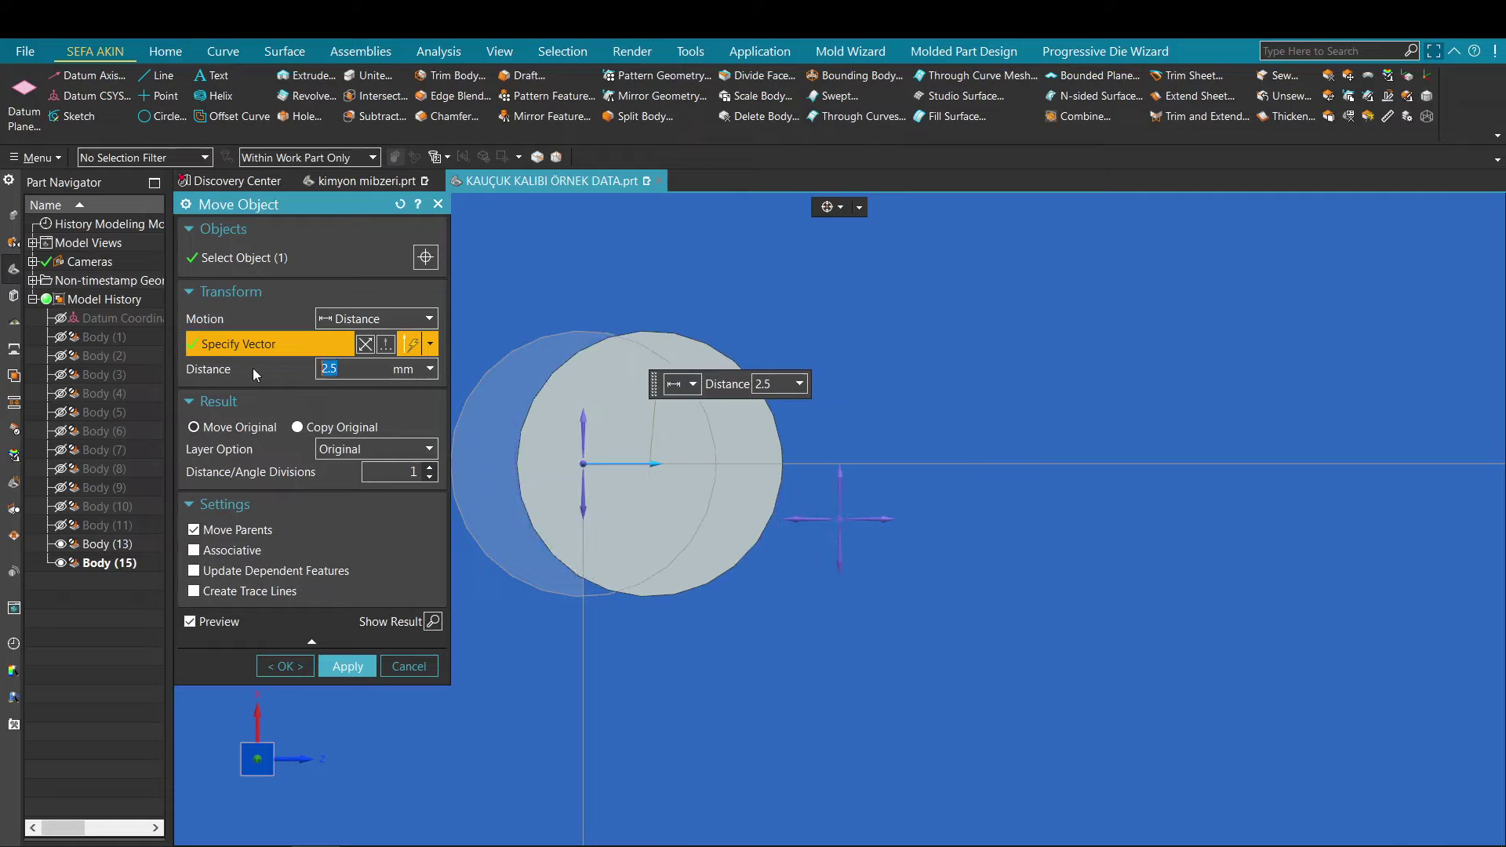
pyautogui.middleClick(582, 530)
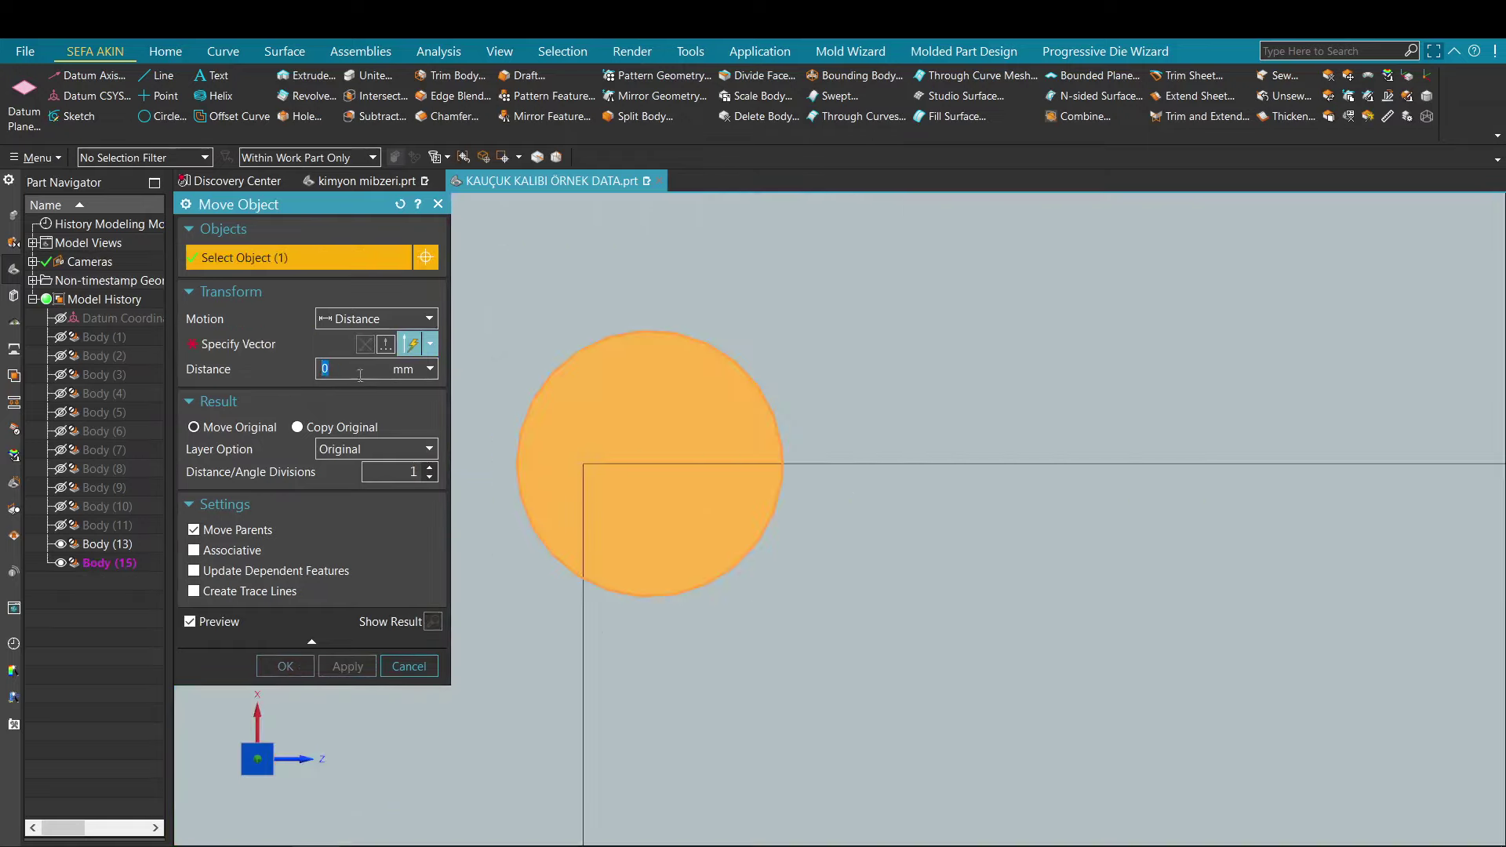
# Step: Move the tube body 2.5 mm along negative X, moving the original without associativity
pyautogui.middleClick(834, 514)
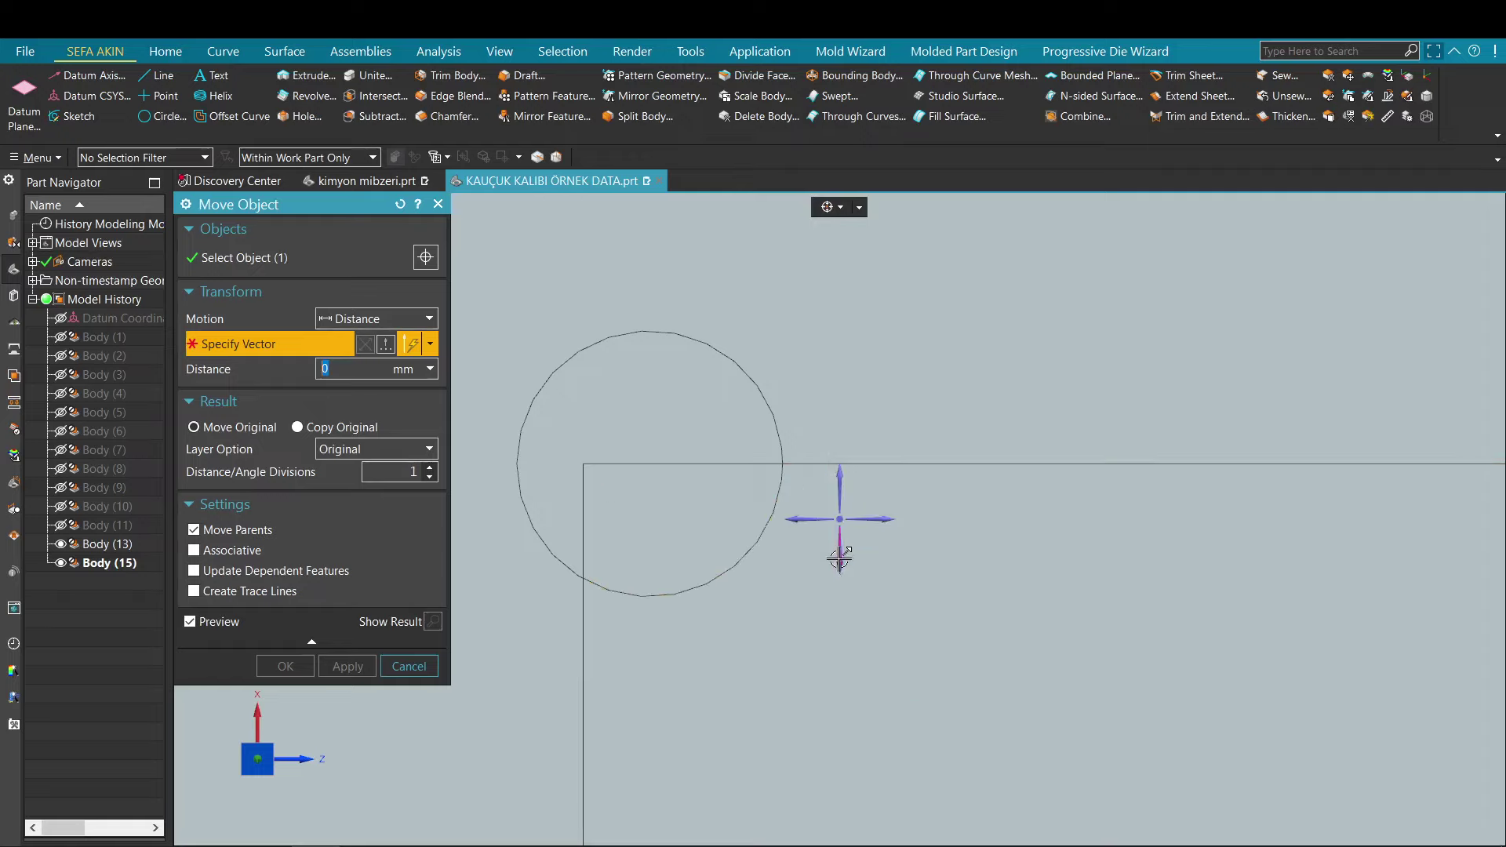
pyautogui.write('5')
pyautogui.press('Return')
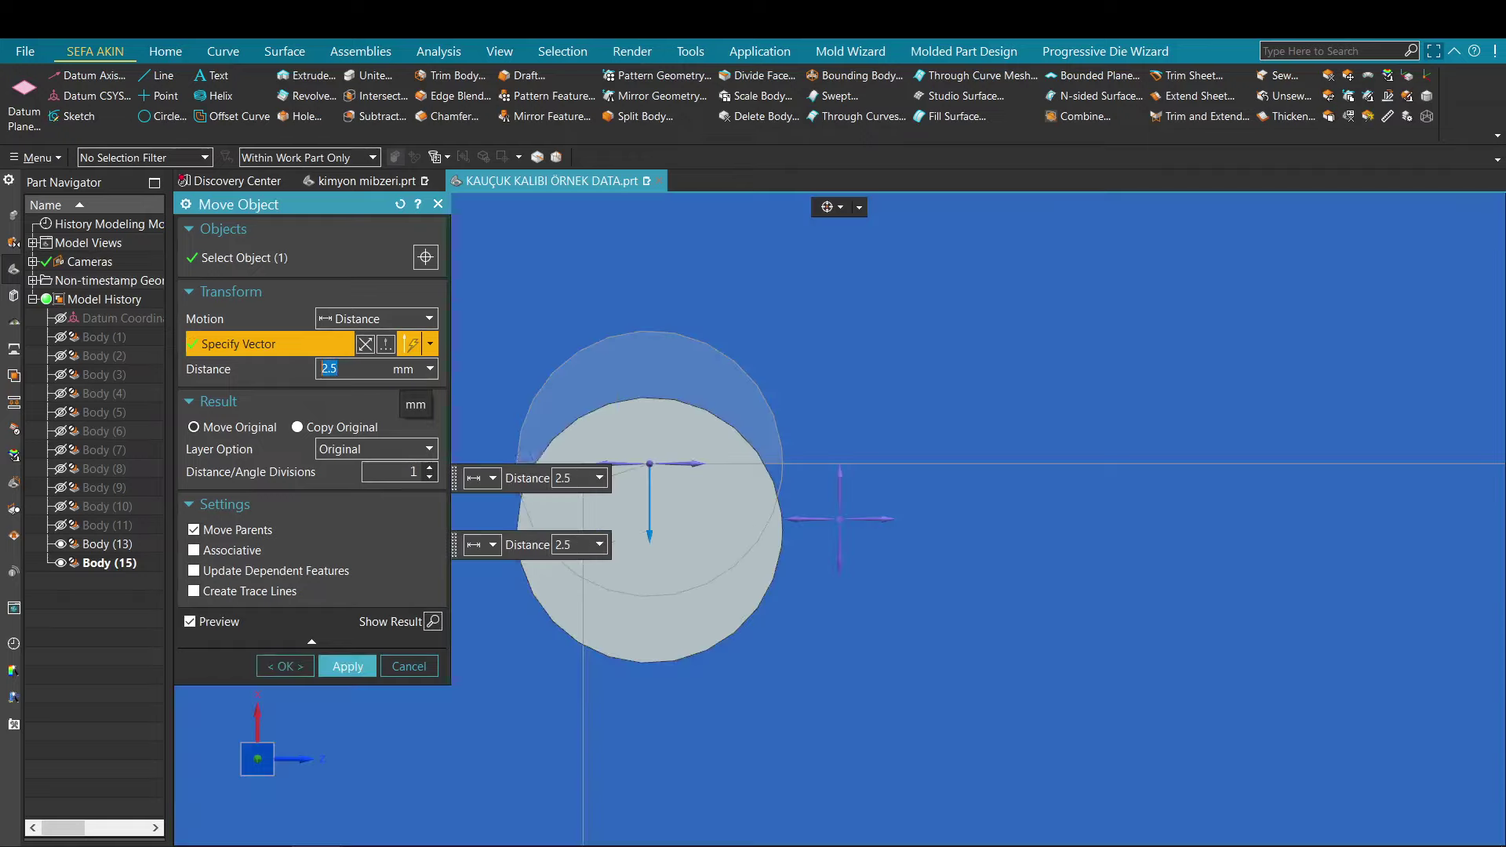
pyautogui.middleClick(675, 479)
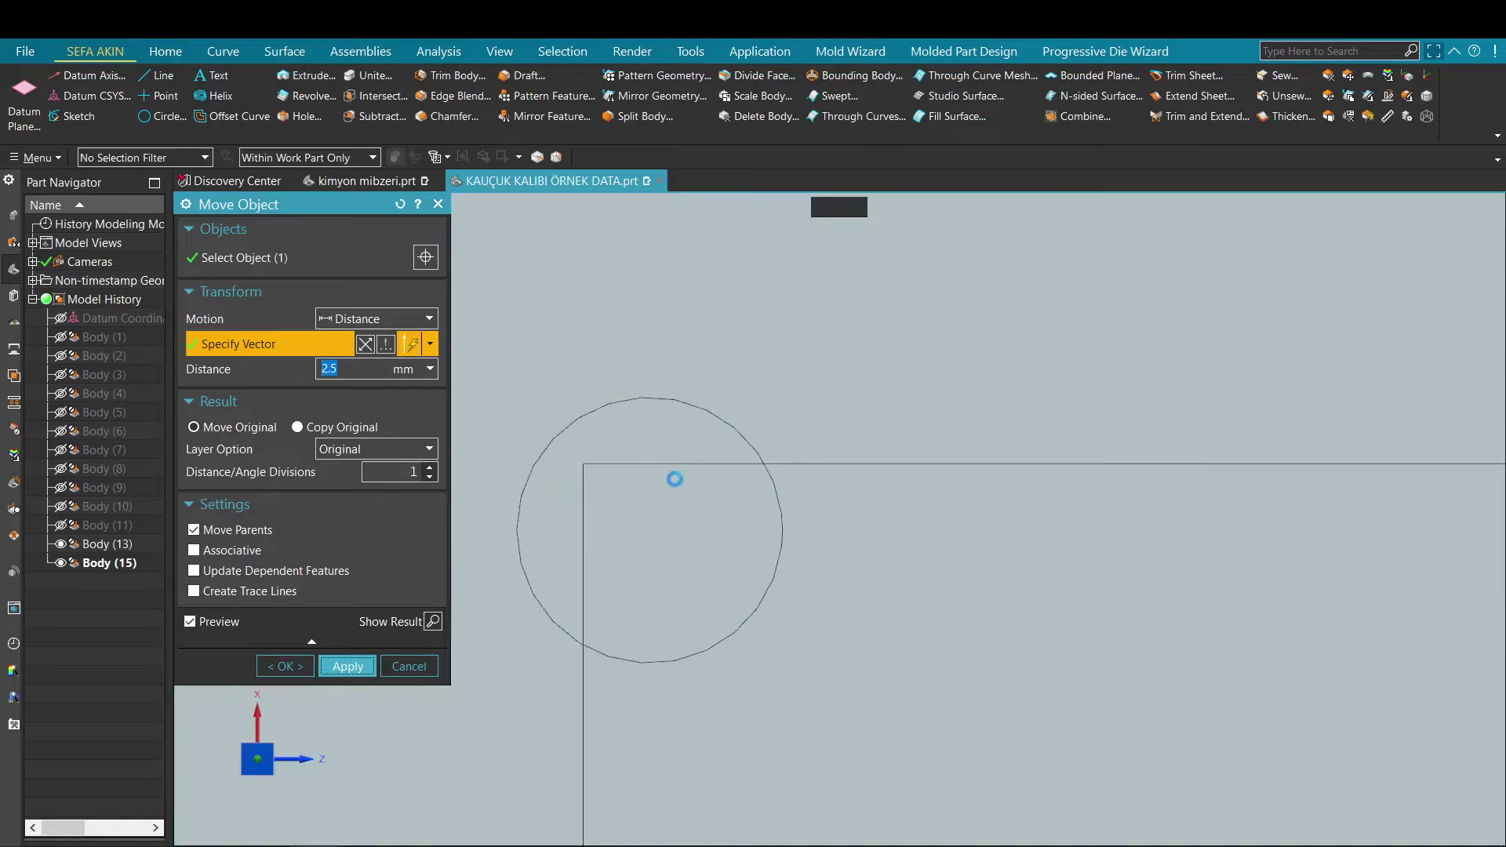
pyautogui.press('Escape')
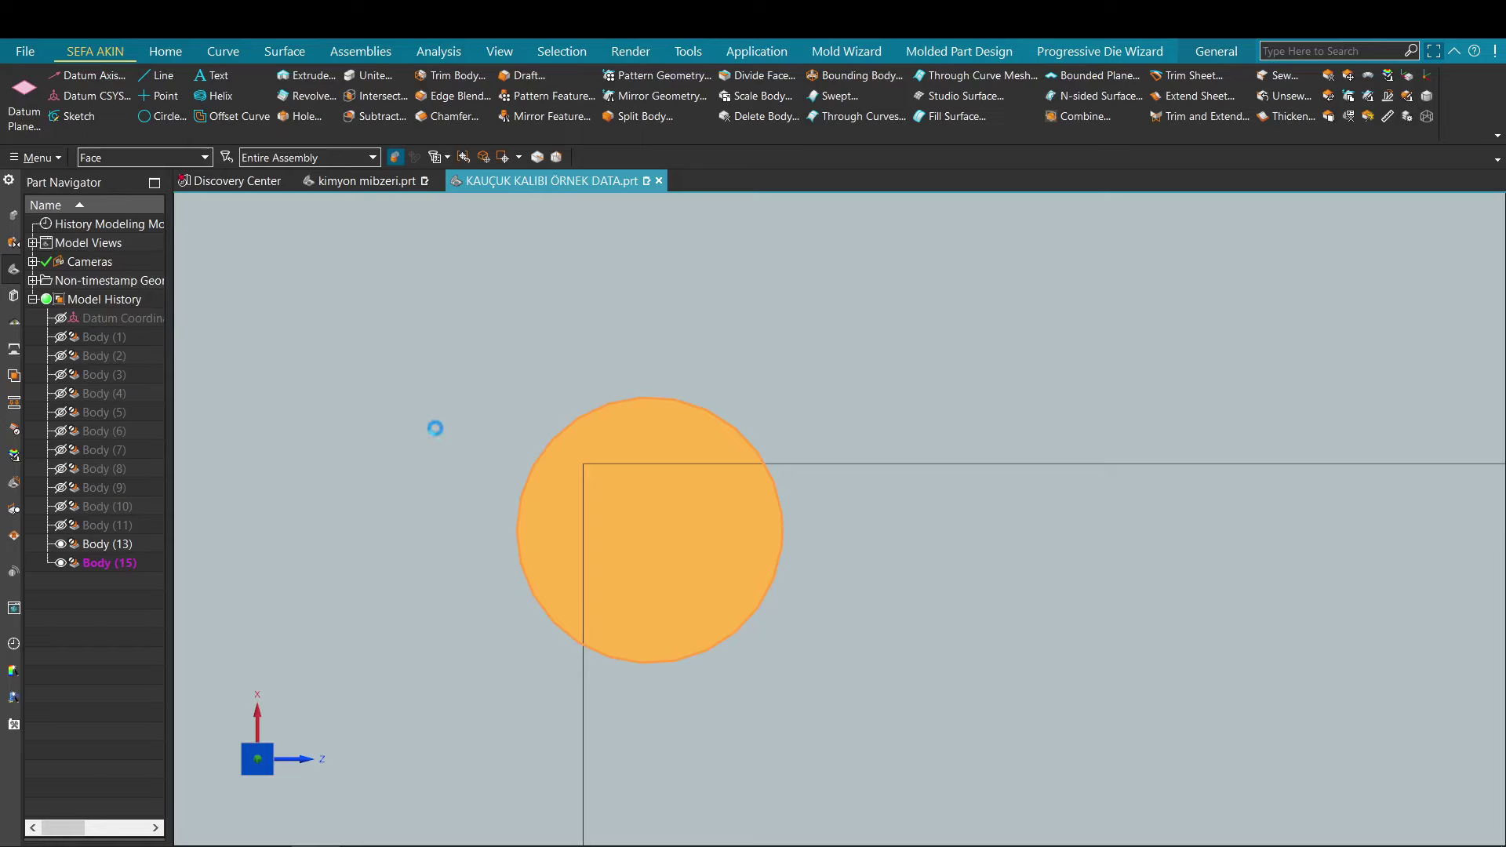
# Step: Move the tube body 0.5 mm back along positive X
pyautogui.hotkey('ctrl', 't')
pyautogui.click(285, 349)
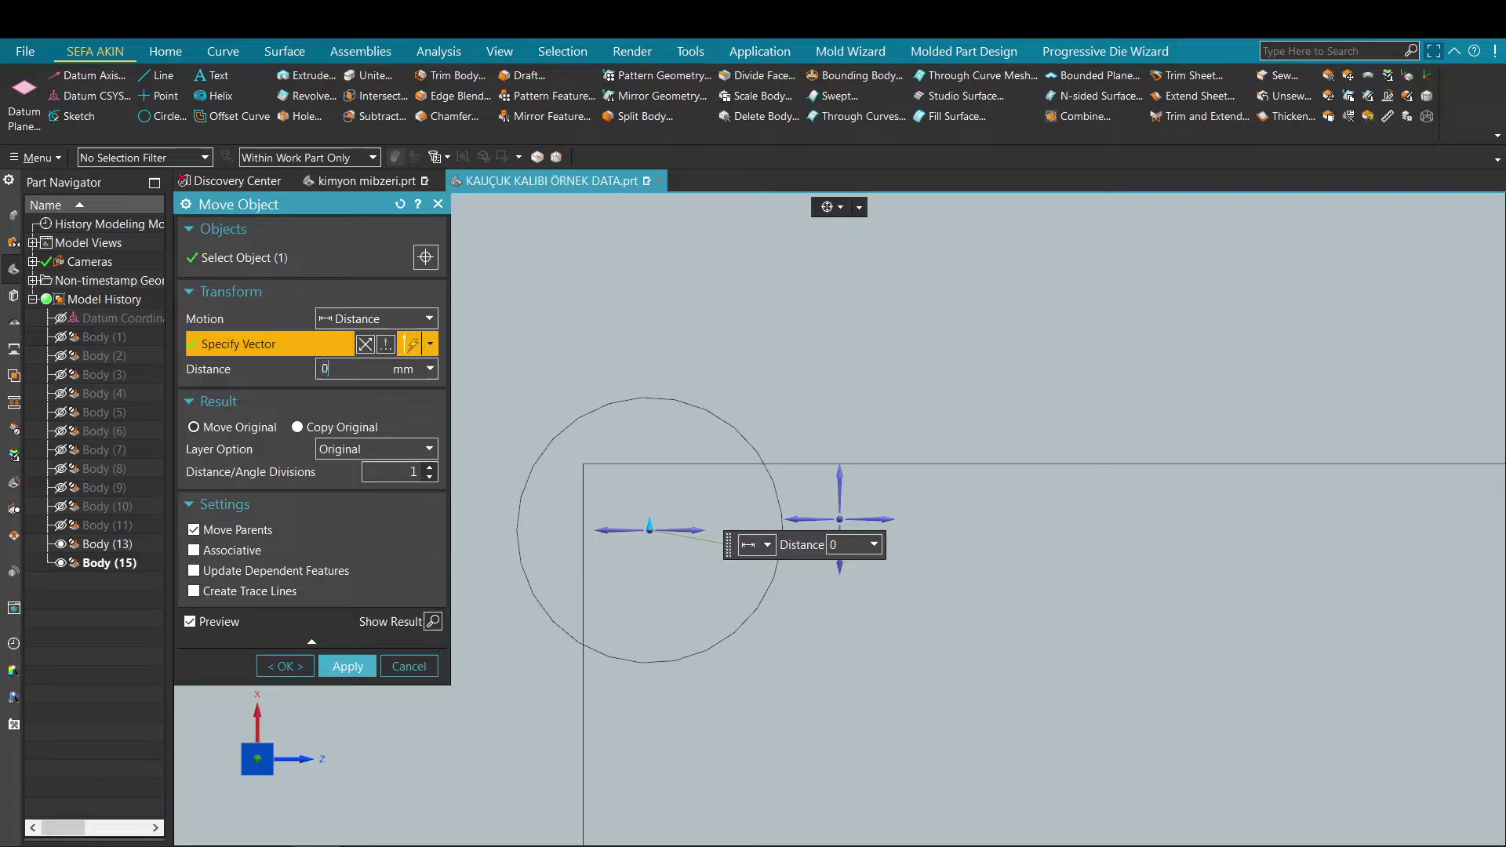
pyautogui.press('Return')
pyautogui.middleClick(835, 422)
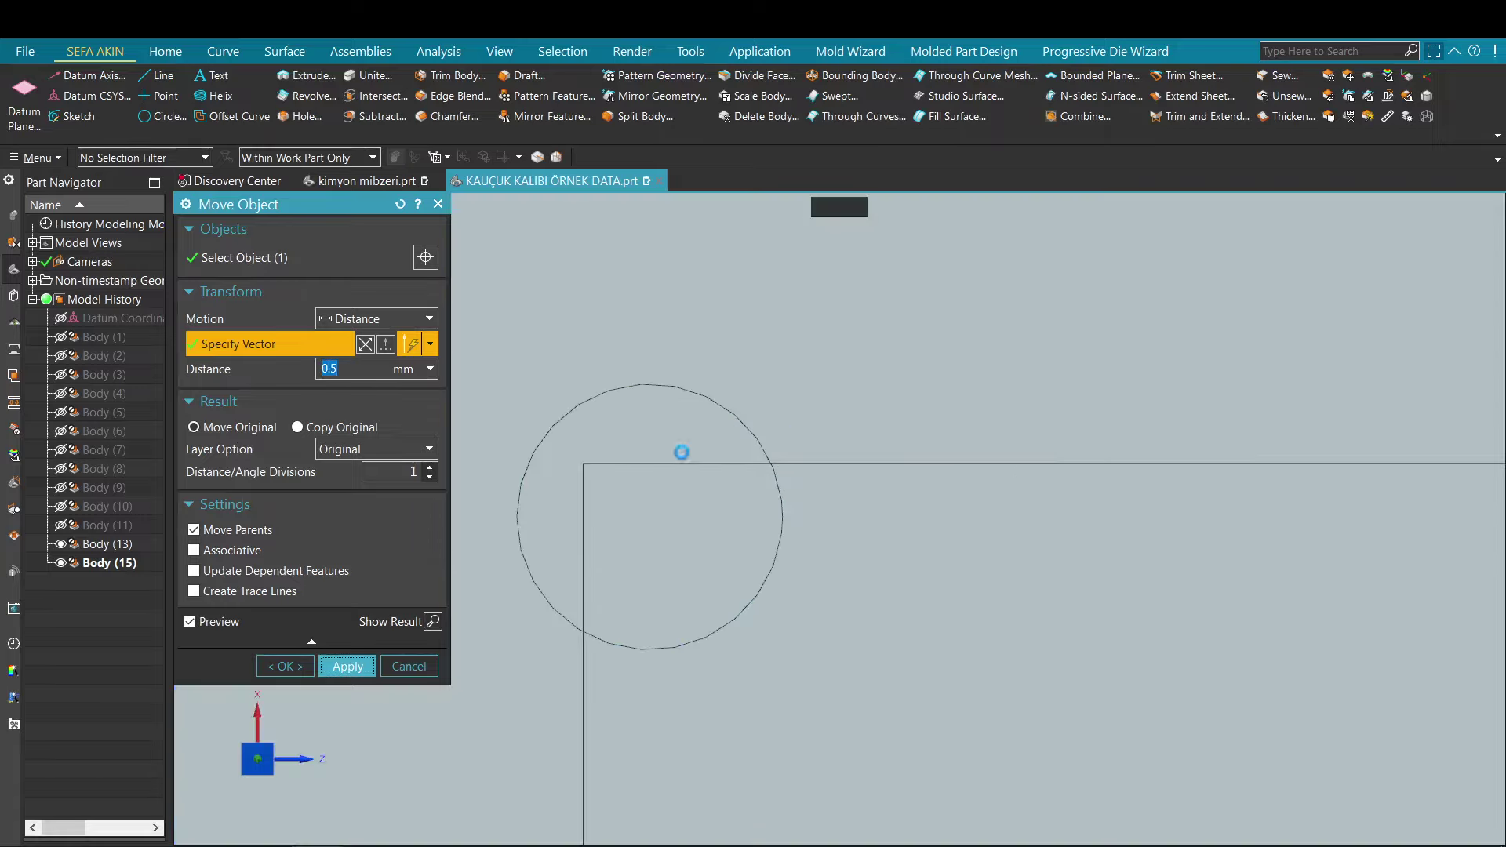
# Step: Move the tube body 0.5 mm along negative Z
pyautogui.click(290, 345)
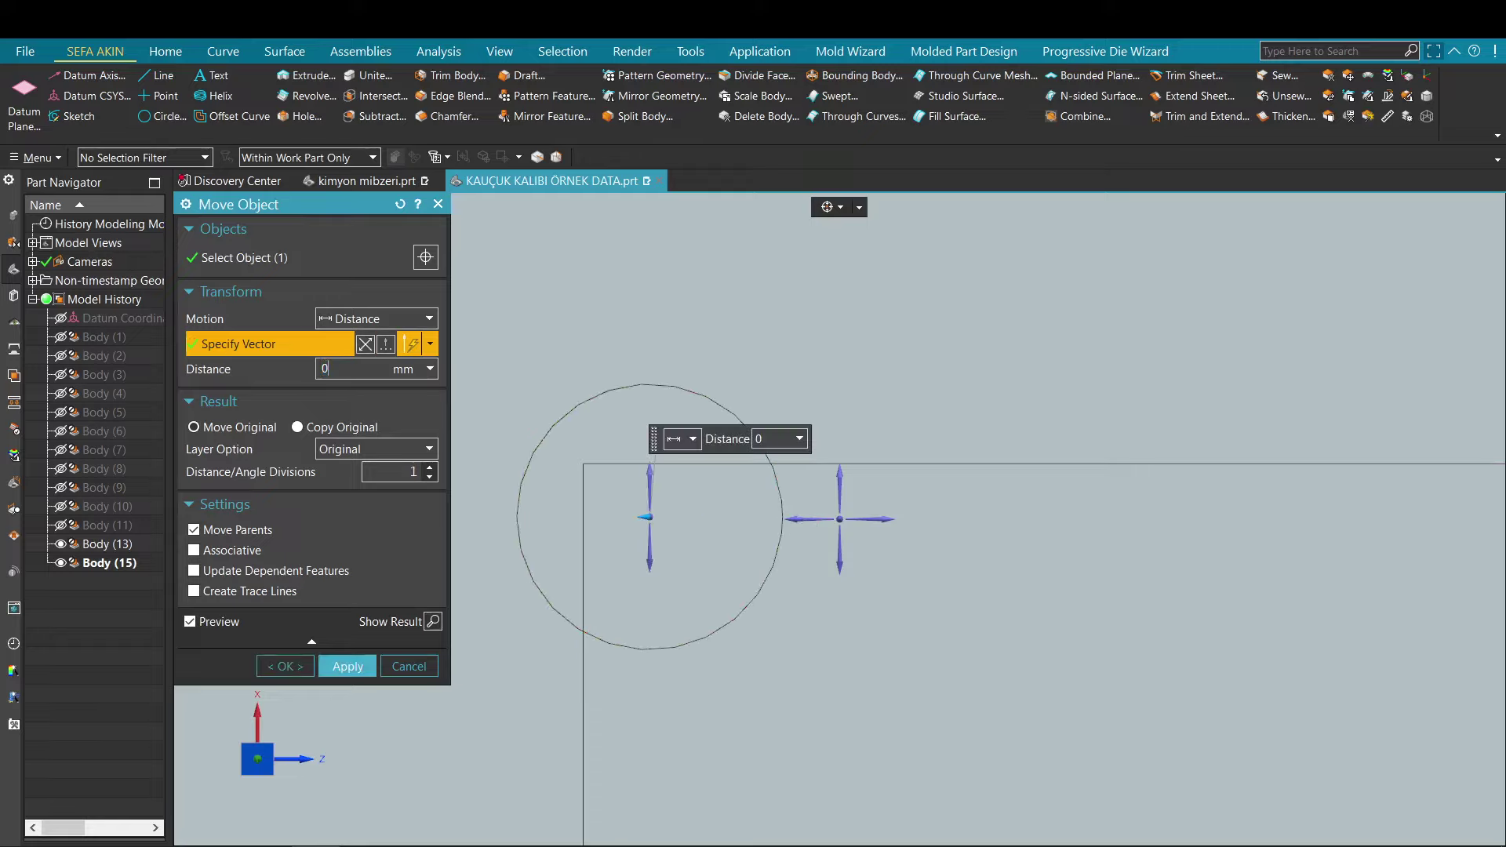
pyautogui.write('5')
pyautogui.press('Return')
pyautogui.press('Return')
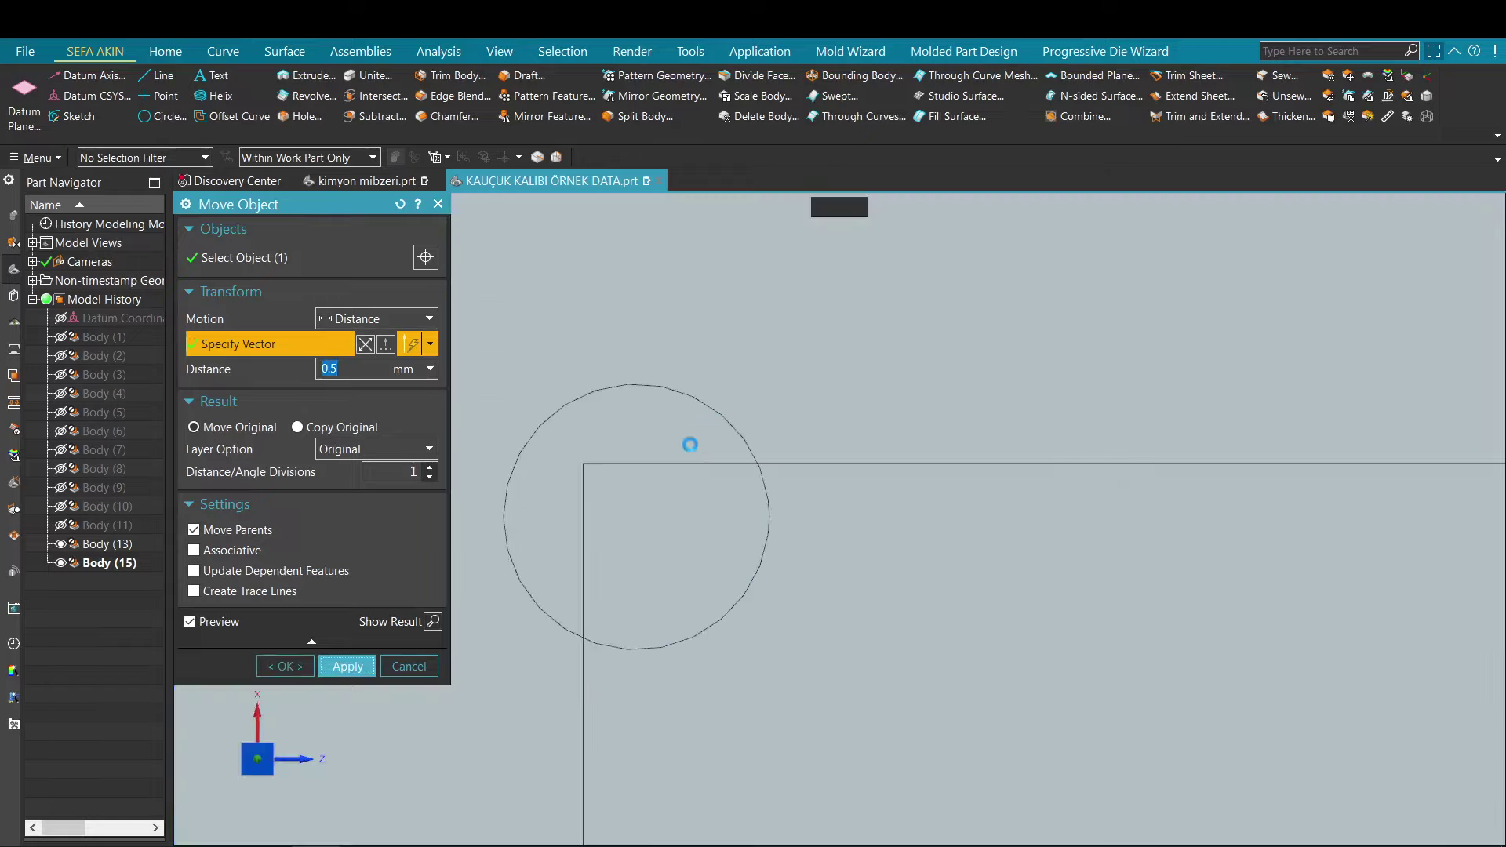
# Step: Subtract the tube from the cover body while keeping the tool, and remove the parameters from both bodies
pyautogui.click(378, 116)
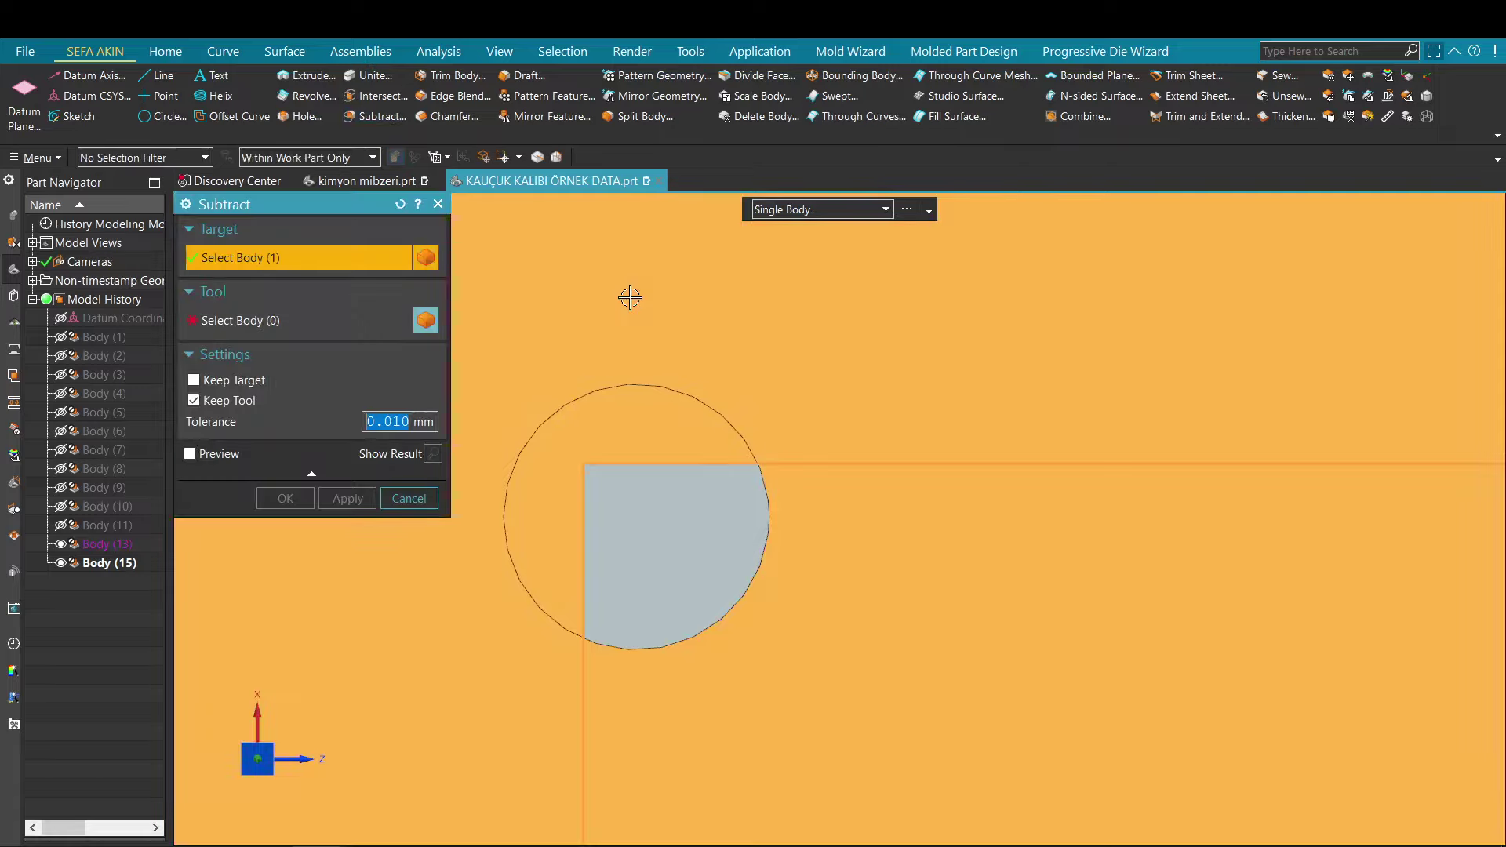
pyautogui.click(689, 473)
pyautogui.middleClick(608, 487)
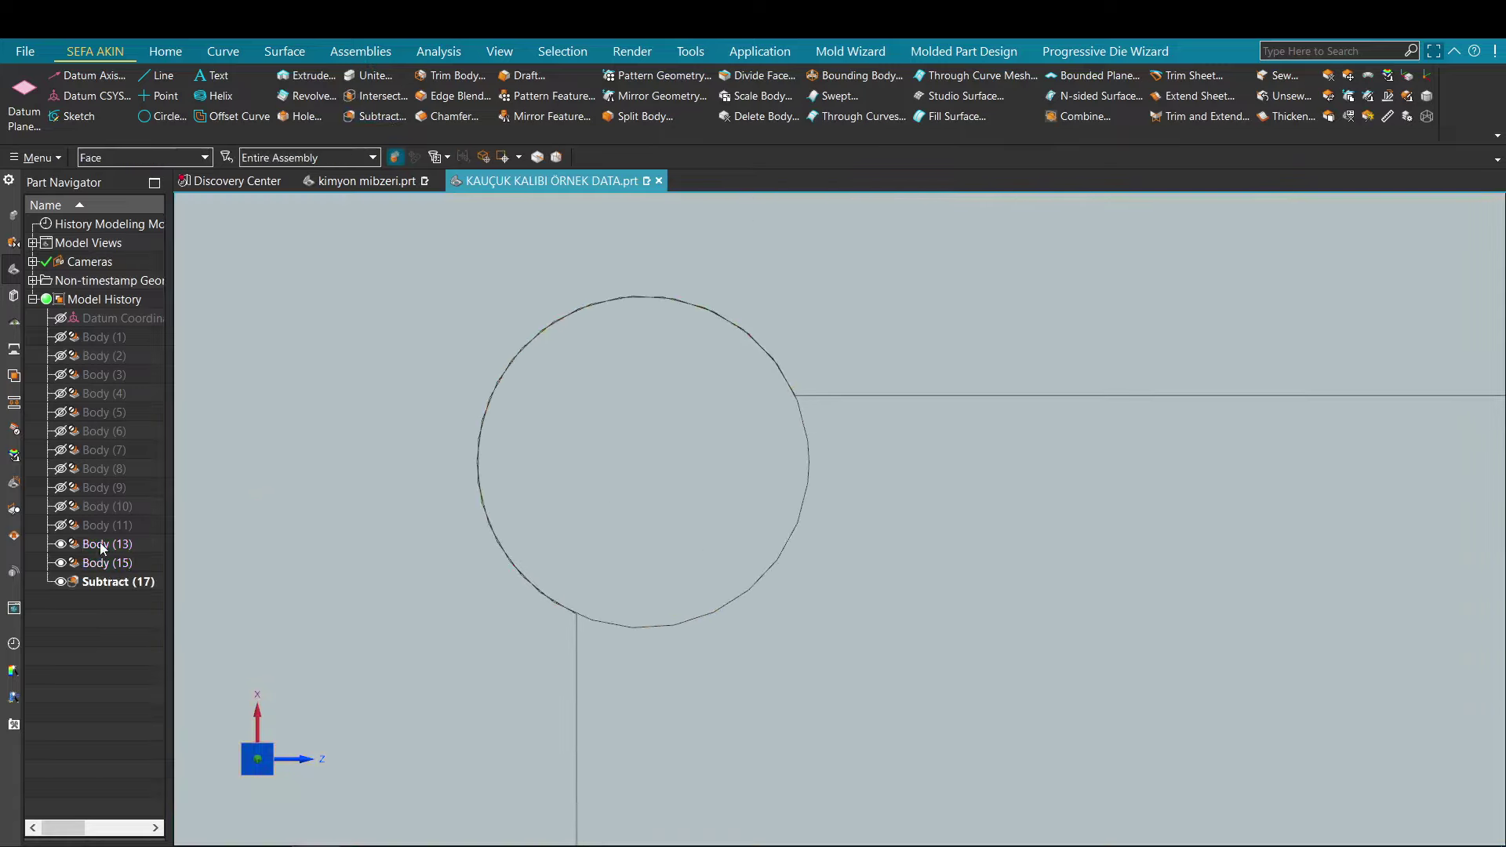
pyautogui.click(1354, 118)
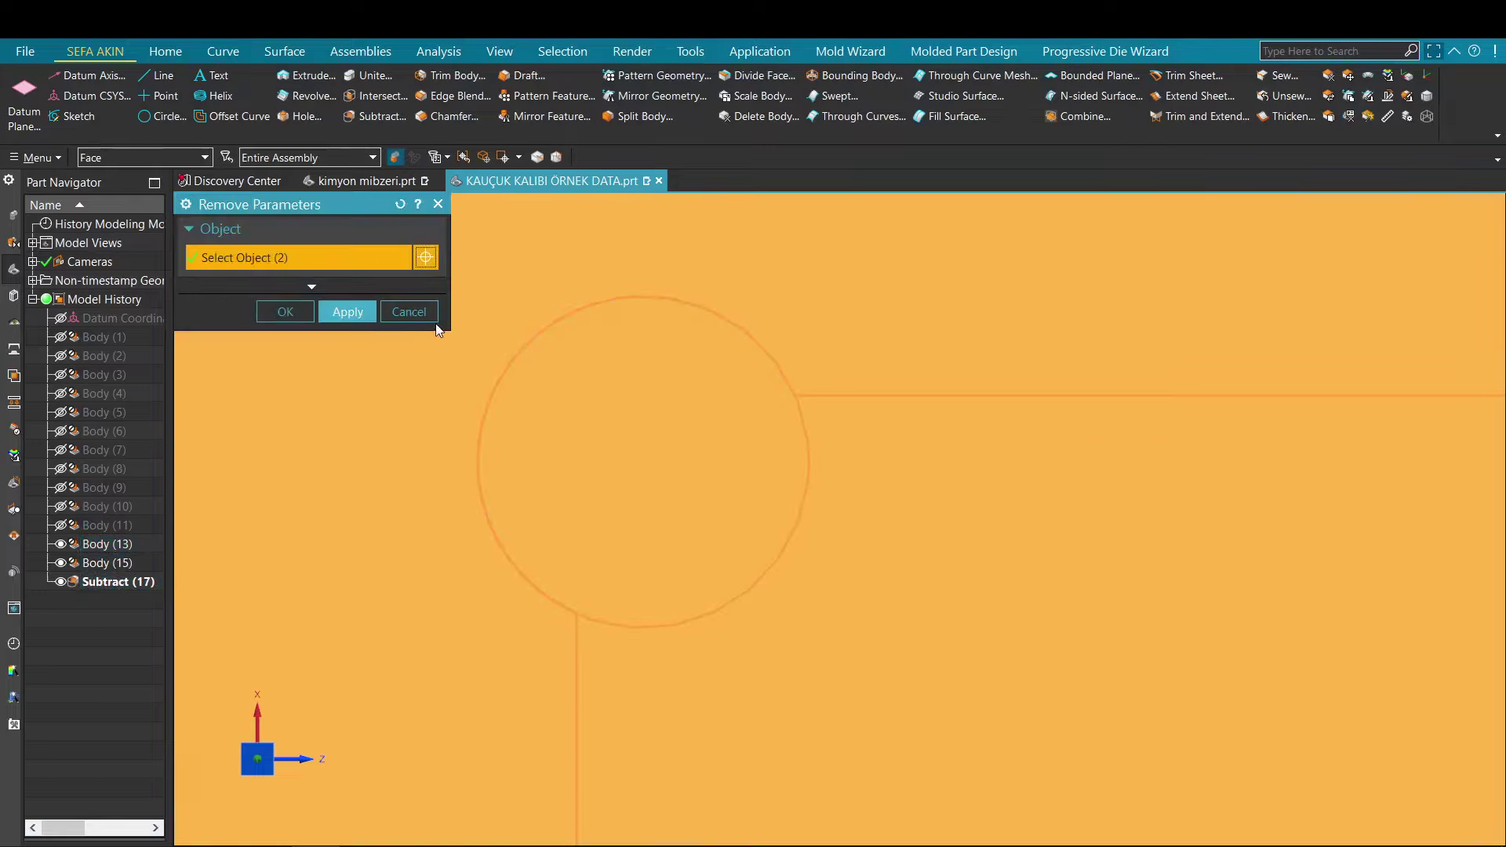
pyautogui.click(358, 318)
pyautogui.click(594, 474)
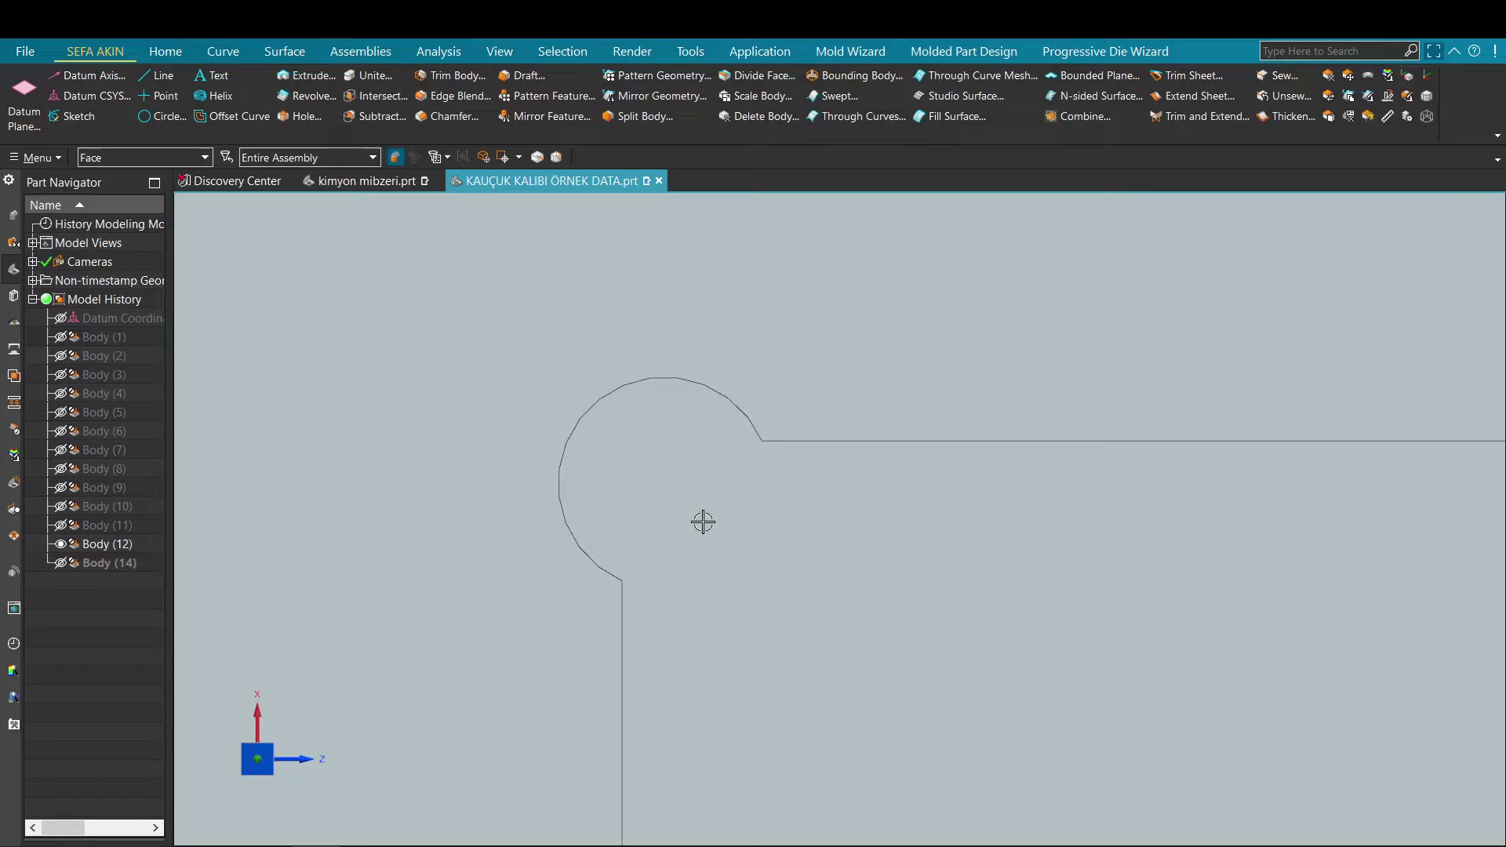
# Step: Show the yellow plate together with the cover body and examine the plate's corner against the relief
pyautogui.hotkey('ctrl', 'shift', 'b')
pyautogui.scroll(-10, 703, 522)
pyautogui.scroll(4, 699, 521)
pyautogui.moveTo(699, 521); pyautogui.dragTo(740, 561, button='middle')
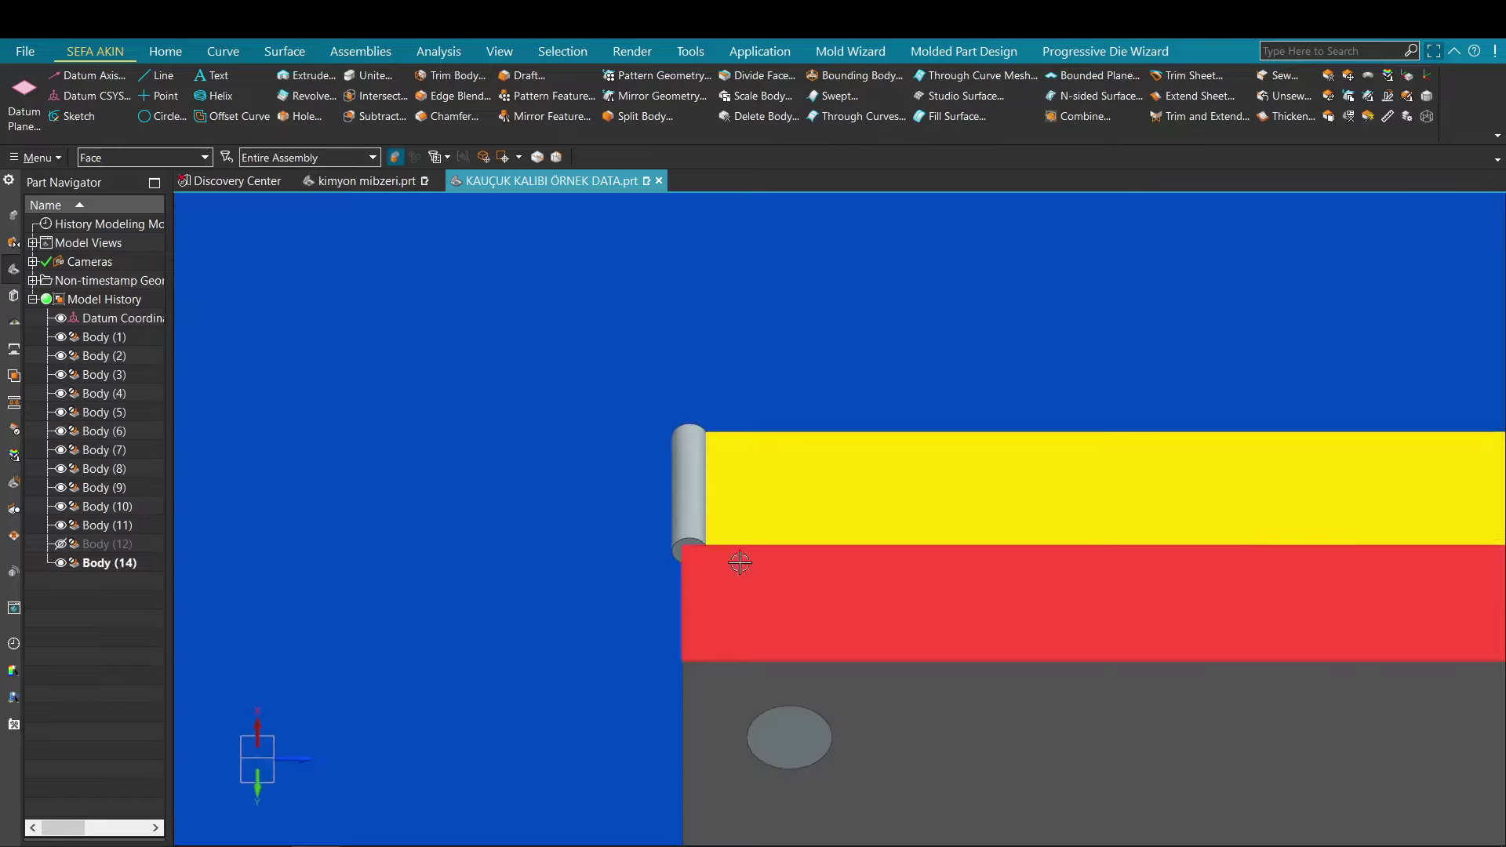
pyautogui.scroll(4, 759, 534)
pyautogui.hotkey('ctrl', 'shift', 'b')
pyautogui.scroll(-5, 753, 607)
pyautogui.press('F8')
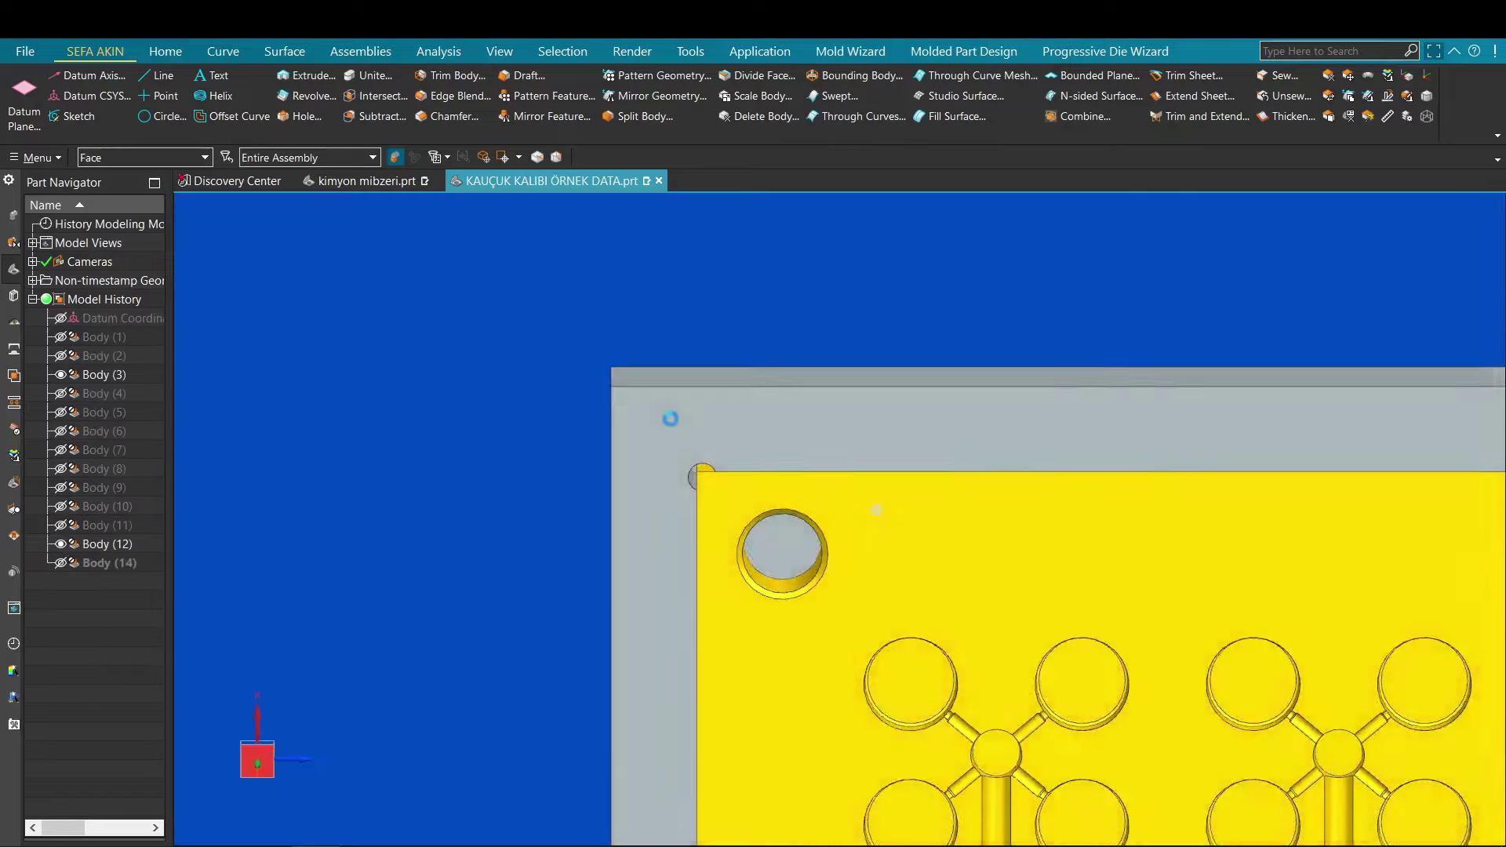
pyautogui.scroll(6, 700, 457)
pyautogui.scroll(4, 726, 499)
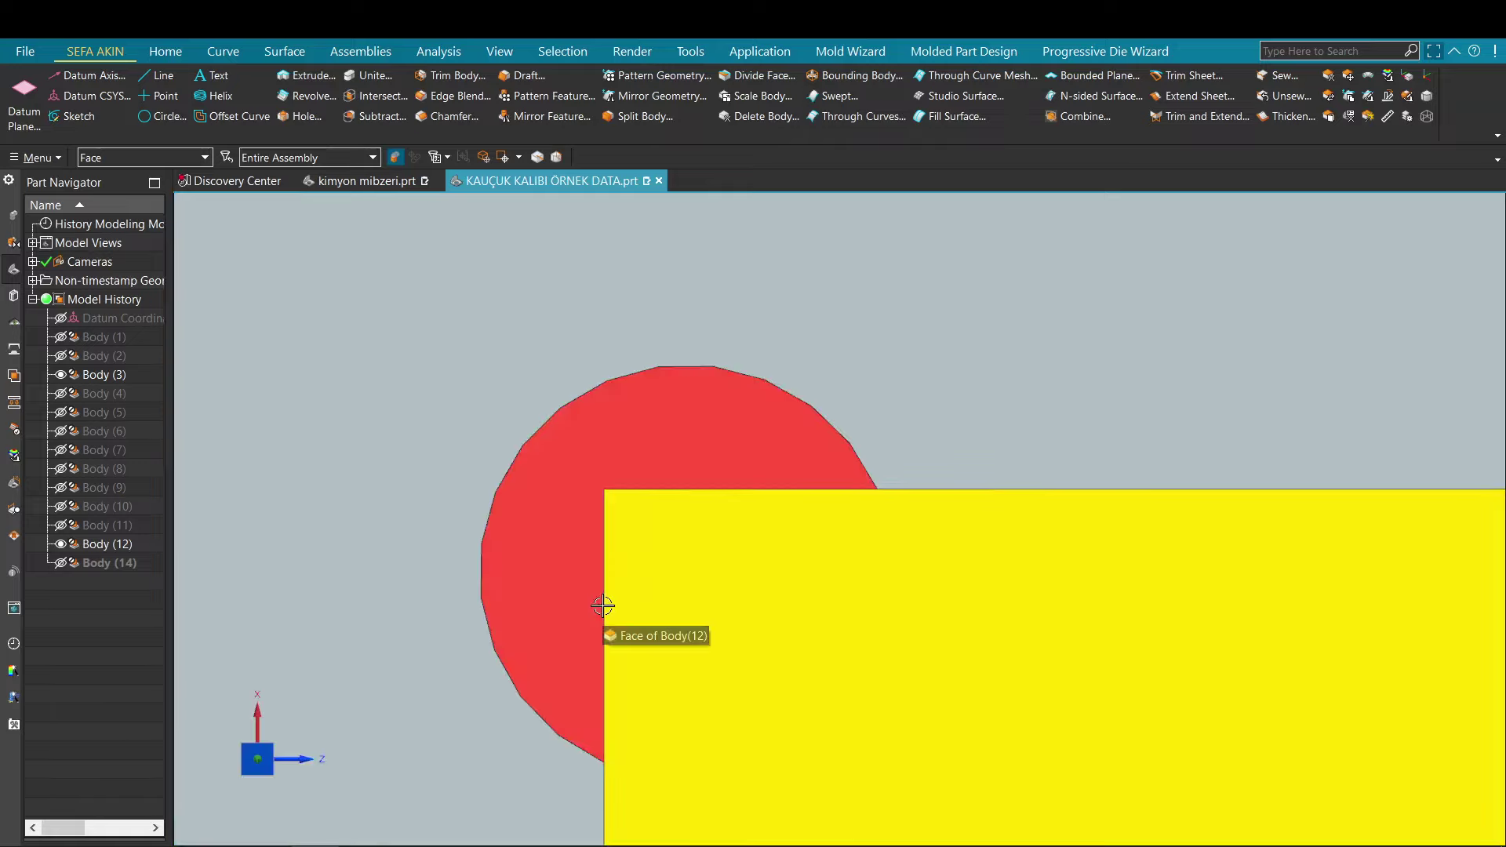
pyautogui.scroll(-5, 608, 592)
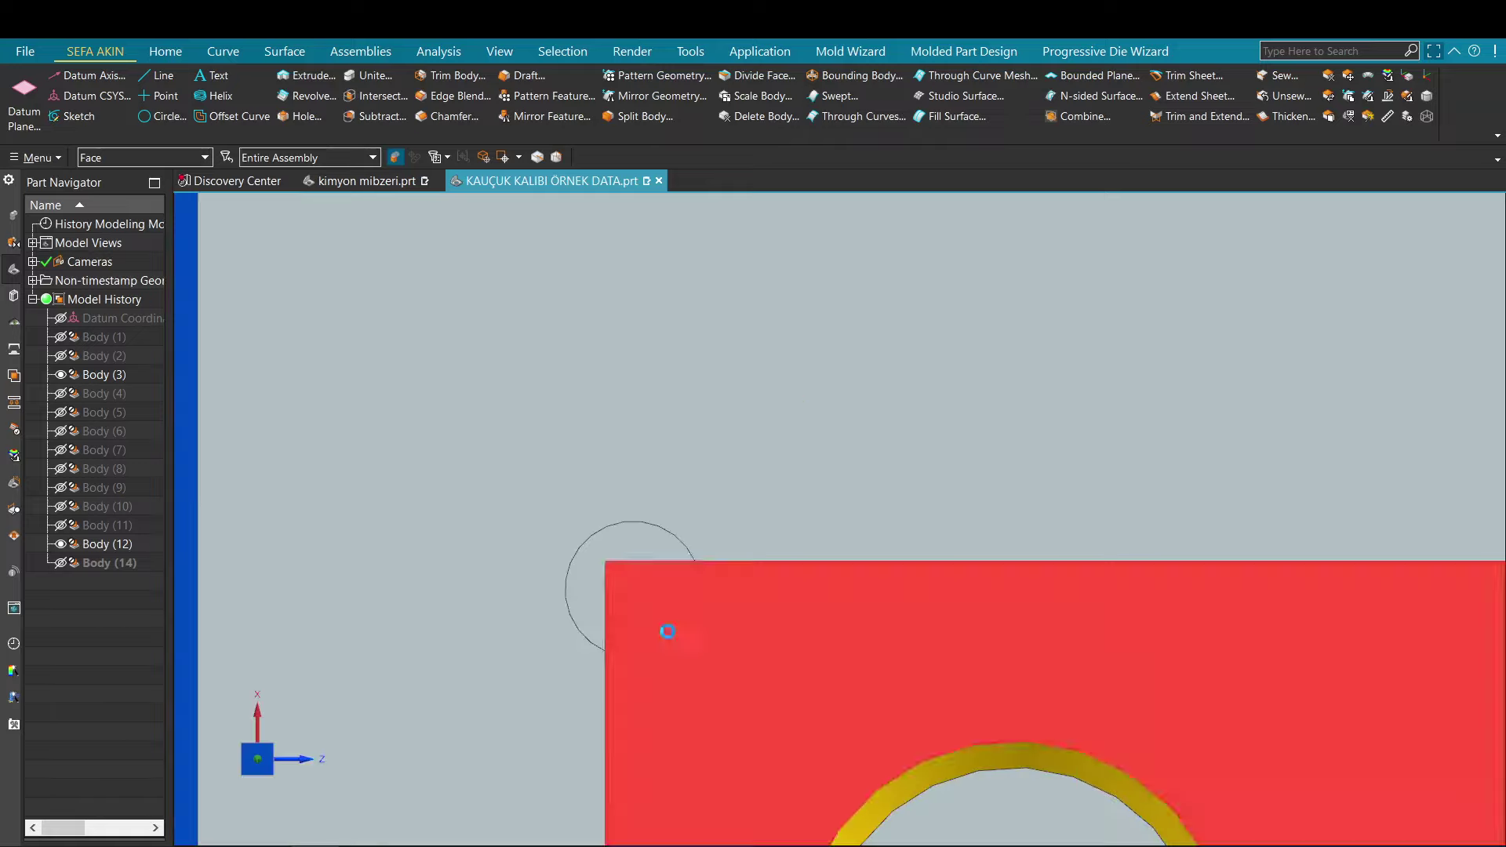
pyautogui.scroll(-1, 599, 544)
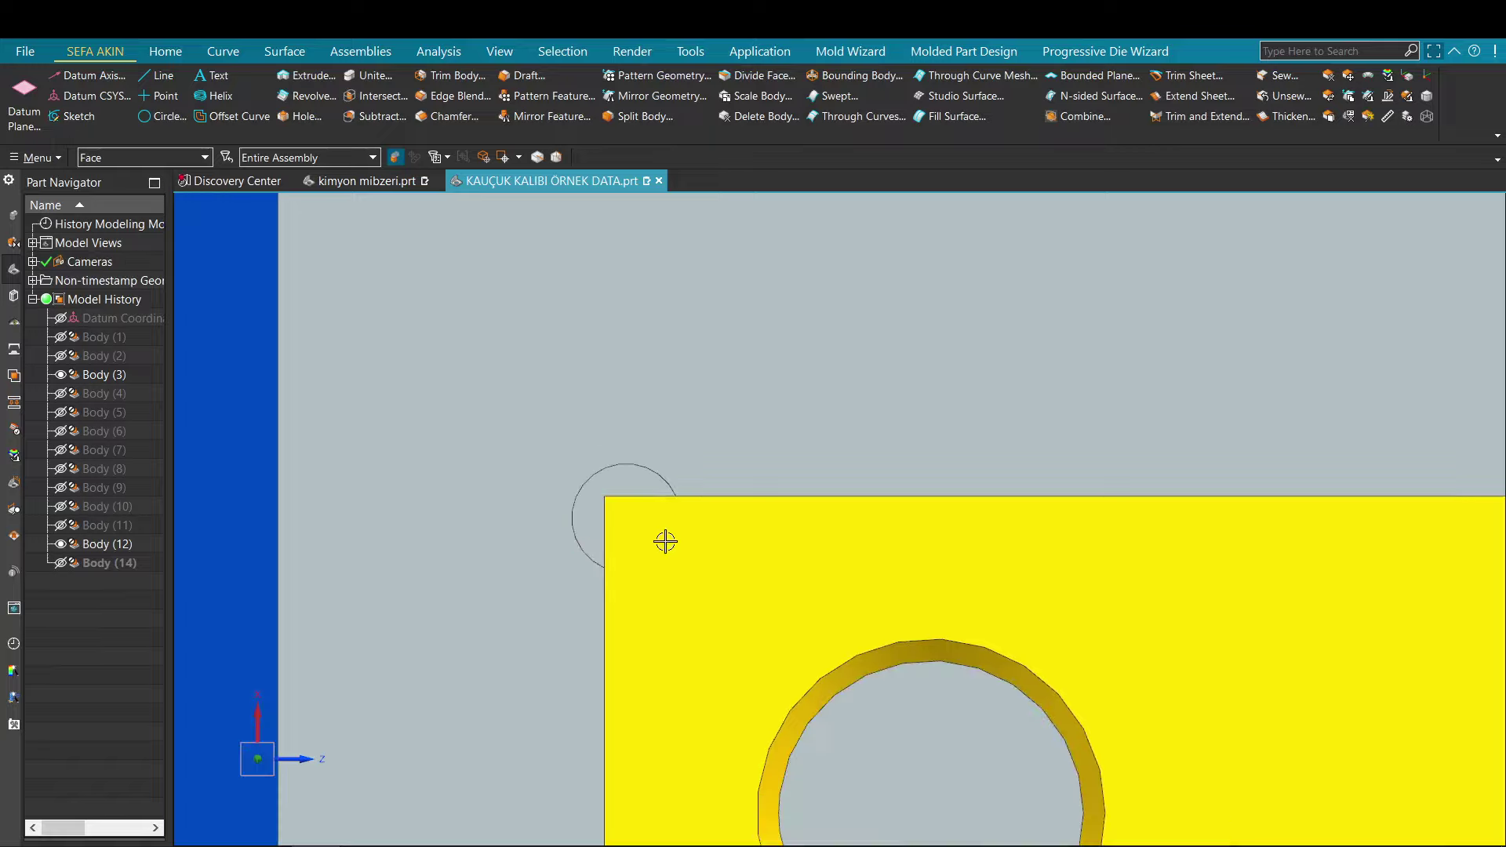
# Step: Hide the yellow plate to expose the corner relief in the cover body's pocket
pyautogui.scroll(2, 666, 542)
pyautogui.click(659, 652)
pyautogui.hotkey('ctrl', 'b')
pyautogui.scroll(-3, 659, 652)
pyautogui.moveTo(680, 643); pyautogui.dragTo(688, 605, button='middle')
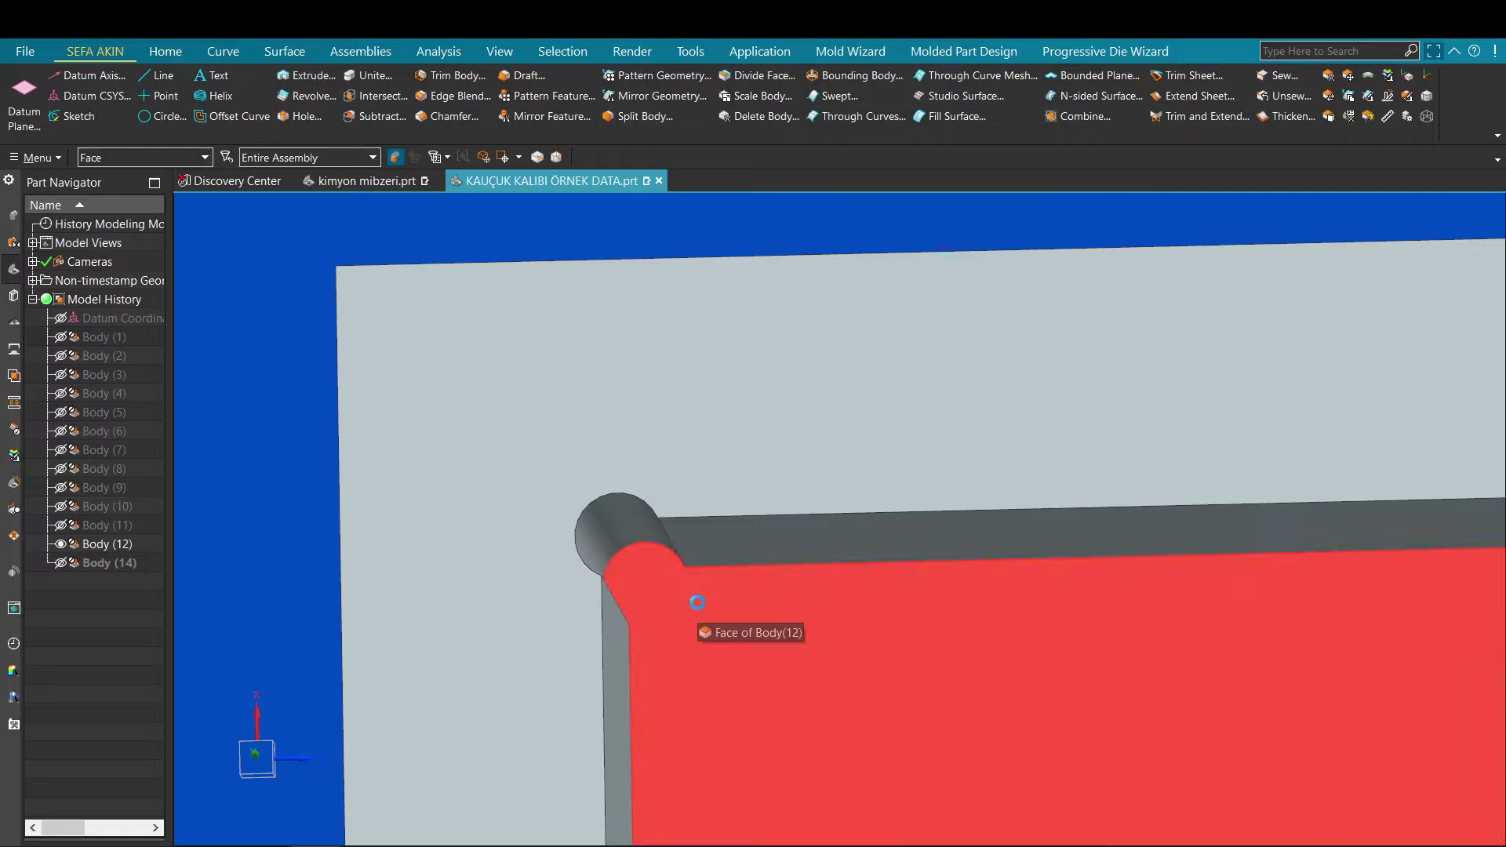
# Step: Bring the tube back into display so that only it and the cover body are shown
pyautogui.hotkey('ctrl', 'shift', 'b')
pyautogui.scroll(-4, 697, 603)
pyautogui.moveTo(662, 504); pyautogui.dragTo(696, 612, button='middle')
pyautogui.scroll(6, 683, 604)
pyautogui.click(596, 813)
pyautogui.hotkey('ctrl', 'b')
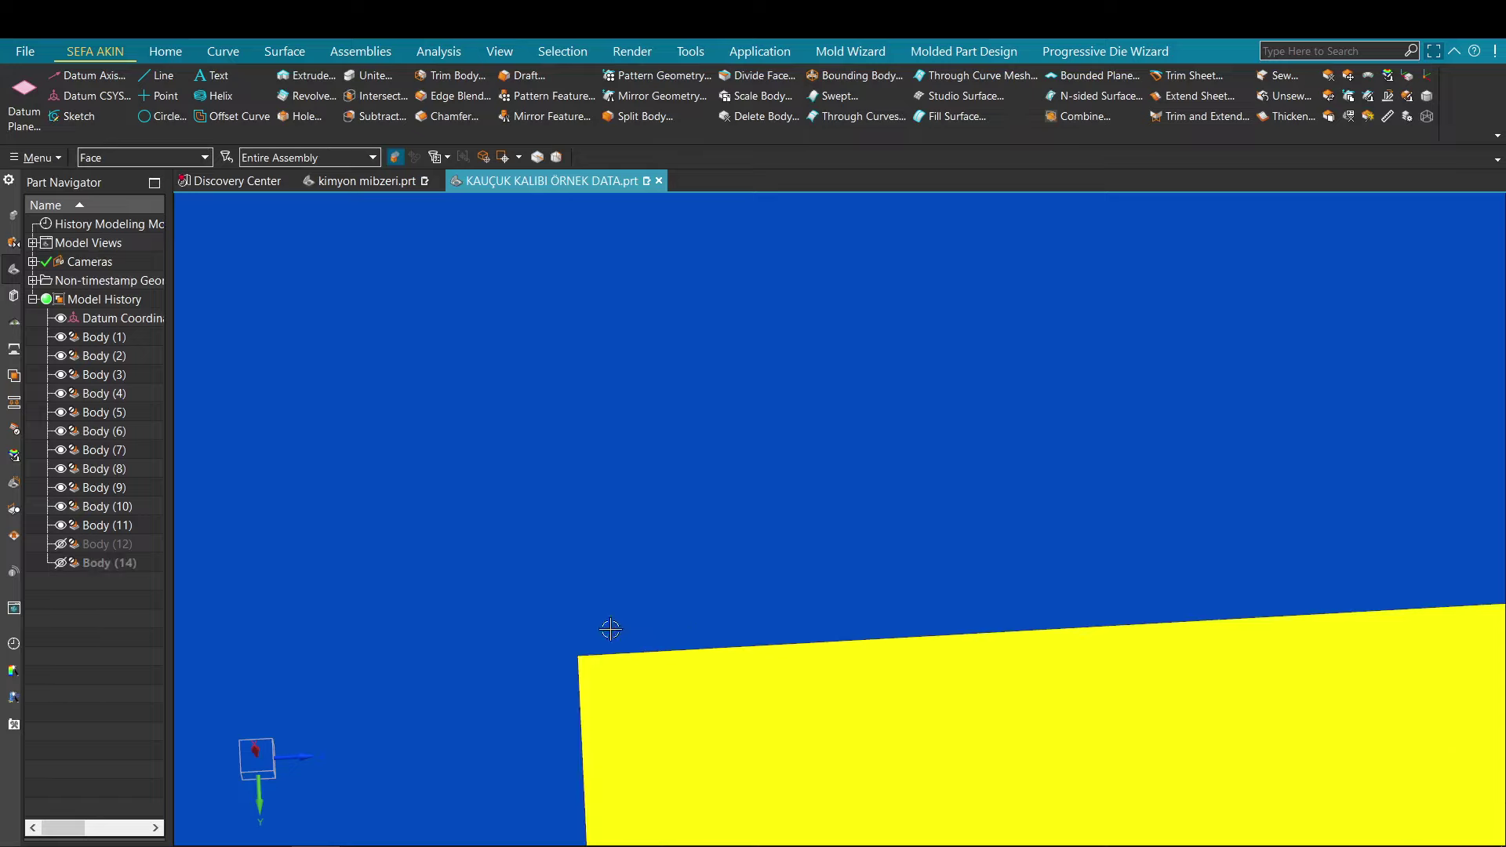
pyautogui.moveTo(610, 629); pyautogui.dragTo(628, 460, button='middle')
pyautogui.hotkey('ctrl', 'shift', 'b')
pyautogui.scroll(-2, 628, 461)
pyautogui.scroll(5, 643, 471)
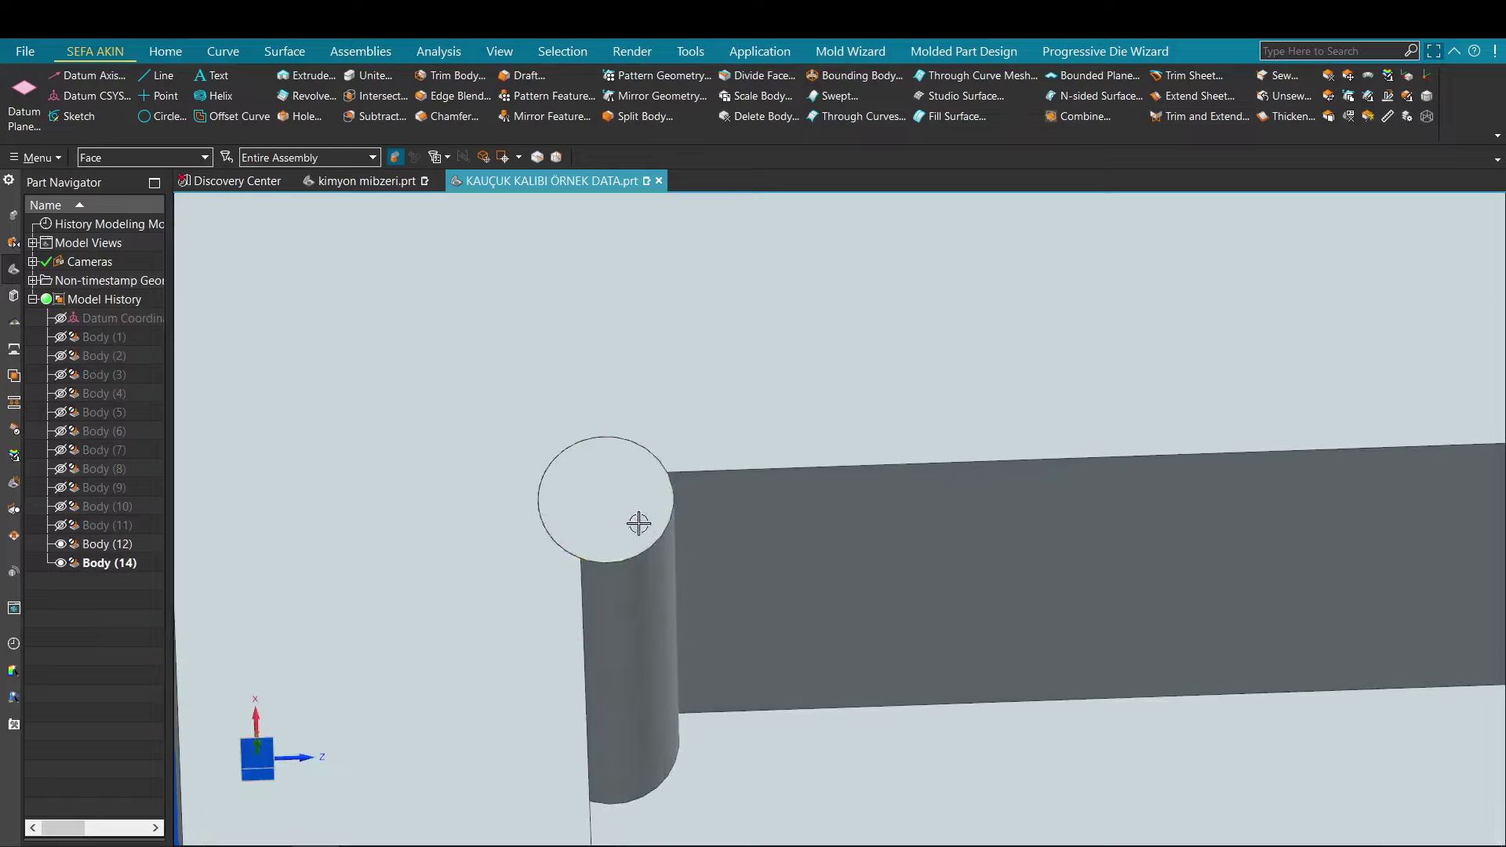
# Step: Mirror the tube across the mid-plane between the pocket's two side walls that face each other along Z
pyautogui.scroll(-5, 638, 523)
pyautogui.moveTo(692, 528); pyautogui.dragTo(696, 366, button='middle')
pyautogui.scroll(3, 689, 437)
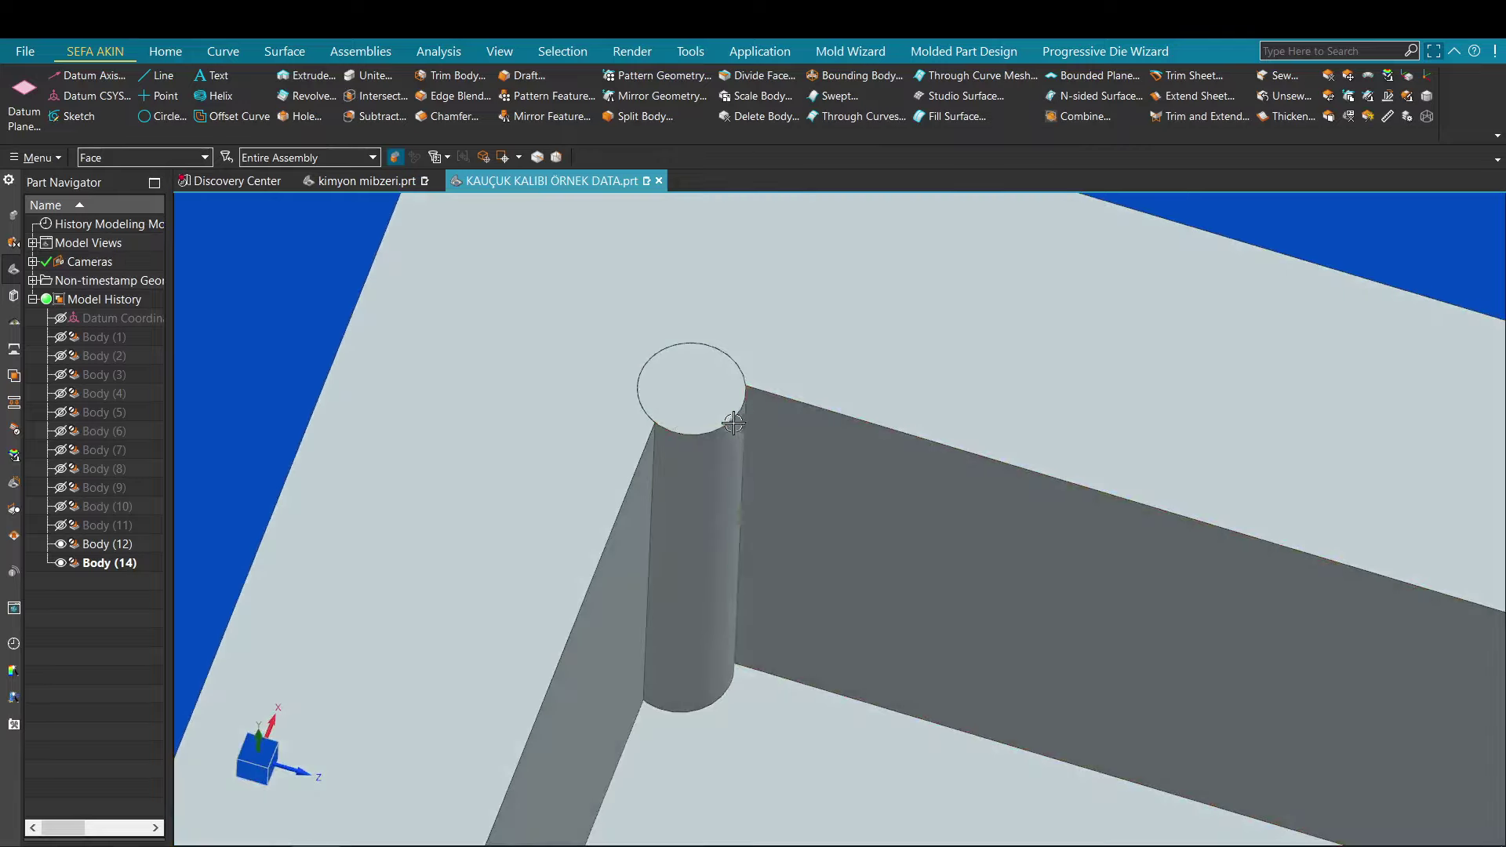
pyautogui.scroll(-3, 762, 491)
pyautogui.keyDown('shift'); pyautogui.moveTo(723, 461); pyautogui.dragTo(722, 419, button='middle'); pyautogui.keyUp('shift')
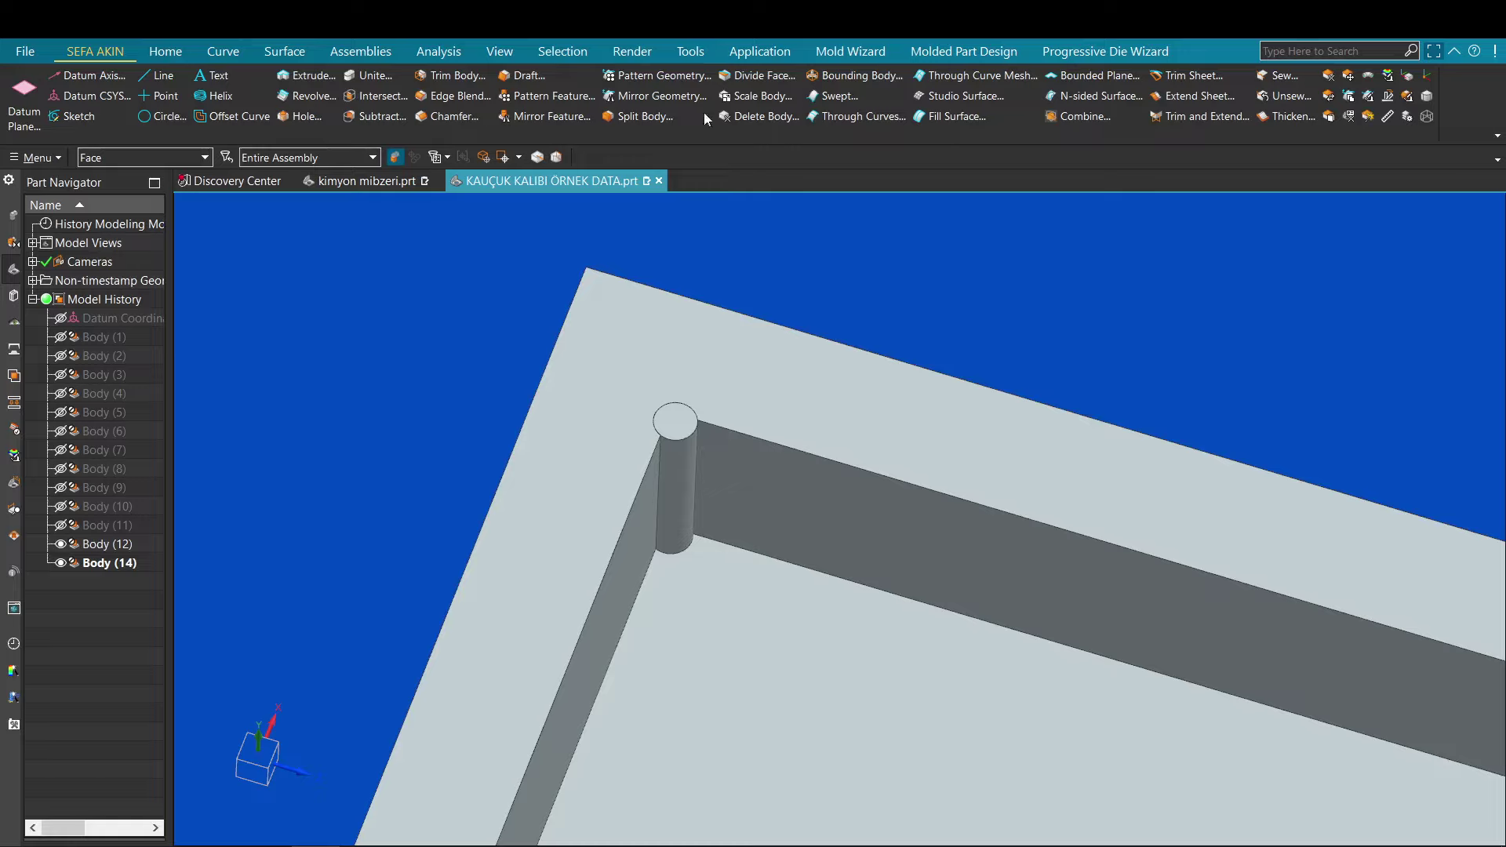
pyautogui.click(684, 439)
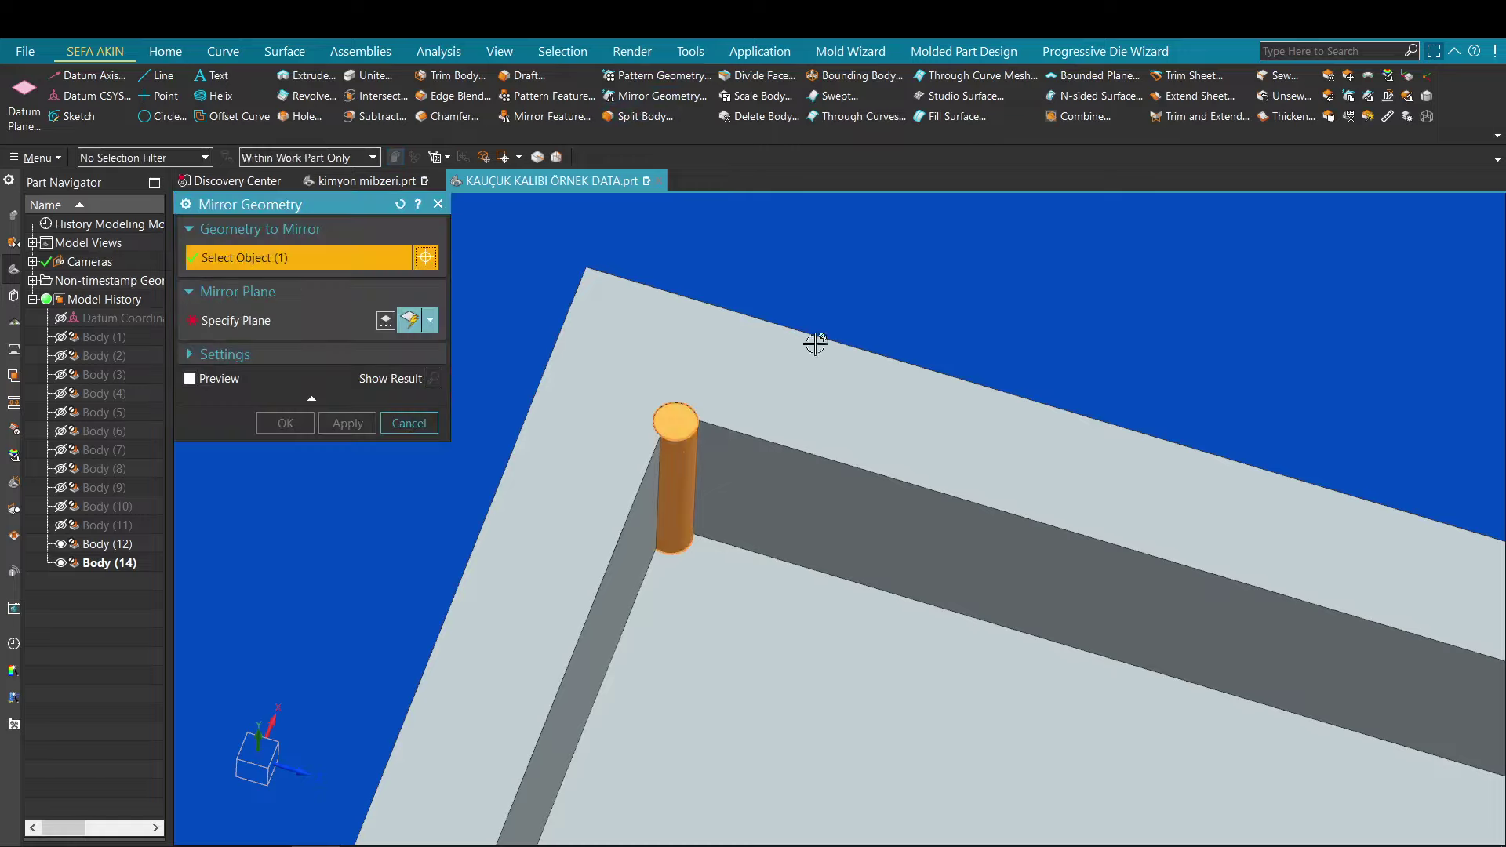
pyautogui.middleClick(814, 344)
pyautogui.scroll(-2, 817, 342)
pyautogui.keyDown('shift'); pyautogui.moveTo(824, 437); pyautogui.dragTo(841, 370, button='middle'); pyautogui.keyUp('shift')
pyautogui.scroll(3, 679, 437)
pyautogui.click(732, 465)
pyautogui.scroll(-6, 732, 465)
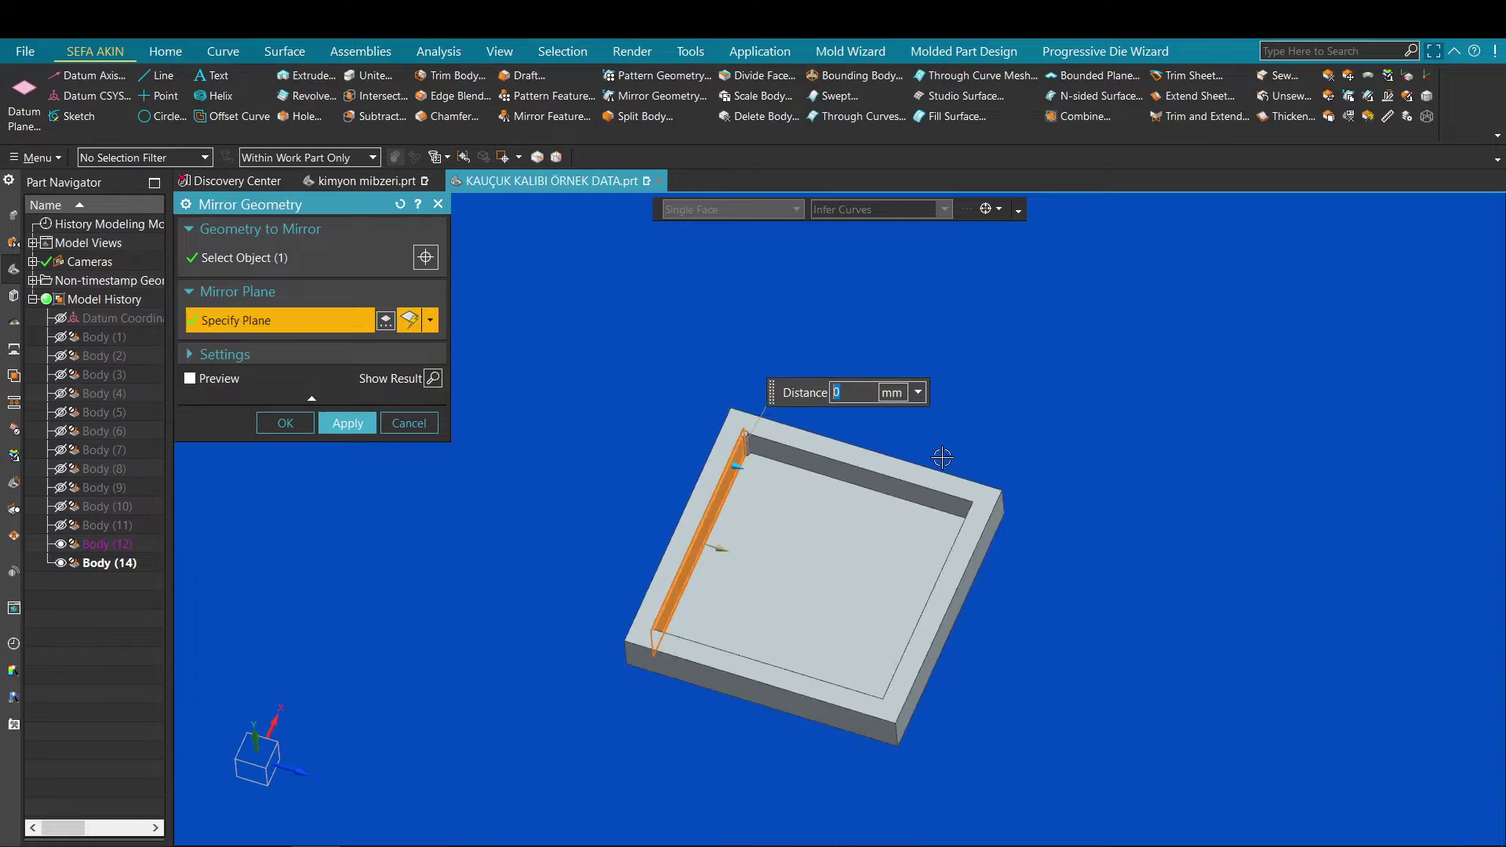
pyautogui.moveTo(941, 457); pyautogui.dragTo(965, 486, button='middle')
pyautogui.scroll(4, 965, 484)
pyautogui.click(920, 497)
pyautogui.middleClick(959, 422)
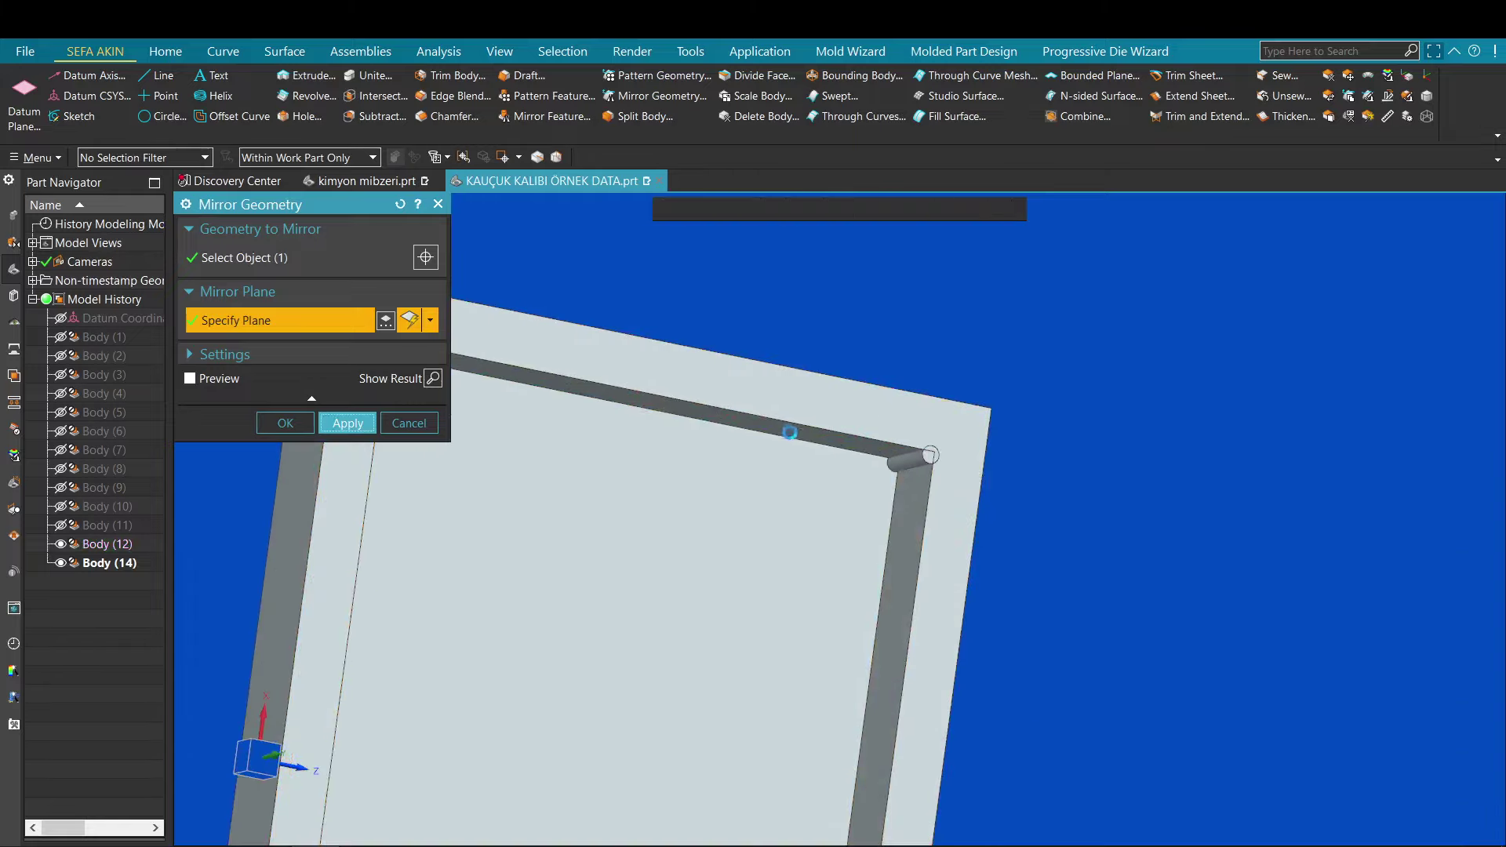
# Step: Mirror both corner tubes across the mid-plane between the pocket's two walls that face each other along X
pyautogui.scroll(-1, 790, 434)
pyautogui.moveTo(743, 396); pyautogui.dragTo(718, 353, button='middle')
pyautogui.scroll(5, 502, 434)
pyautogui.click(535, 433)
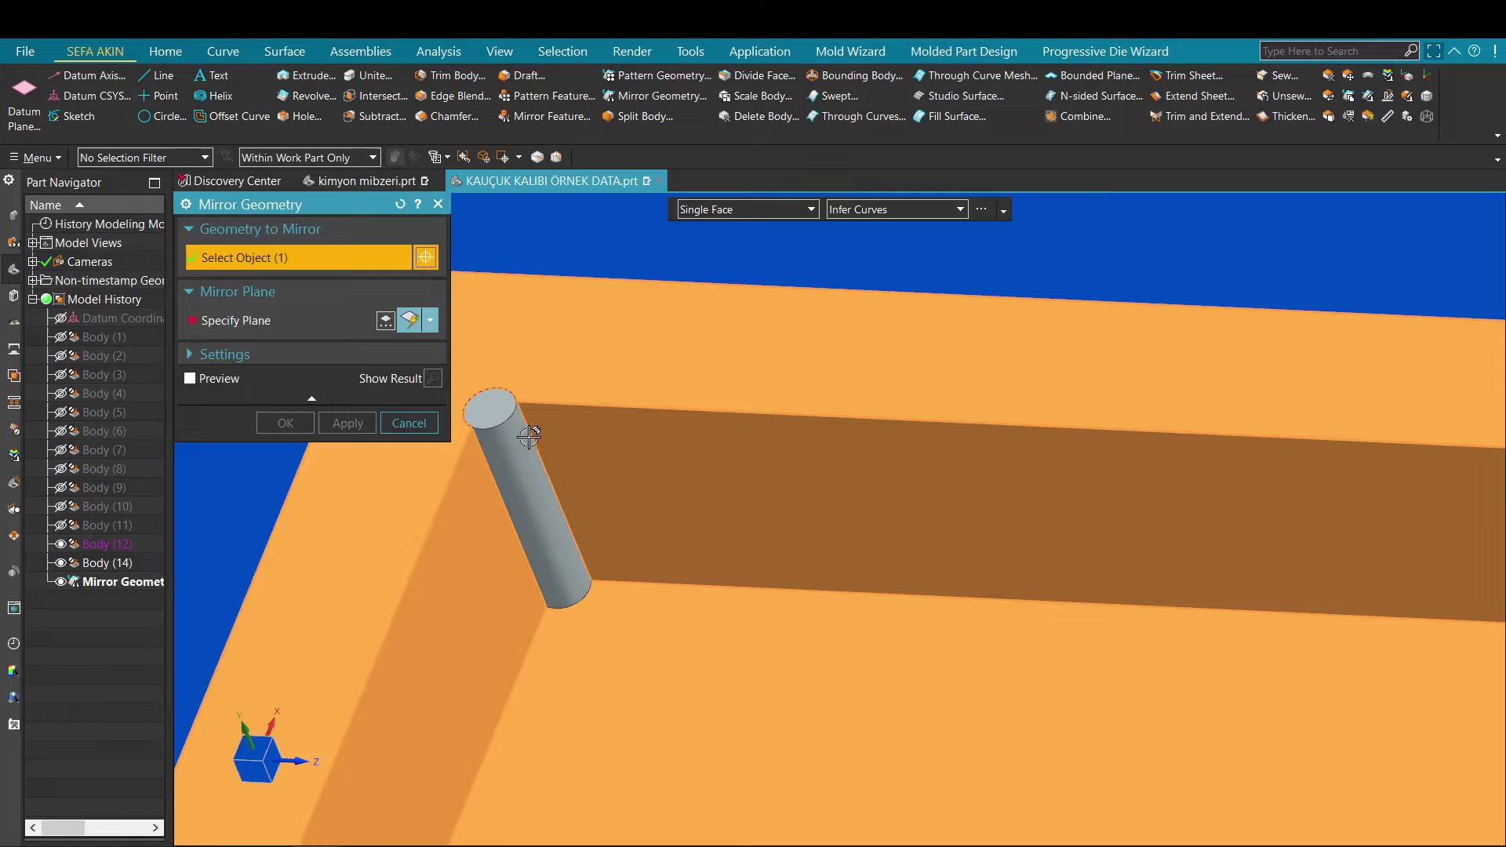
pyautogui.keyDown('shift'); pyautogui.click(528, 437); pyautogui.keyUp('shift')
pyautogui.click(514, 444)
pyautogui.middleClick(556, 404)
pyautogui.scroll(-4, 598, 365)
pyautogui.keyDown('shift'); pyautogui.moveTo(967, 453); pyautogui.dragTo(750, 432, button='middle'); pyautogui.keyUp('shift')
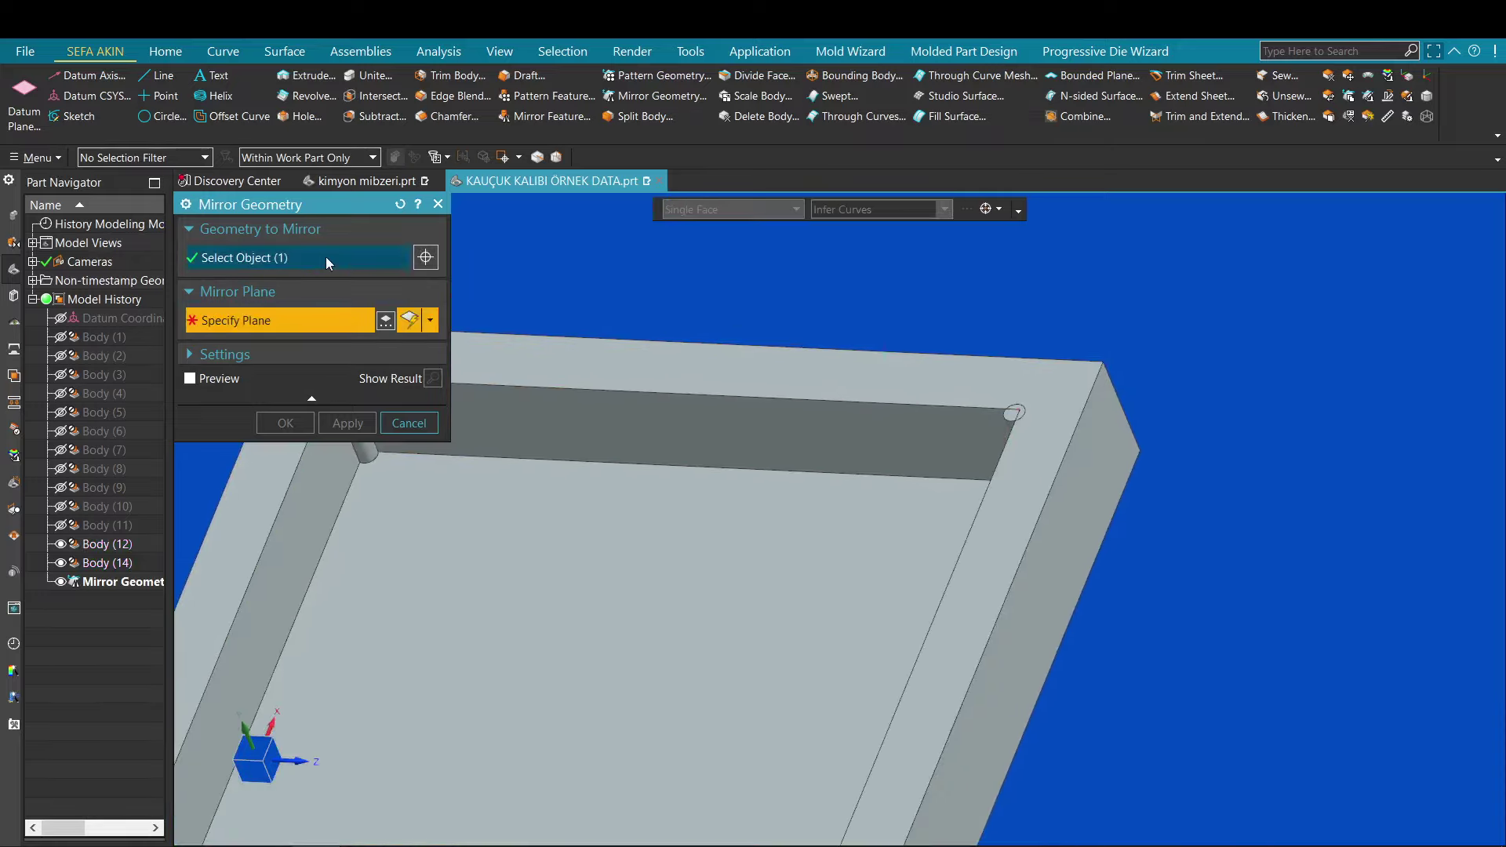
pyautogui.click(329, 257)
pyautogui.scroll(5, 961, 396)
pyautogui.click(947, 404)
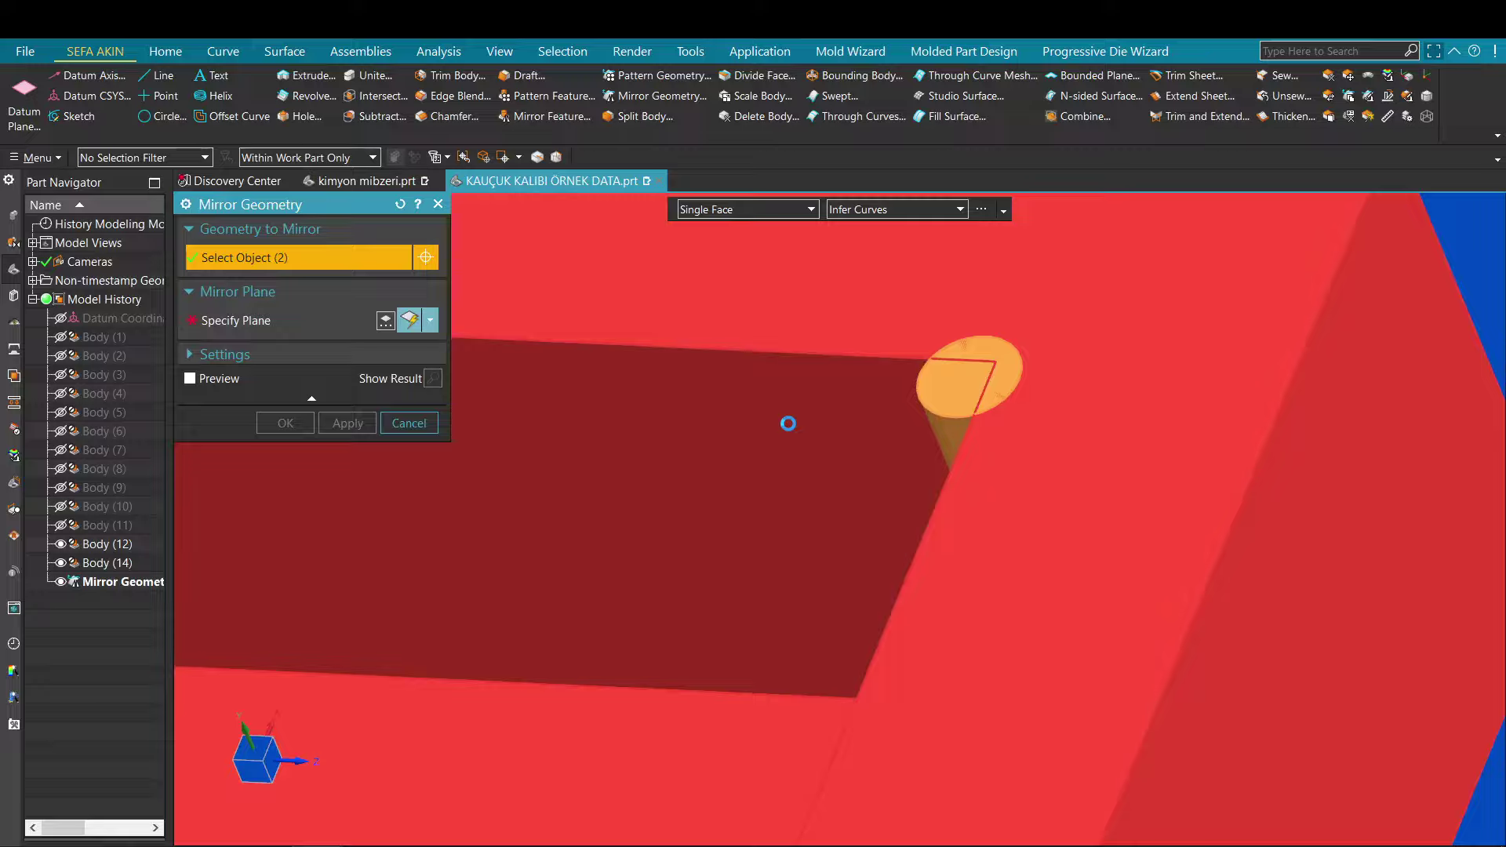
pyautogui.scroll(-5, 787, 424)
pyautogui.scroll(3, 690, 471)
pyautogui.middleClick(704, 451)
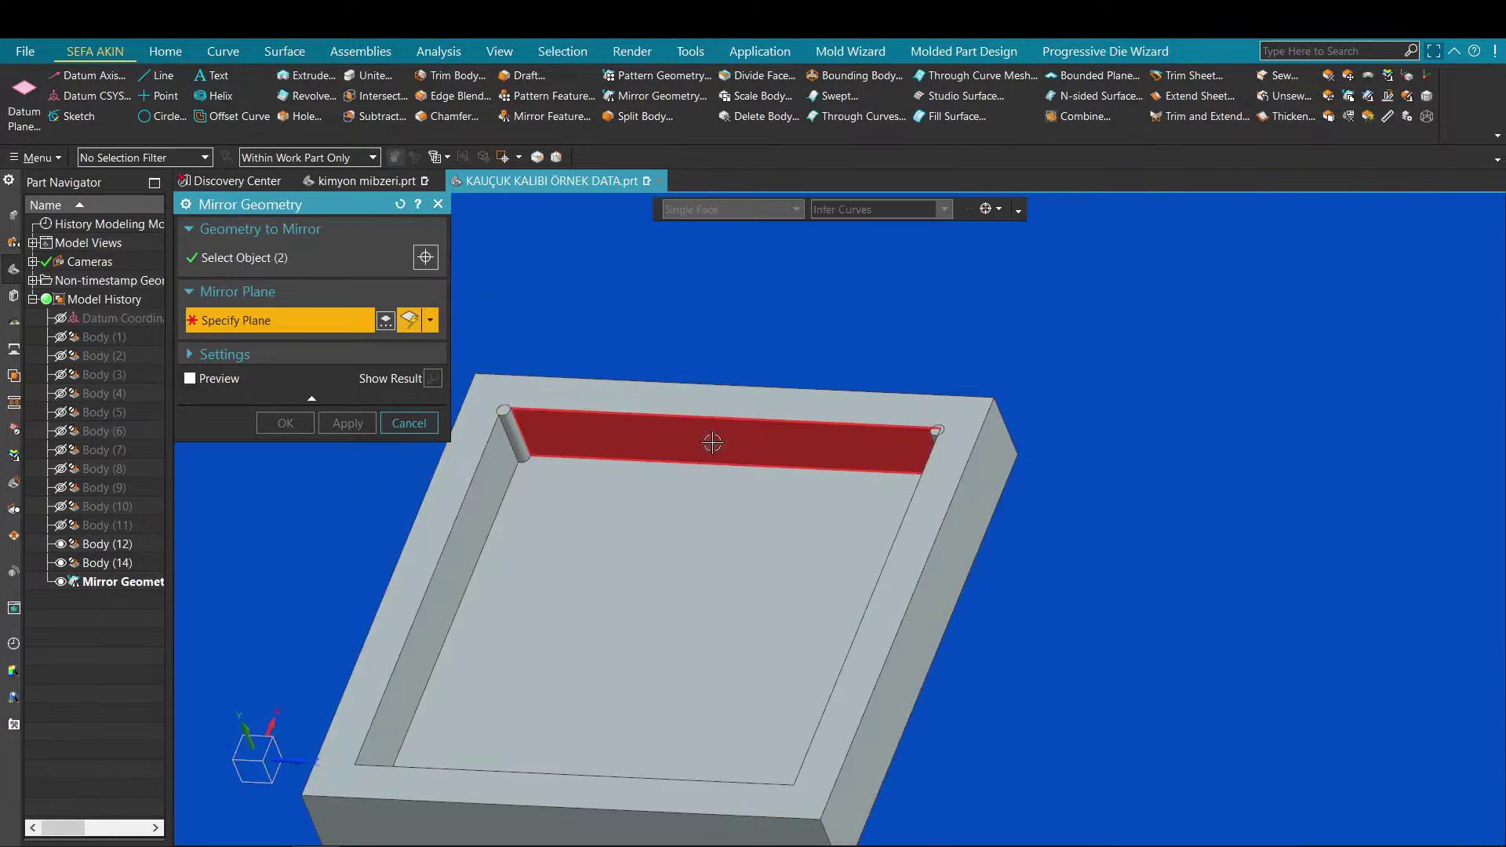
pyautogui.click(711, 443)
pyautogui.scroll(-4, 708, 451)
pyautogui.moveTo(679, 521); pyautogui.dragTo(673, 605, button='middle')
pyautogui.scroll(7, 661, 591)
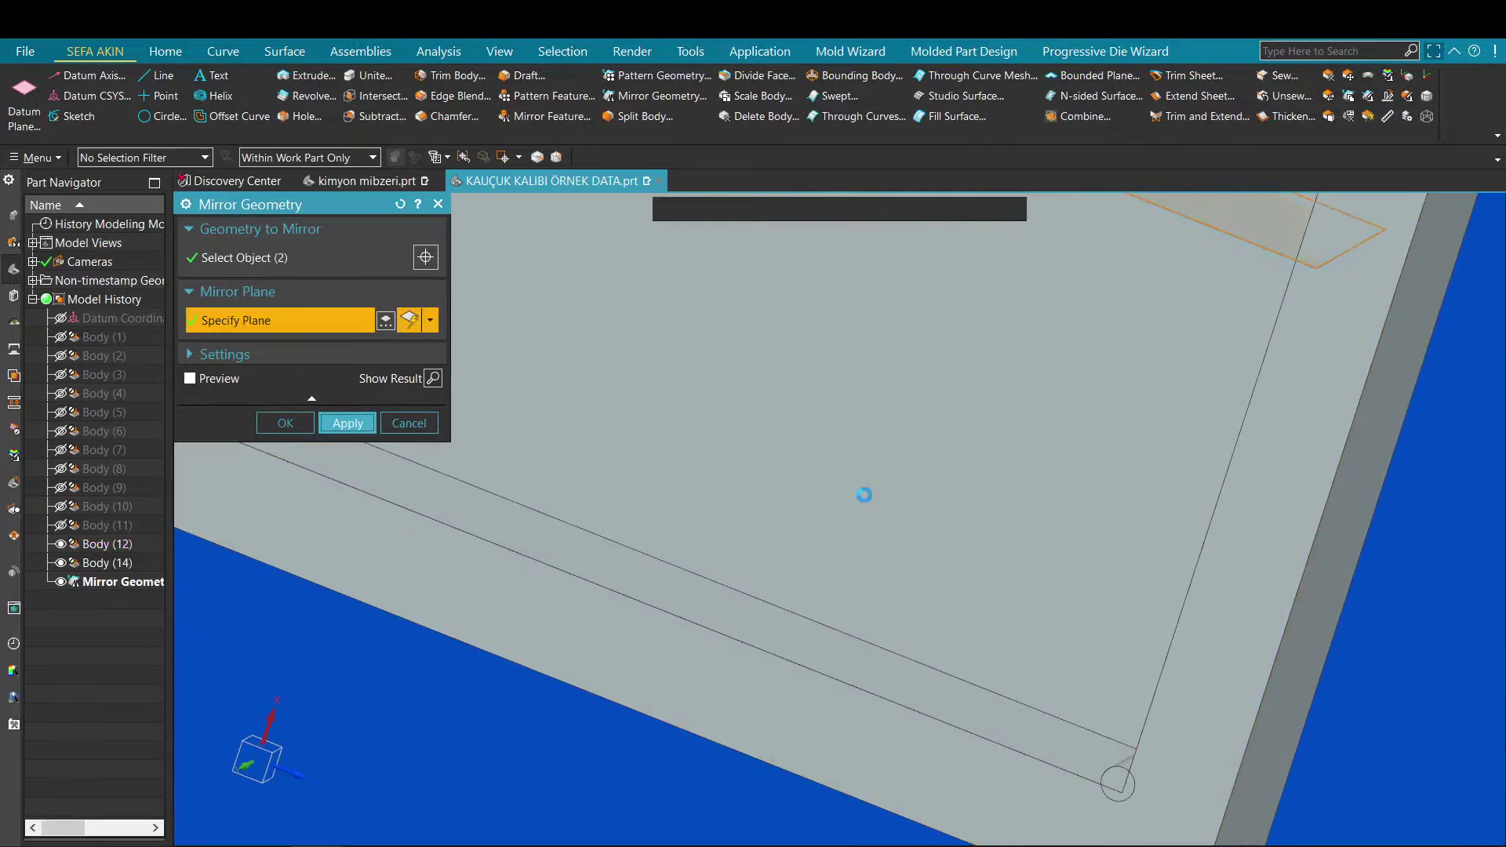
# Step: Subtract the four corner tubes from the cover body, keeping the tool bodies
pyautogui.scroll(-1, 1125, 478)
pyautogui.keyDown('shift'); pyautogui.moveTo(1125, 479); pyautogui.dragTo(1272, 393, button='middle'); pyautogui.keyUp('shift')
pyautogui.click(389, 116)
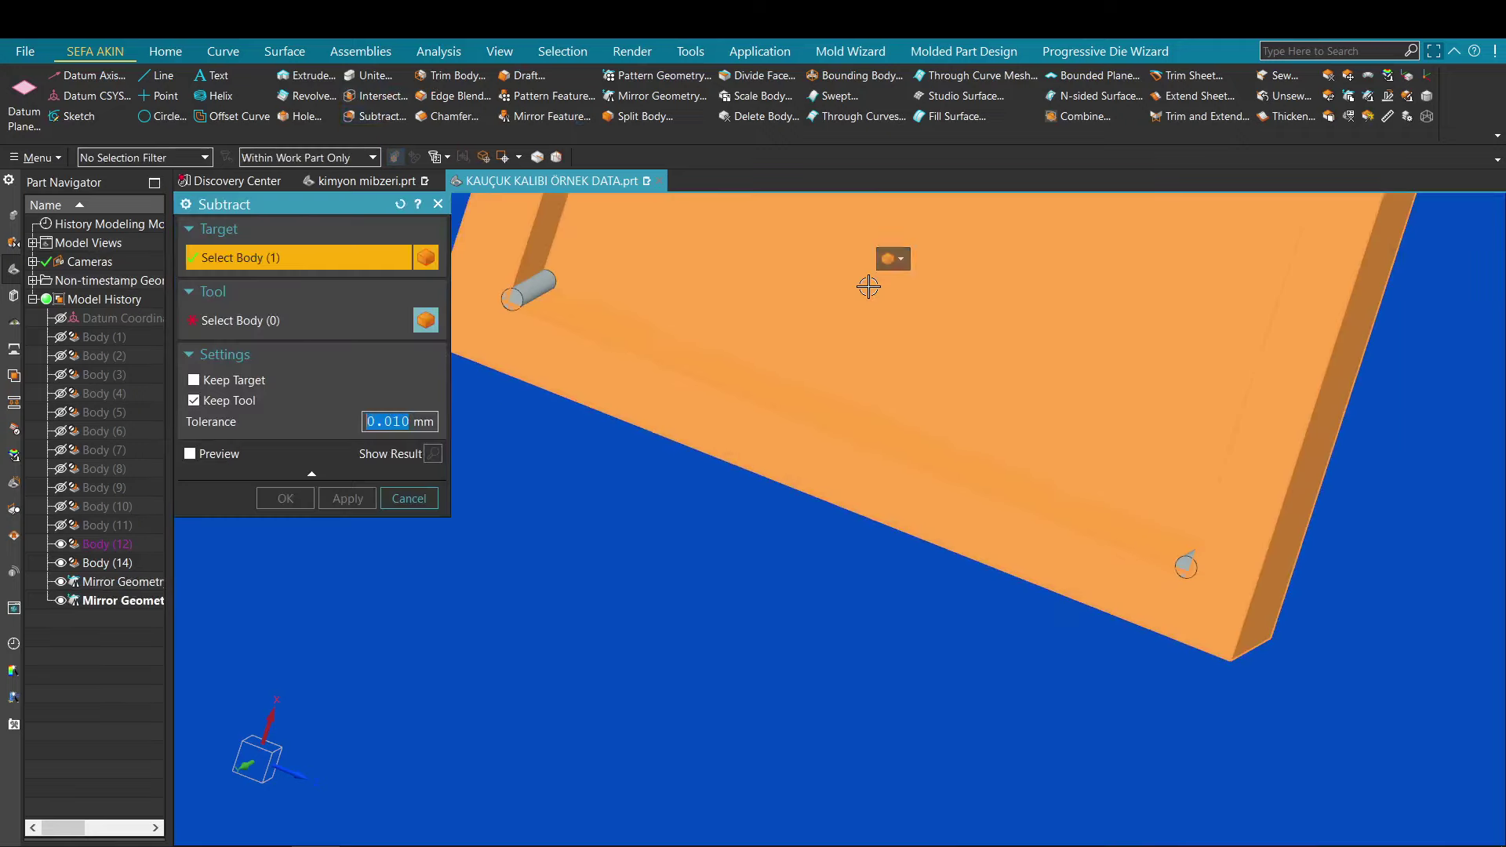
pyautogui.click(869, 286)
pyautogui.scroll(-4, 869, 290)
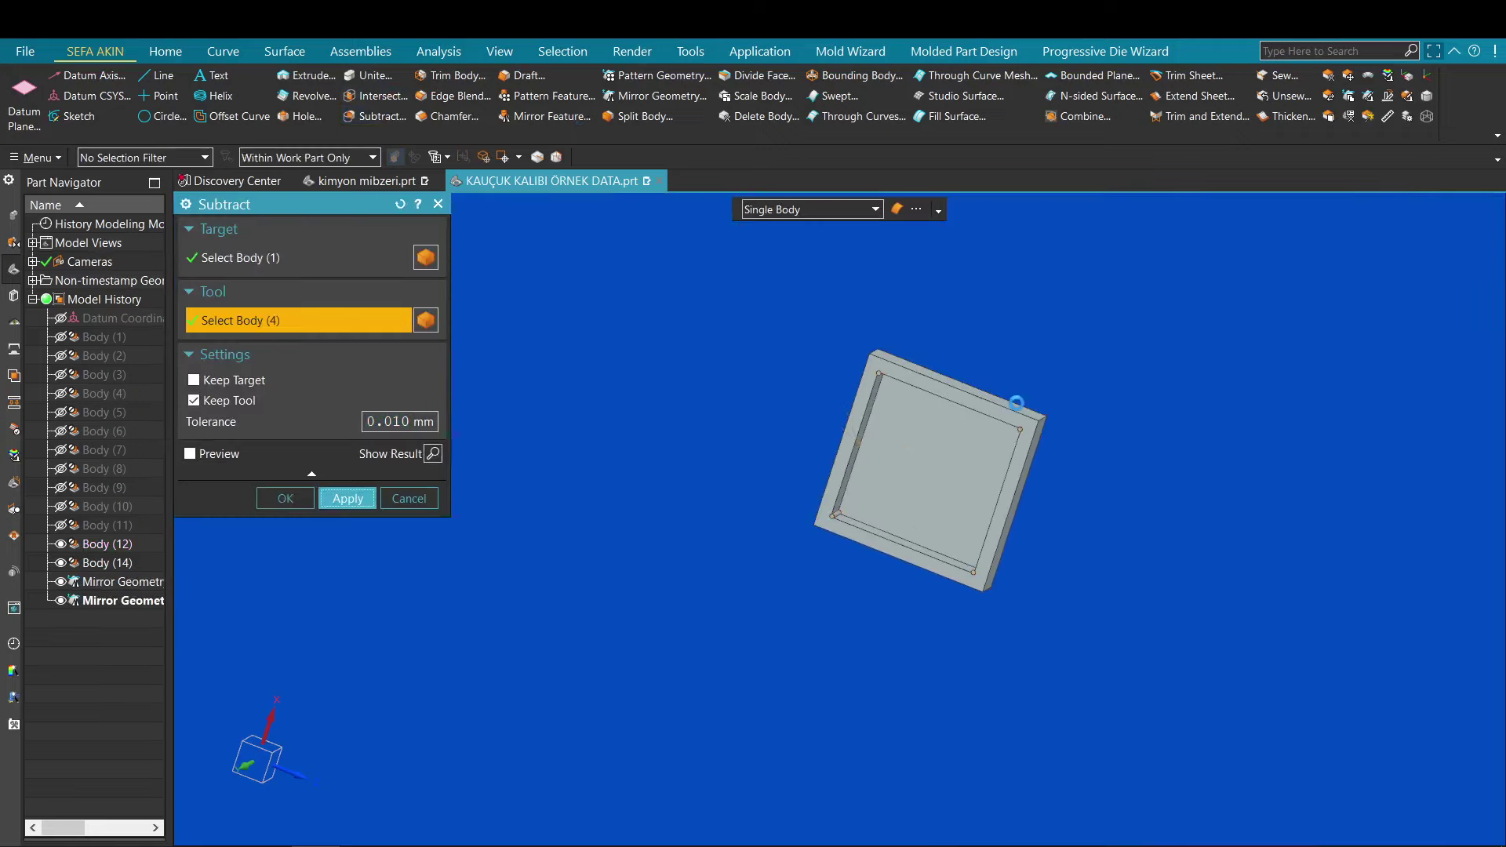
pyautogui.scroll(1, 1345, 406)
pyautogui.press('Escape')
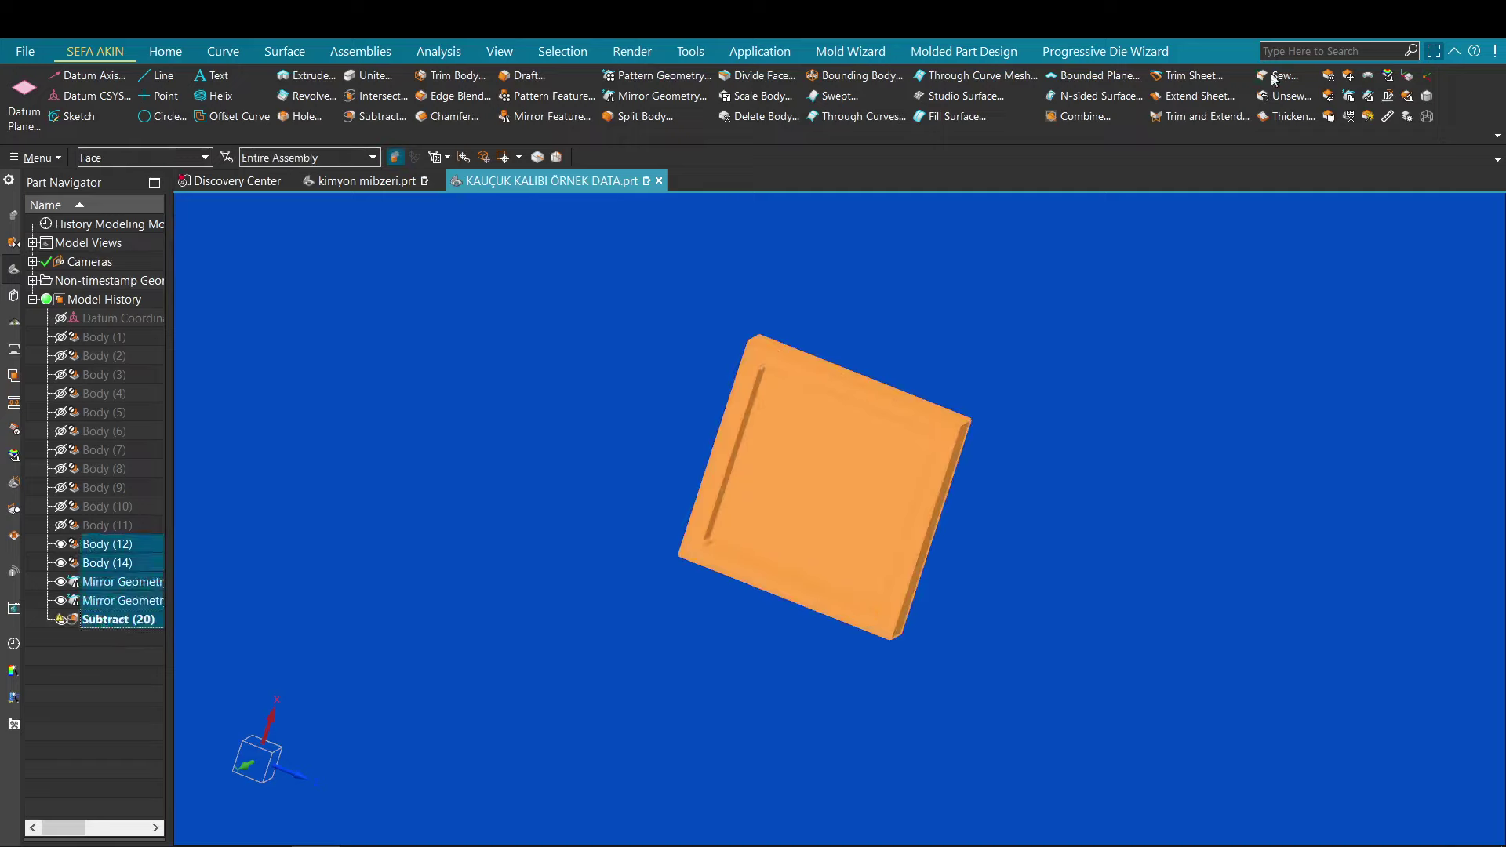
# Step: Remove the parameters from the cover body and the four corner tubes
pyautogui.click(1350, 117)
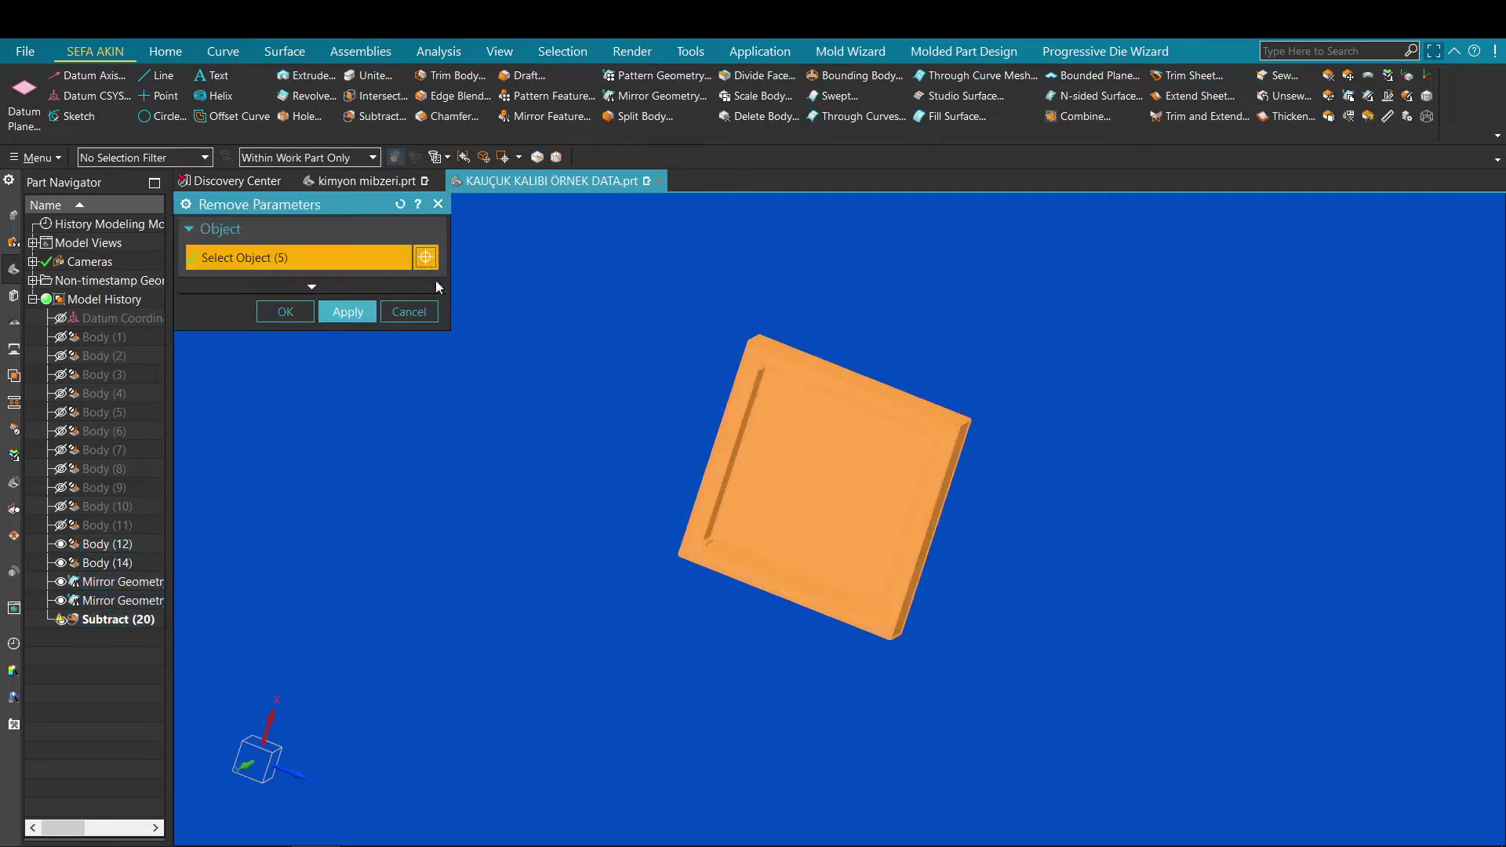
pyautogui.click(336, 312)
pyautogui.click(599, 474)
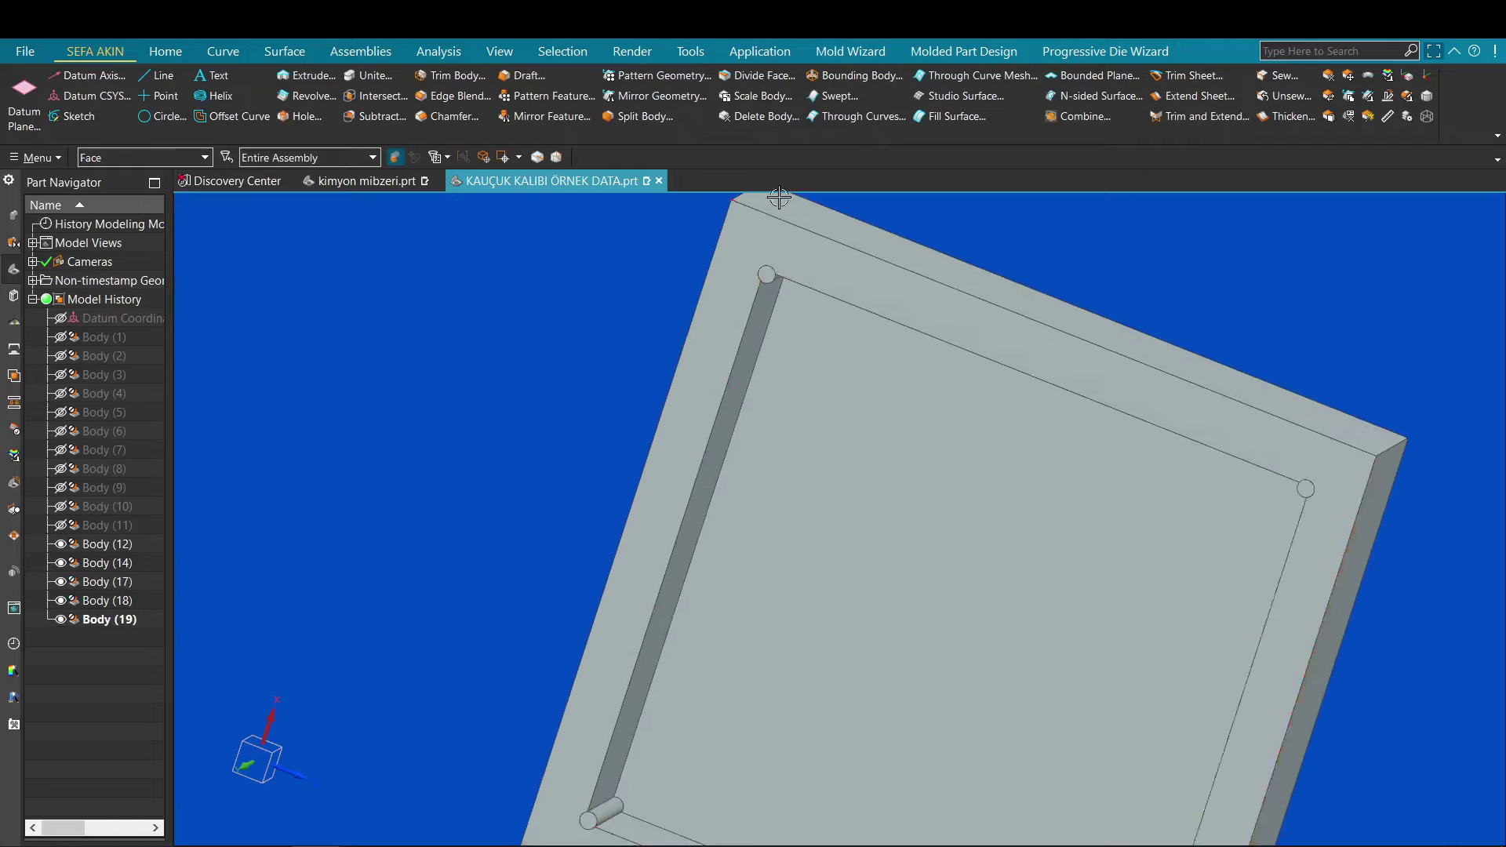
# Step: Delete the four tube bodies remaining in the cover body's pocket corners
pyautogui.scroll(8, 768, 235)
pyautogui.press('Delete')
pyautogui.scroll(-8, 801, 513)
pyautogui.moveTo(729, 375); pyautogui.dragTo(905, 336, button='middle')
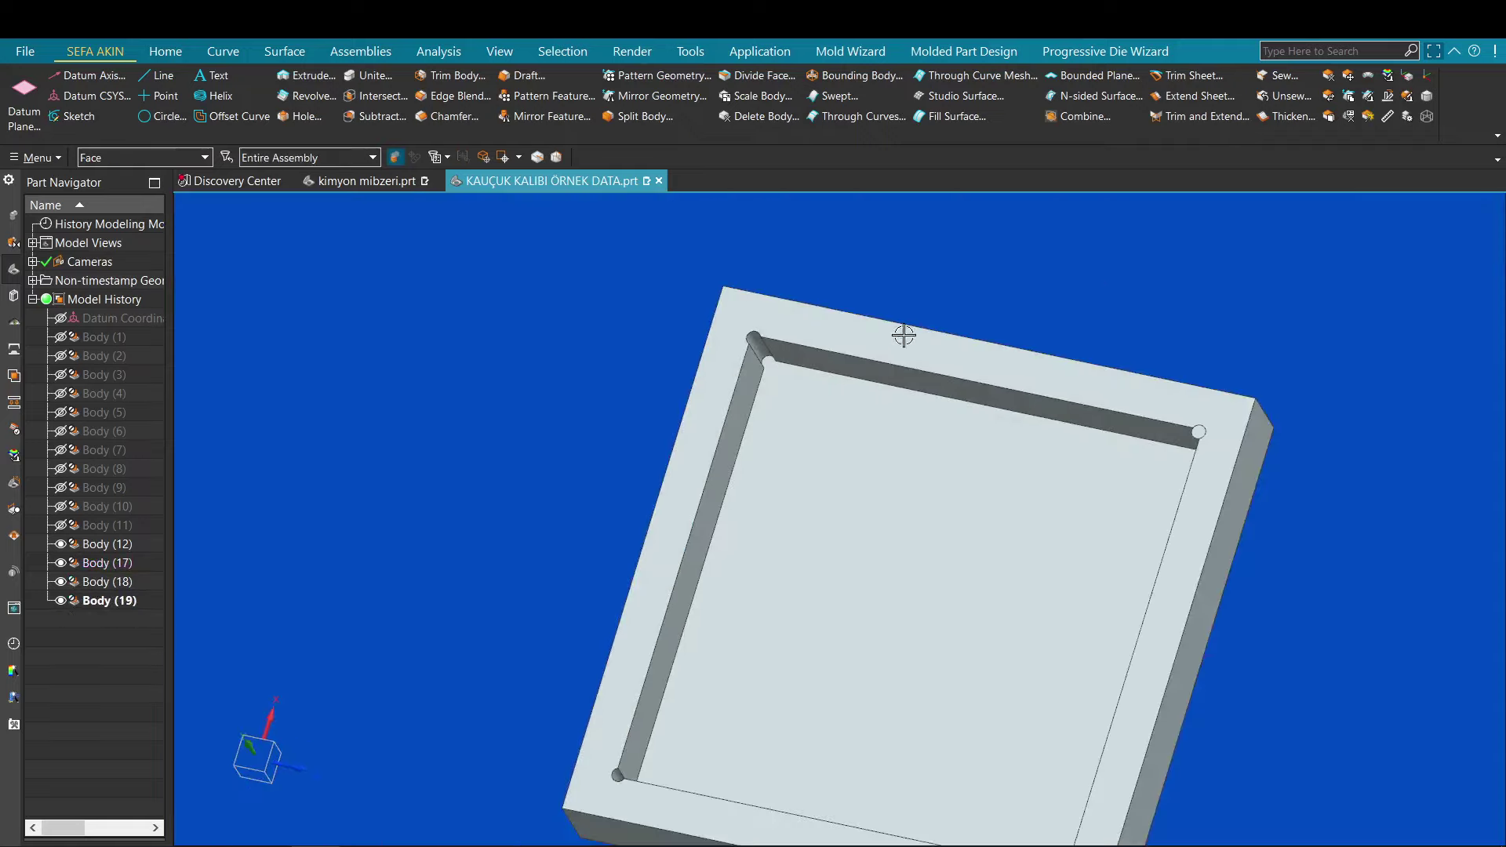
pyautogui.press('F8')
pyautogui.scroll(3, 1061, 353)
pyautogui.scroll(3, 1020, 365)
pyautogui.scroll(-8, 860, 500)
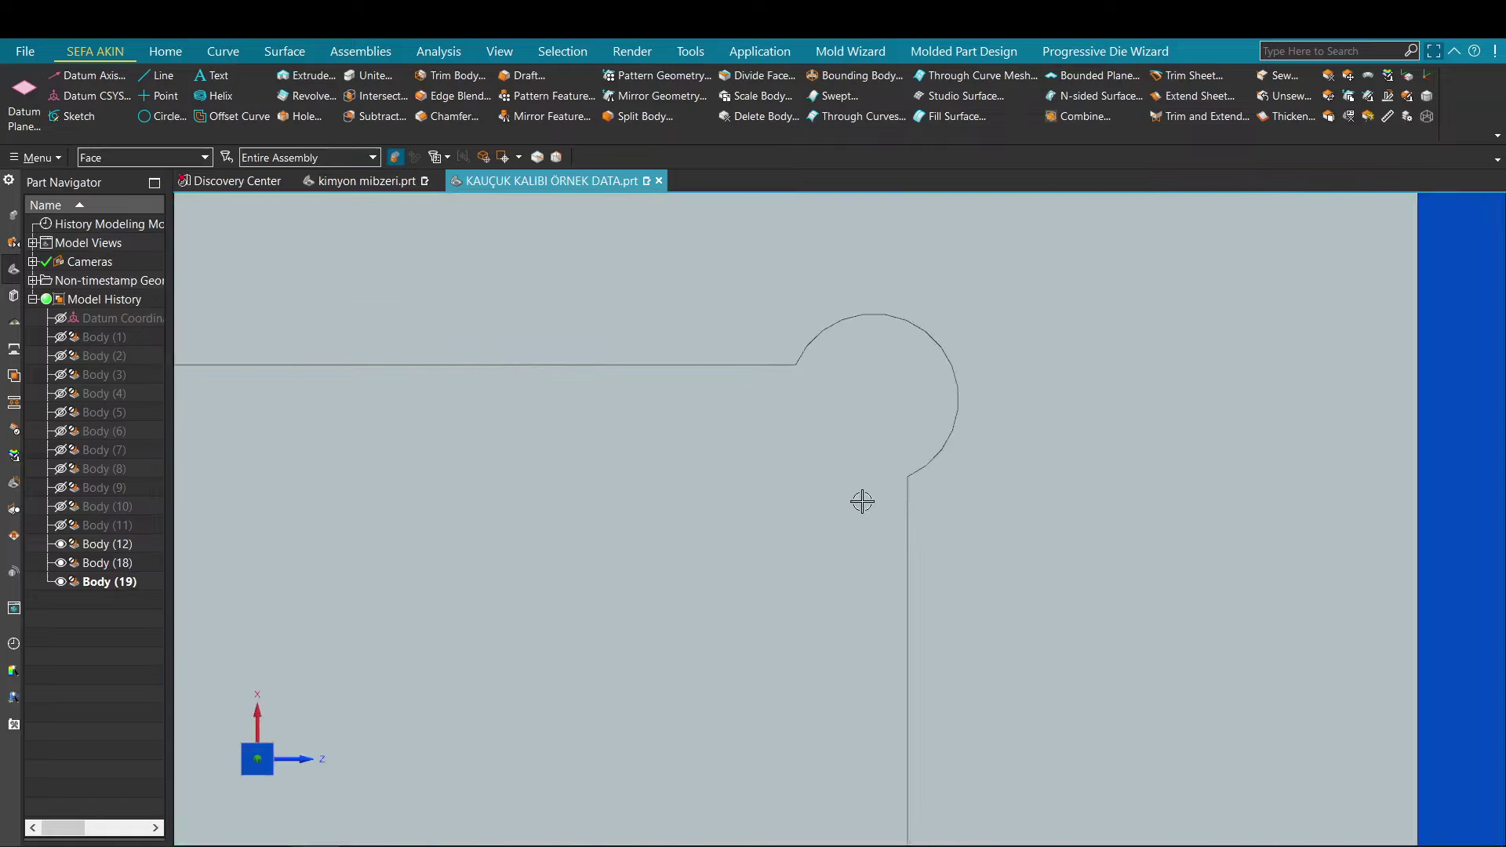
pyautogui.scroll(6, 939, 410)
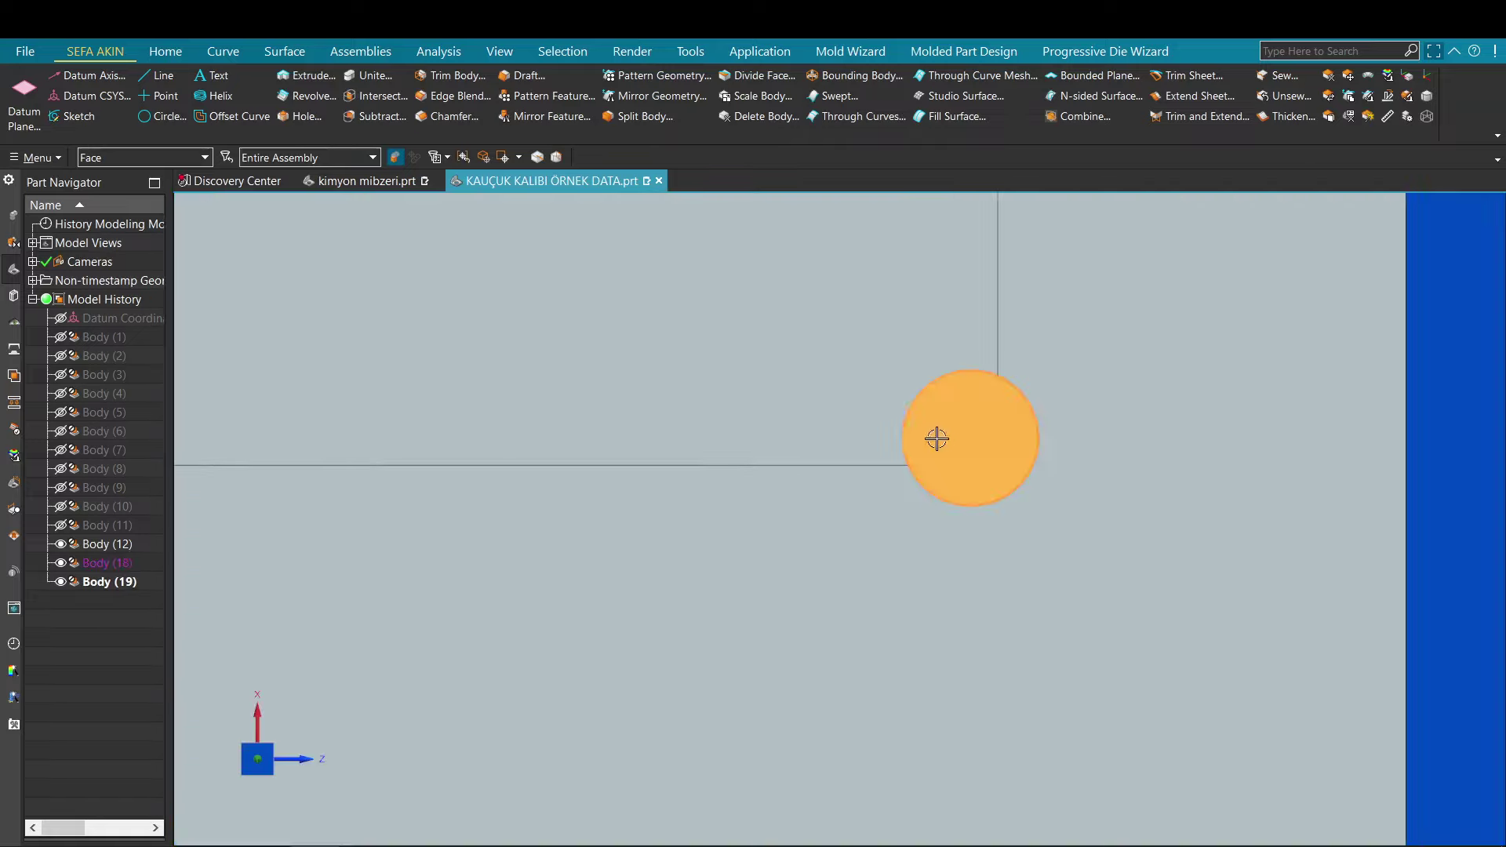
pyautogui.scroll(-3, 999, 424)
pyautogui.keyDown('shift'); pyautogui.moveTo(420, 457); pyautogui.dragTo(1239, 463, button='middle'); pyautogui.keyUp('shift')
pyautogui.scroll(7, 824, 432)
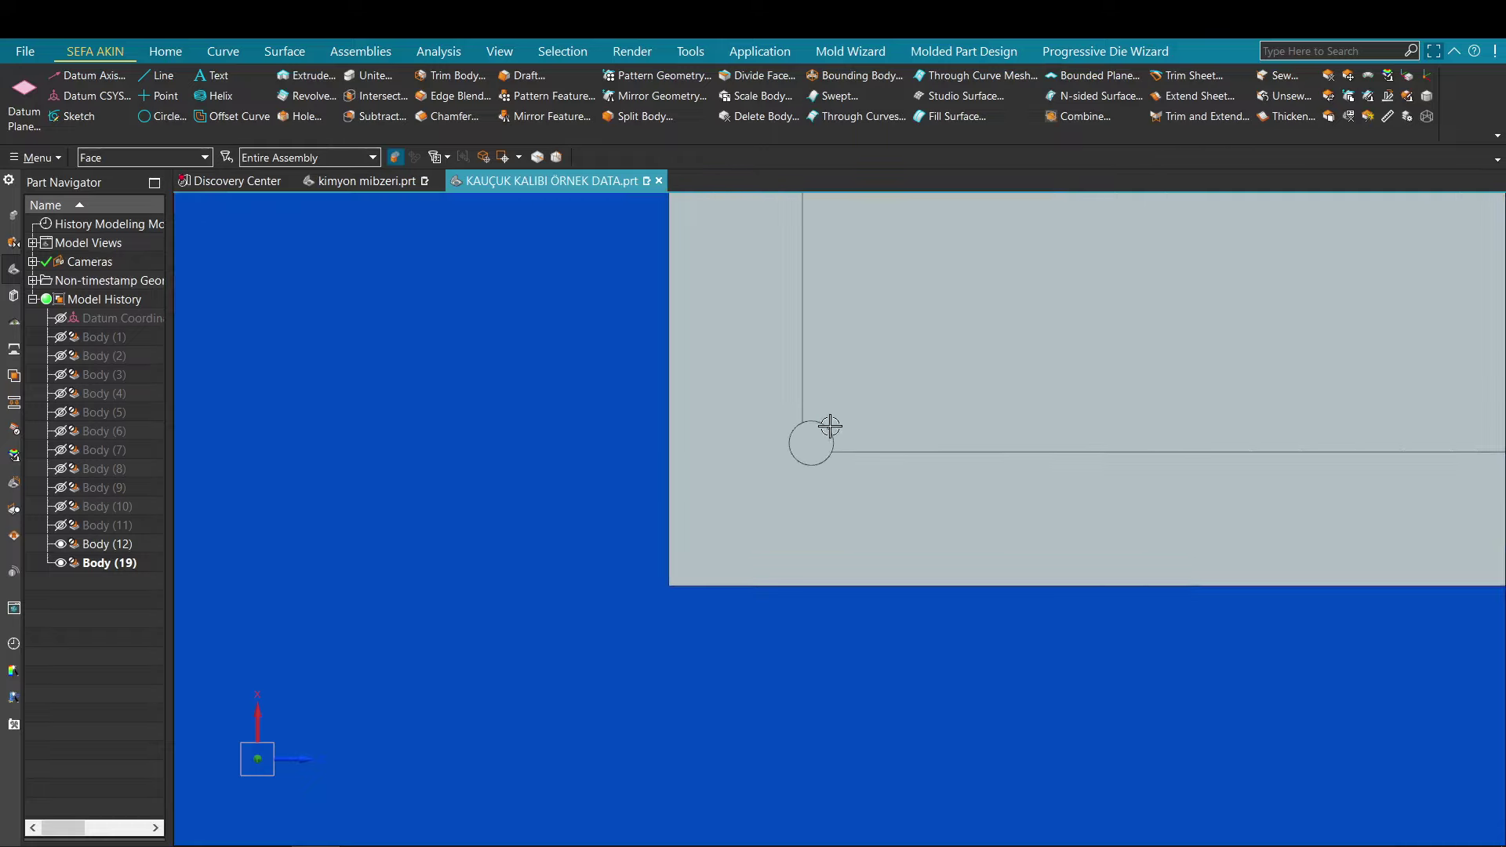
pyautogui.click(792, 448)
pyautogui.press('Delete')
pyautogui.scroll(-2, 816, 429)
pyautogui.keyDown('shift'); pyautogui.moveTo(899, 449); pyautogui.dragTo(1177, 482, button='middle'); pyautogui.keyUp('shift')
pyautogui.scroll(-5, 810, 504)
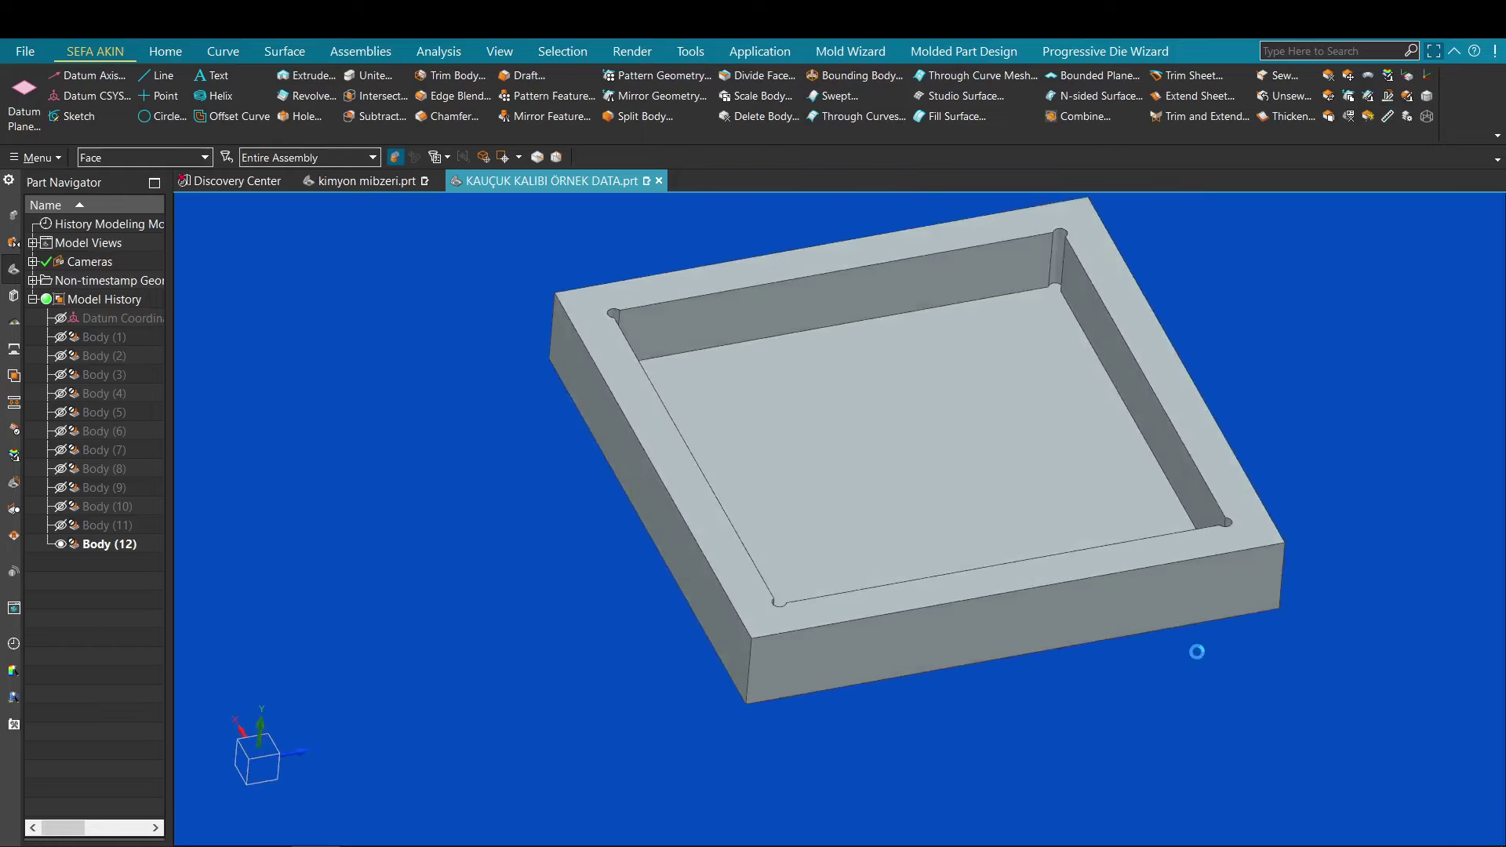
# Step: Measure the cover body's lower outer edge, and display the yellow upper plate together with the cover
pyautogui.click(1205, 622)
pyautogui.middleClick(1289, 610)
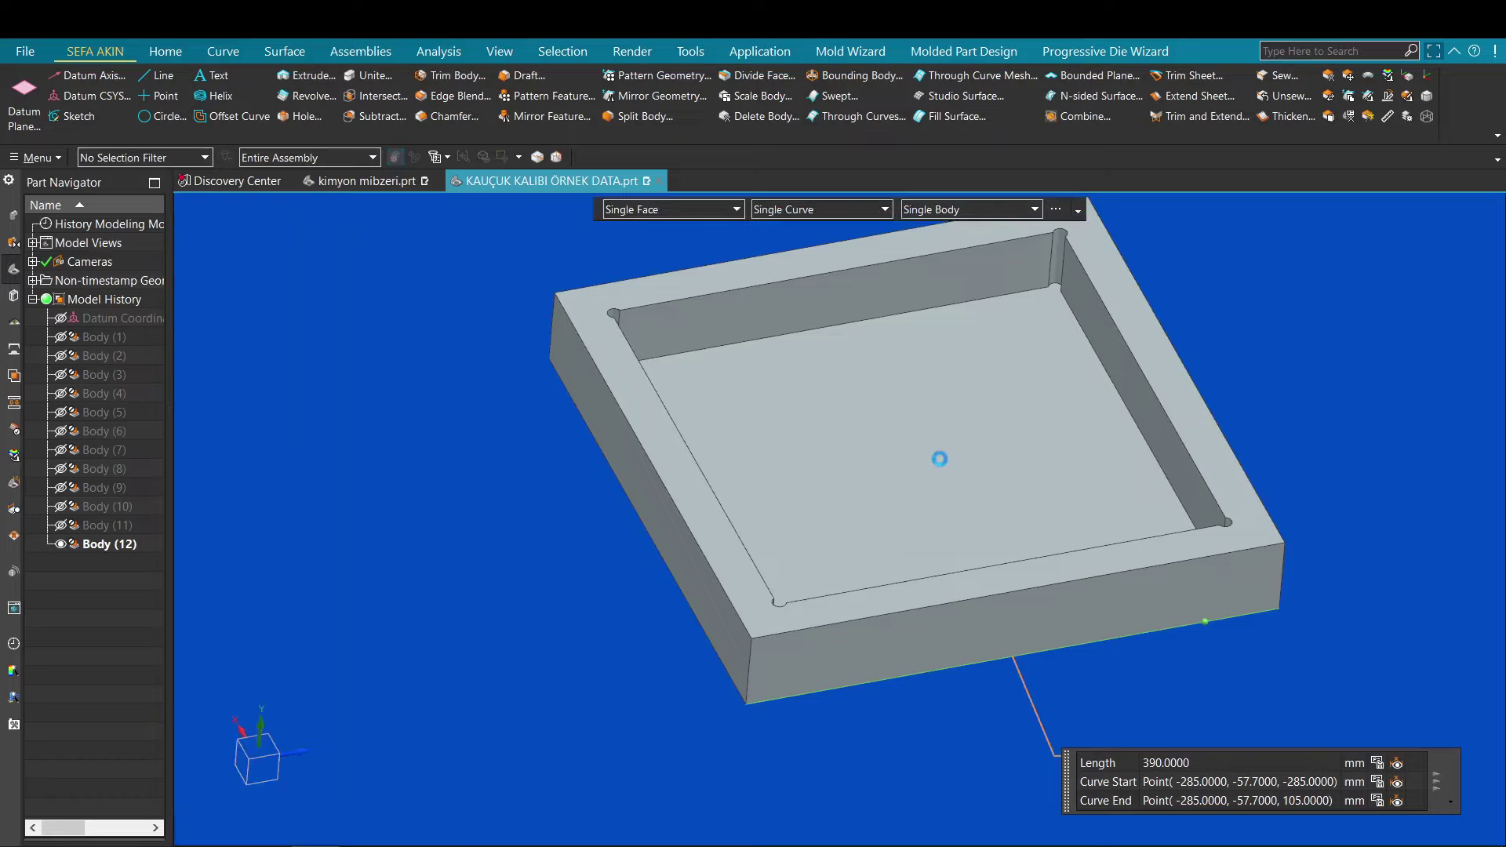
pyautogui.hotkey('ctrl', 'shift', 'b')
pyautogui.scroll(-3, 918, 456)
pyautogui.scroll(8, 772, 604)
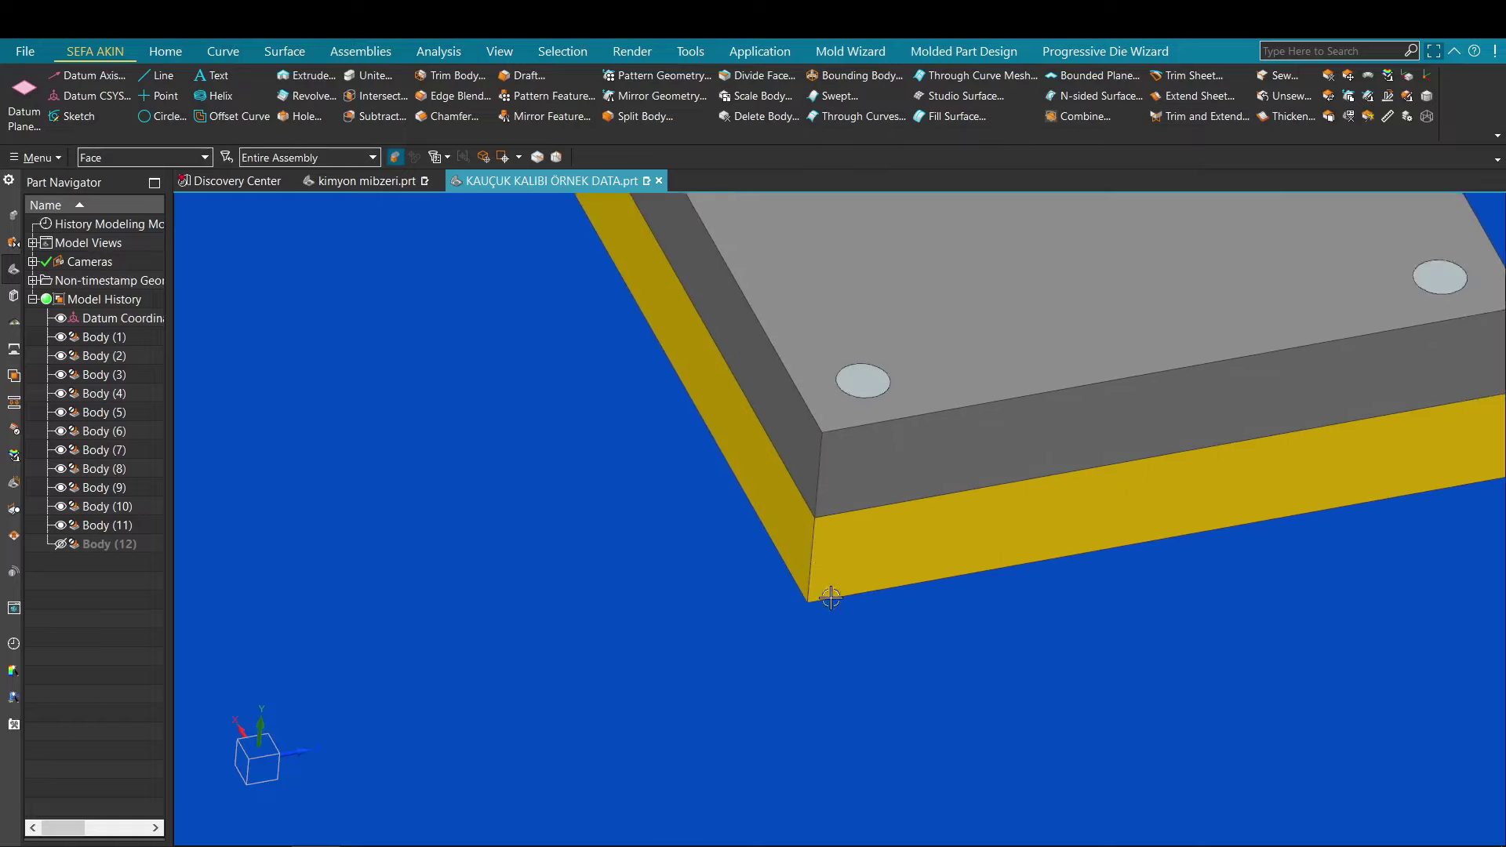
pyautogui.moveTo(893, 505); pyautogui.dragTo(807, 595, button='right')
pyautogui.hotkey('ctrl', 'shift', 'b')
pyautogui.scroll(-6, 792, 581)
pyautogui.moveTo(784, 555); pyautogui.dragTo(420, 572, button='middle')
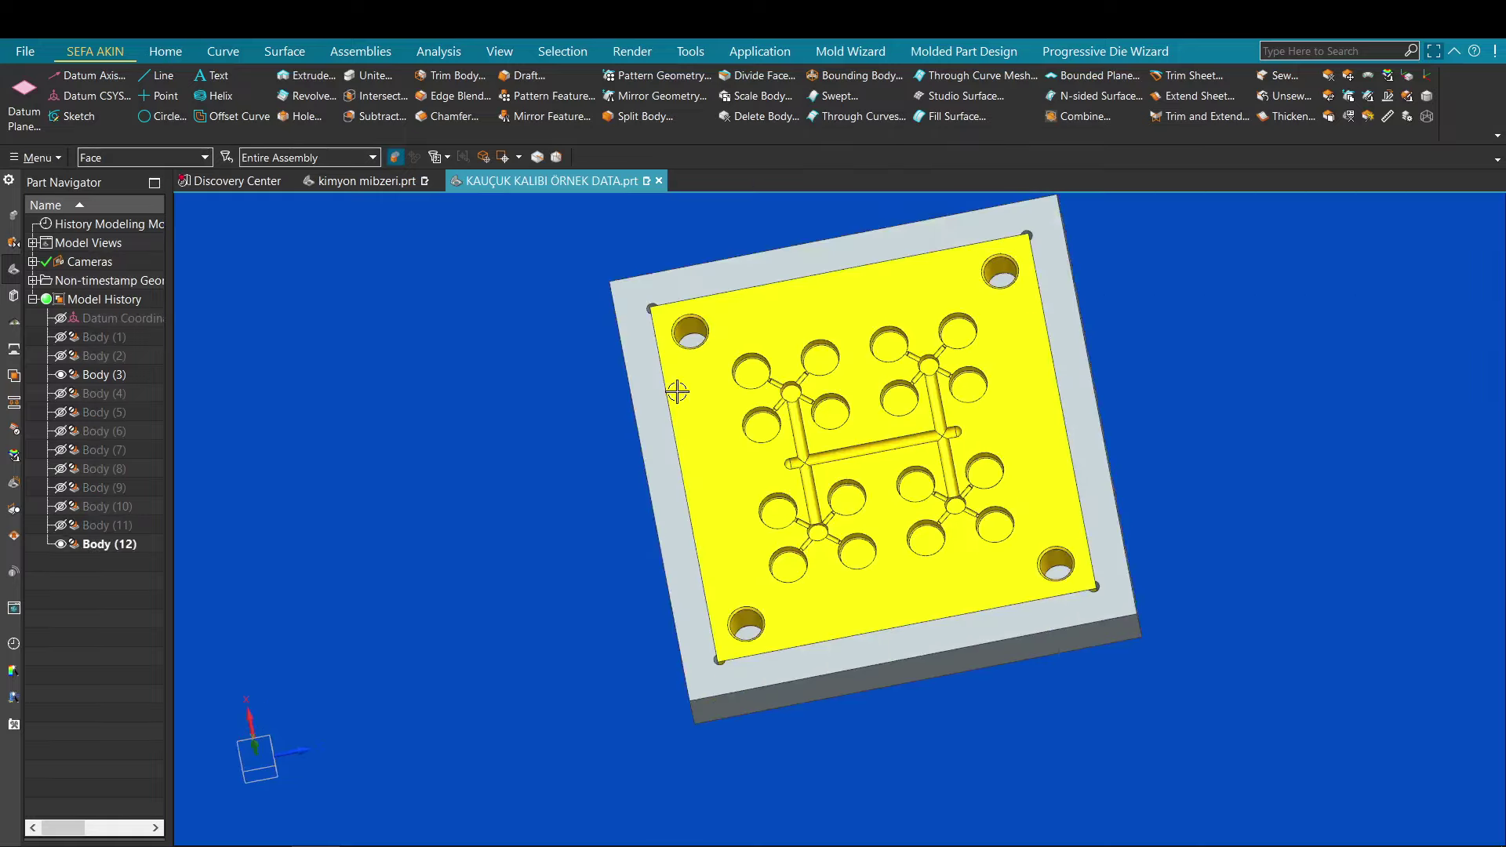
# Step: Examine how the yellow upper plate fits in the cover's pocket, especially at the corner reliefs and along the rim
pyautogui.press('F8')
pyautogui.scroll(2, 676, 393)
pyautogui.keyDown('shift'); pyautogui.moveTo(670, 475); pyautogui.dragTo(613, 574, button='middle'); pyautogui.keyUp('shift')
pyautogui.scroll(3, 901, 330)
pyautogui.moveTo(902, 329); pyautogui.dragTo(625, 445, button='middle')
pyautogui.scroll(-6, 598, 433)
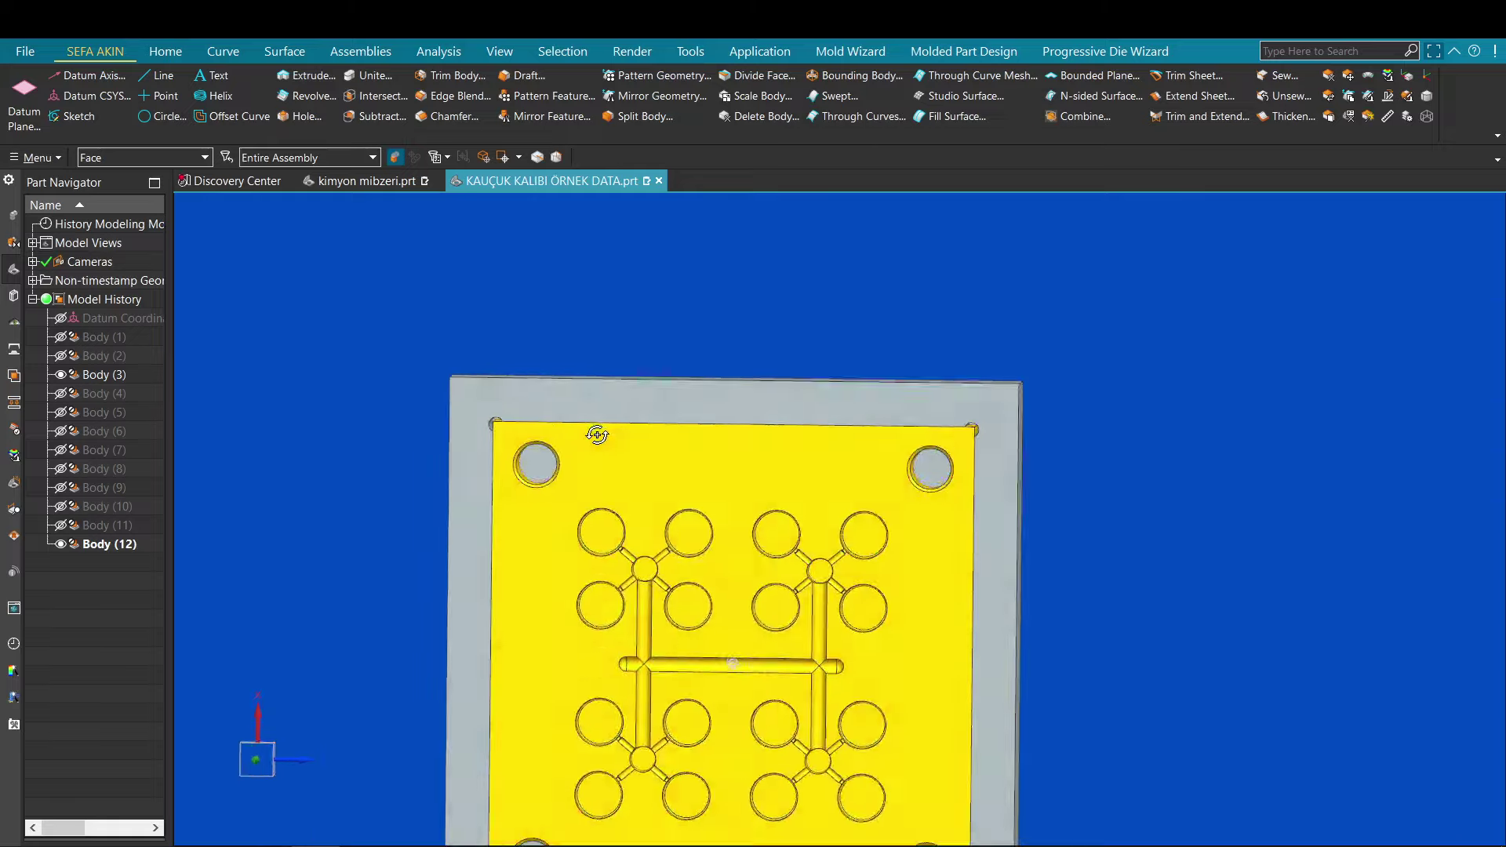
pyautogui.scroll(8, 640, 394)
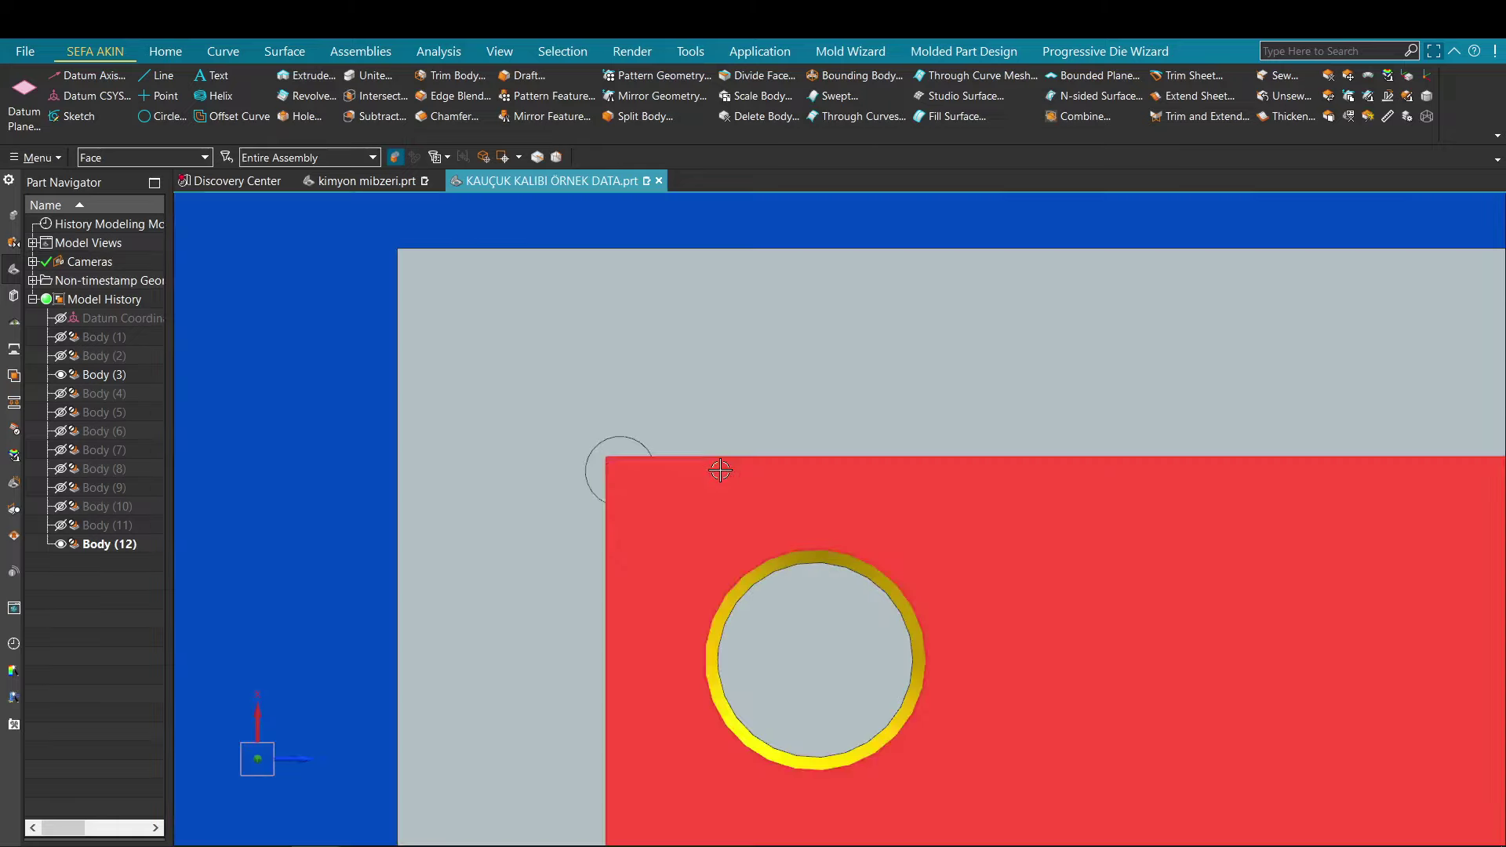
pyautogui.scroll(-6, 720, 470)
pyautogui.moveTo(699, 403); pyautogui.dragTo(713, 591, button='middle')
pyautogui.moveTo(770, 434); pyautogui.dragTo(840, 469, button='middle')
pyautogui.scroll(2, 764, 527)
pyautogui.keyDown('shift'); pyautogui.moveTo(366, 260); pyautogui.dragTo(413, 273, button='middle'); pyautogui.keyUp('shift')
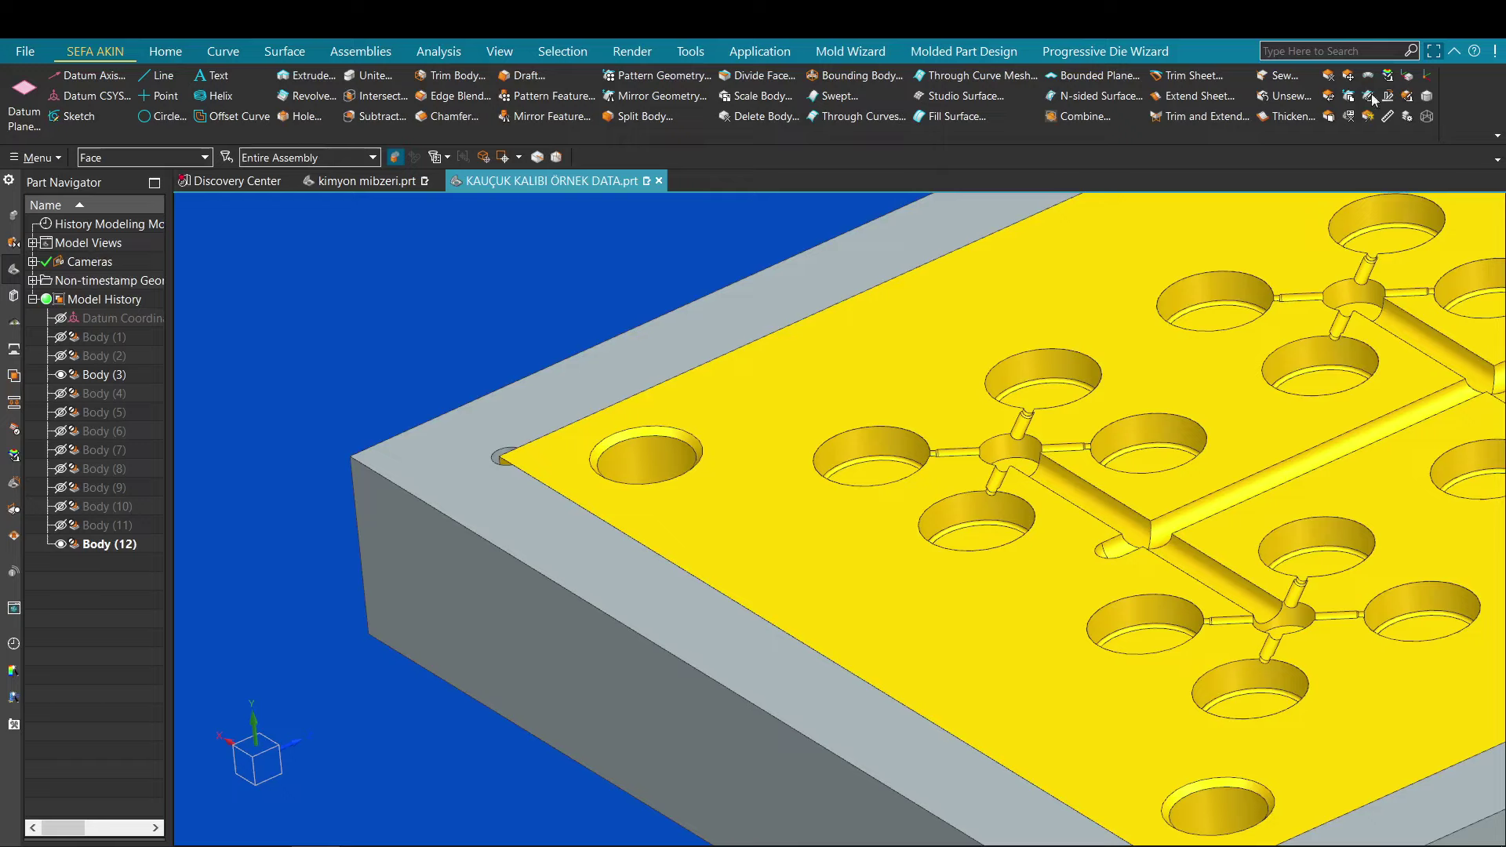
# Step: Offset the cover body's rim face around the yellow plate by 1 mm in the reversed direction
pyautogui.click(1329, 118)
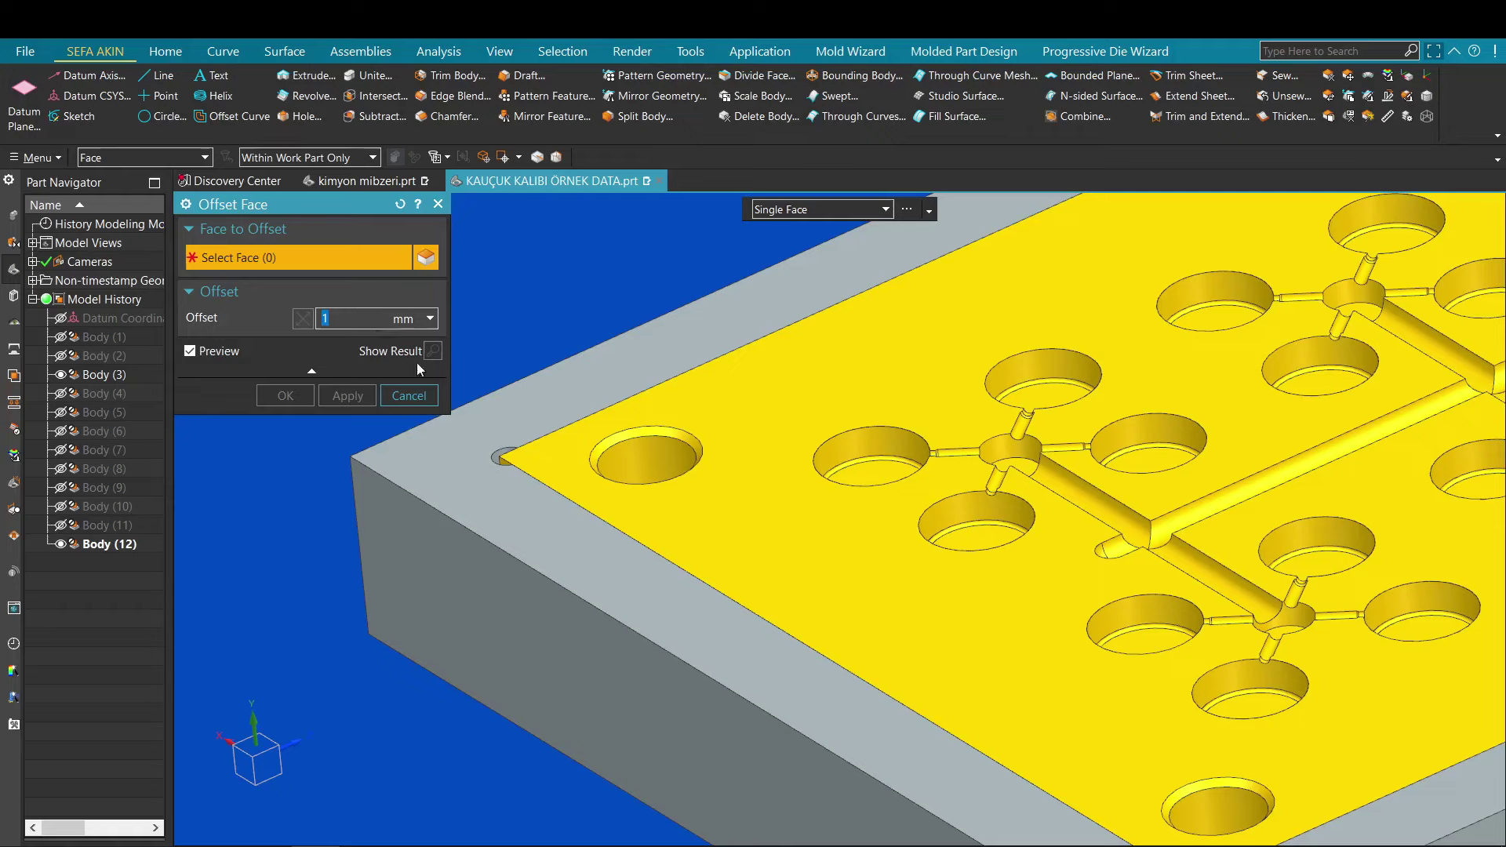
pyautogui.click(509, 433)
pyautogui.click(309, 324)
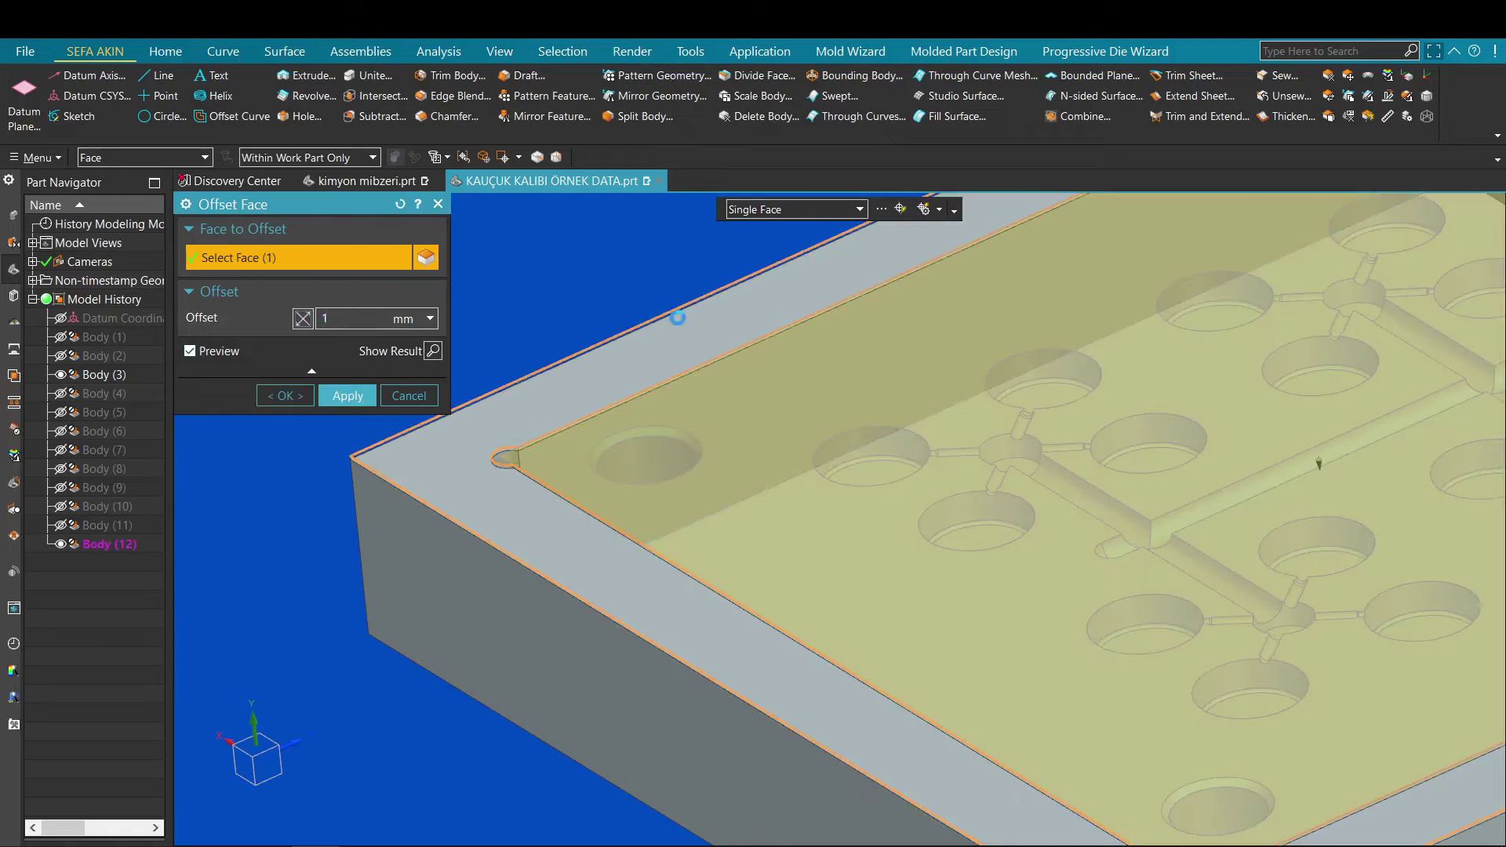
pyautogui.middleClick(675, 316)
pyautogui.scroll(1, 581, 367)
pyautogui.moveTo(581, 366); pyautogui.dragTo(568, 368, button='middle')
pyautogui.scroll(-4, 568, 367)
pyautogui.scroll(-3, 588, 368)
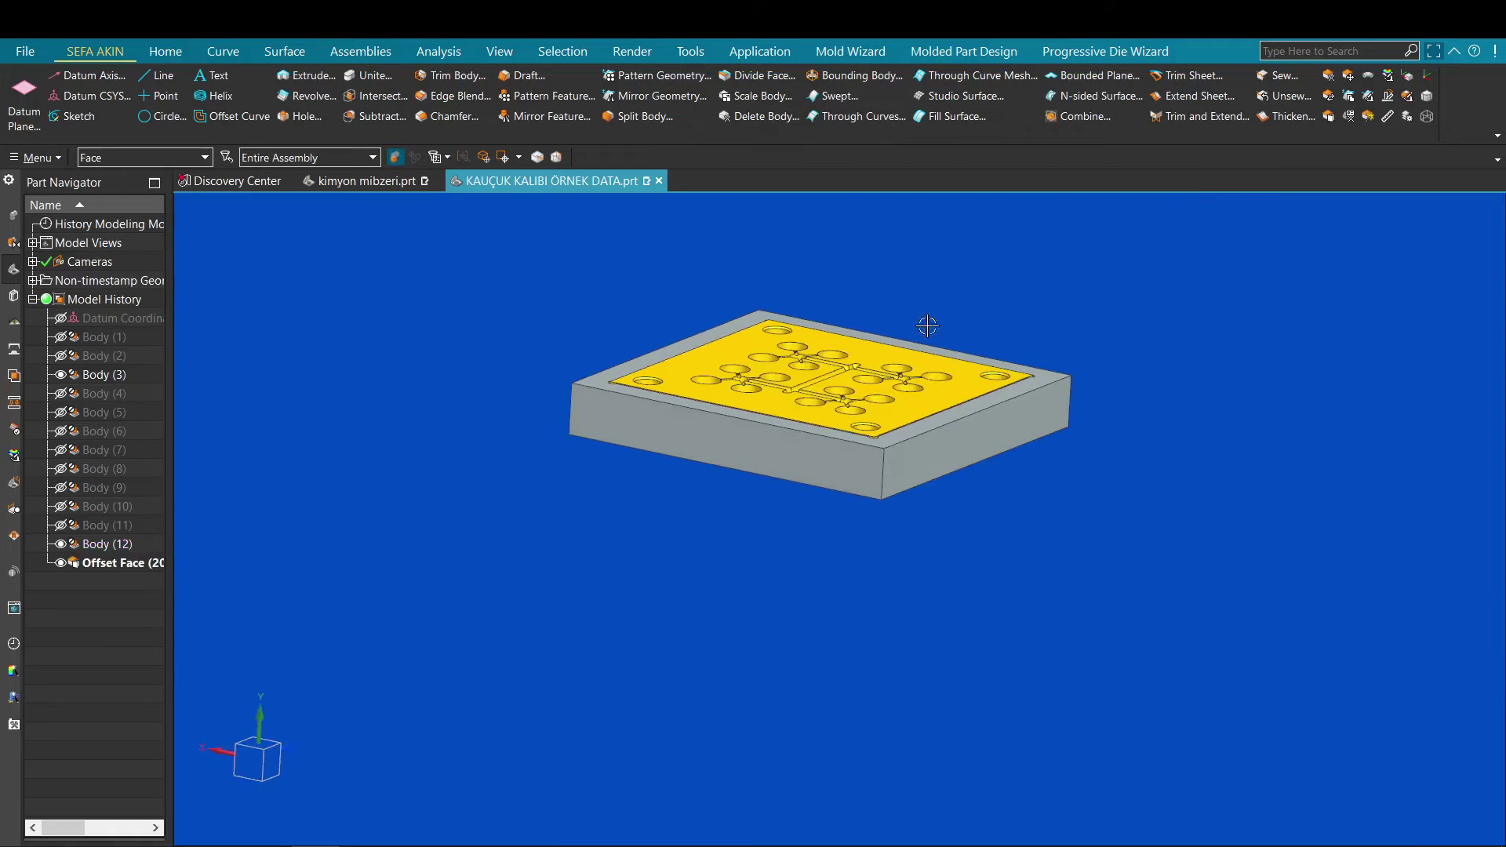
pyautogui.moveTo(673, 349); pyautogui.dragTo(733, 347, button='middle')
pyautogui.press('F8')
pyautogui.scroll(7, 697, 414)
pyautogui.scroll(-4, 661, 396)
pyautogui.keyDown('shift'); pyautogui.moveTo(687, 420); pyautogui.dragTo(325, 519, button='middle'); pyautogui.keyUp('shift')
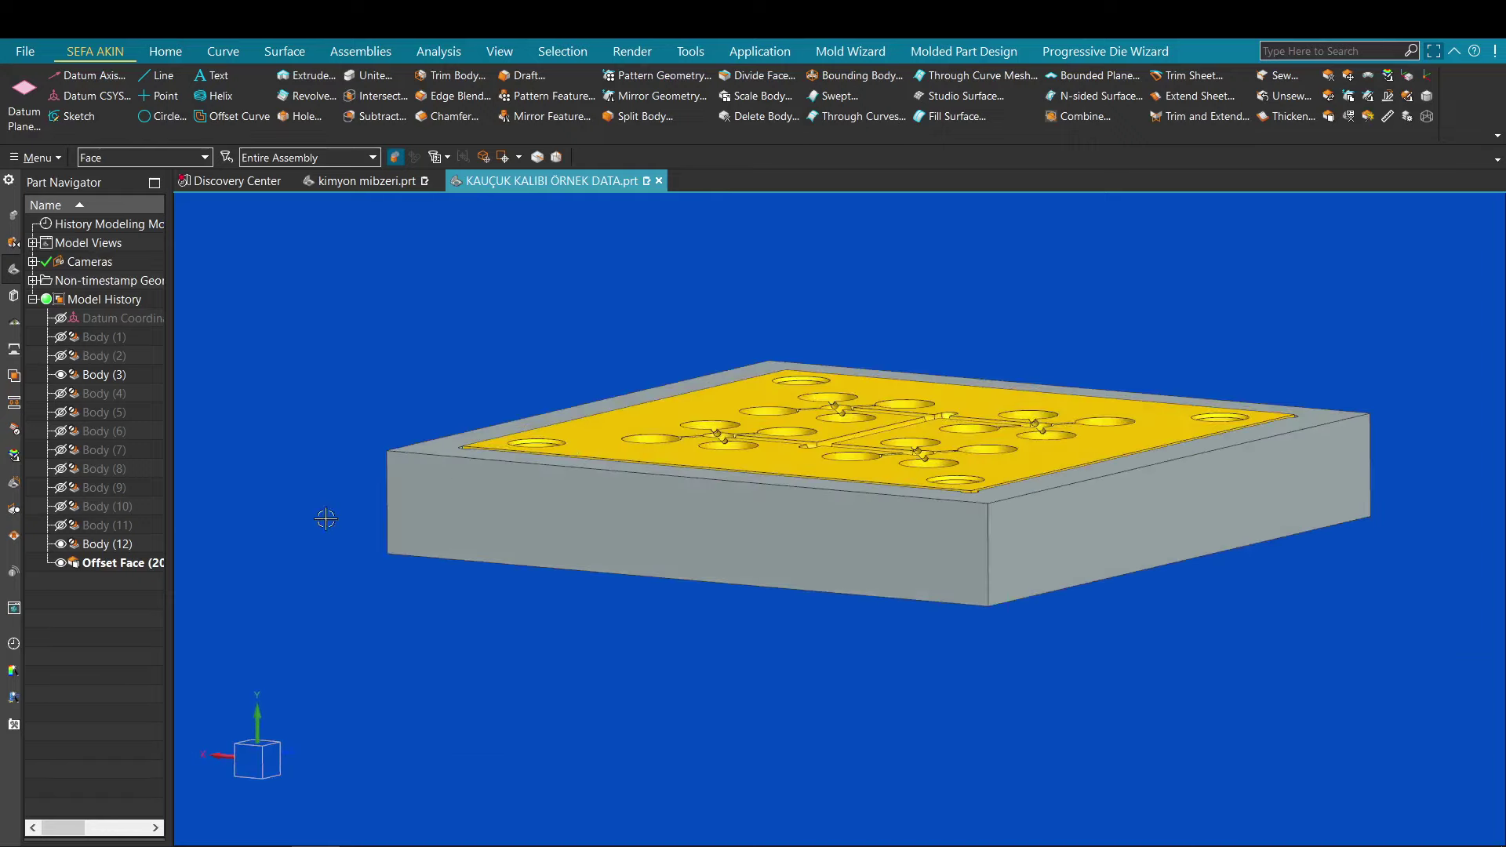
# Step: Remove the parameters from the cover body with the offset rim face
pyautogui.keyDown('shift'); pyautogui.click(109, 557); pyautogui.keyUp('shift')
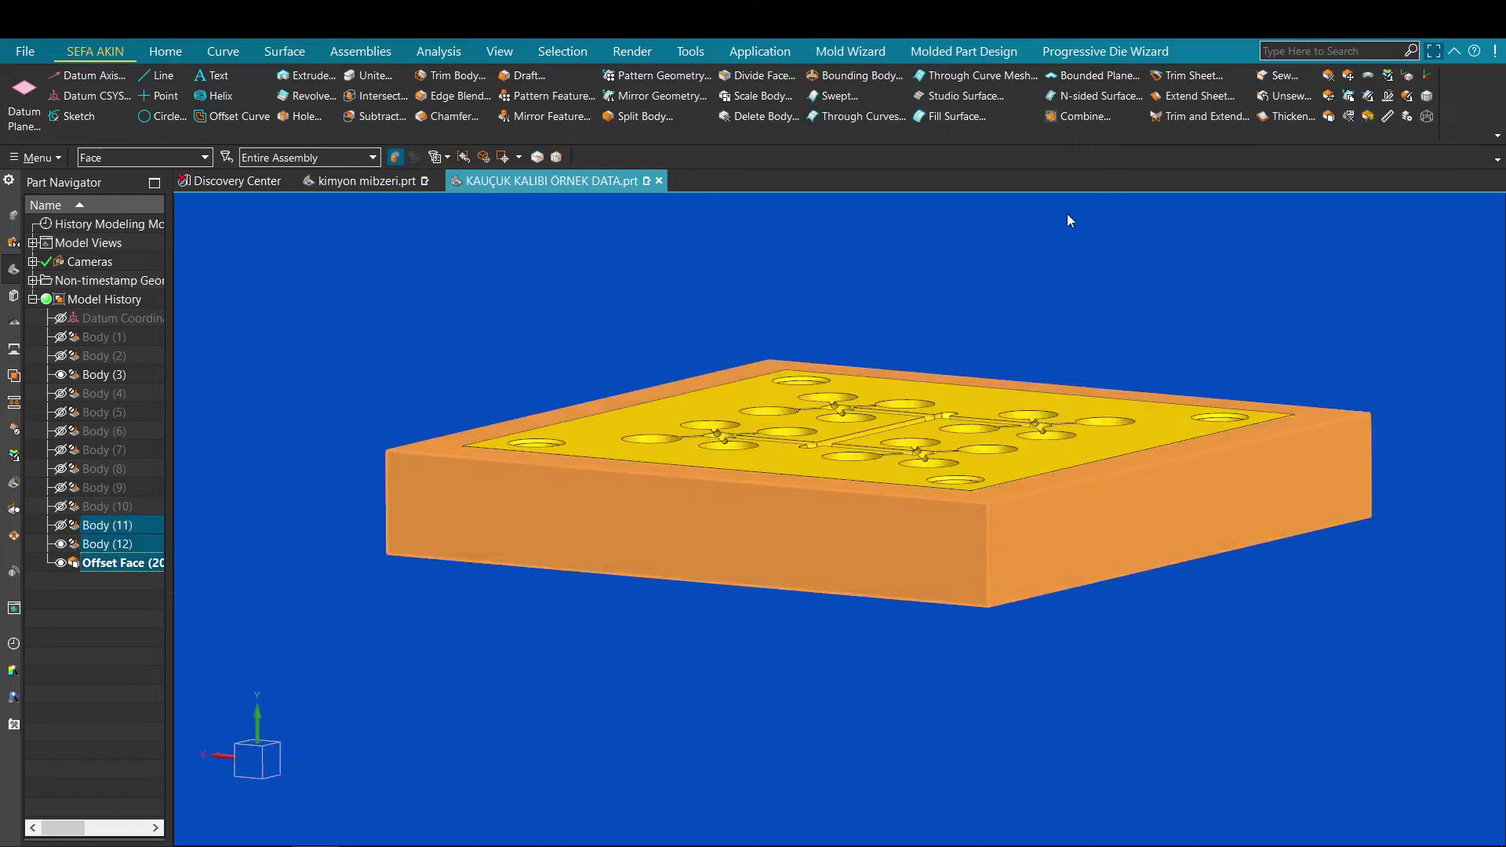
pyautogui.click(359, 307)
pyautogui.click(596, 472)
pyautogui.scroll(4, 619, 437)
pyautogui.moveTo(619, 437); pyautogui.dragTo(841, 418, button='middle')
pyautogui.scroll(-2, 611, 465)
pyautogui.scroll(-4, 672, 434)
pyautogui.press('F8')
pyautogui.scroll(3, 857, 370)
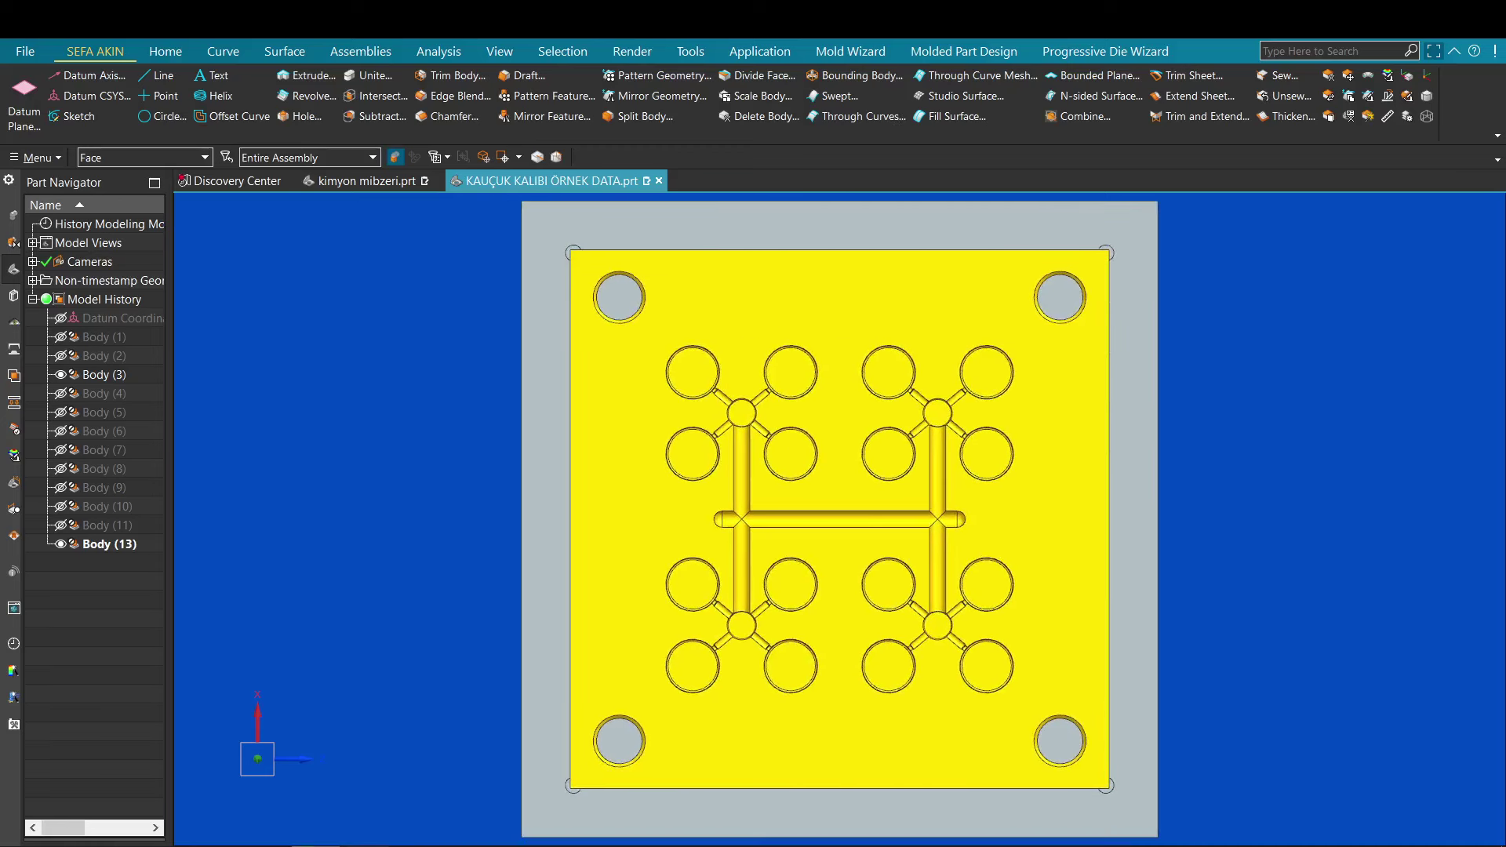
pyautogui.hotkey('alt', 'Tab')
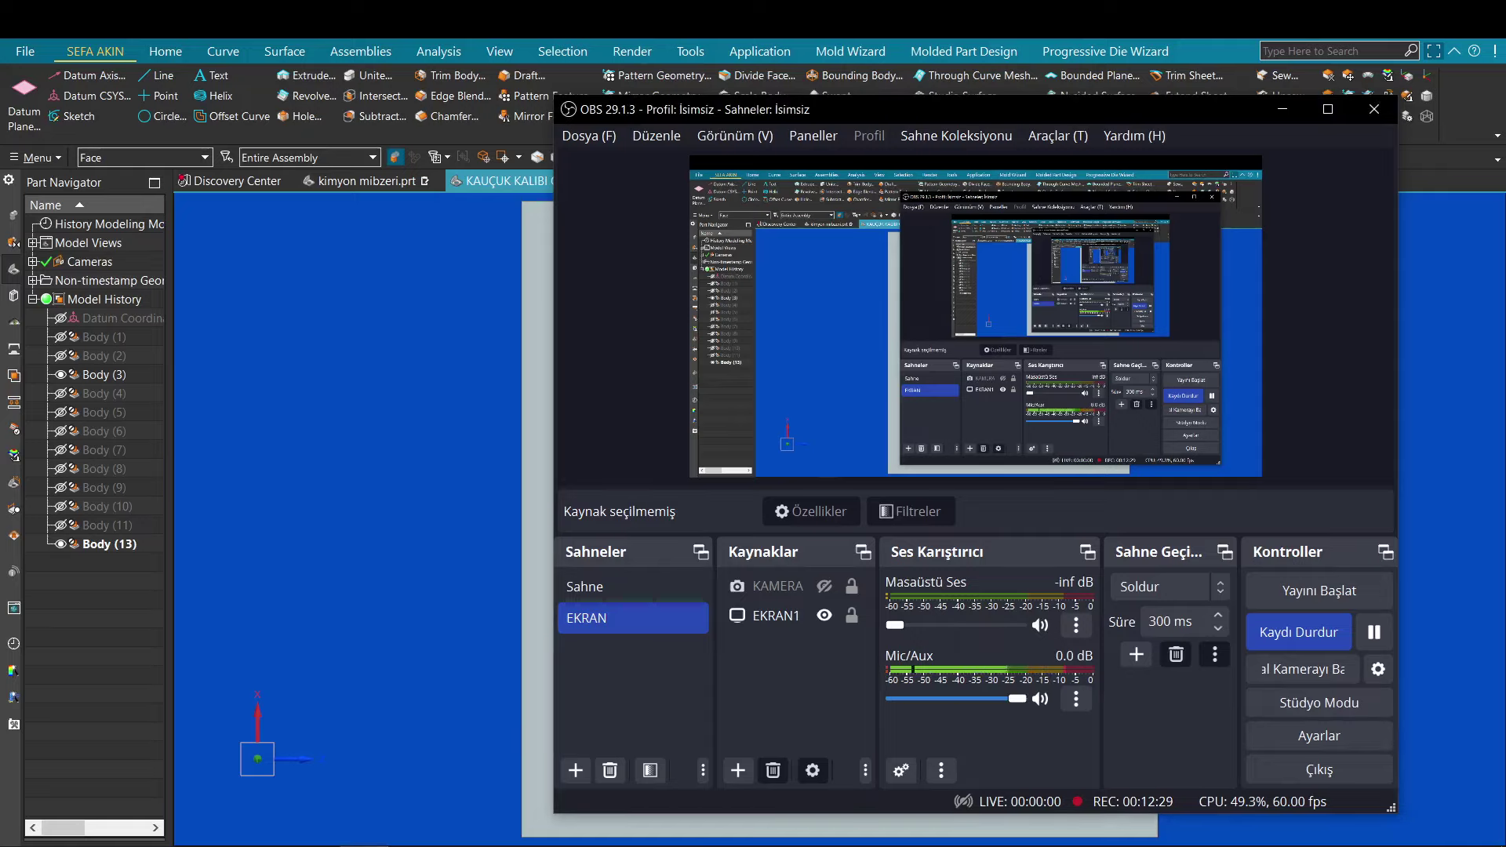
pyautogui.hotkey('alt', 'Tab')
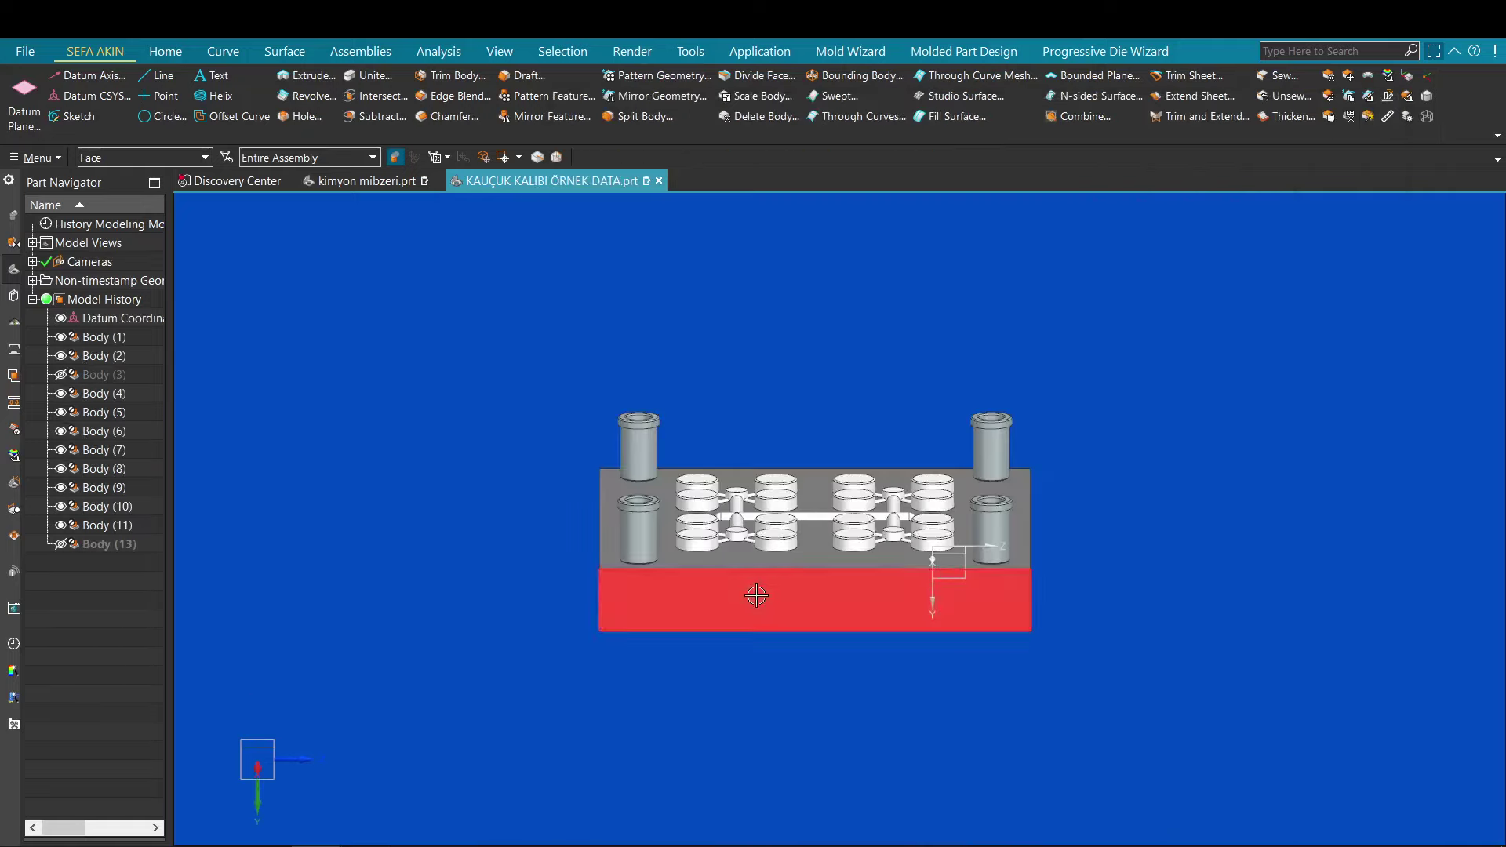
# Step: Display the grey lower plate with the cover and yellow upper plate, and examine the gap between the cover and lower plate
pyautogui.hotkey('ctrl', 'shift', 'b')
pyautogui.scroll(4, 735, 548)
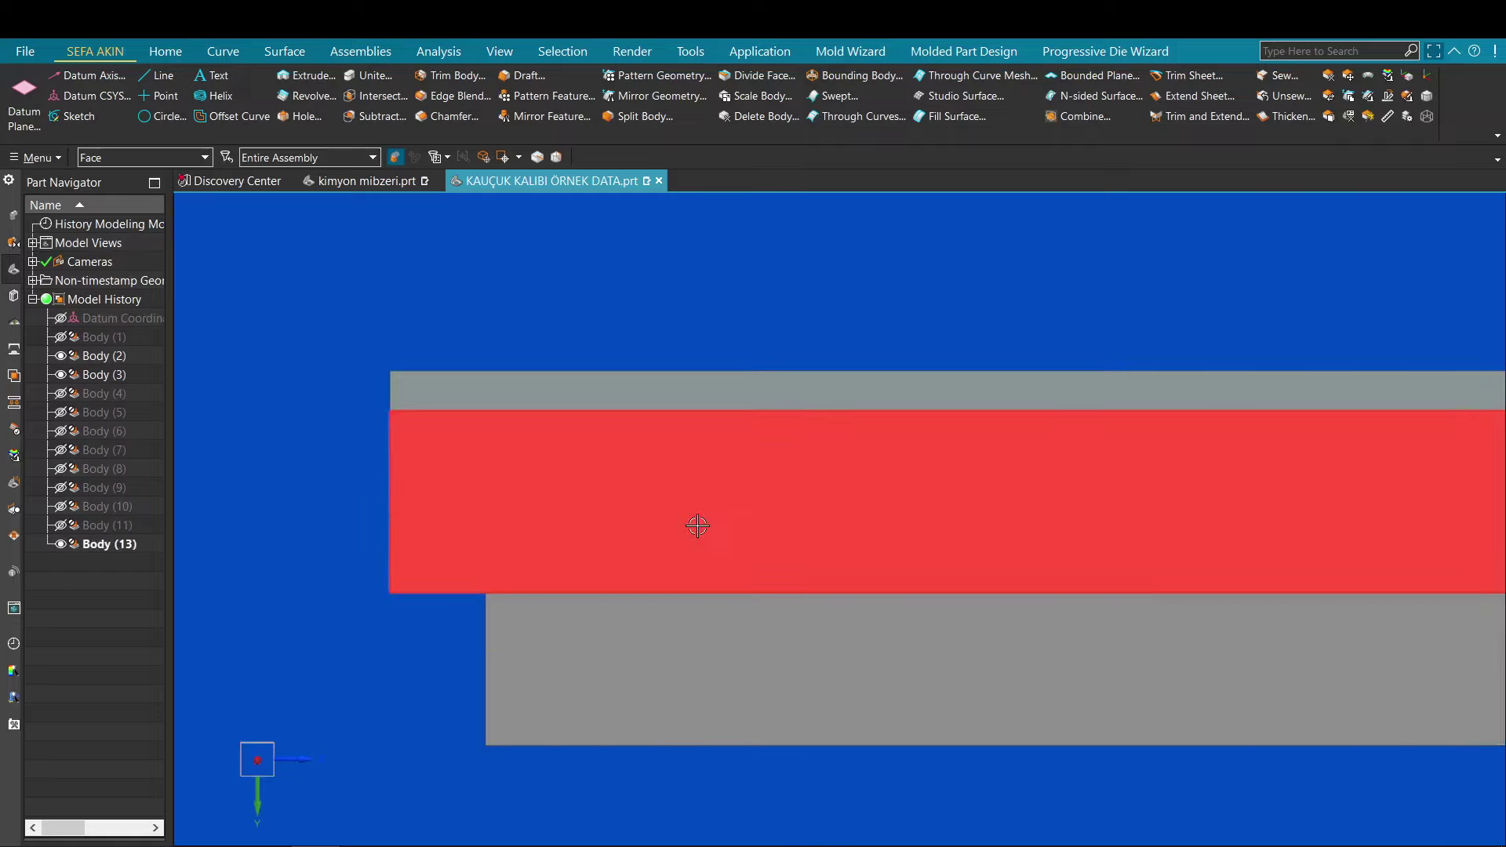
pyautogui.moveTo(599, 507); pyautogui.dragTo(638, 510, button='middle')
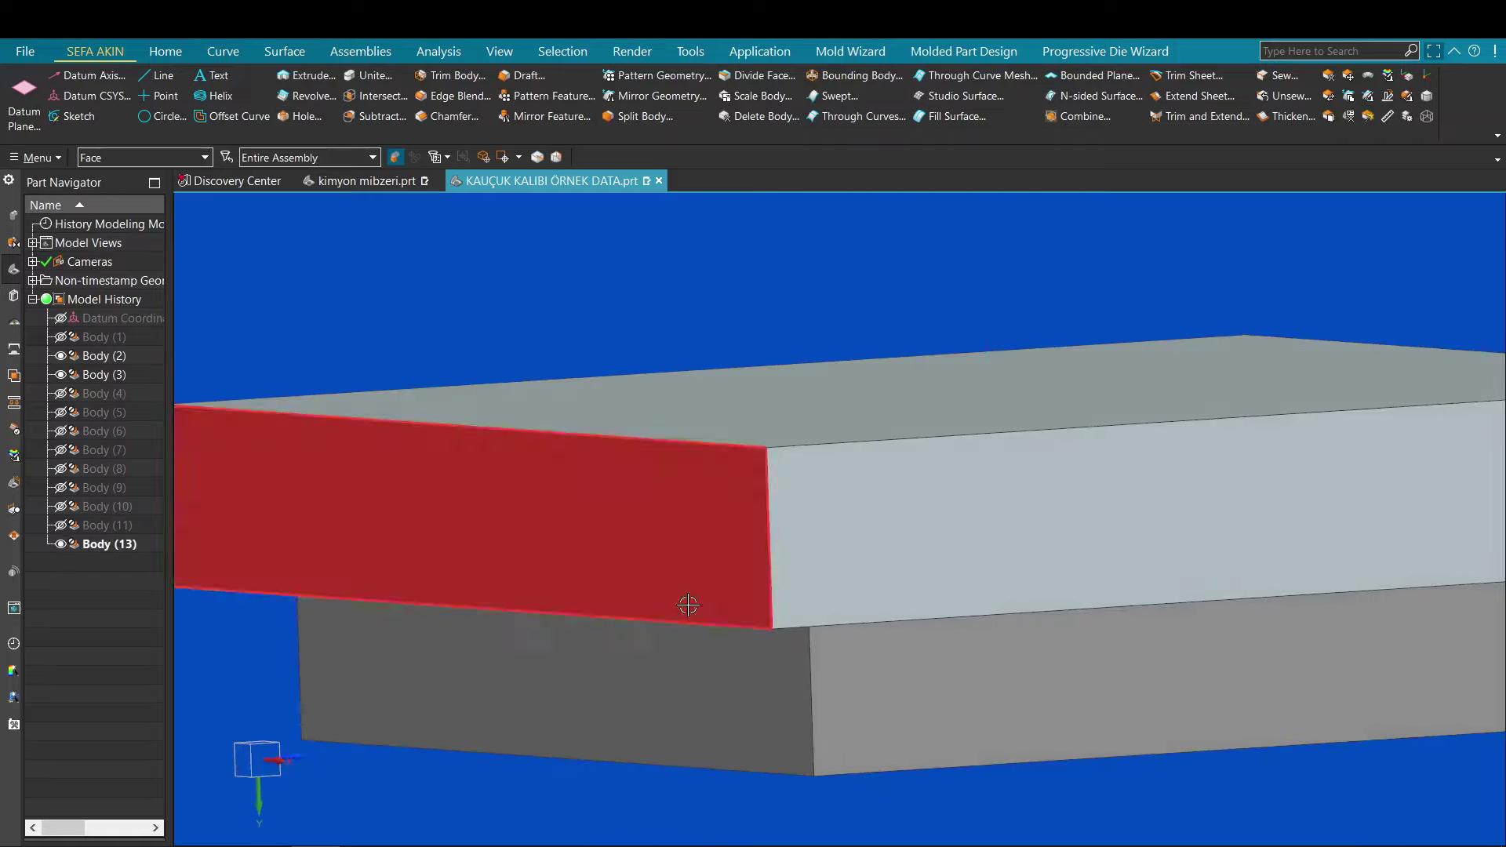
pyautogui.moveTo(687, 605); pyautogui.dragTo(730, 431, button='middle')
pyautogui.scroll(3, 765, 434)
pyautogui.scroll(-5, 871, 430)
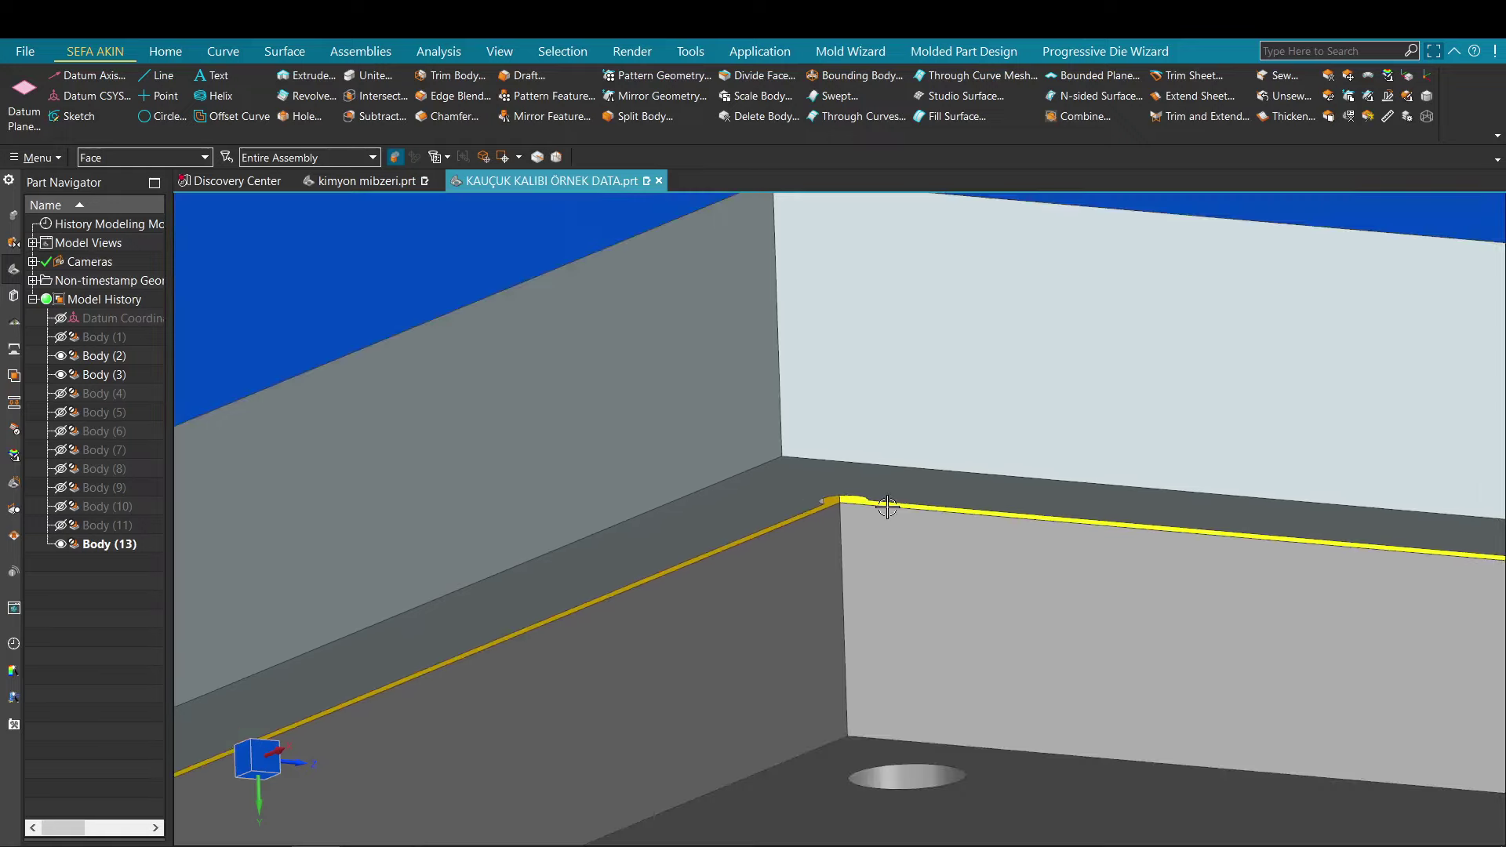
pyautogui.moveTo(834, 498); pyautogui.dragTo(786, 529, button='middle')
pyautogui.scroll(3, 787, 529)
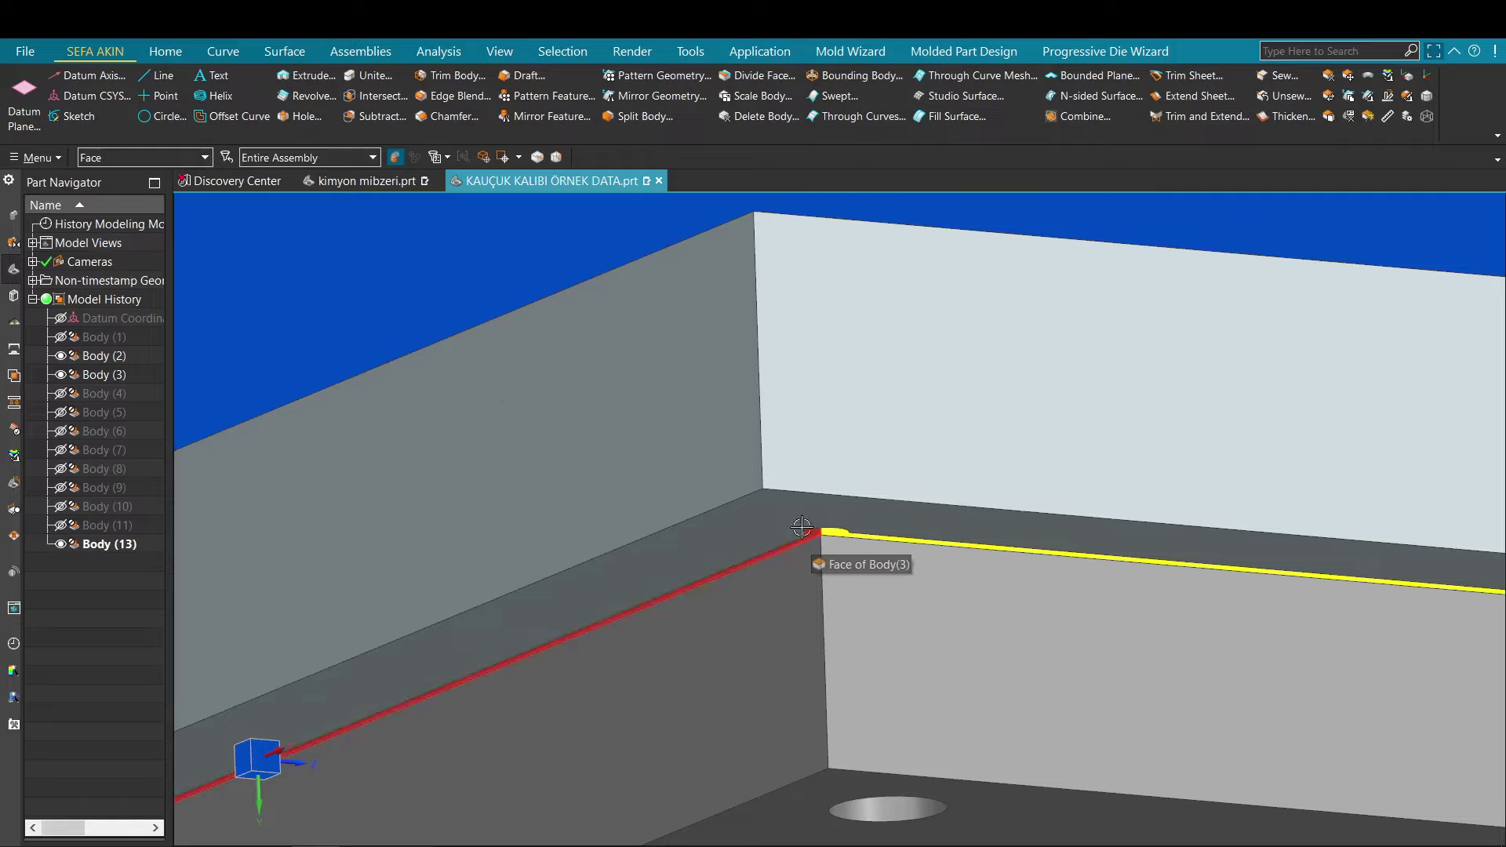
pyautogui.scroll(-4, 656, 455)
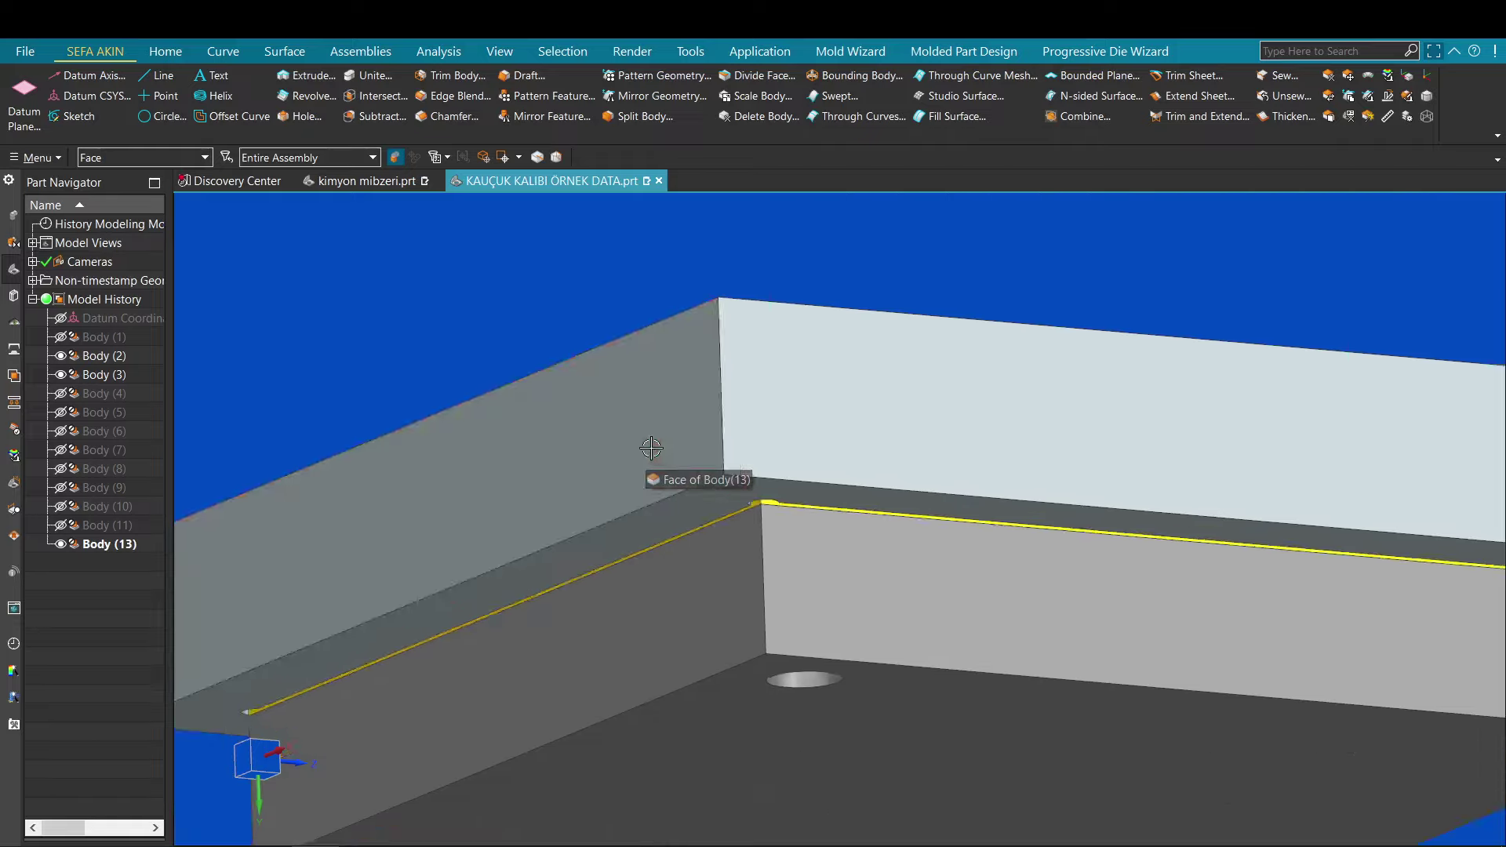
pyautogui.scroll(5, 738, 510)
pyautogui.scroll(2, 750, 550)
# Step: Hide the lower plate and mirror the cover body across the yellow plate's parting face with Mirror Geometry
pyautogui.click(753, 656)
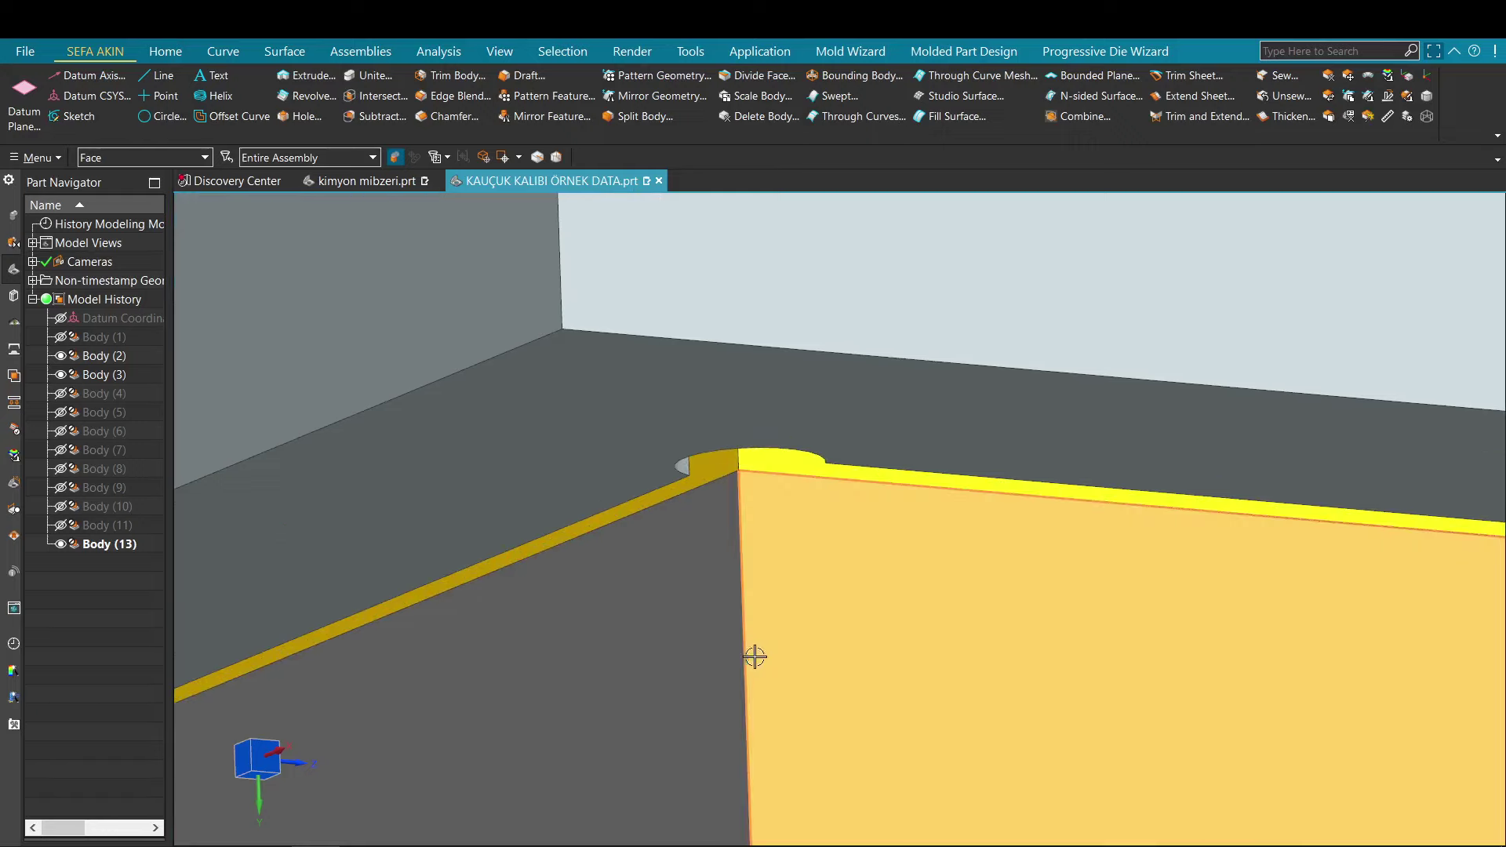
pyautogui.hotkey('ctrl', 'b')
pyautogui.scroll(-2, 777, 568)
pyautogui.scroll(-3, 627, 706)
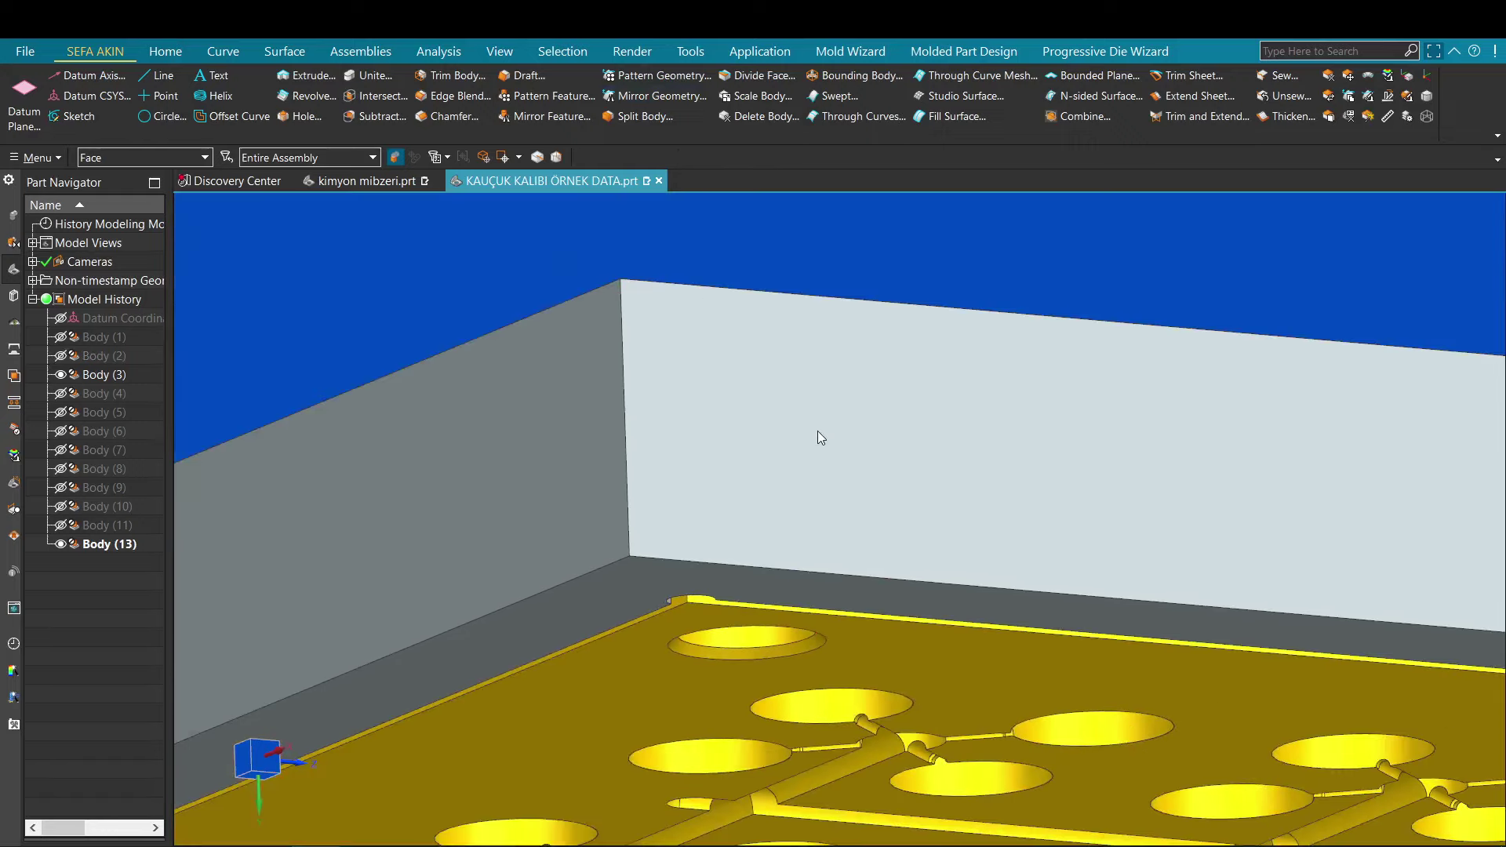
pyautogui.click(632, 682)
pyautogui.middleClick(632, 683)
pyautogui.click(746, 610)
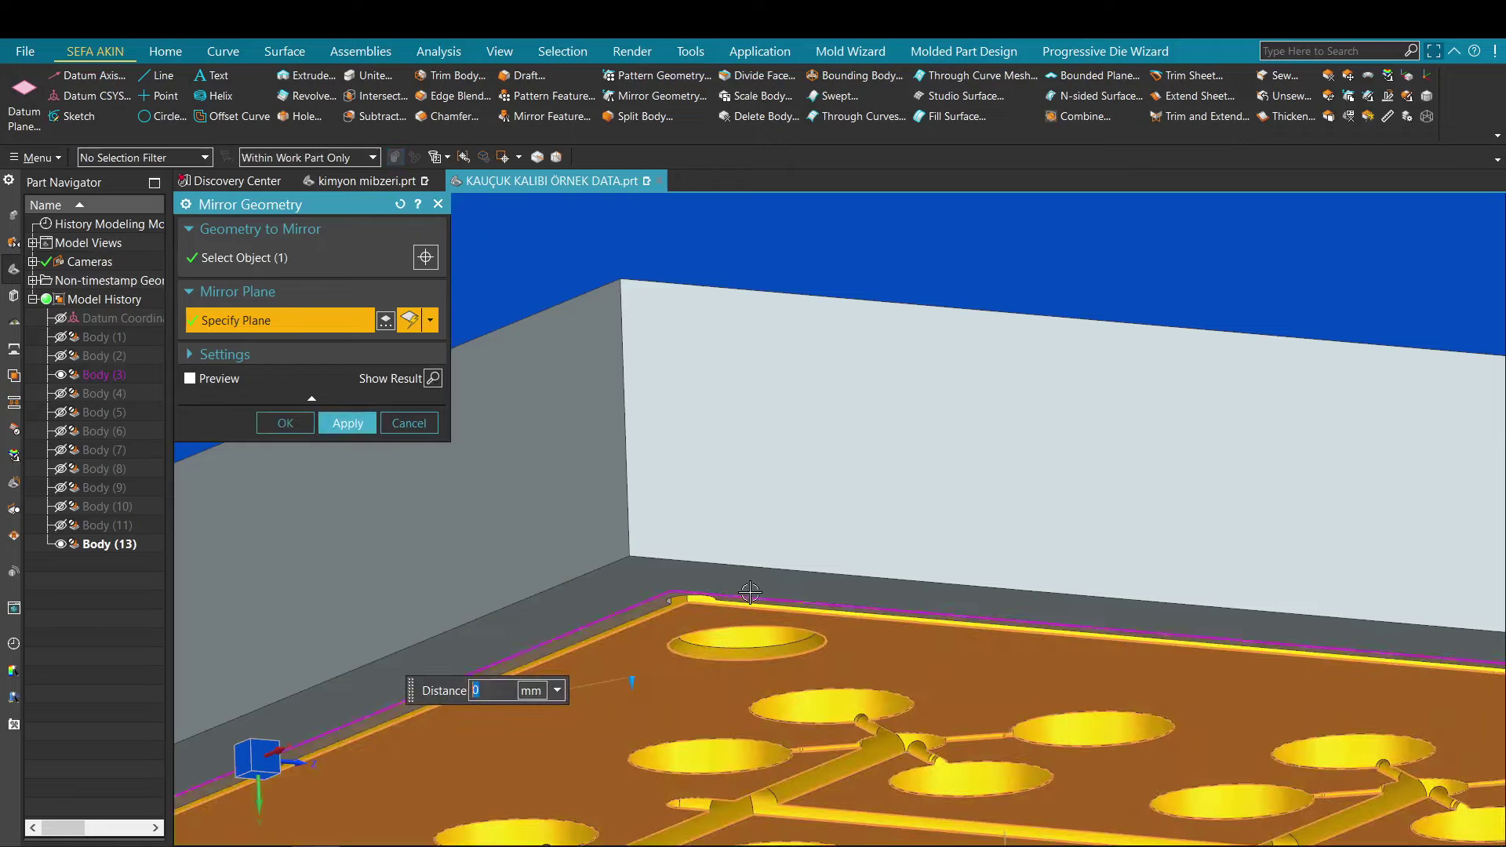
pyautogui.scroll(-1, 750, 596)
pyautogui.middleClick(751, 605)
pyautogui.scroll(-4, 750, 550)
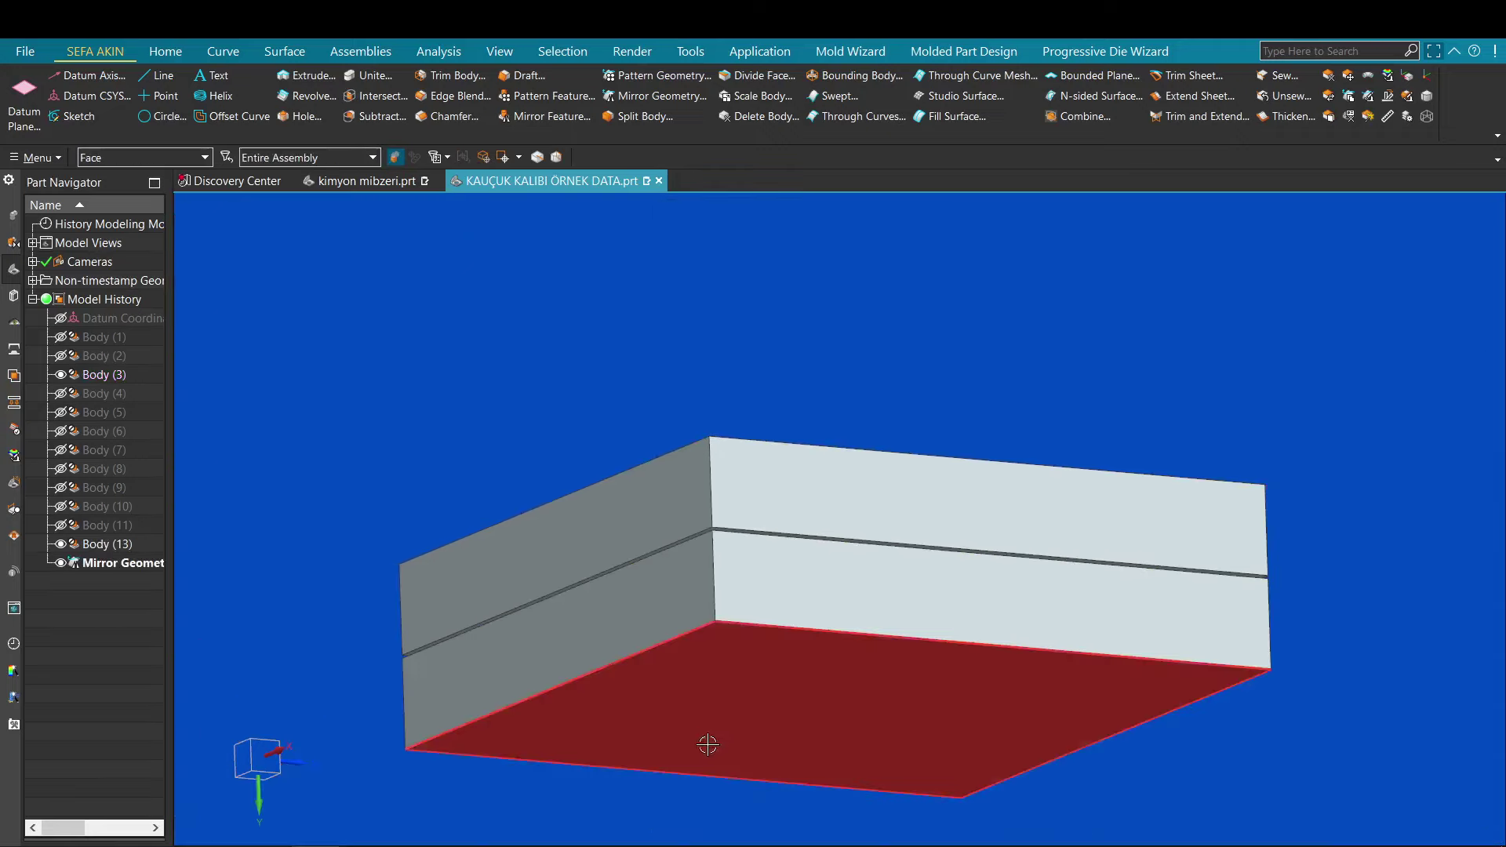
# Step: Hide the mirrored cover and swap displayed and hidden bodies to show it around the lower plate, molded parts and guide components
pyautogui.click(706, 743)
pyautogui.hotkey('ctrl', 'b')
pyautogui.hotkey('ctrl', 'shift', 'b')
pyautogui.moveTo(733, 645); pyautogui.dragTo(698, 795, button='middle')
pyautogui.scroll(2, 555, 463)
pyautogui.moveTo(555, 464); pyautogui.dragTo(544, 351, button='middle')
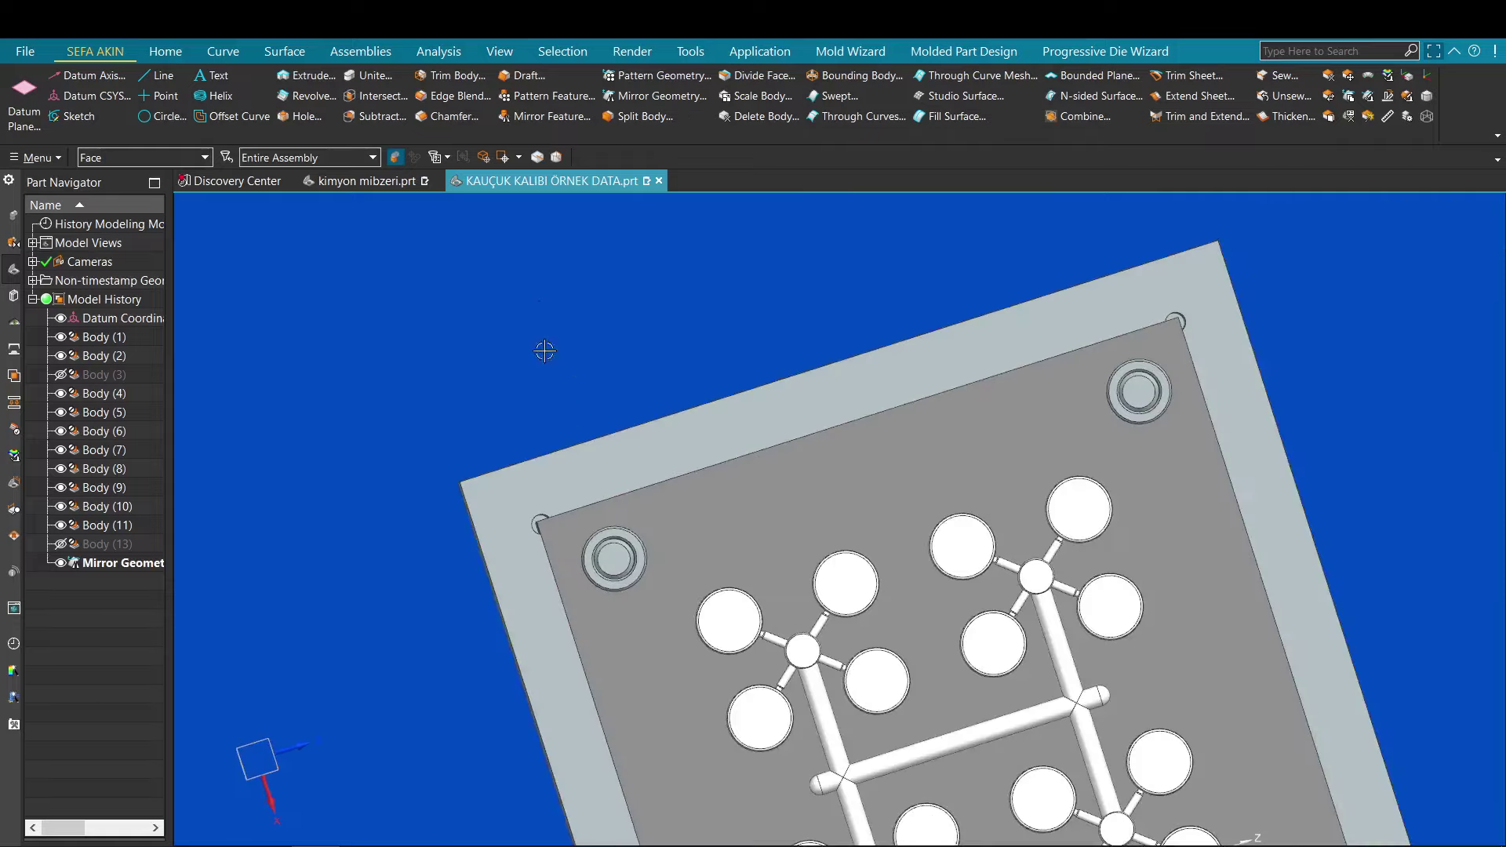
pyautogui.scroll(5, 550, 423)
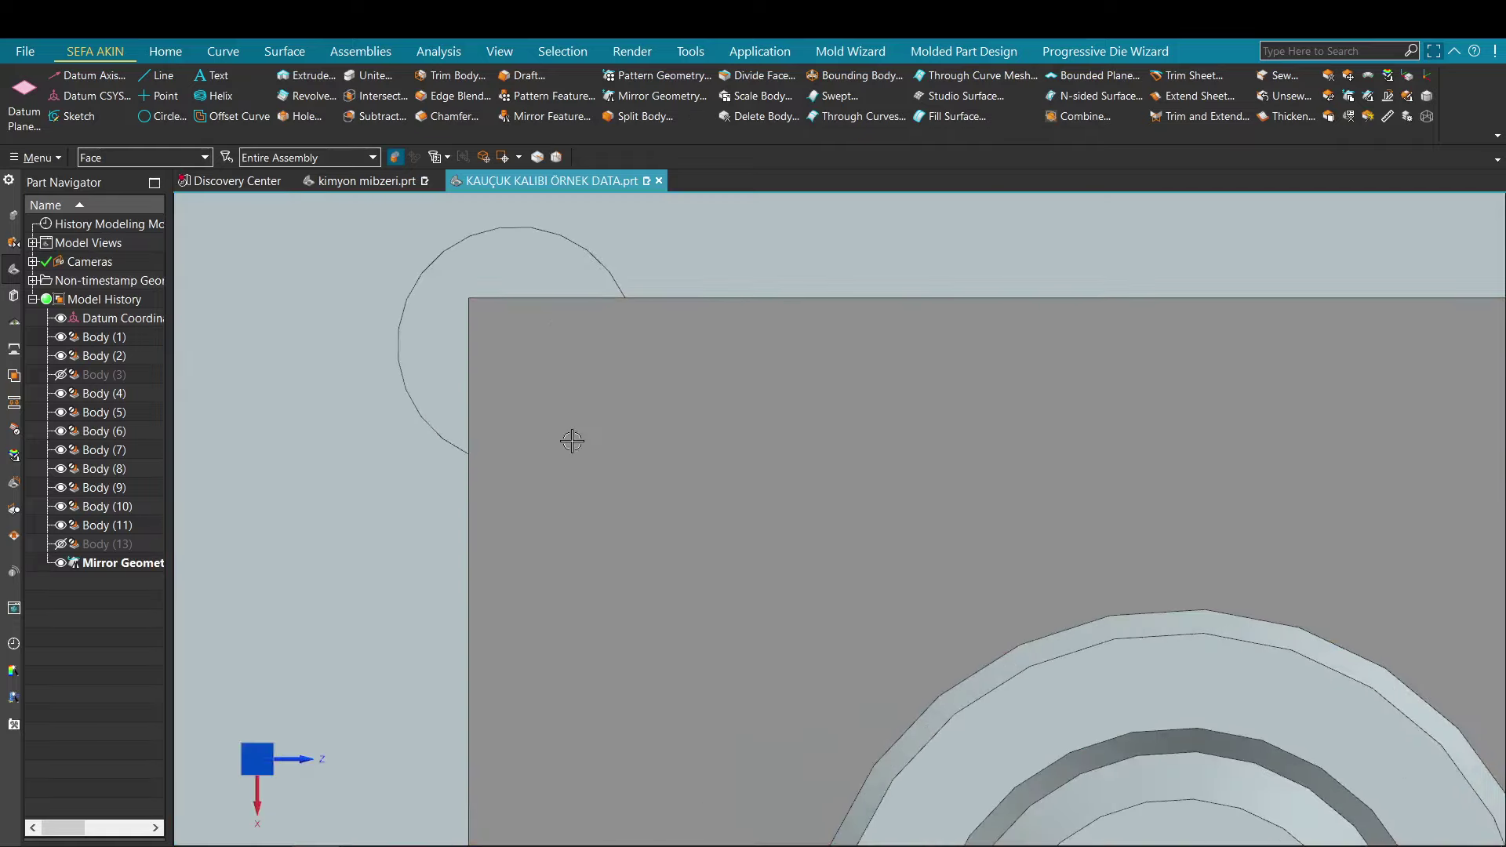
pyautogui.scroll(-6, 575, 440)
pyautogui.moveTo(578, 440); pyautogui.dragTo(568, 764, button='middle')
pyautogui.scroll(5, 568, 765)
pyautogui.scroll(-4, 552, 656)
pyautogui.moveTo(585, 572); pyautogui.dragTo(458, 444, button='middle')
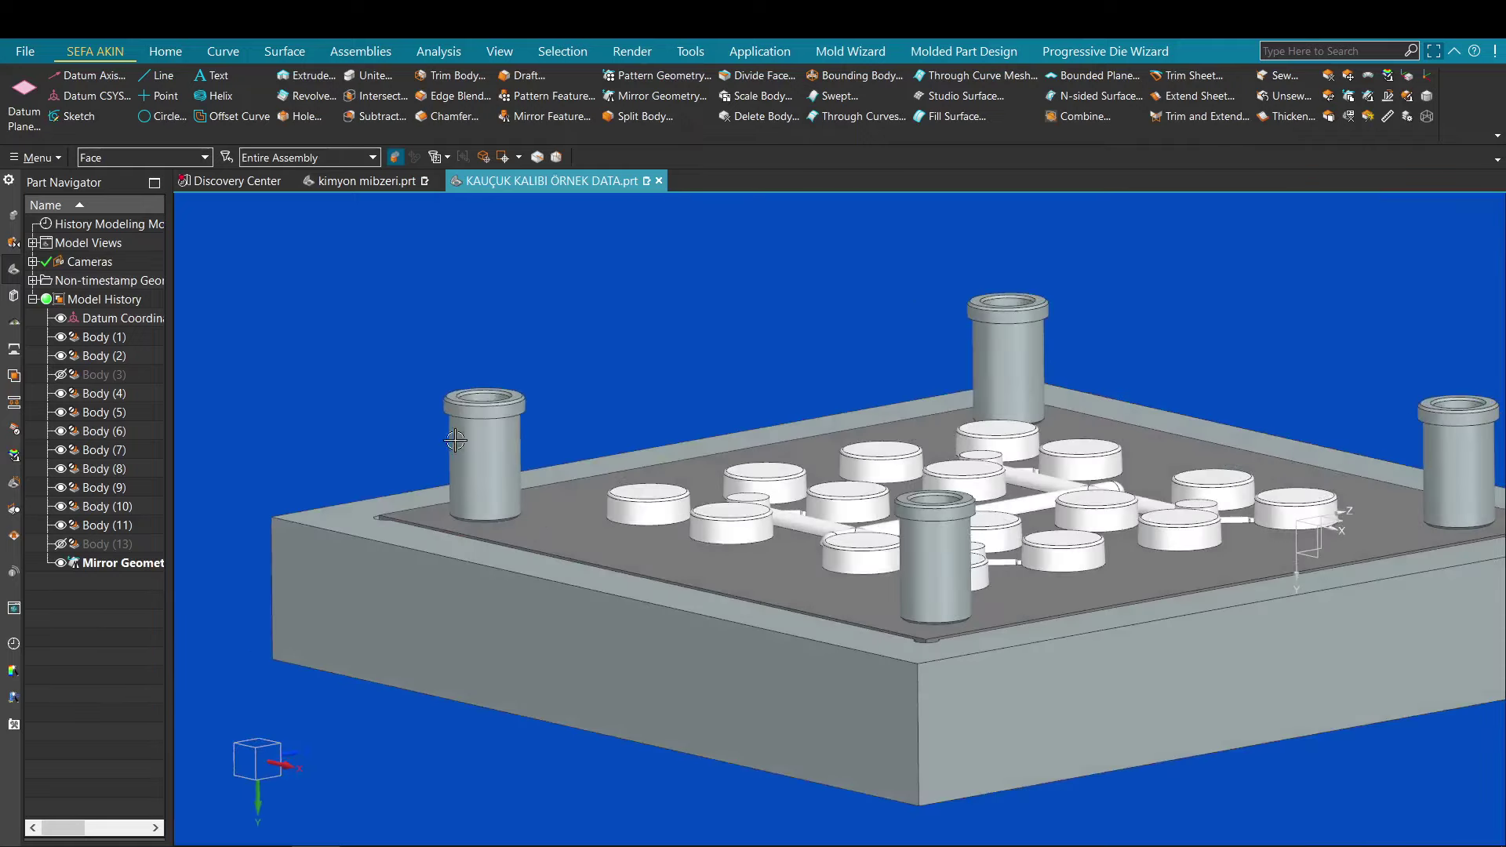
# Step: Hide the four guide bushings and swap displayed and hidden bodies to show them with the upper plate and its cover
pyautogui.scroll(5, 467, 448)
pyautogui.hotkey('ctrl', 'b')
pyautogui.scroll(-4, 669, 473)
pyautogui.scroll(3, 936, 394)
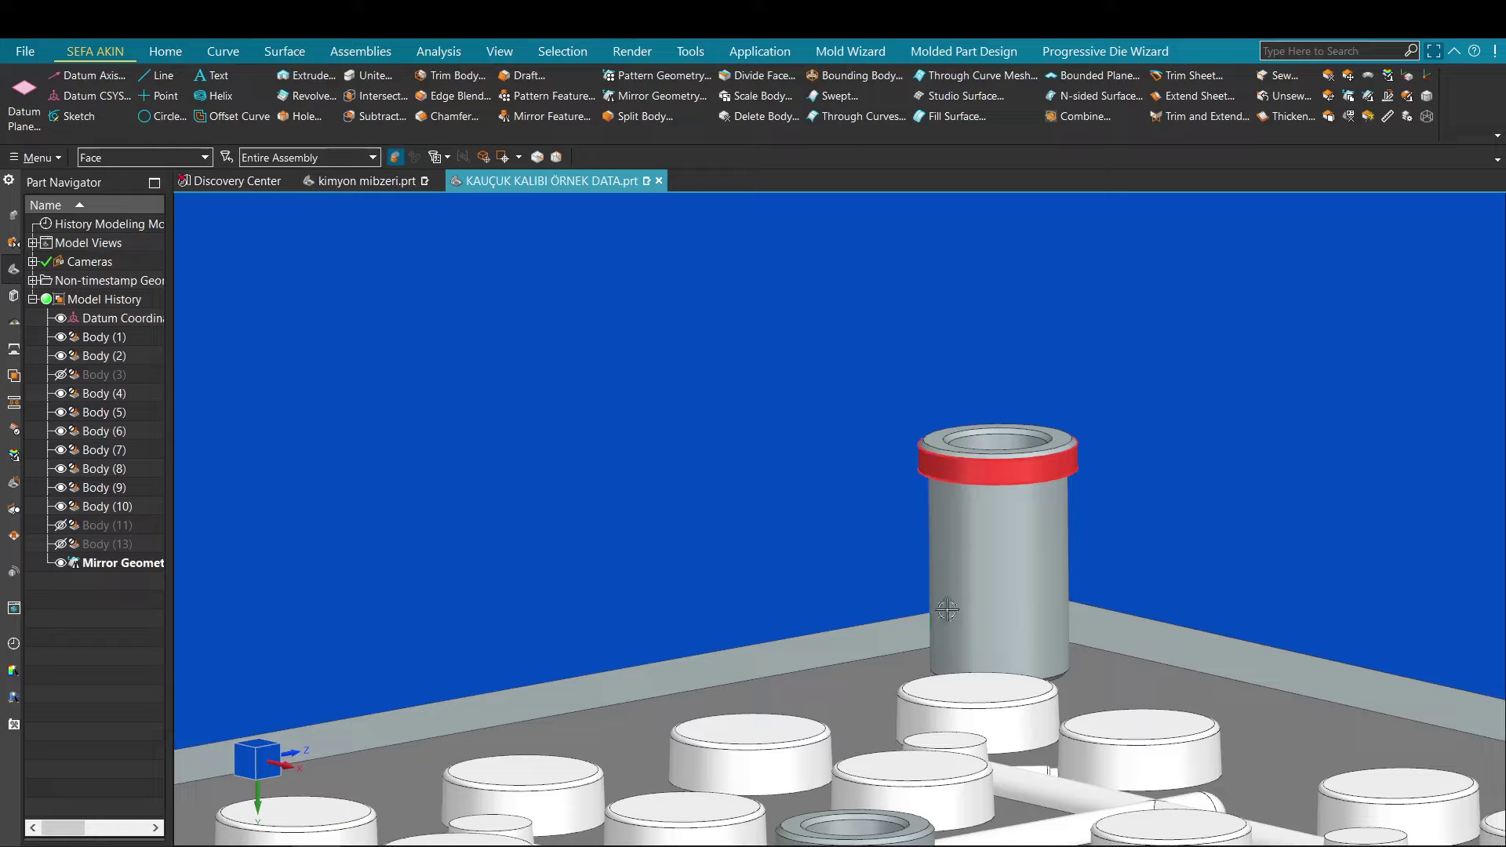
pyautogui.scroll(-3, 1023, 602)
pyautogui.keyDown('shift'); pyautogui.moveTo(1171, 610); pyautogui.dragTo(686, 343, button='middle'); pyautogui.keyUp('shift')
pyautogui.scroll(4, 853, 354)
pyautogui.click(941, 381)
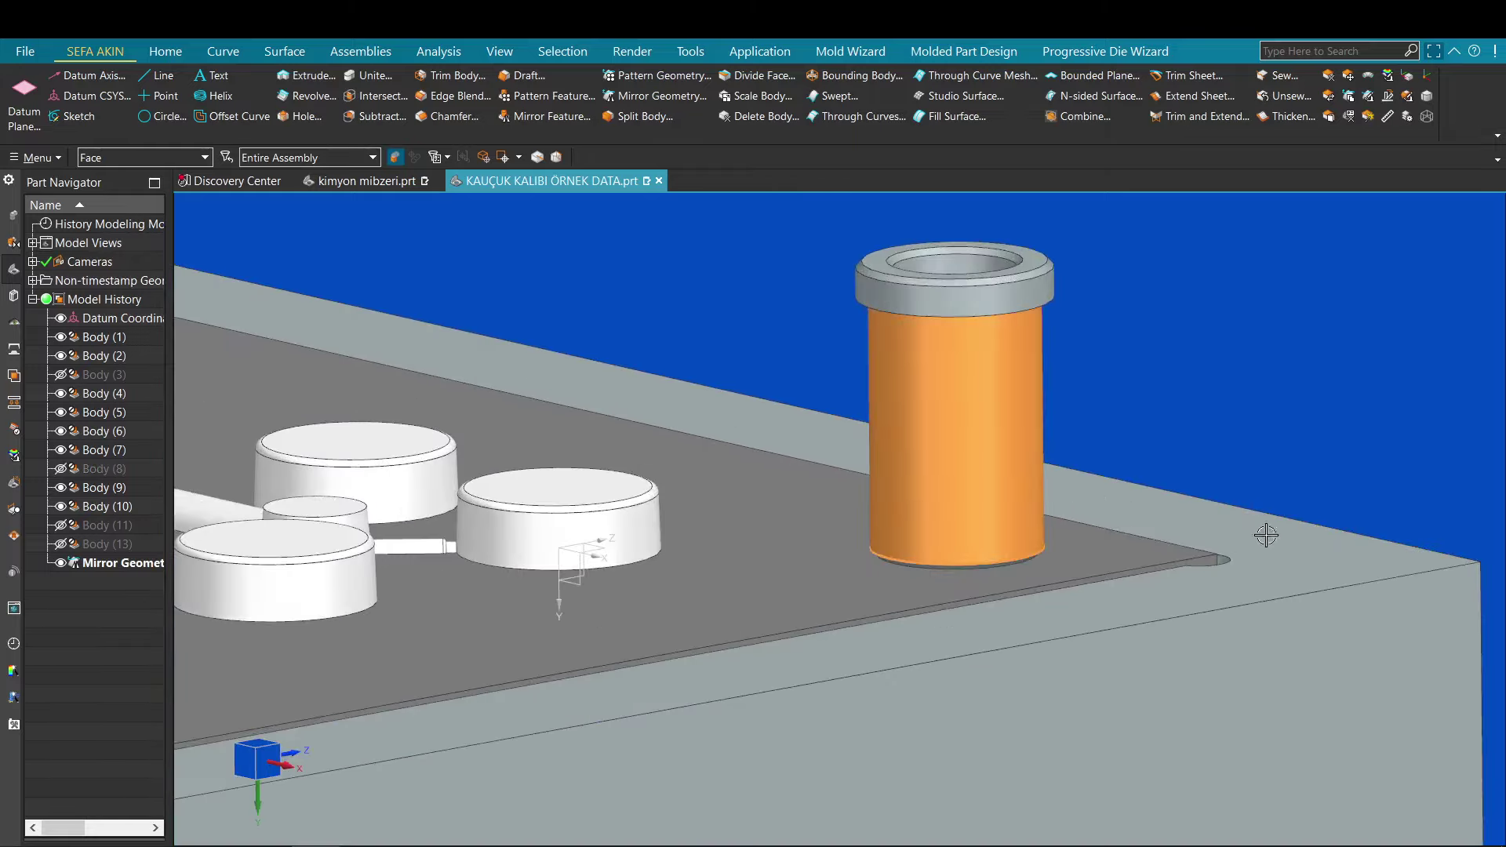
pyautogui.hotkey('ctrl', 'b')
pyautogui.scroll(3, 1239, 570)
pyautogui.scroll(5, 1070, 588)
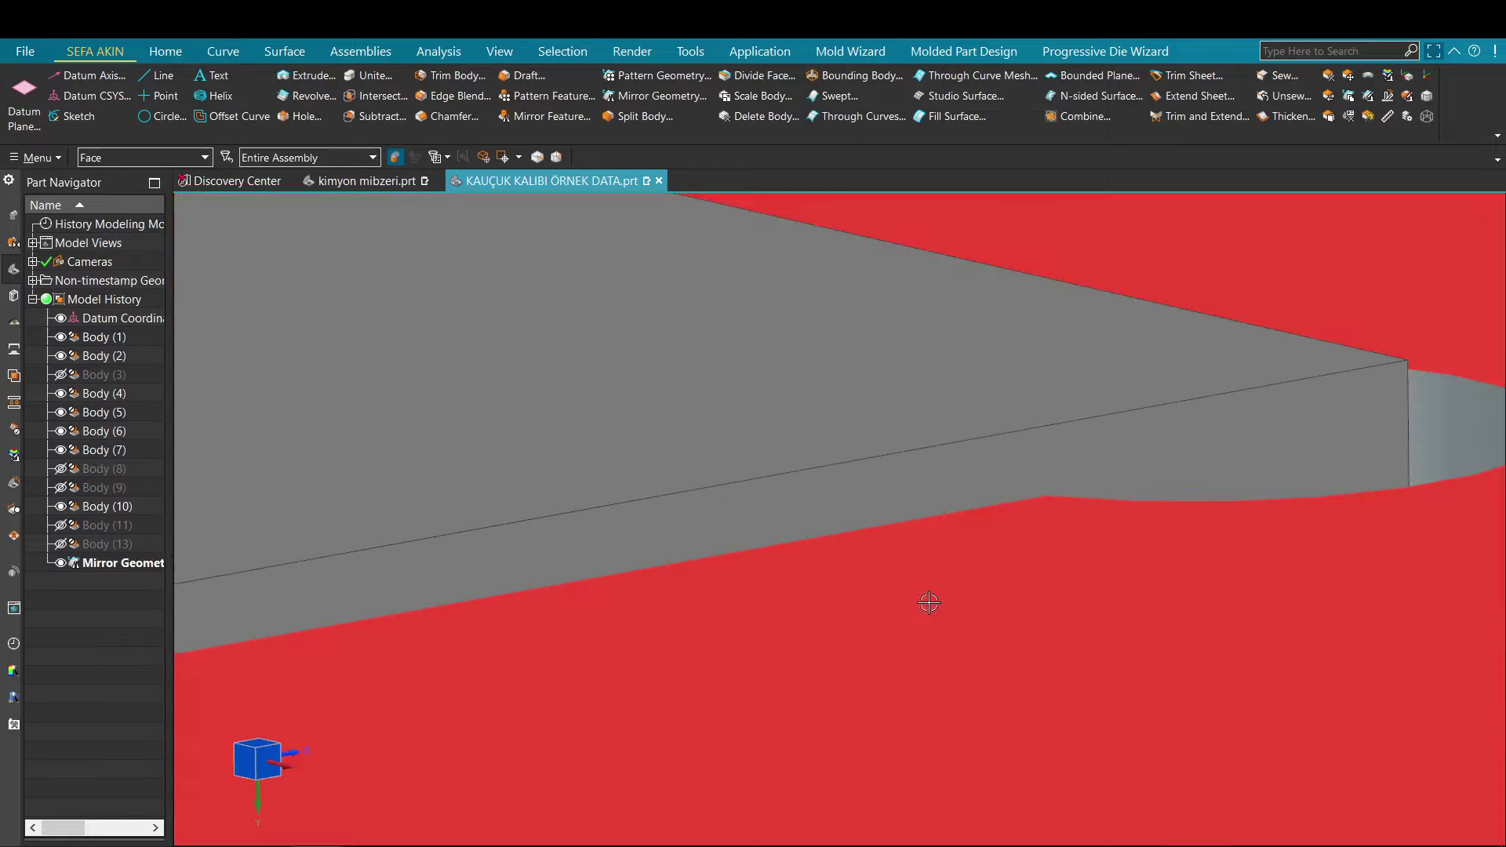
pyautogui.scroll(-4, 628, 615)
pyautogui.scroll(-6, 628, 615)
pyautogui.scroll(6, 663, 643)
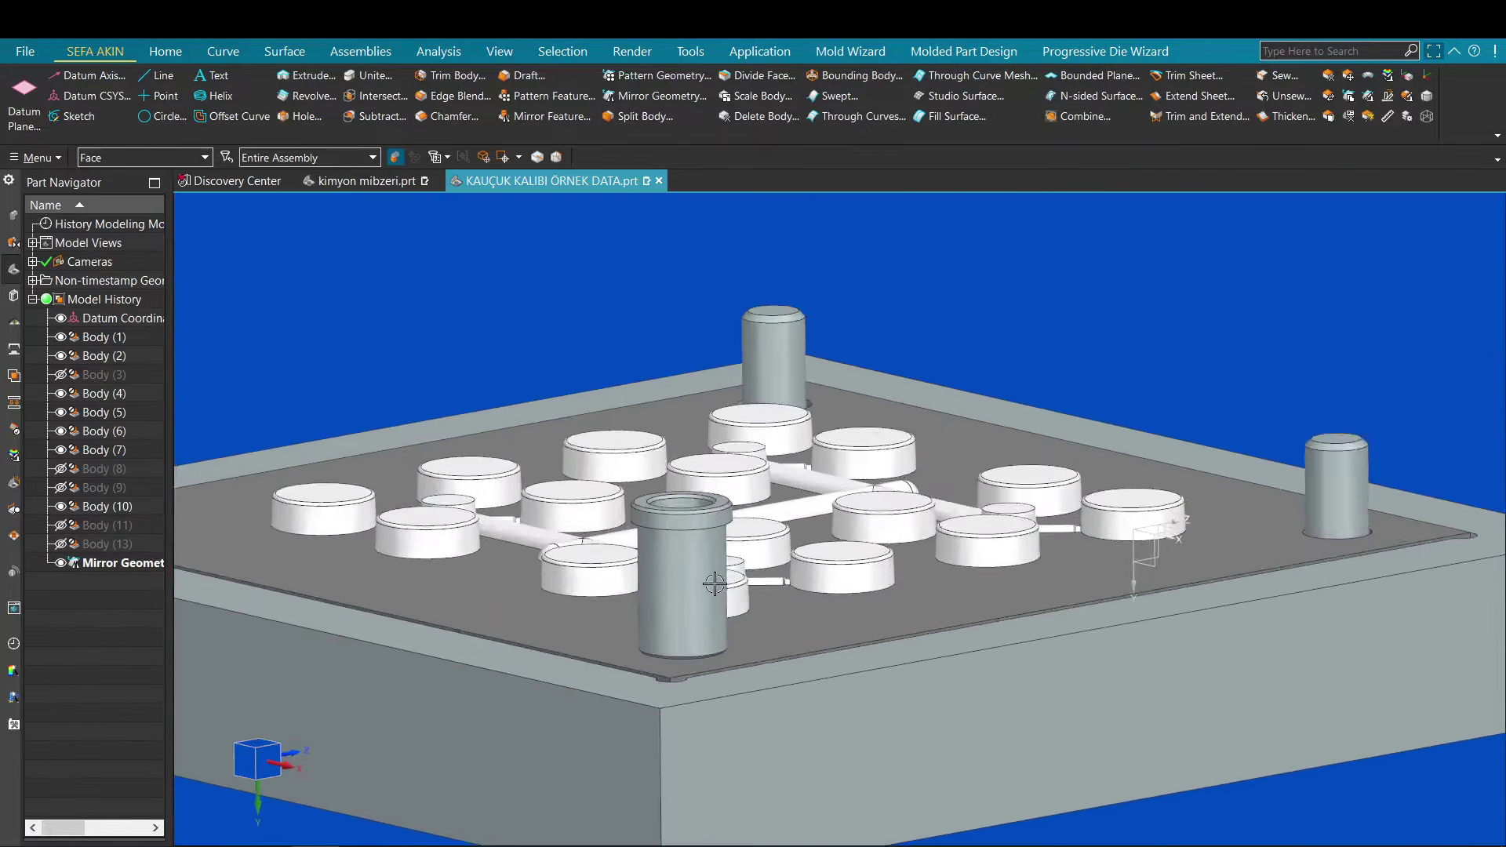
pyautogui.click(663, 643)
pyautogui.hotkey('ctrl', 'b')
pyautogui.scroll(-4, 711, 559)
pyautogui.hotkey('ctrl', 'shift', 'b')
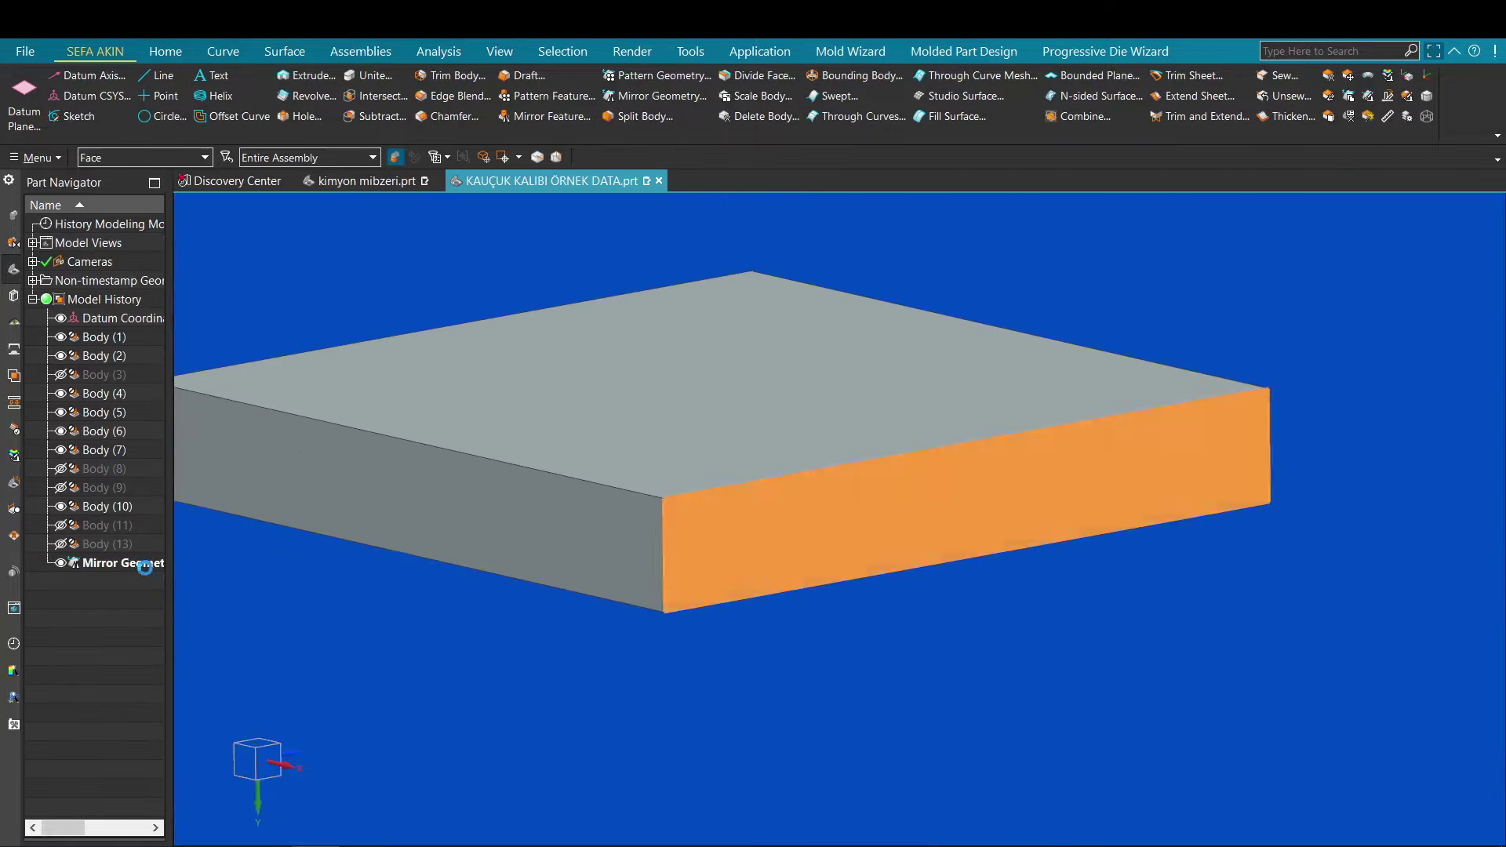
# Step: Remove the parameters from the upper cover, its mirrored copy and the three bushings Body (9) to Body (11)
pyautogui.click(105, 488)
pyautogui.keyDown('shift'); pyautogui.click(103, 560); pyautogui.keyUp('shift')
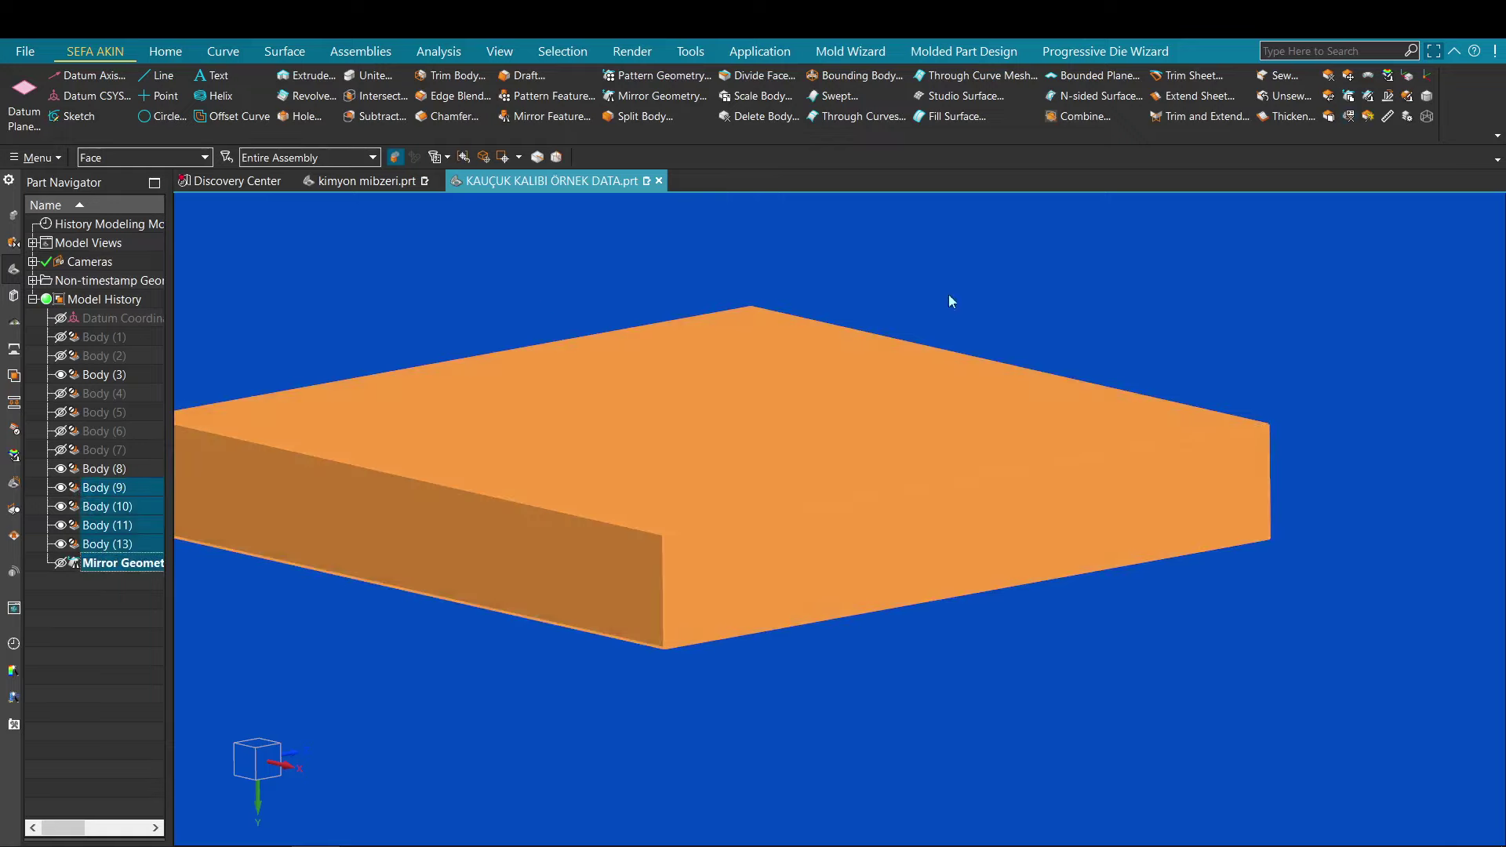
pyautogui.press('r')
pyautogui.click(305, 319)
pyautogui.click(596, 474)
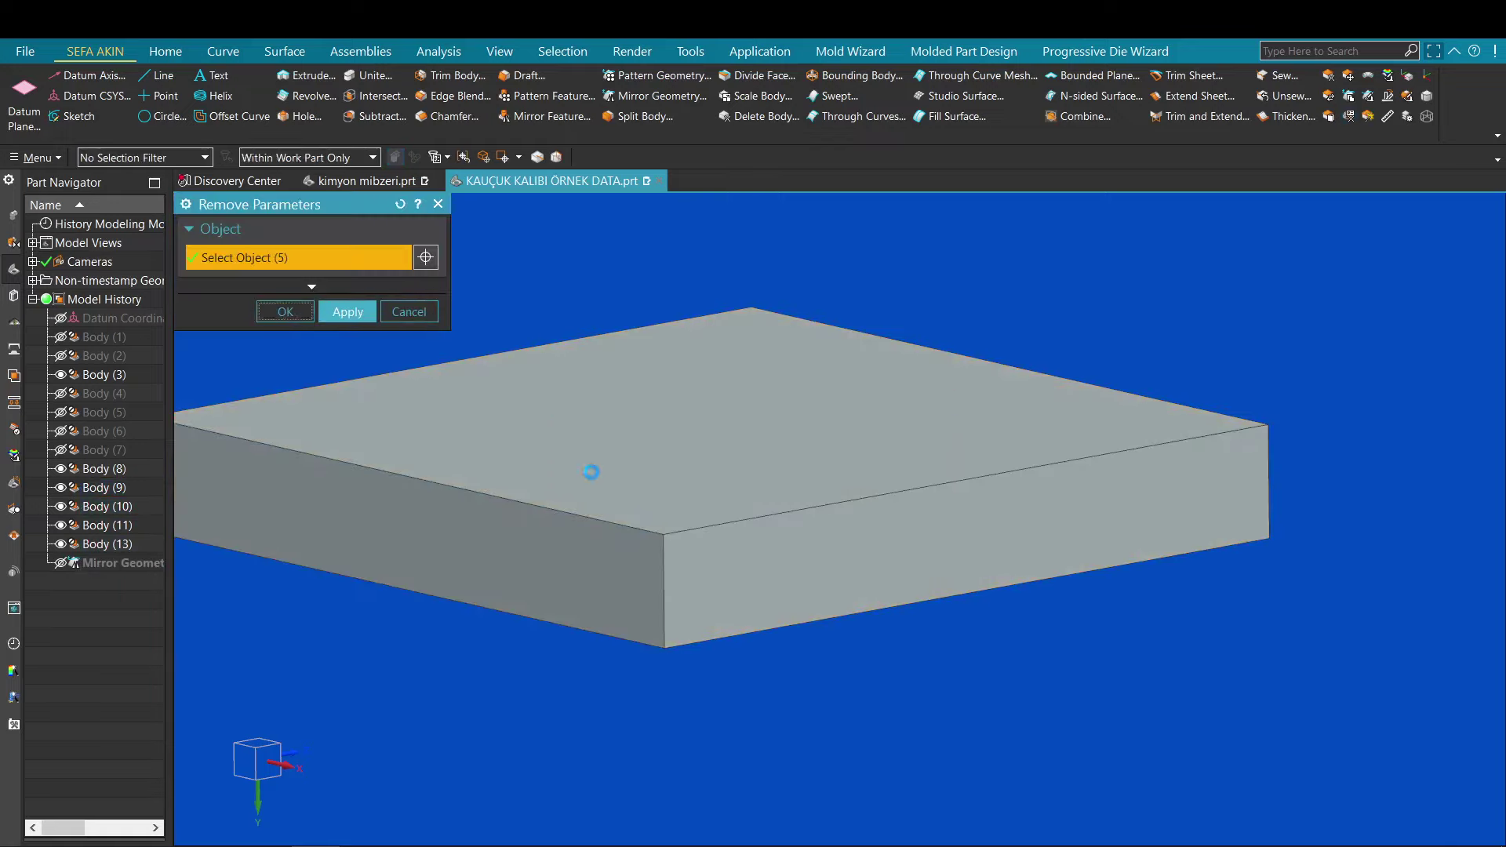
# Step: Select the upper cover body in the model history
pyautogui.moveTo(595, 470); pyautogui.dragTo(649, 477, button='middle')
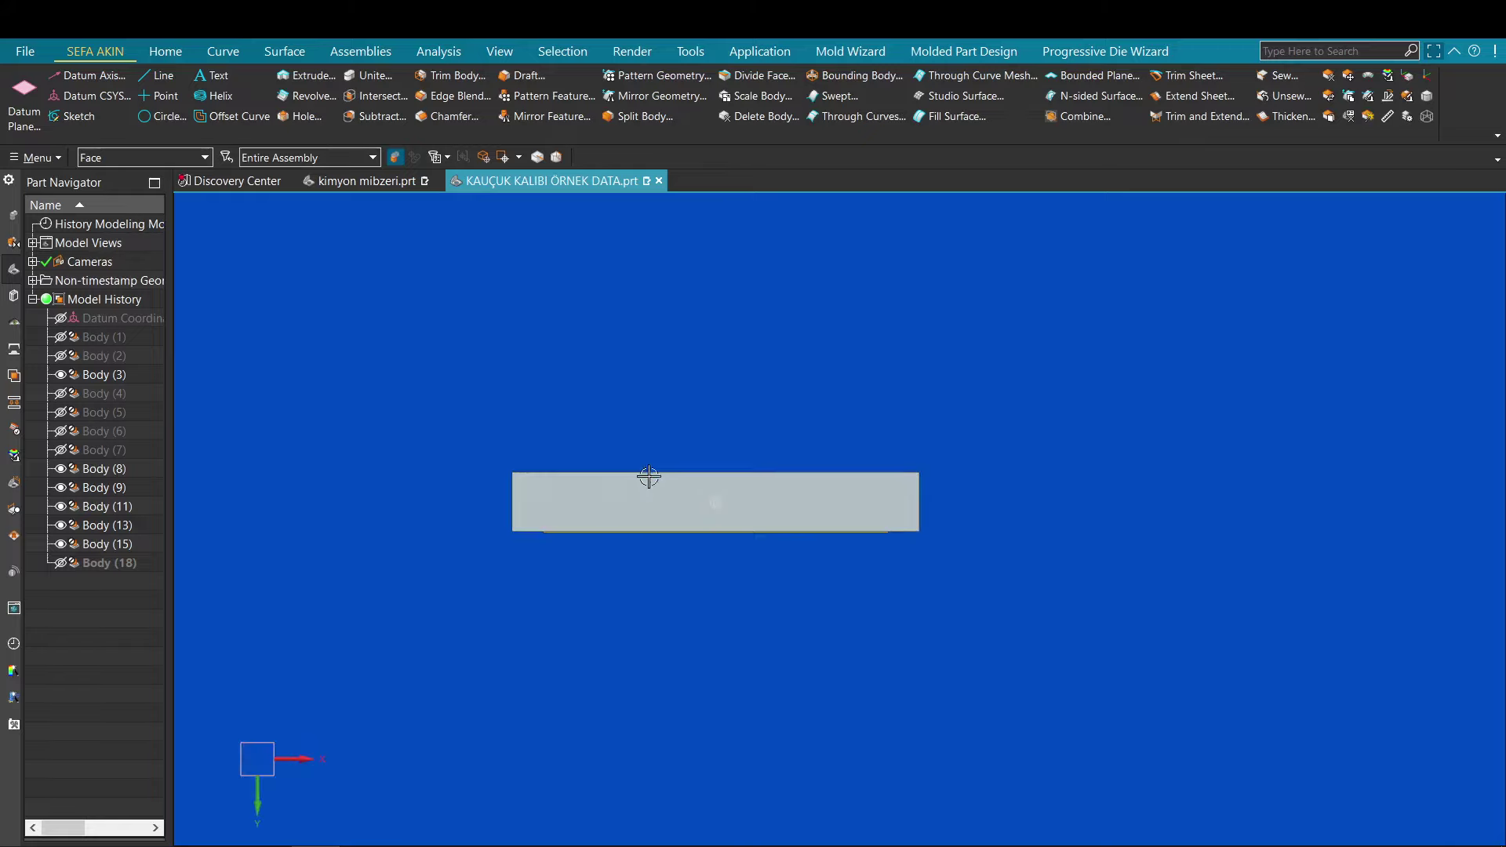
pyautogui.rightClick(122, 550)
pyautogui.click(300, 339)
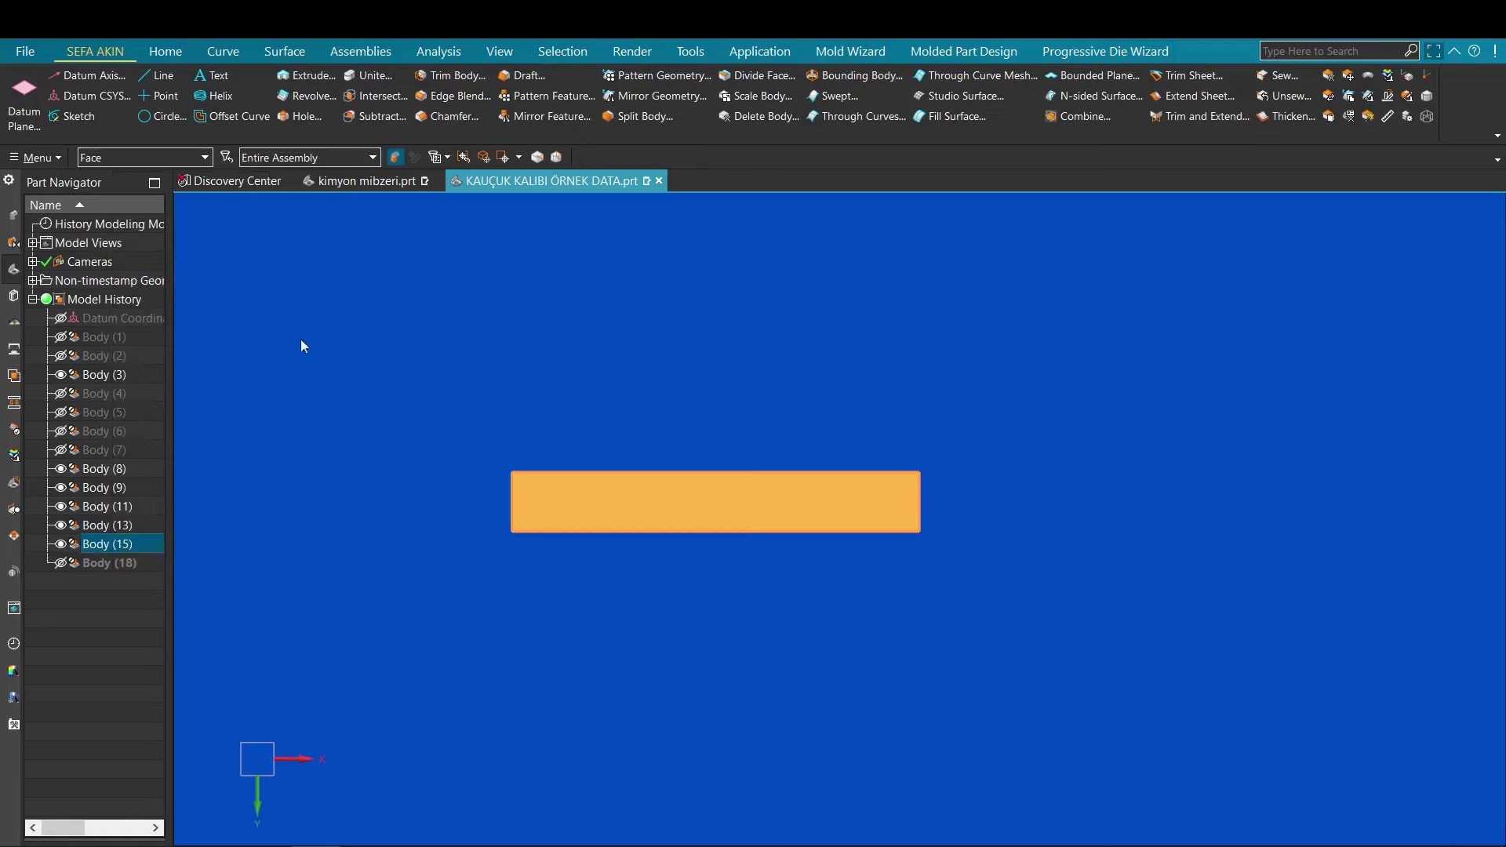